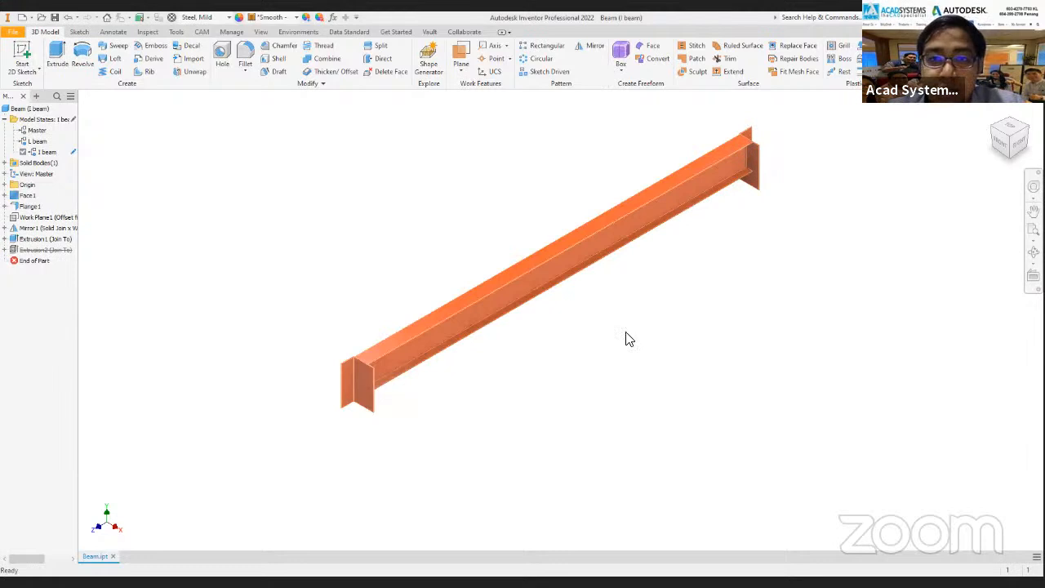
pyautogui.scroll(1, 603, 265)
pyautogui.moveTo(604, 264); pyautogui.dragTo(555, 287, button='middle')
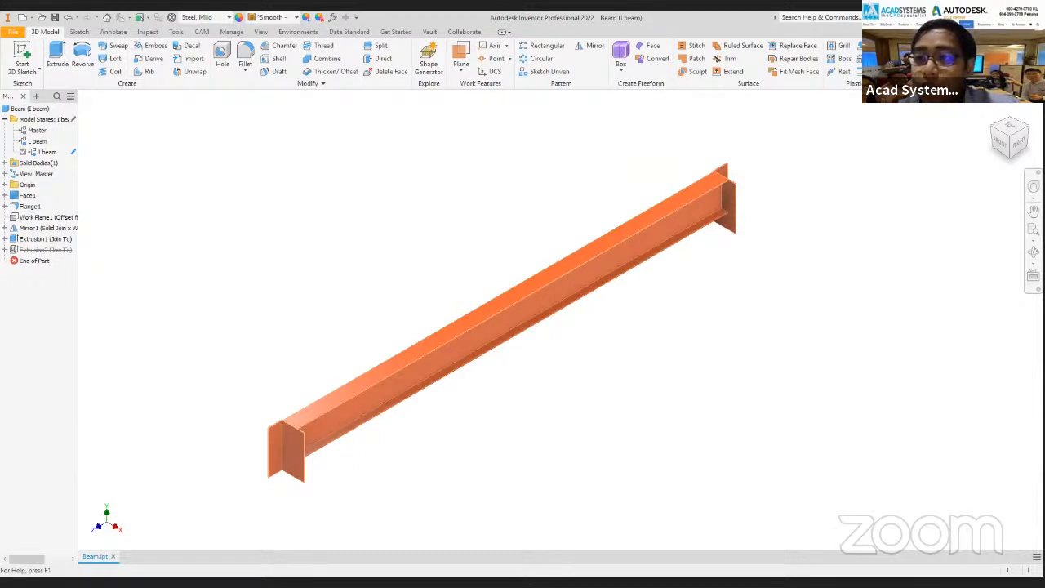
pyautogui.click(969, 47)
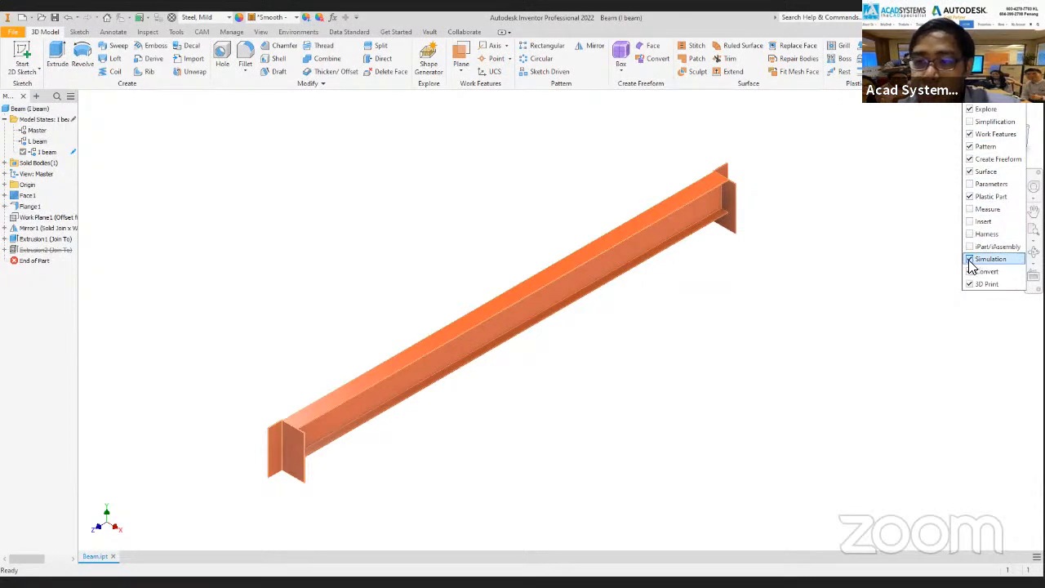
pyautogui.click(816, 256)
pyautogui.moveTo(693, 165); pyautogui.dragTo(717, 144, button='middle')
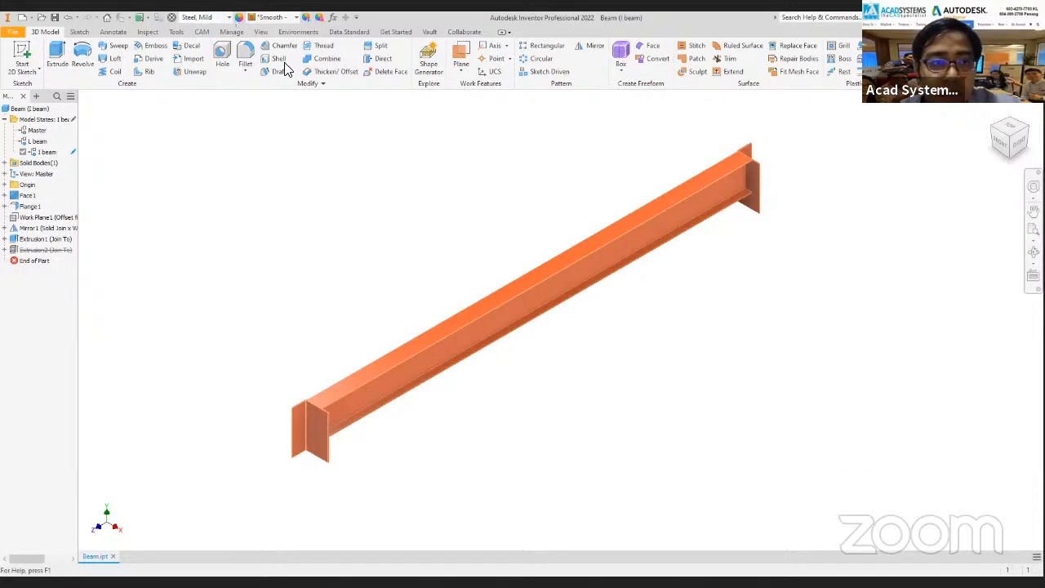
# Set the beam part's material to Generic.
pyautogui.click(221, 18)
pyautogui.scroll(10, 193, 37)
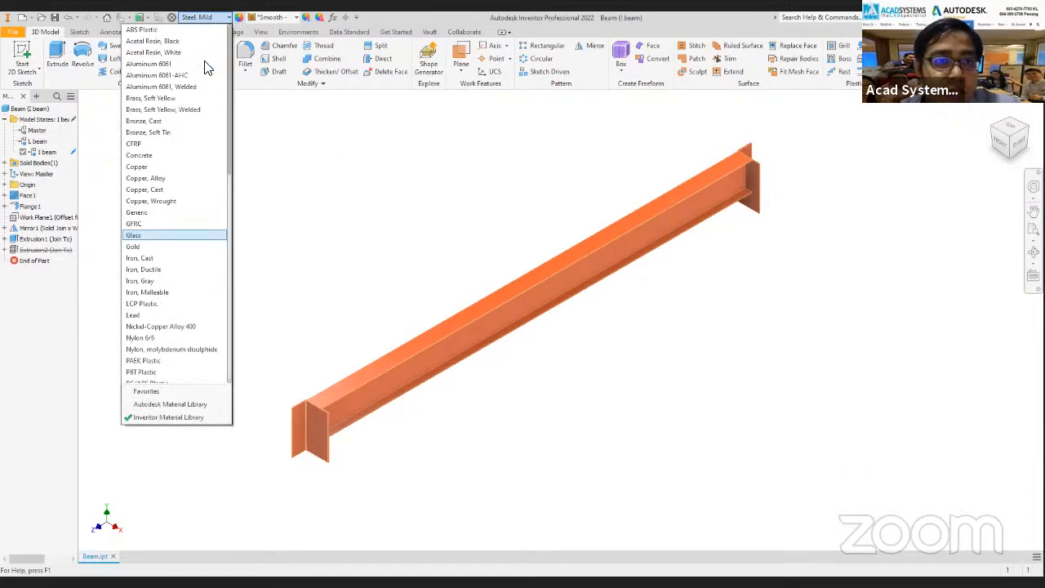
pyautogui.click(415, 256)
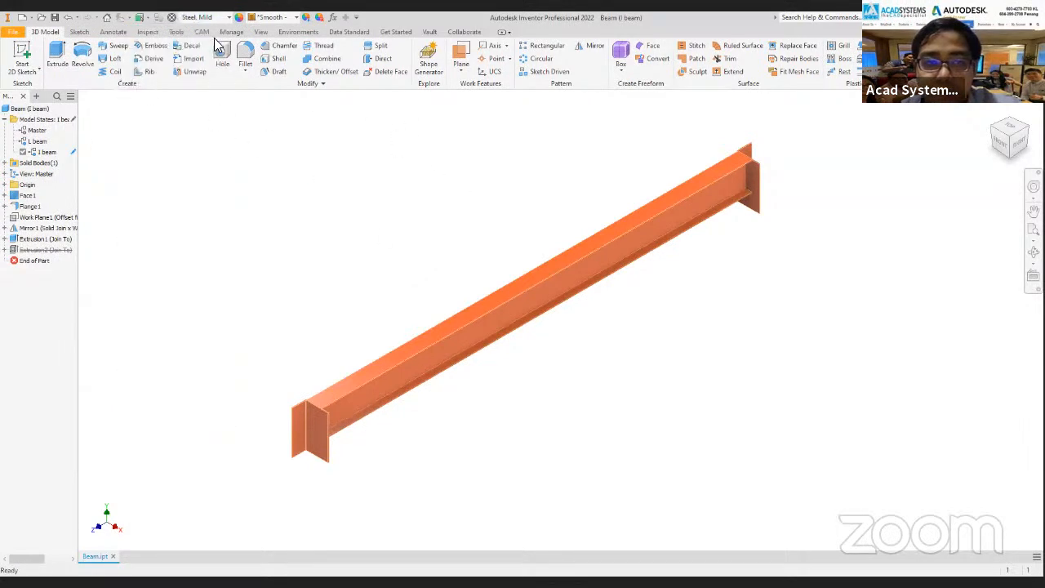
pyautogui.click(227, 17)
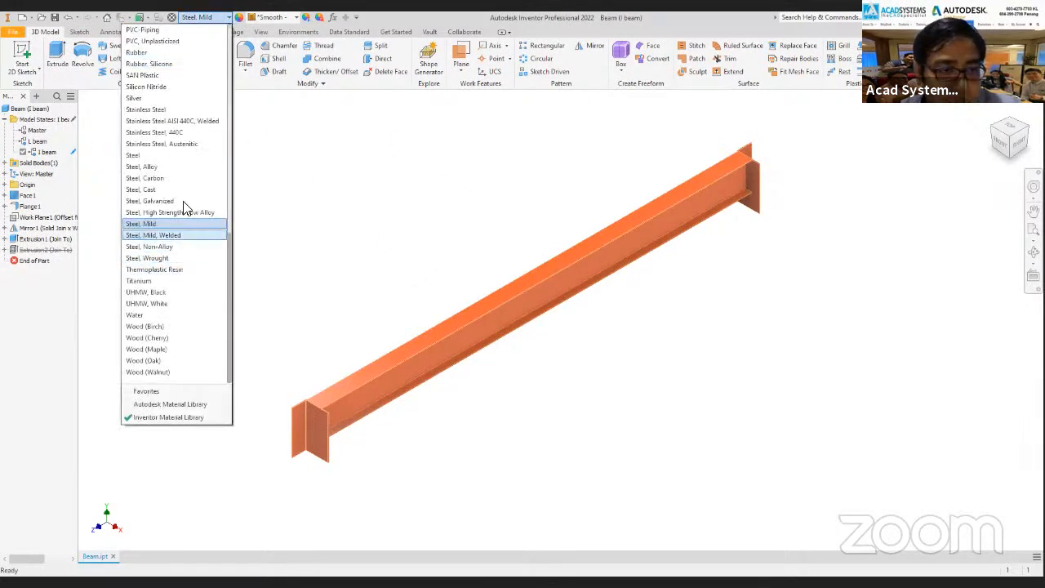
pyautogui.scroll(12, 183, 131)
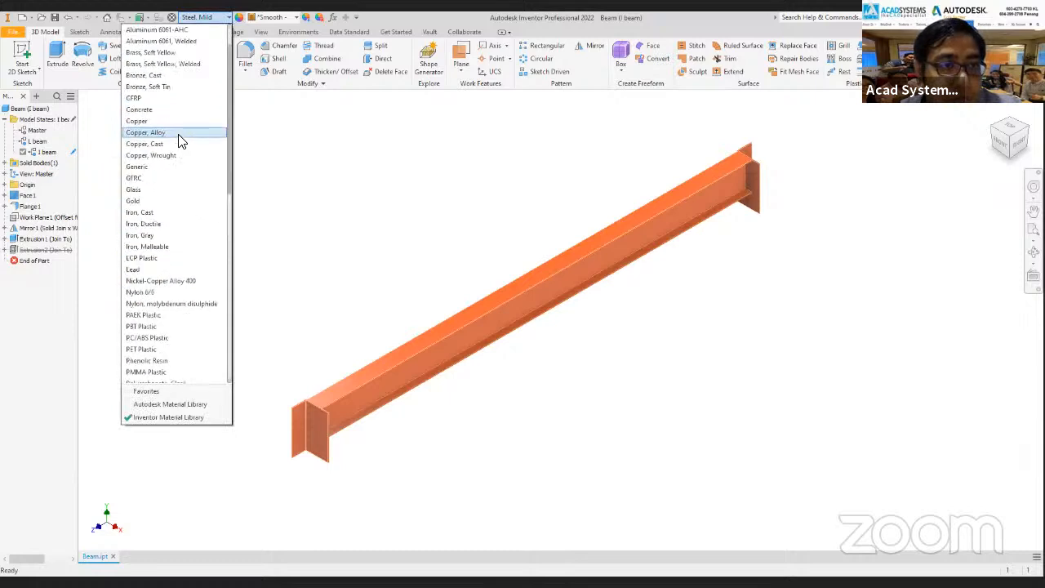
pyautogui.scroll(2, 170, 160)
pyautogui.click(163, 214)
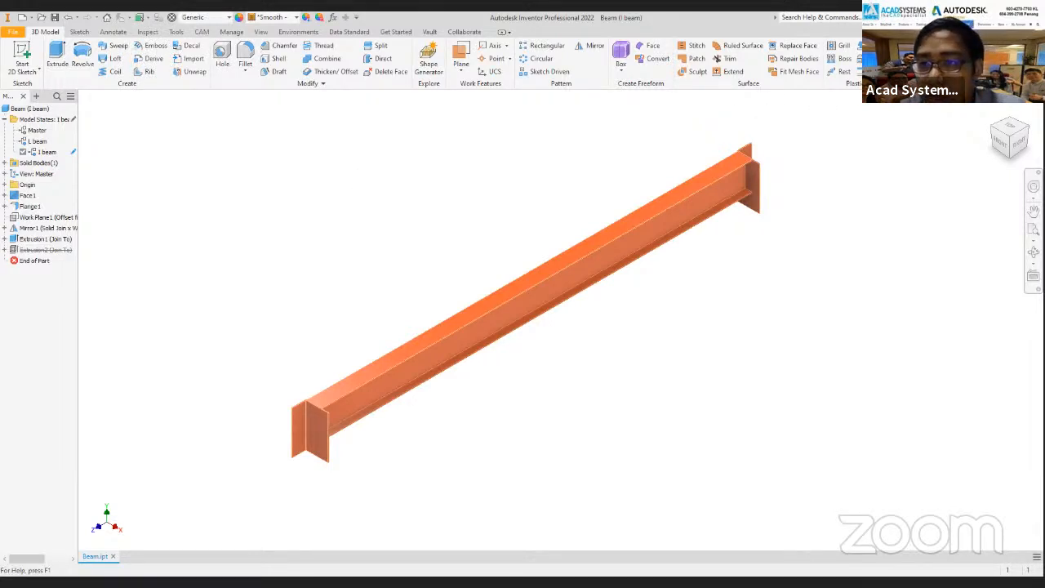
# In the Stress Analysis environment, delete the existing study and create a new single-point Static Analysis study with bonded contacts.
pyautogui.click(929, 61)
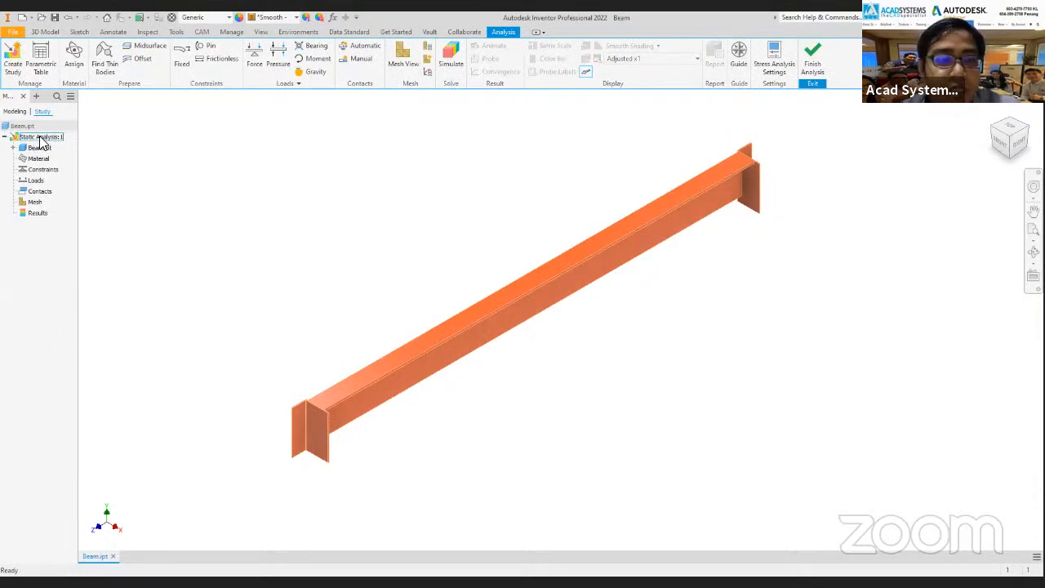
pyautogui.rightClick(38, 139)
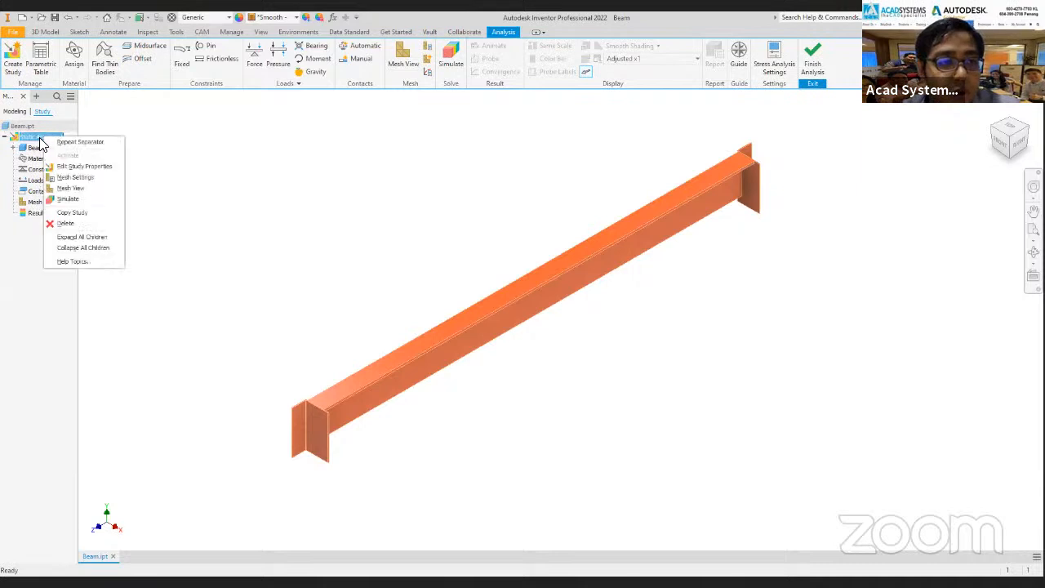
pyautogui.click(66, 223)
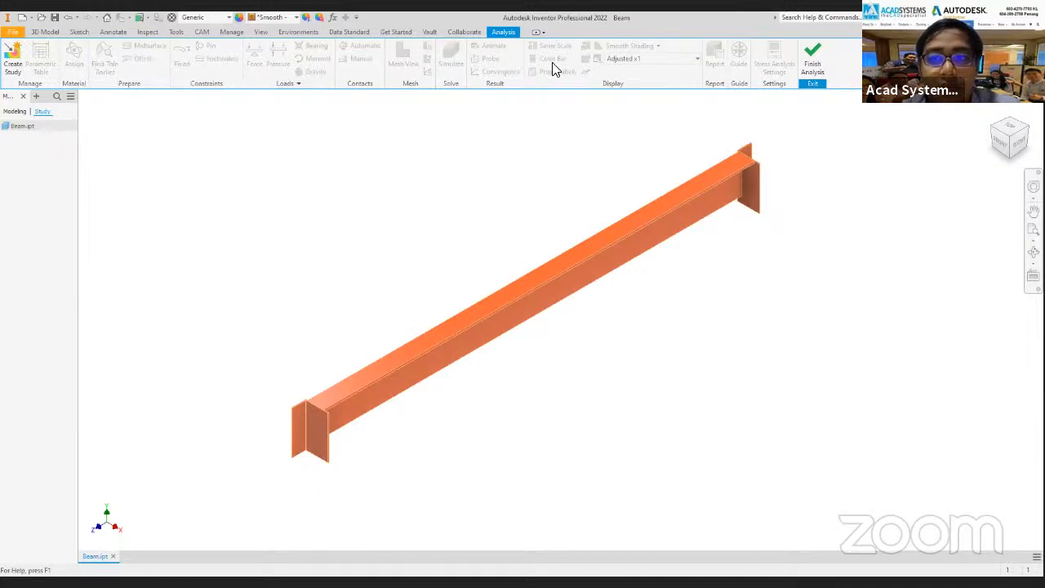
pyautogui.click(13, 68)
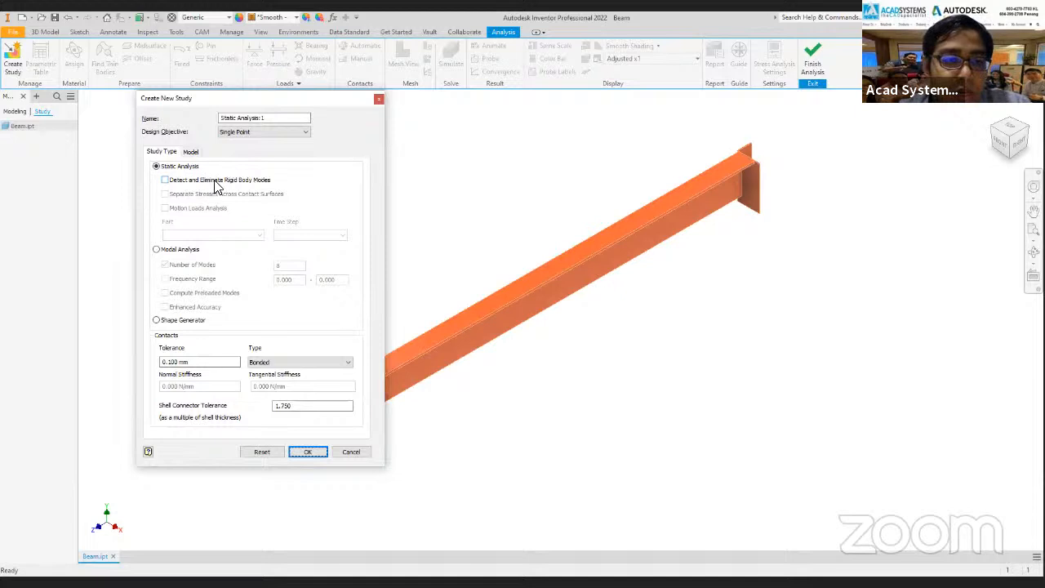
pyautogui.click(310, 452)
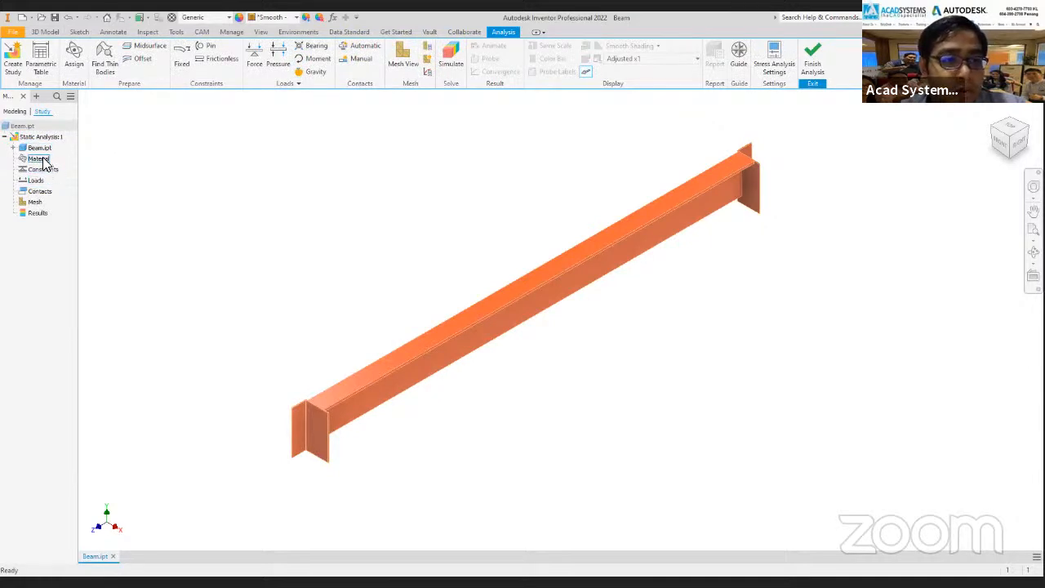
pyautogui.click(45, 169)
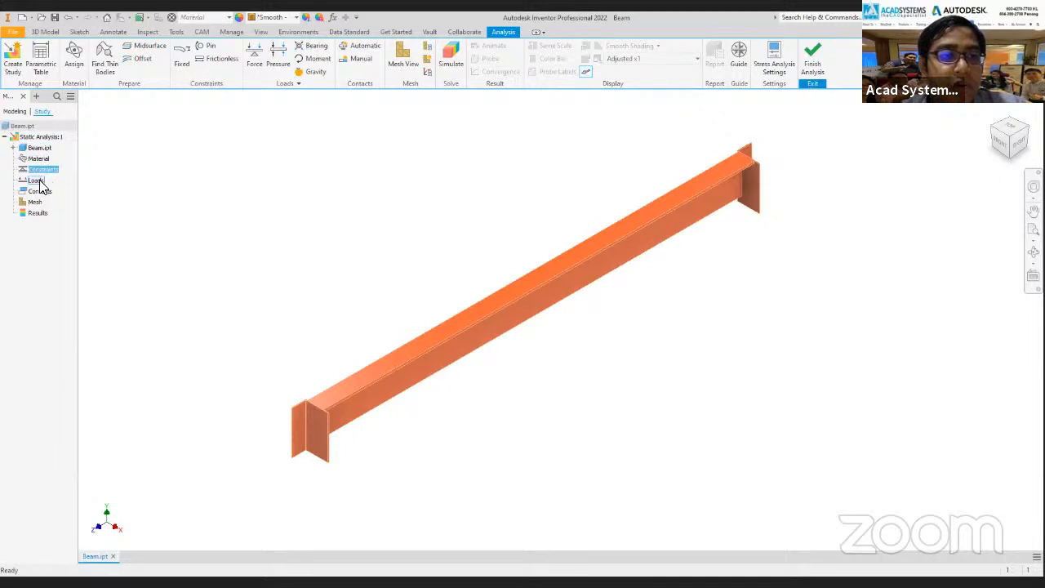
pyautogui.click(41, 191)
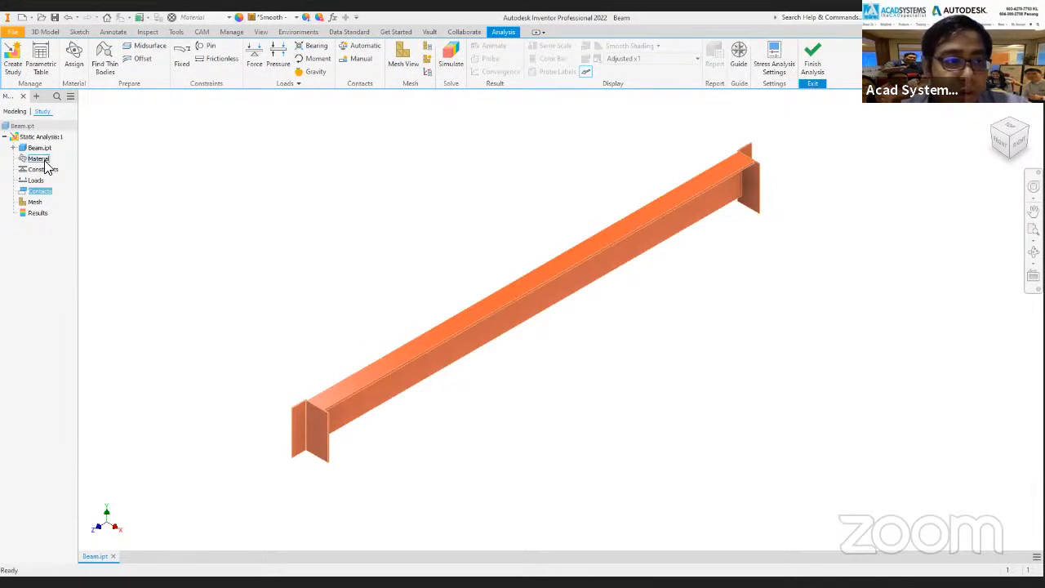
pyautogui.click(192, 157)
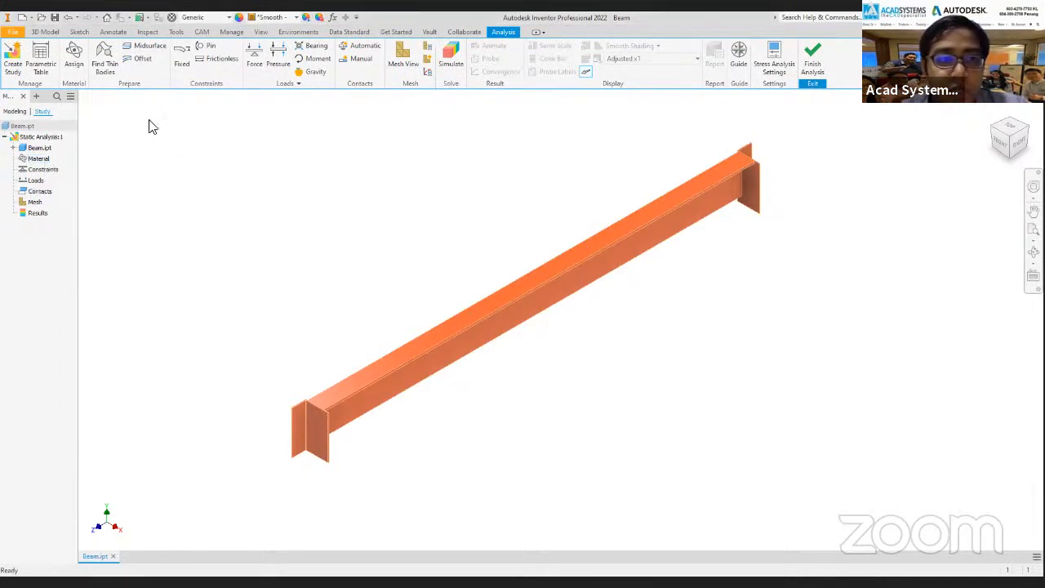
# Assign Steel, Mild as the override material for Beam.ipt in the study.
pyautogui.click(76, 67)
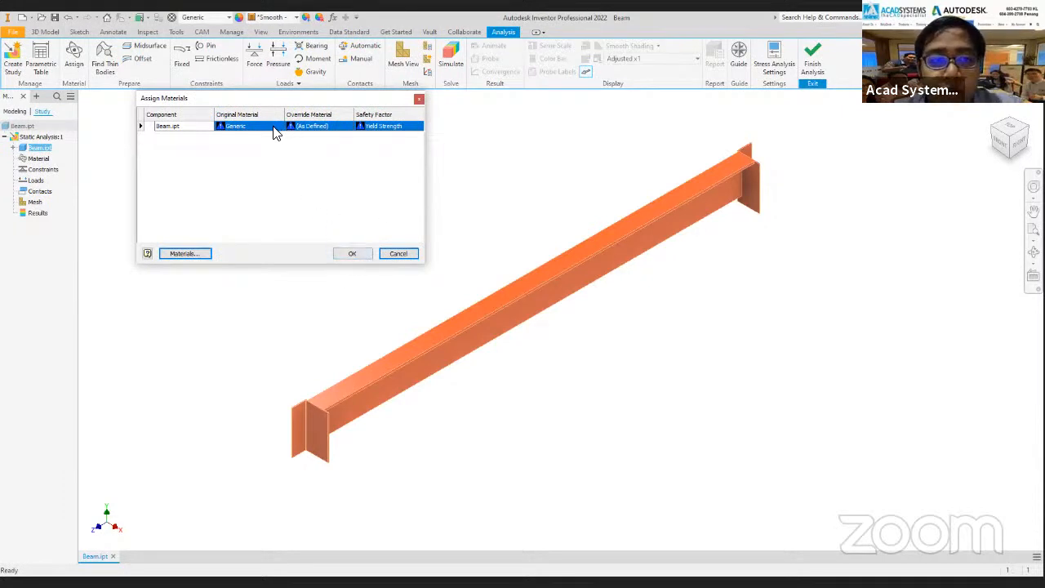
pyautogui.click(336, 128)
pyautogui.click(348, 126)
pyautogui.scroll(-2, 340, 192)
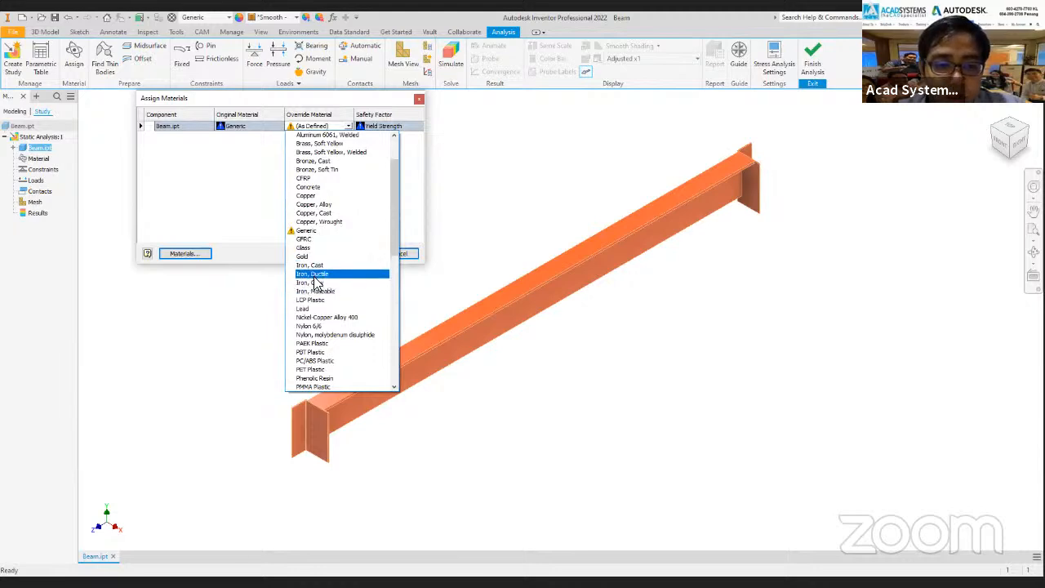
pyautogui.scroll(-5, 324, 277)
pyautogui.scroll(-5, 318, 282)
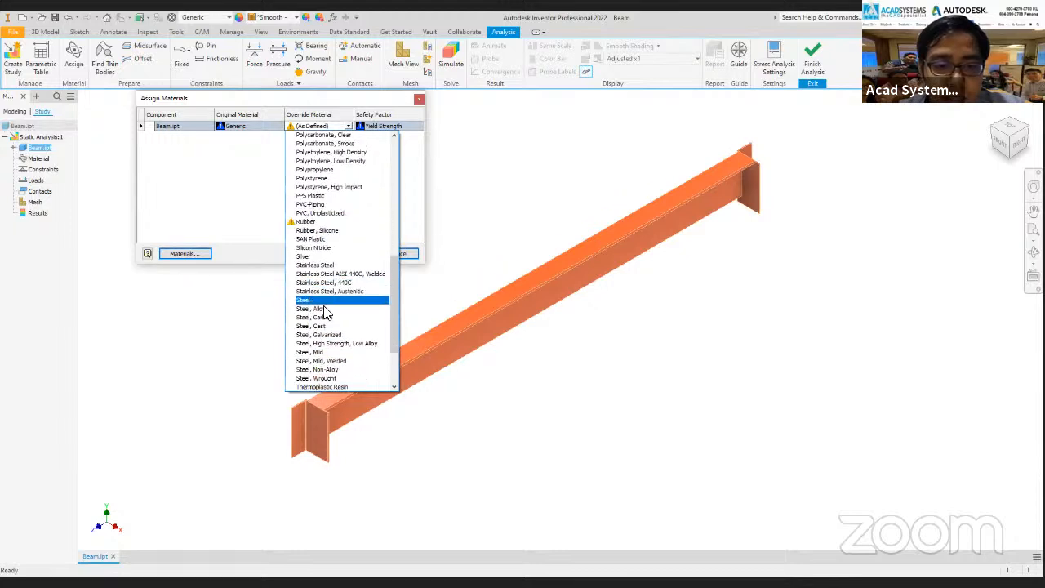
pyautogui.click(330, 352)
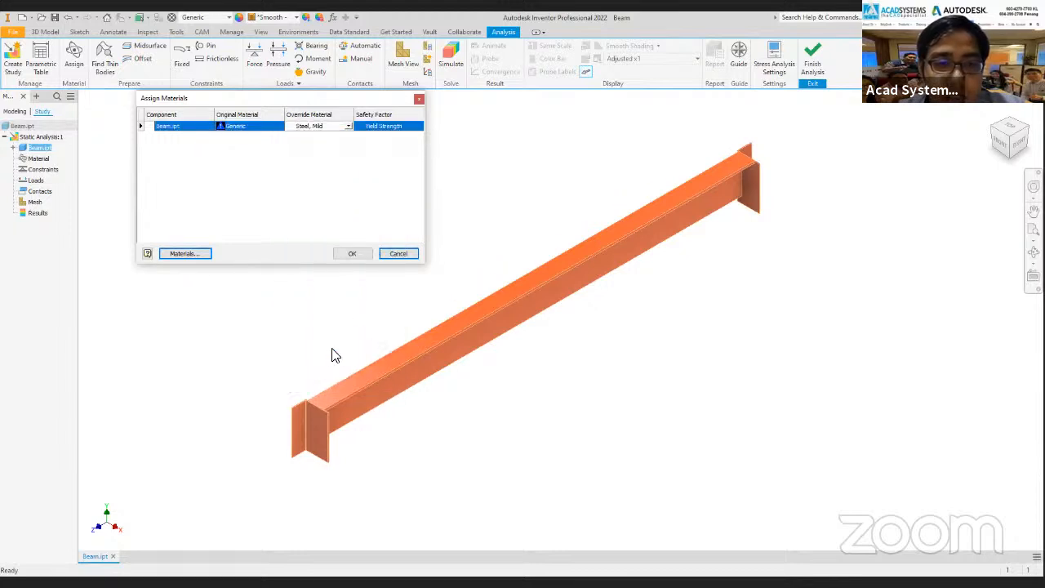
pyautogui.click(352, 254)
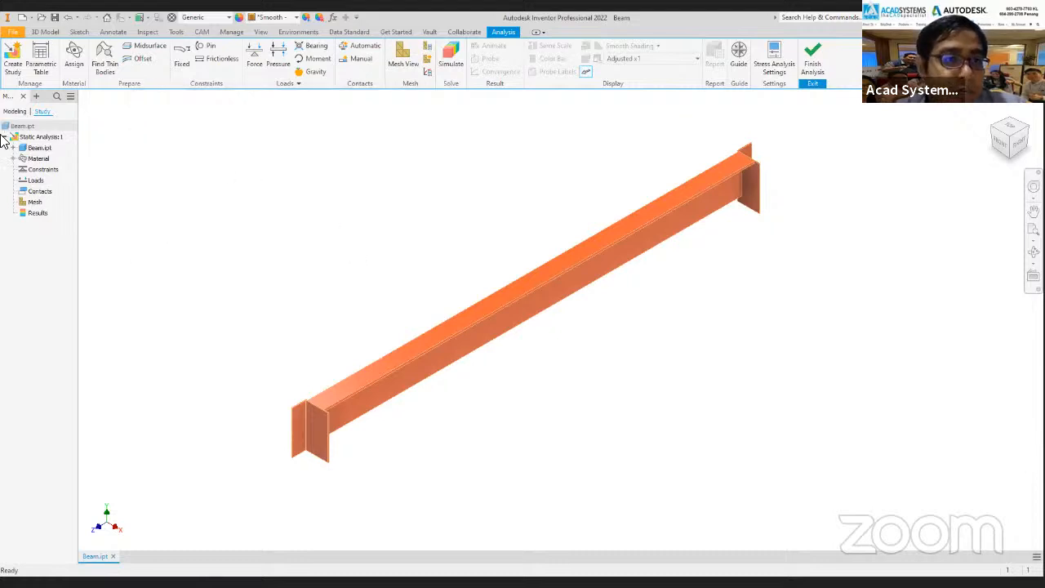
pyautogui.click(39, 158)
pyautogui.click(13, 159)
pyautogui.click(51, 170)
pyautogui.click(13, 158)
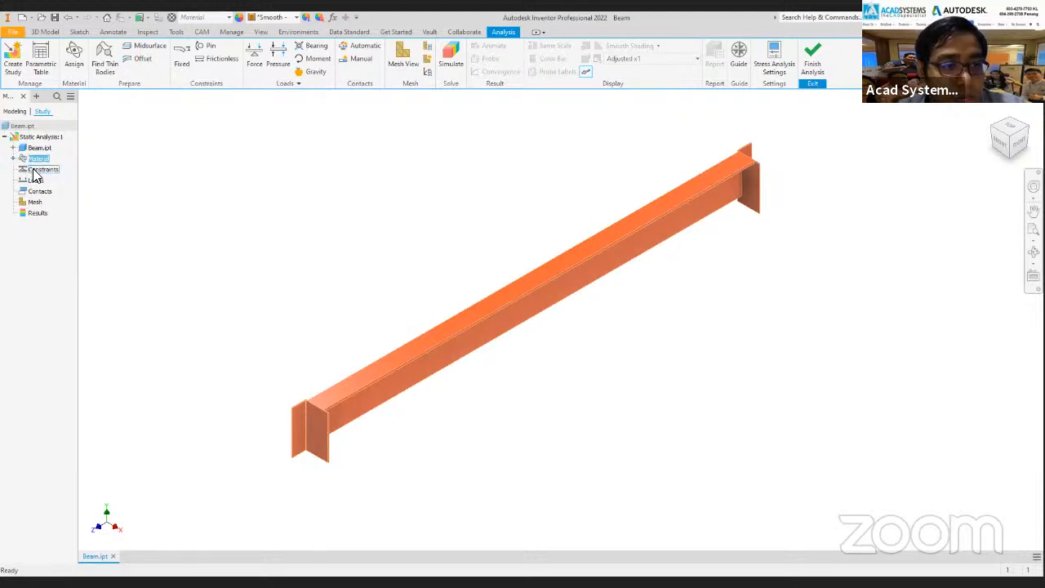
pyautogui.click(47, 169)
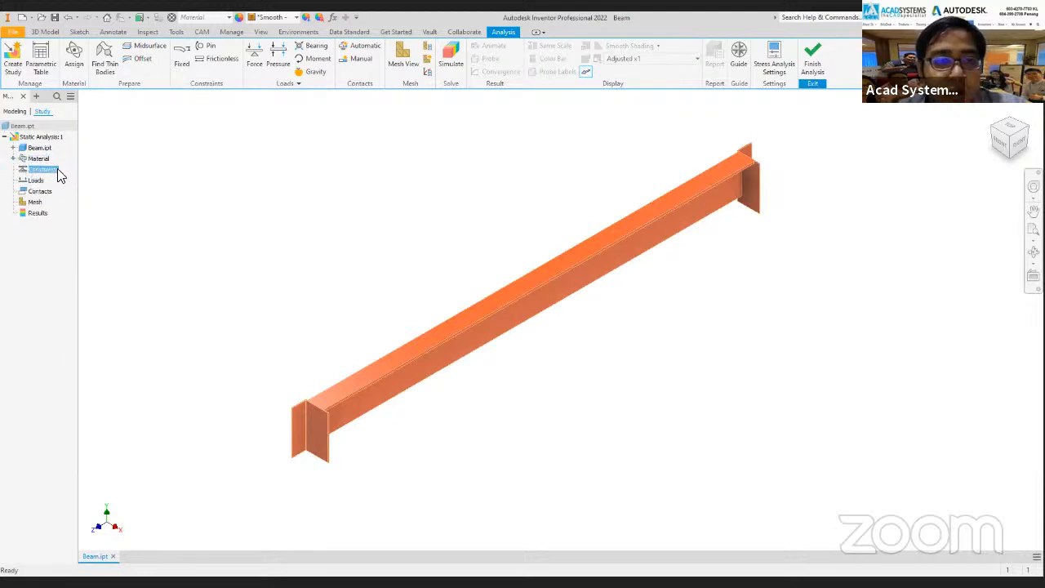
pyautogui.click(162, 161)
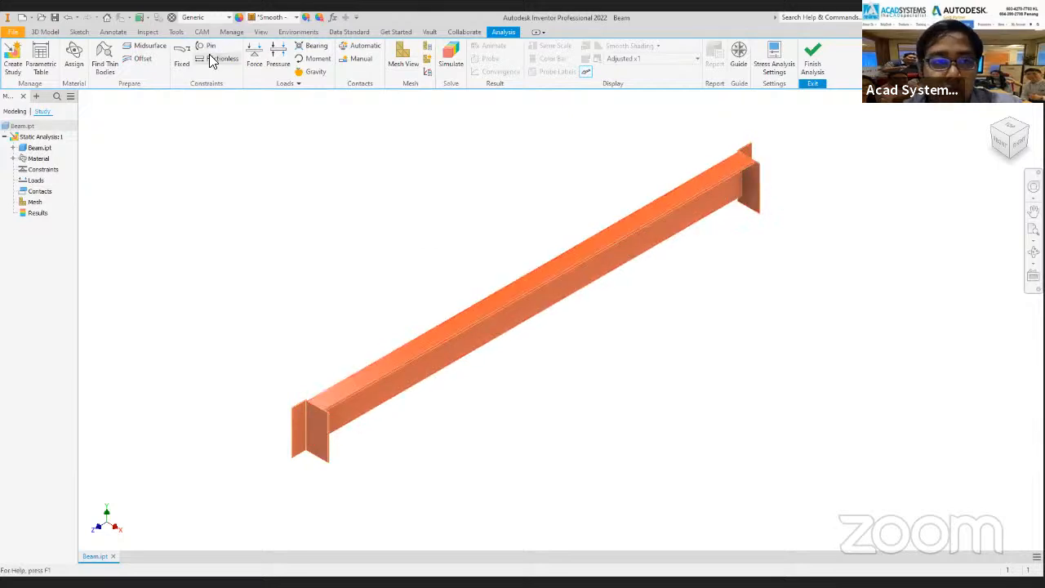
pyautogui.click(181, 64)
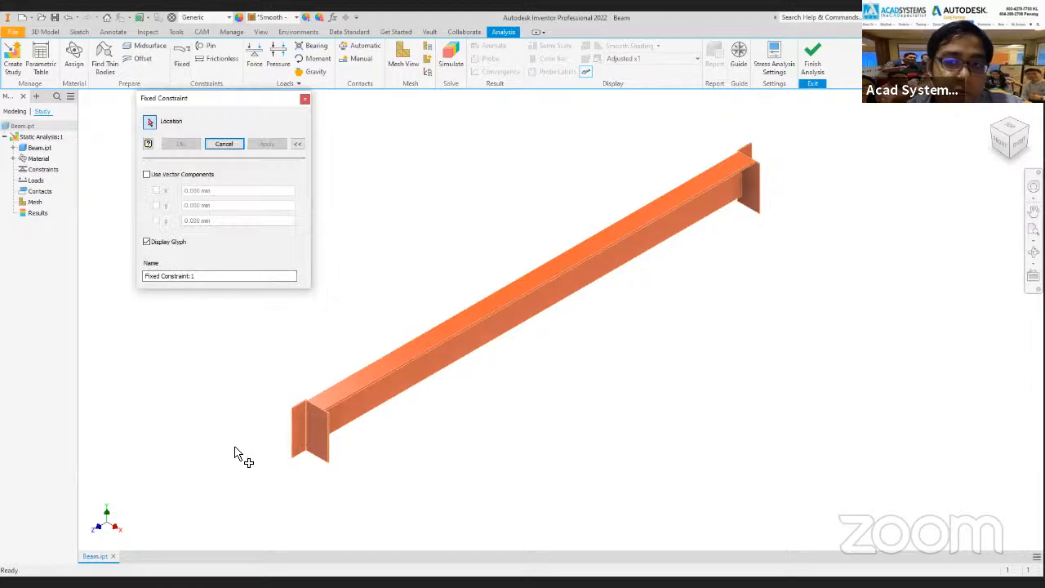
pyautogui.click(305, 99)
# Examine the connection plates at both ends of the beam as locations for constraints.
pyautogui.scroll(3, 316, 421)
pyautogui.scroll(-3, 436, 308)
pyautogui.moveTo(385, 326); pyautogui.dragTo(303, 365, button='middle')
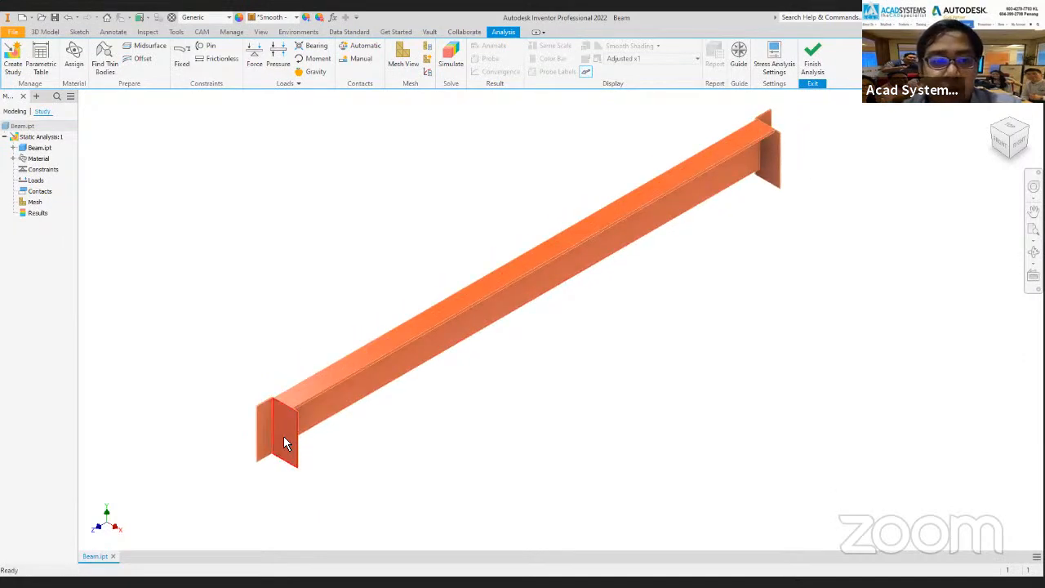
pyautogui.scroll(3, 278, 424)
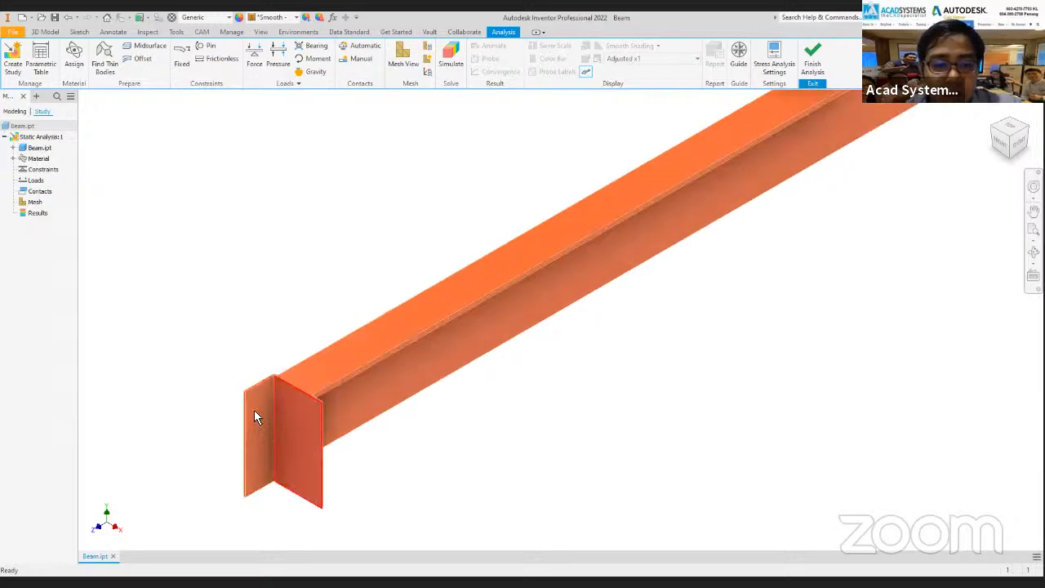
pyautogui.scroll(-3, 286, 420)
pyautogui.moveTo(286, 419); pyautogui.dragTo(70, 525, button='middle')
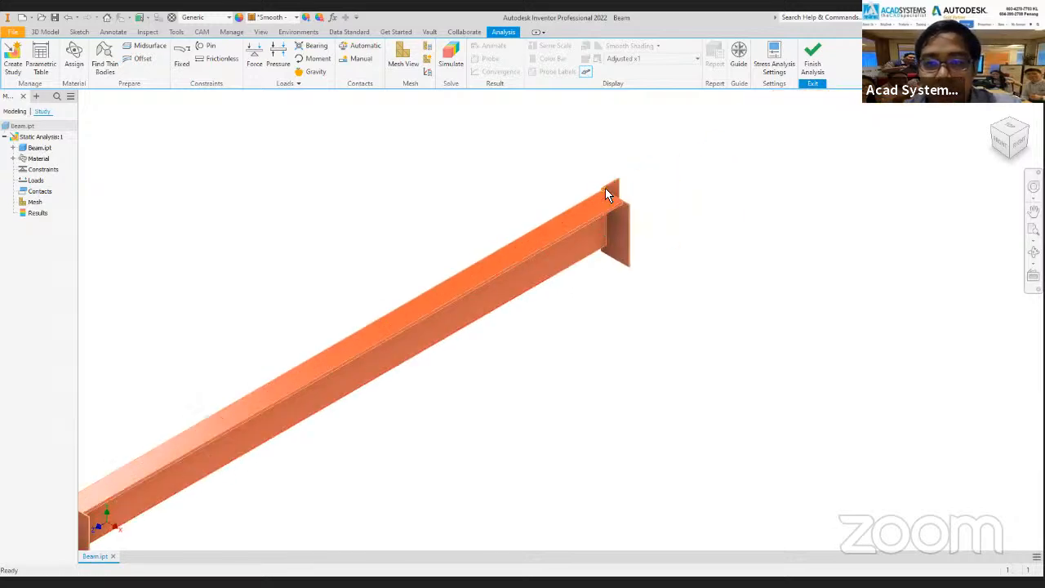
pyautogui.scroll(-2, 531, 208)
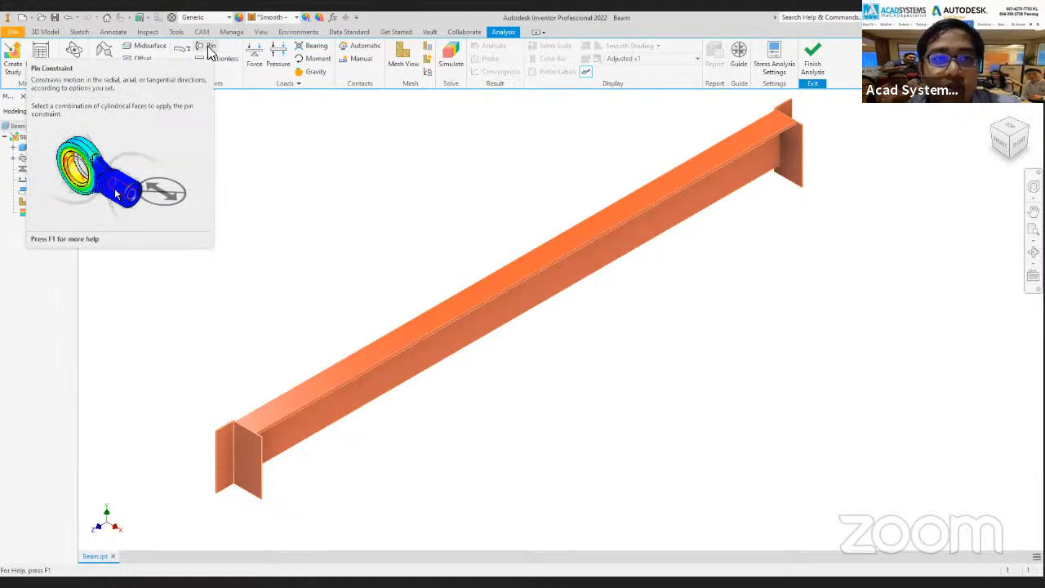
# Apply a fixed constraint to the connection plate faces at both ends of the beam.
pyautogui.scroll(2, 222, 438)
pyautogui.moveTo(263, 357); pyautogui.dragTo(281, 318, button='middle')
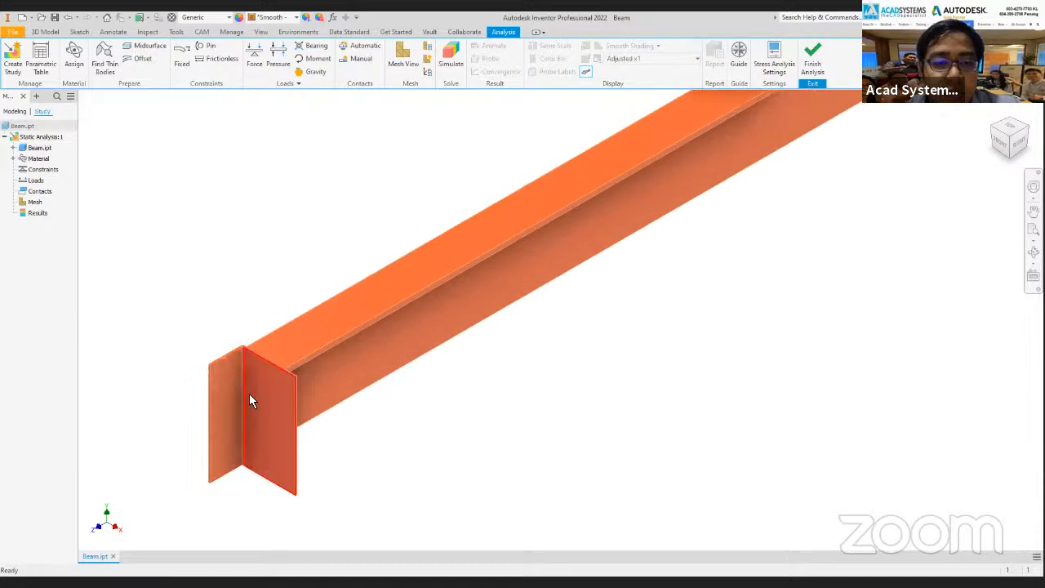
pyautogui.click(181, 63)
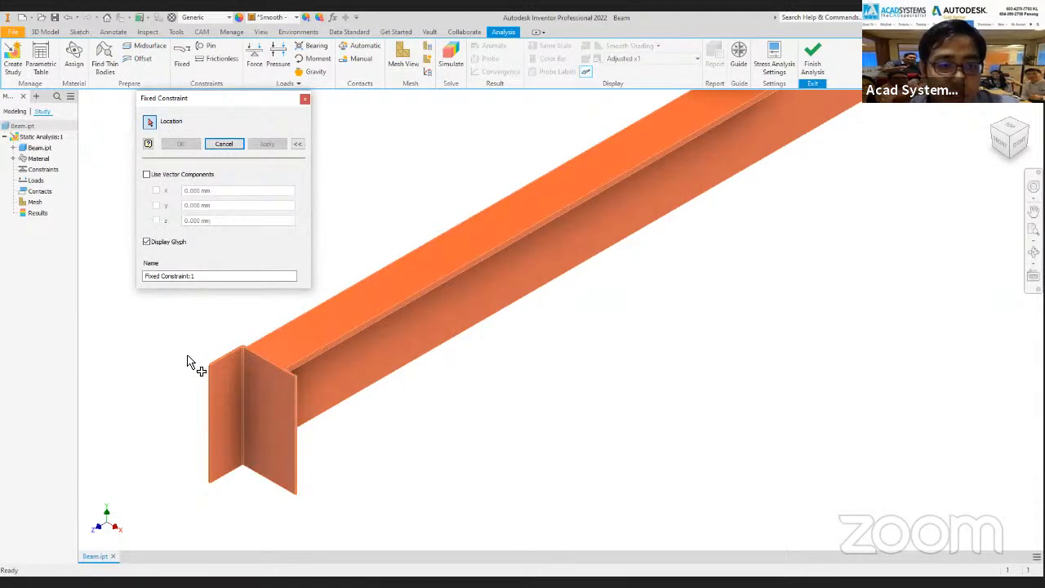
pyautogui.click(263, 397)
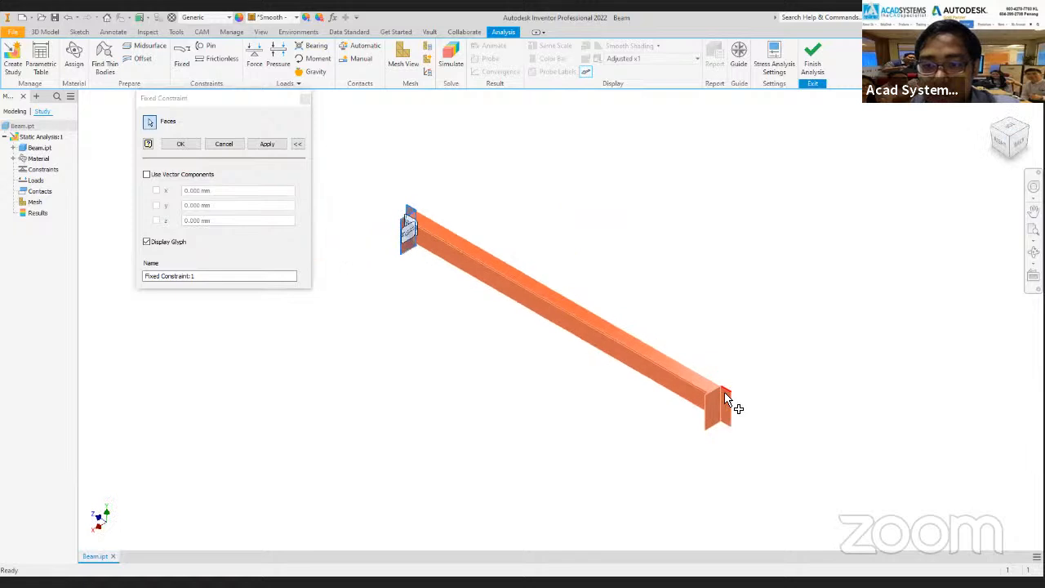
pyautogui.scroll(3, 724, 395)
pyautogui.click(705, 413)
pyautogui.click(731, 415)
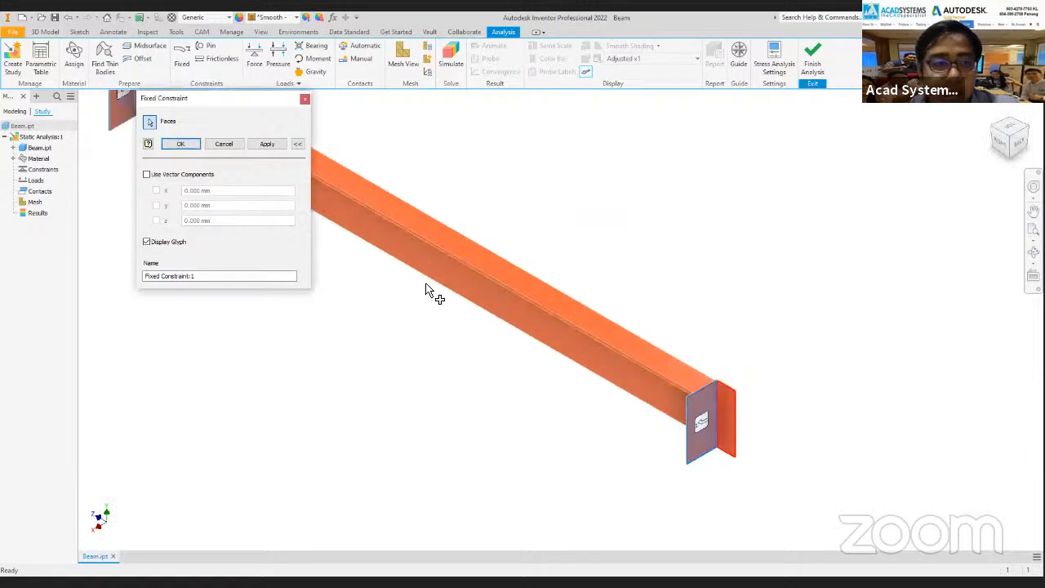
pyautogui.click(182, 145)
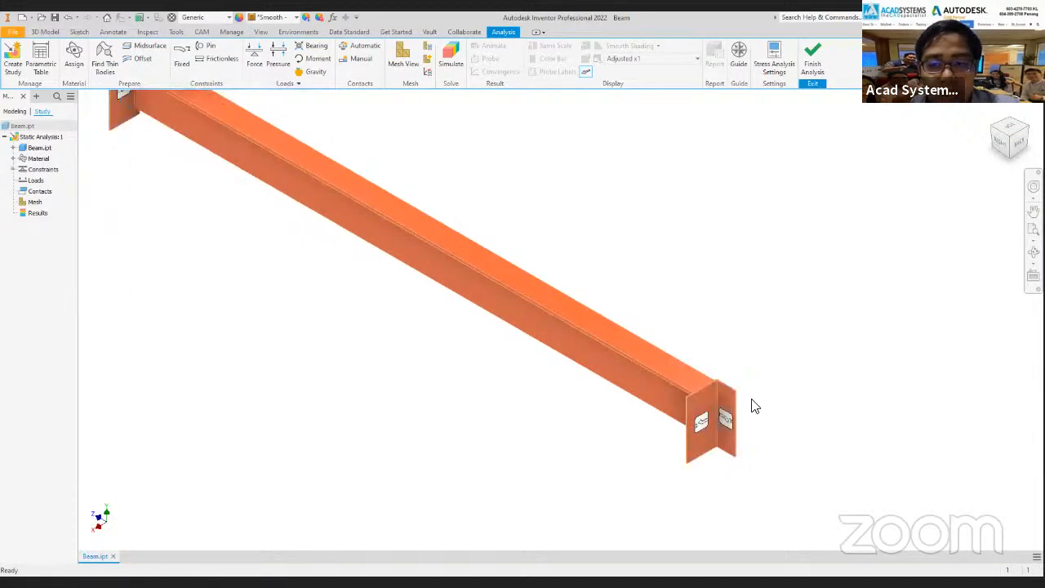
pyautogui.scroll(-2, 719, 434)
pyautogui.scroll(3, 721, 434)
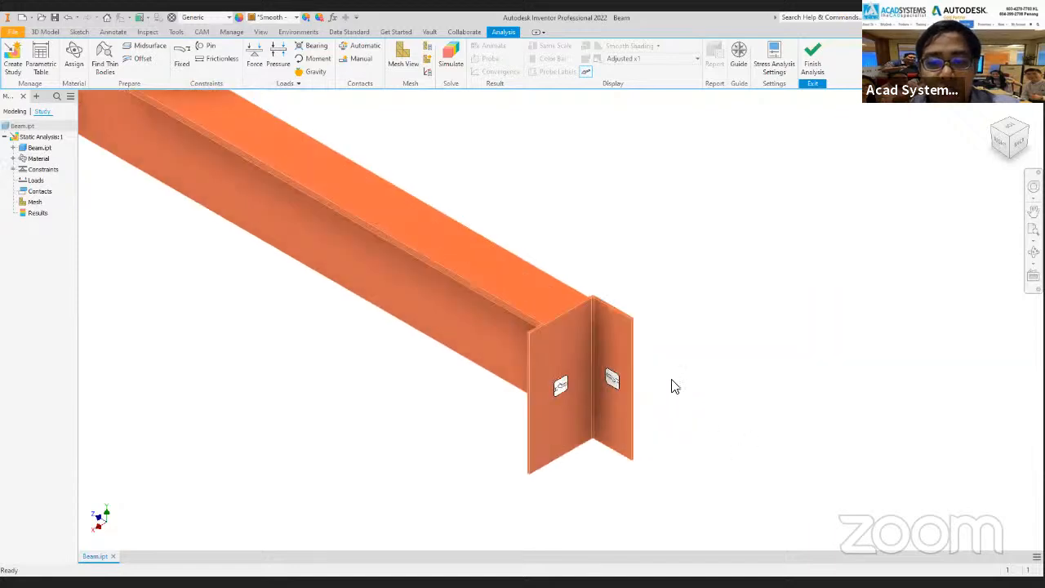
# Review the fixed constraint listed in the study and its locations on the connection plates at both beam ends.
pyautogui.scroll(-3, 576, 368)
pyautogui.moveTo(332, 339); pyautogui.dragTo(530, 432, button='middle')
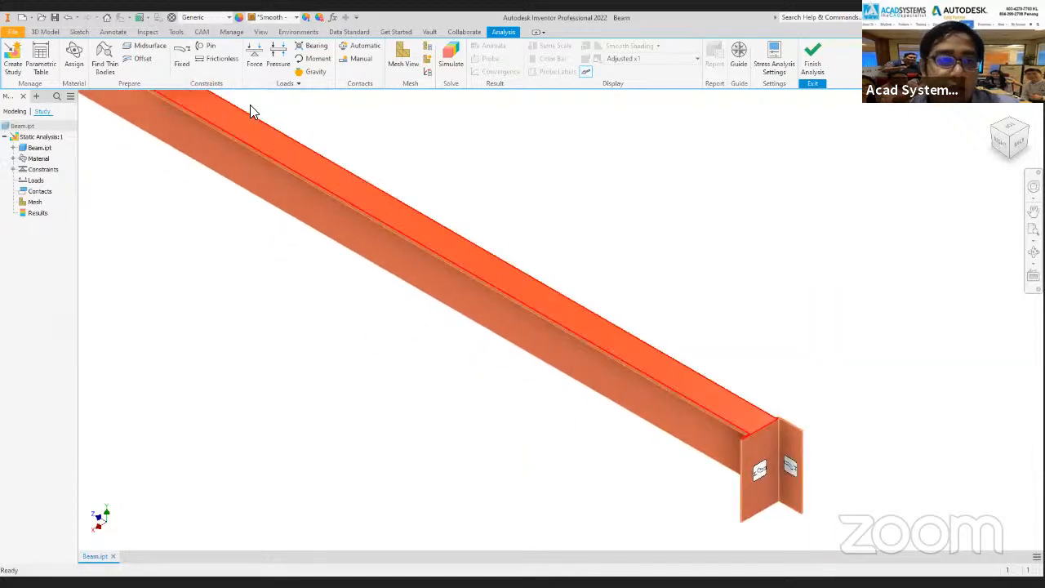
pyautogui.click(12, 169)
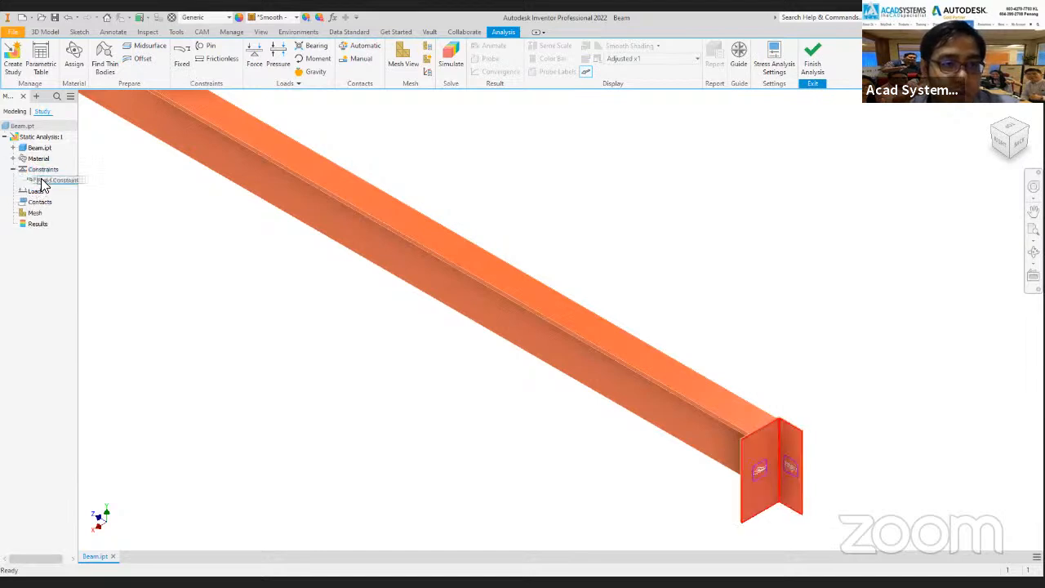
pyautogui.scroll(-3, 158, 215)
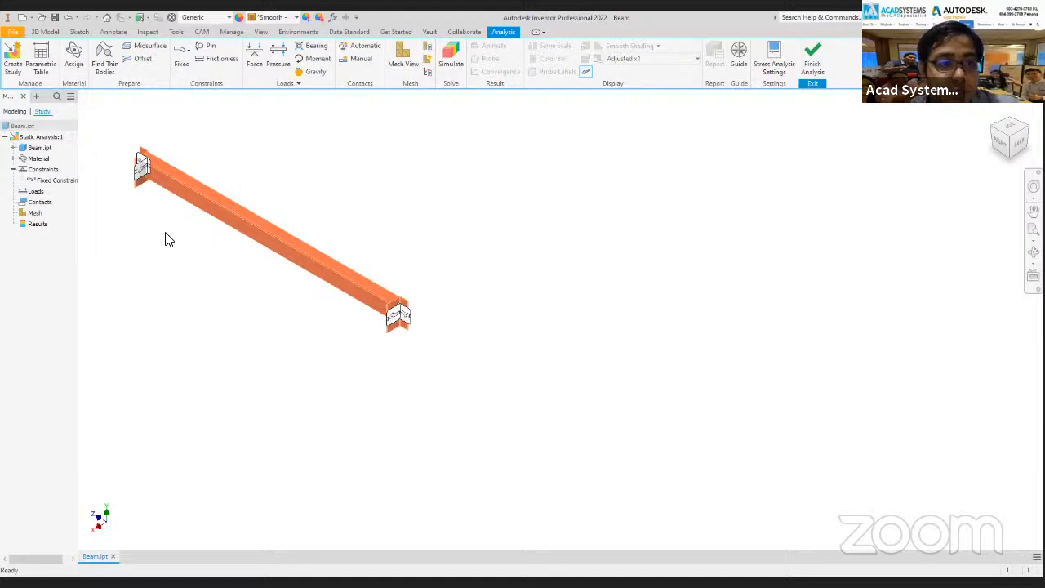
pyautogui.scroll(3, 226, 287)
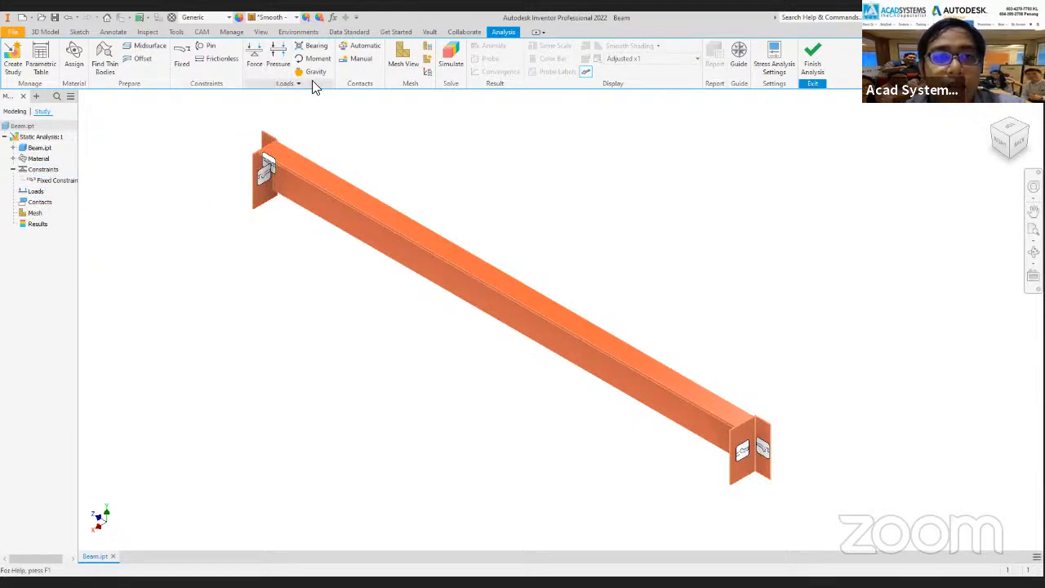
# Define a downward force load of 2000 N on the top flange face of the beam.
pyautogui.click(256, 65)
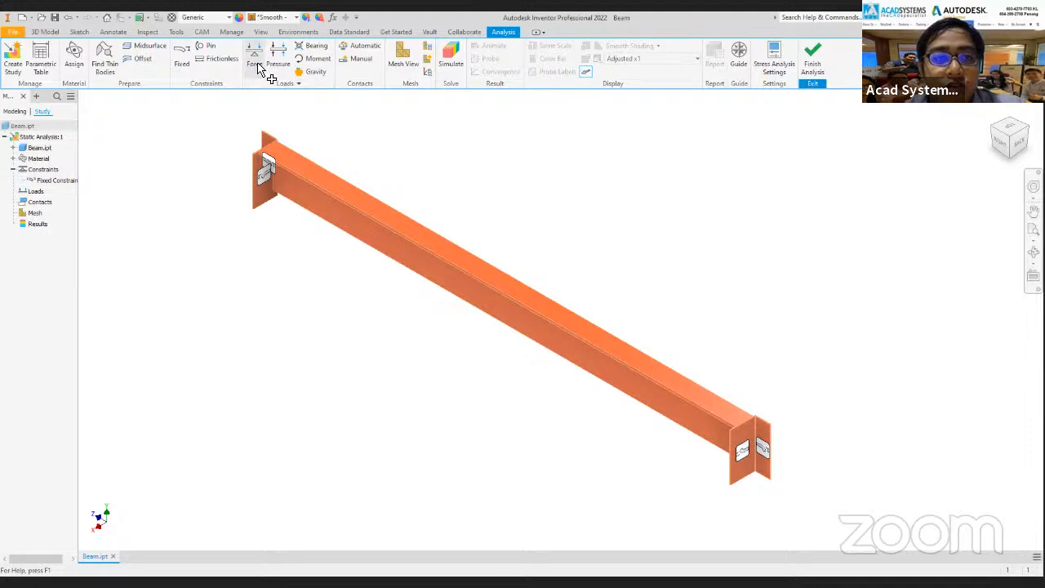
pyautogui.click(251, 143)
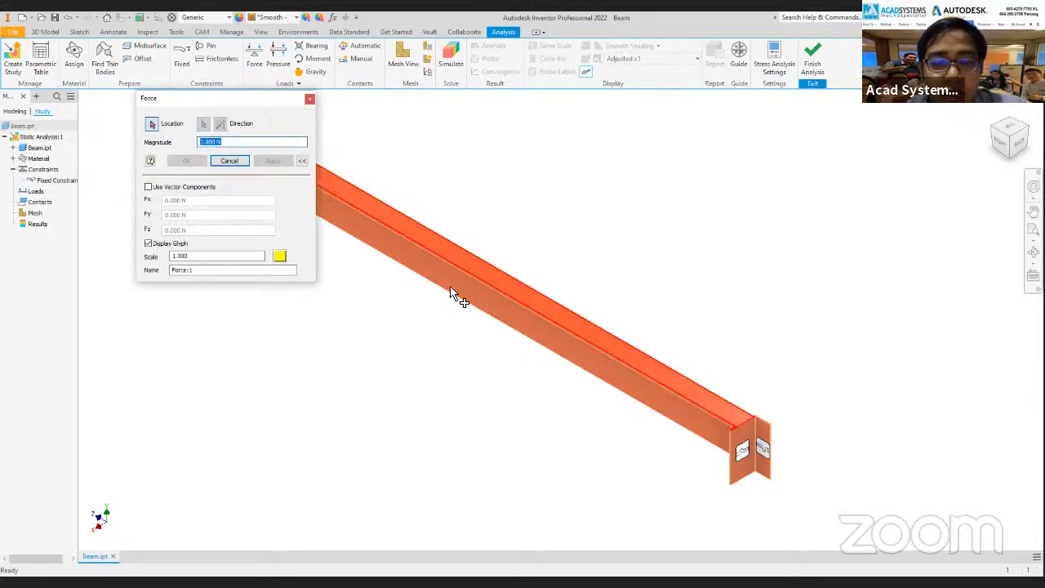
pyautogui.moveTo(462, 339); pyautogui.dragTo(573, 364, button='middle')
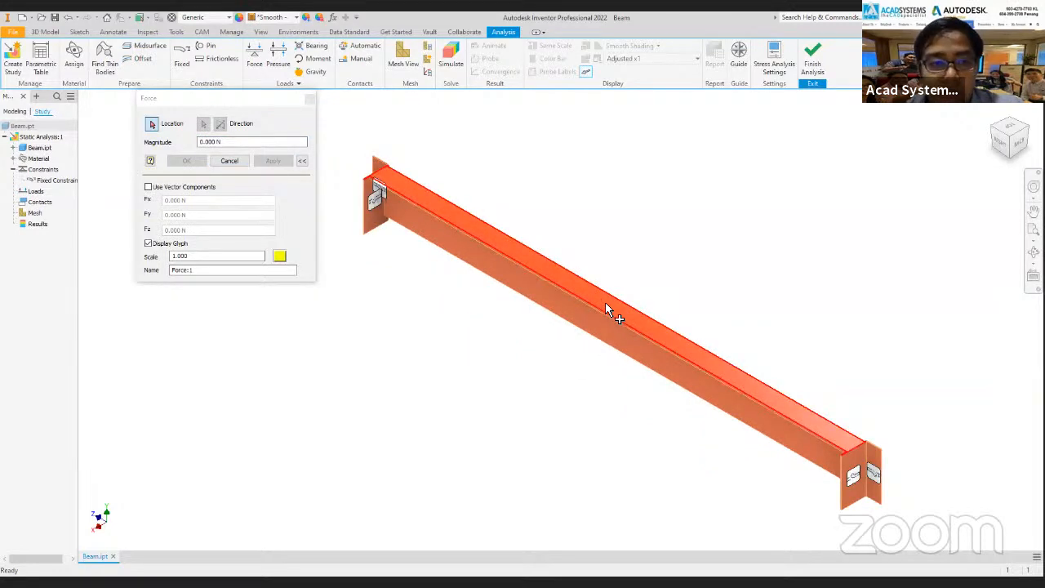
pyautogui.click(226, 142)
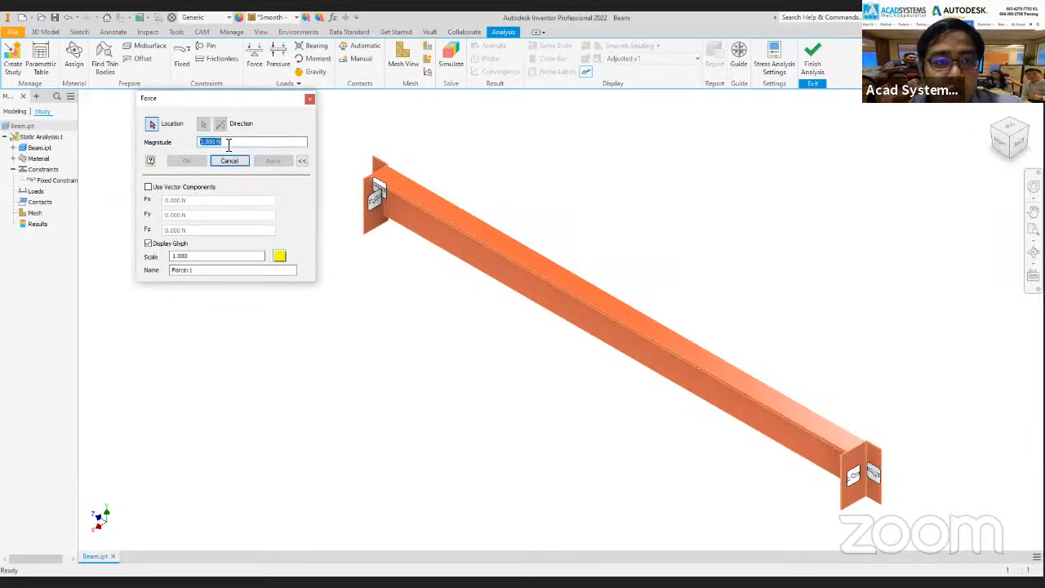
pyautogui.write('2000')
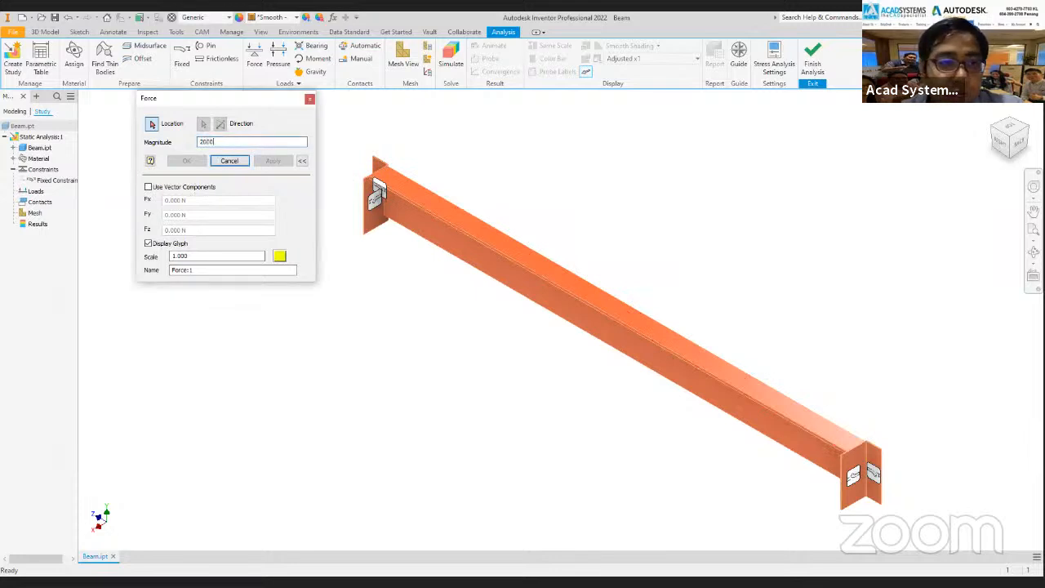
pyautogui.click(538, 263)
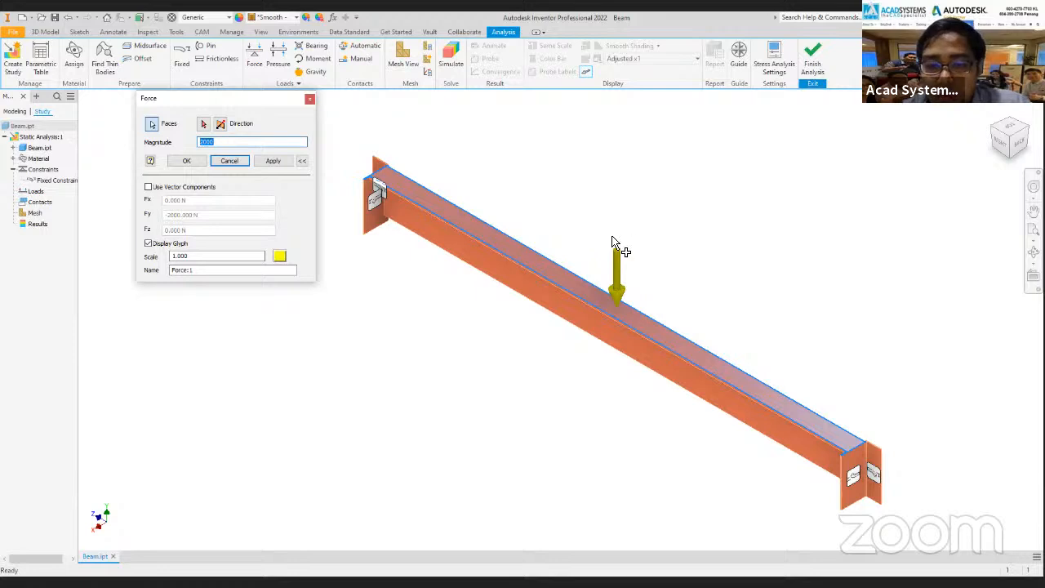
# Try reversing the force direction and defining the force through vector components.
pyautogui.click(220, 125)
pyautogui.click(220, 125)
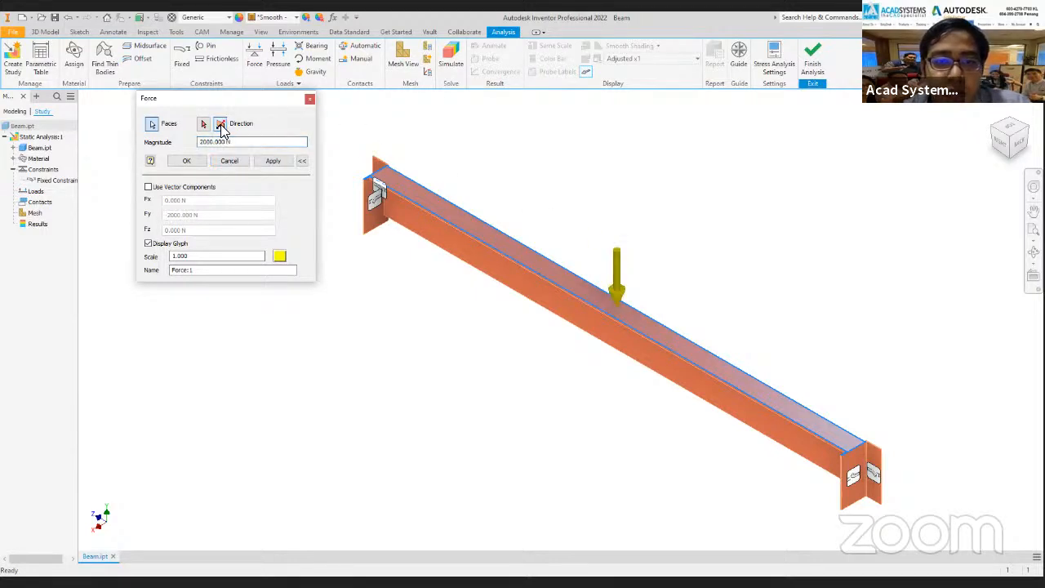
pyautogui.click(220, 125)
pyautogui.click(220, 125)
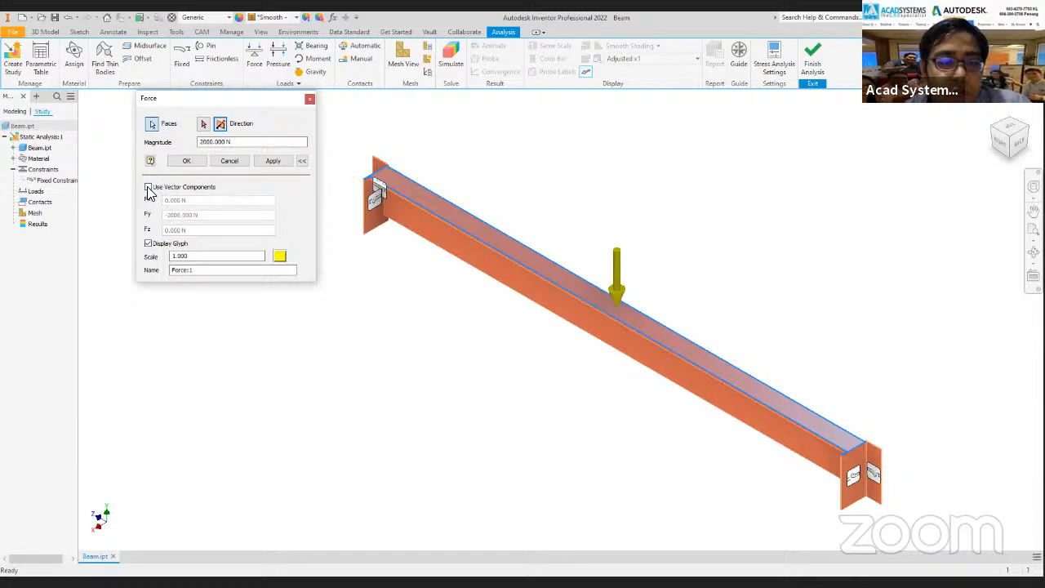
pyautogui.click(301, 160)
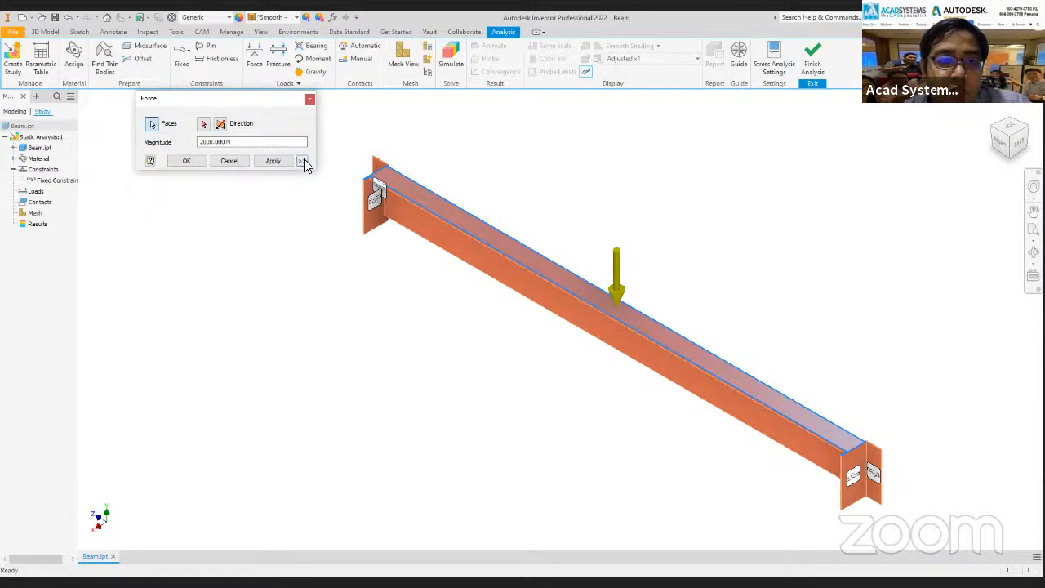
pyautogui.click(302, 161)
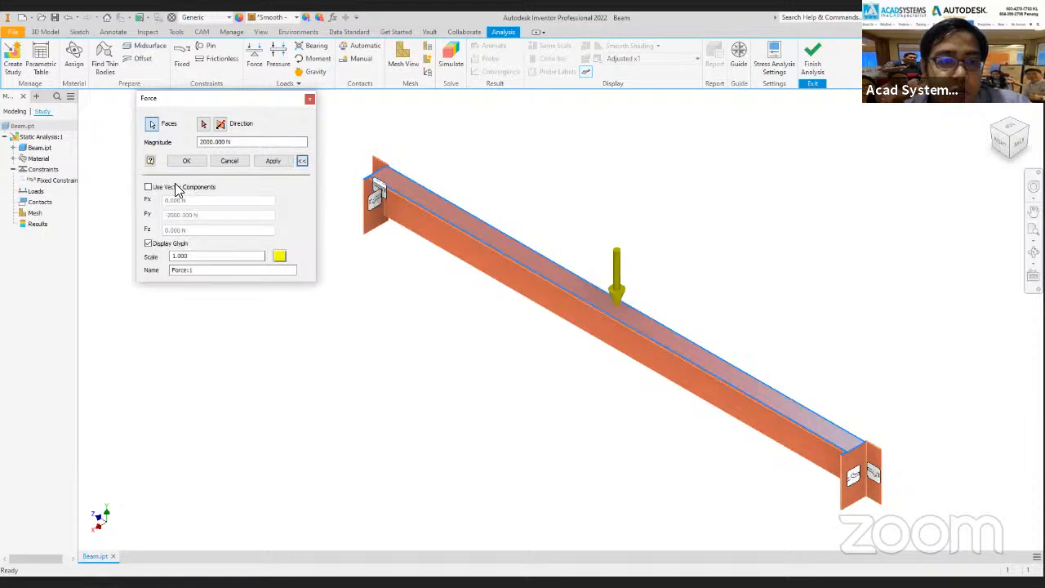
pyautogui.click(149, 188)
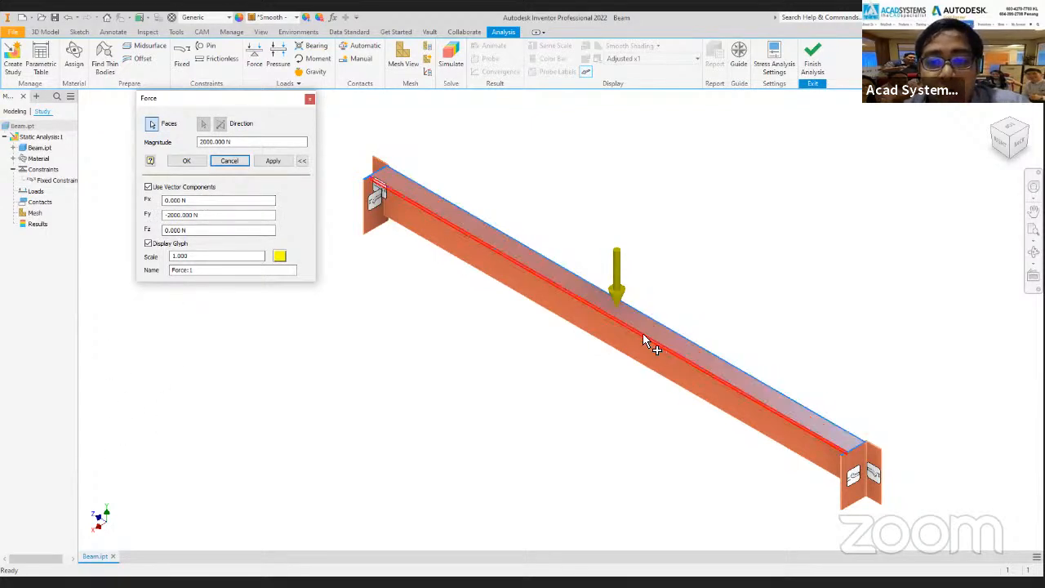
pyautogui.click(196, 201)
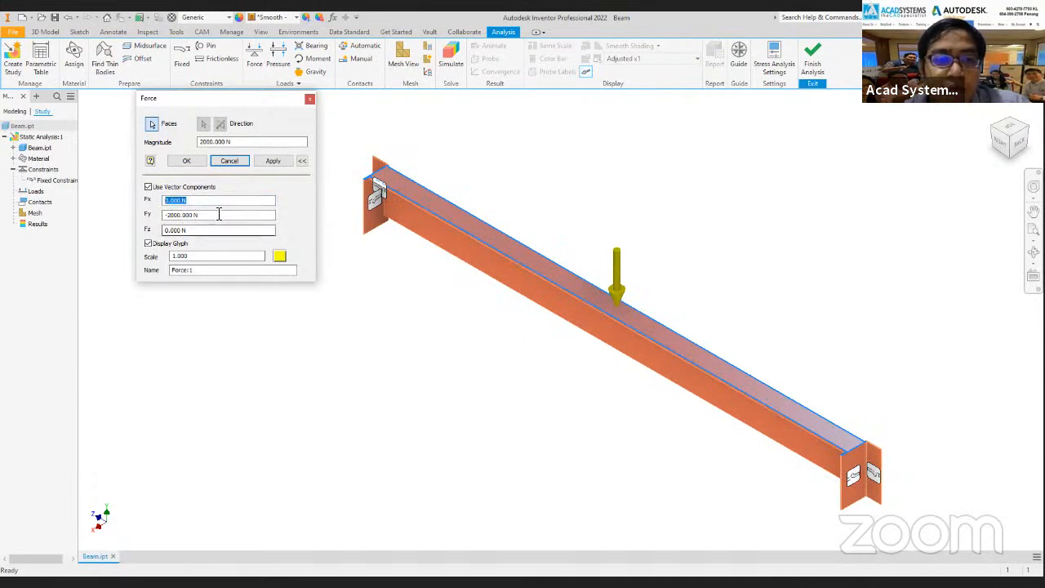
pyautogui.click(148, 187)
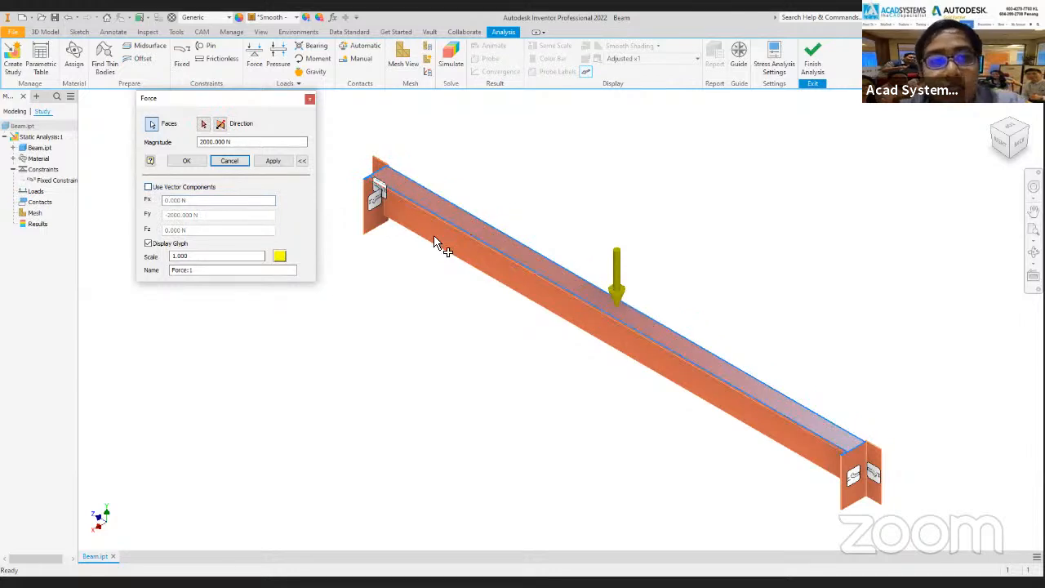
# Confirm the force load on the top flange and collapse the Constraints folder of the study.
pyautogui.click(196, 166)
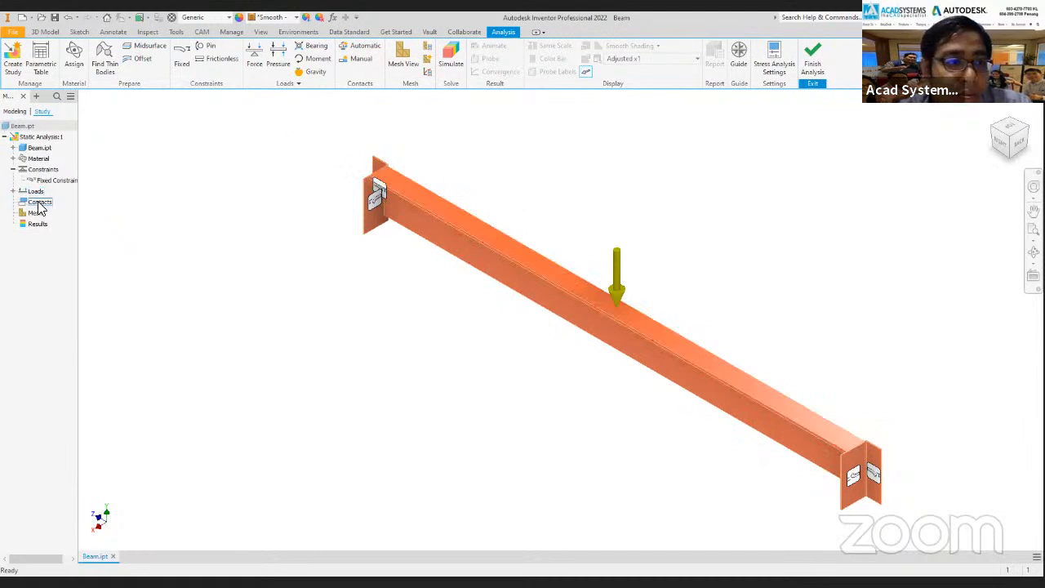
pyautogui.click(13, 169)
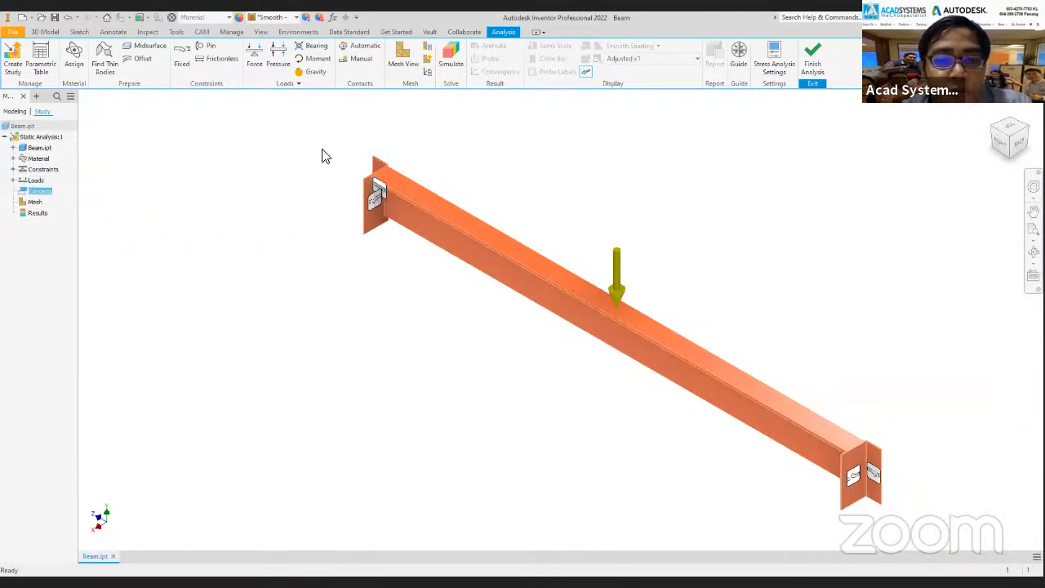
# Generate the beam's mesh and display it with Mesh View.
pyautogui.moveTo(591, 235); pyautogui.dragTo(505, 222, button='middle')
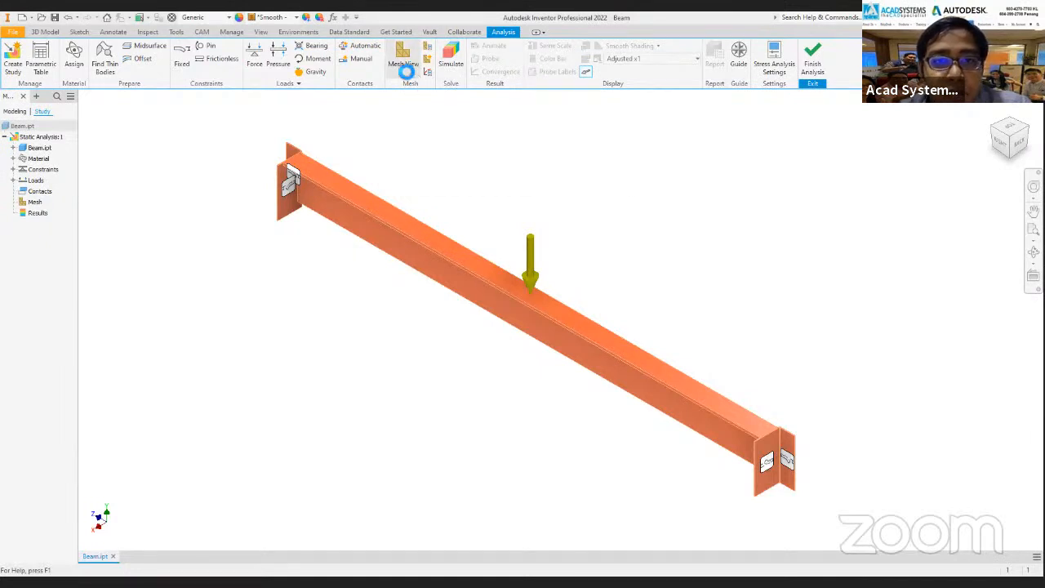
pyautogui.scroll(5, 560, 251)
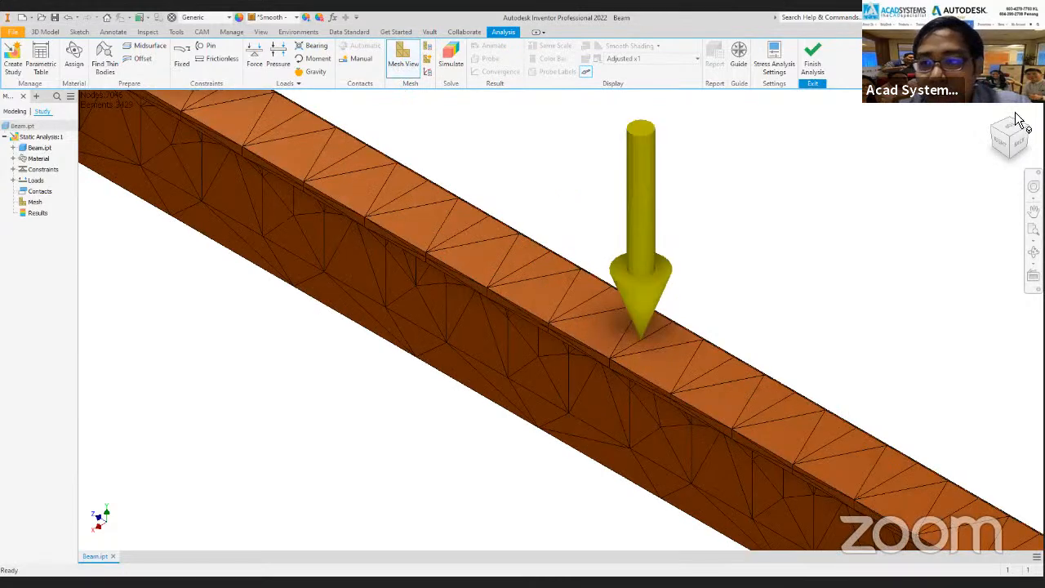
pyautogui.scroll(-5, 479, 310)
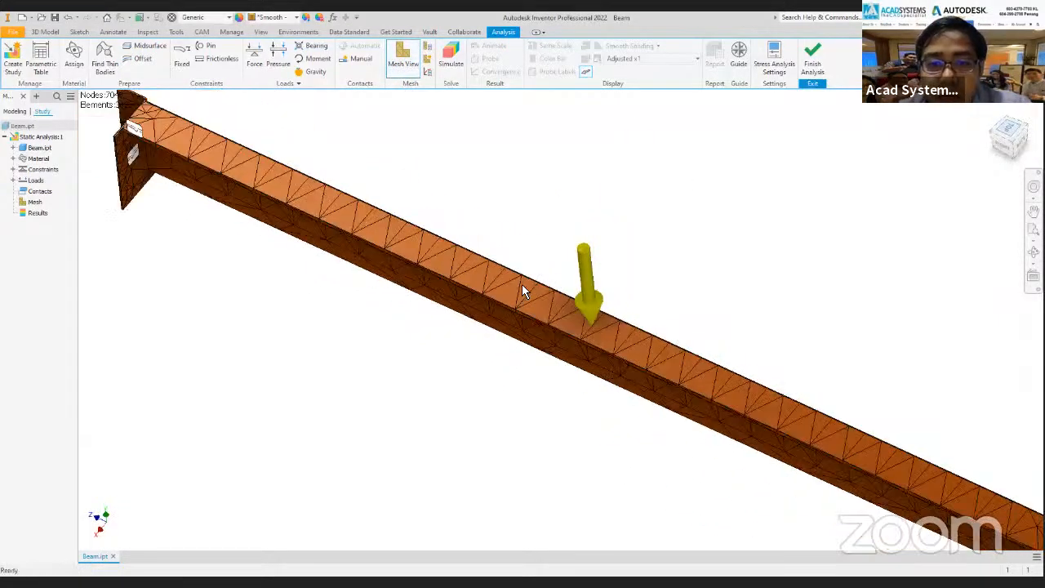
# Examine the mesh elements along the beam's top flange and web in top, tilted and isometric views.
pyautogui.scroll(8, 490, 327)
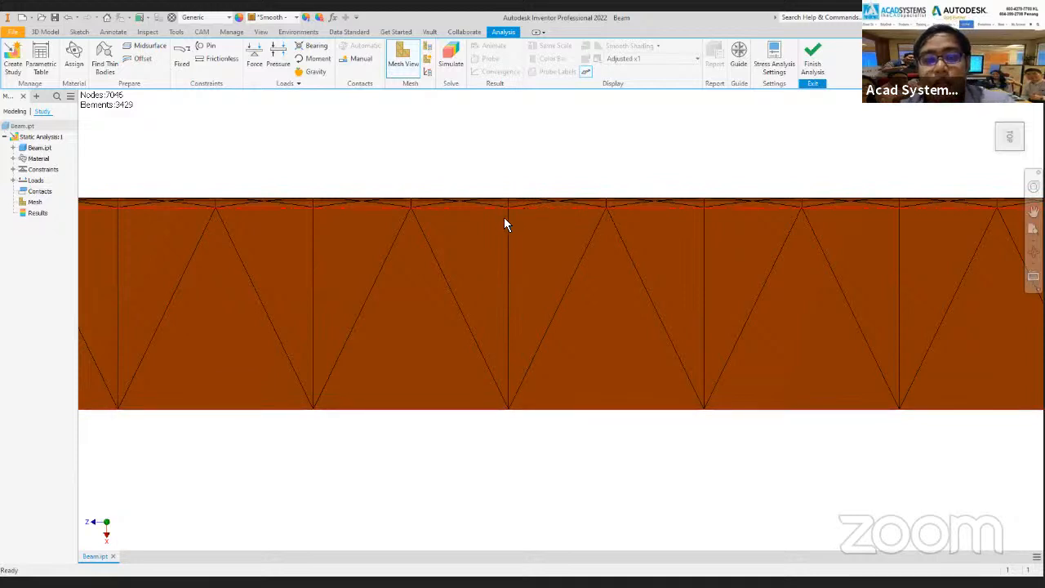
pyautogui.scroll(-2, 510, 211)
pyautogui.scroll(-2, 552, 220)
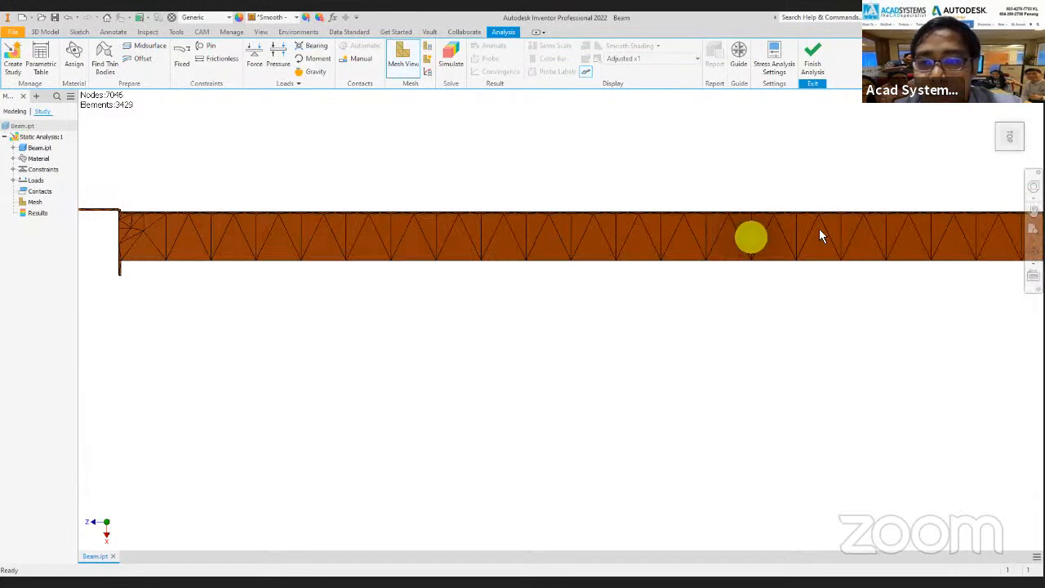
pyautogui.moveTo(948, 236); pyautogui.dragTo(813, 260, button='middle')
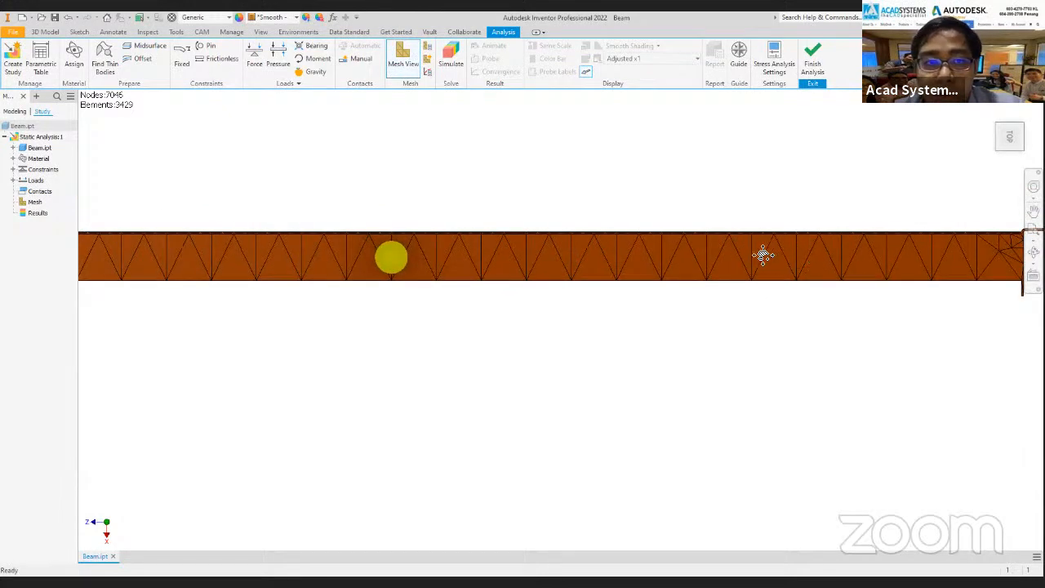
pyautogui.scroll(2, 563, 251)
pyautogui.scroll(3, 477, 237)
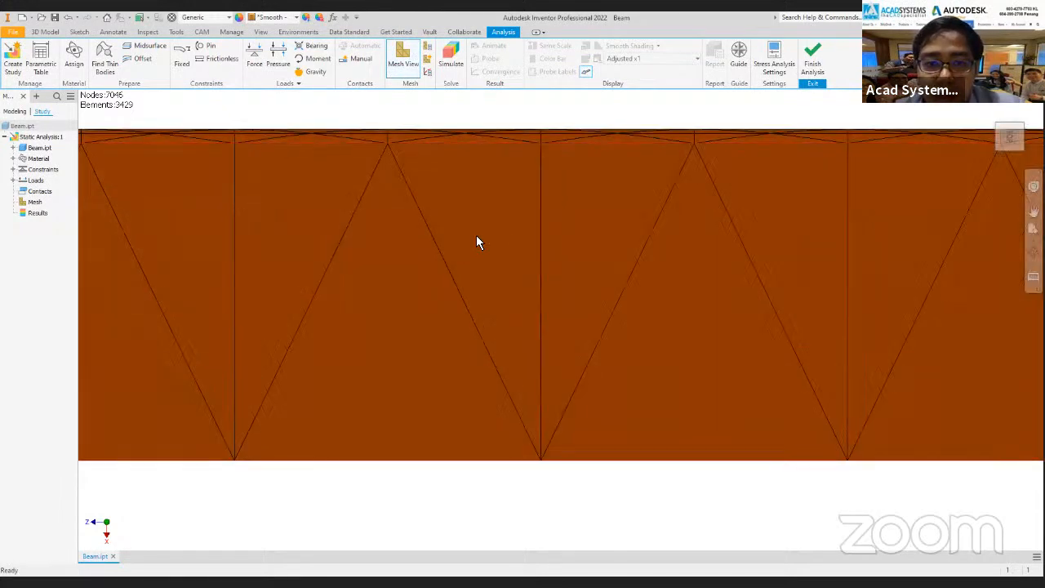
pyautogui.scroll(-2, 485, 237)
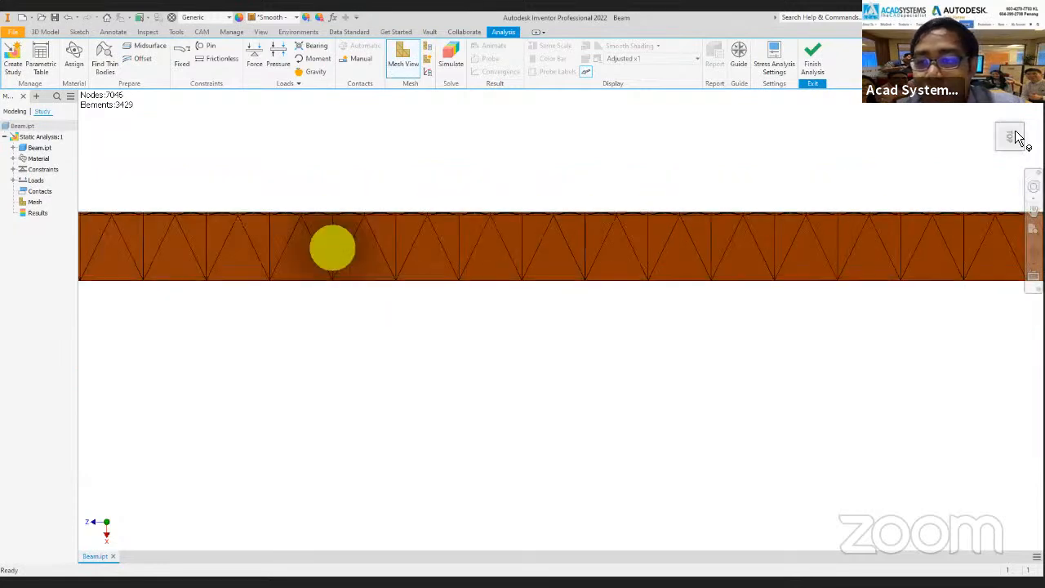
pyautogui.click(1010, 137)
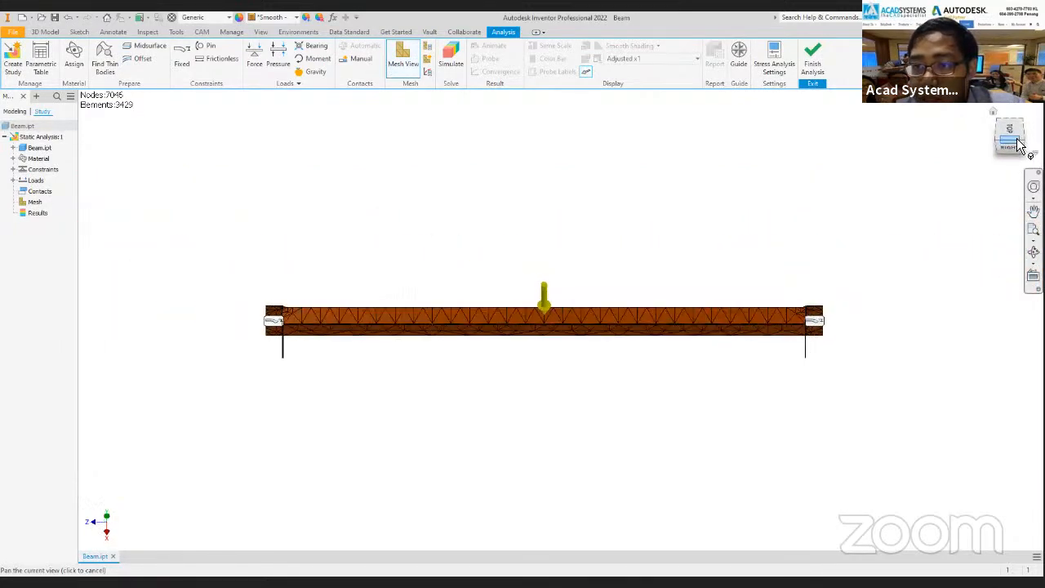
pyautogui.keyDown('shift'); pyautogui.moveTo(507, 343); pyautogui.dragTo(575, 324, button='middle'); pyautogui.keyUp('shift')
pyautogui.scroll(8, 483, 270)
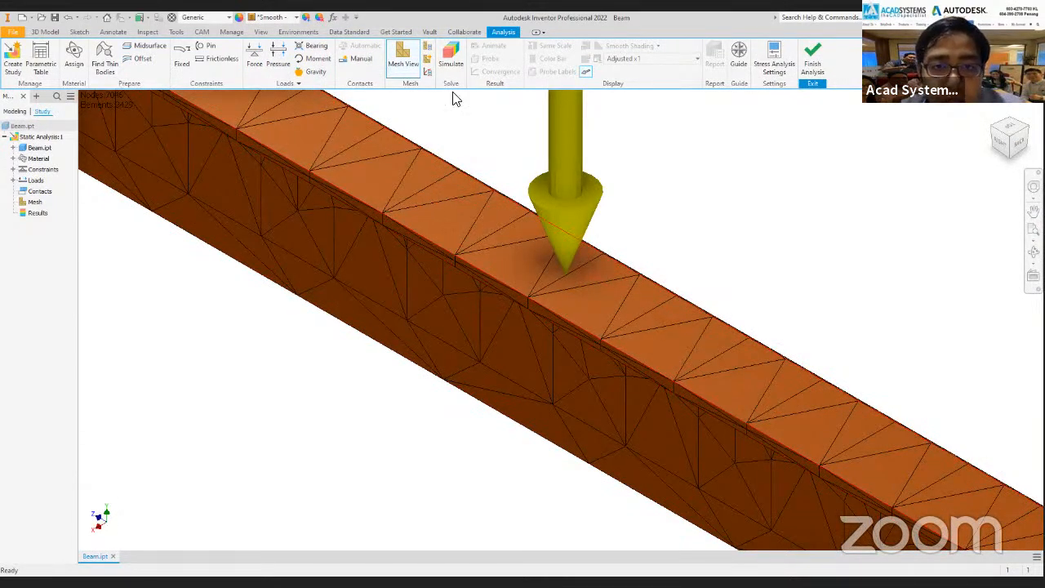
# Set the average element size in the mesh settings to 0.040.
pyautogui.click(427, 51)
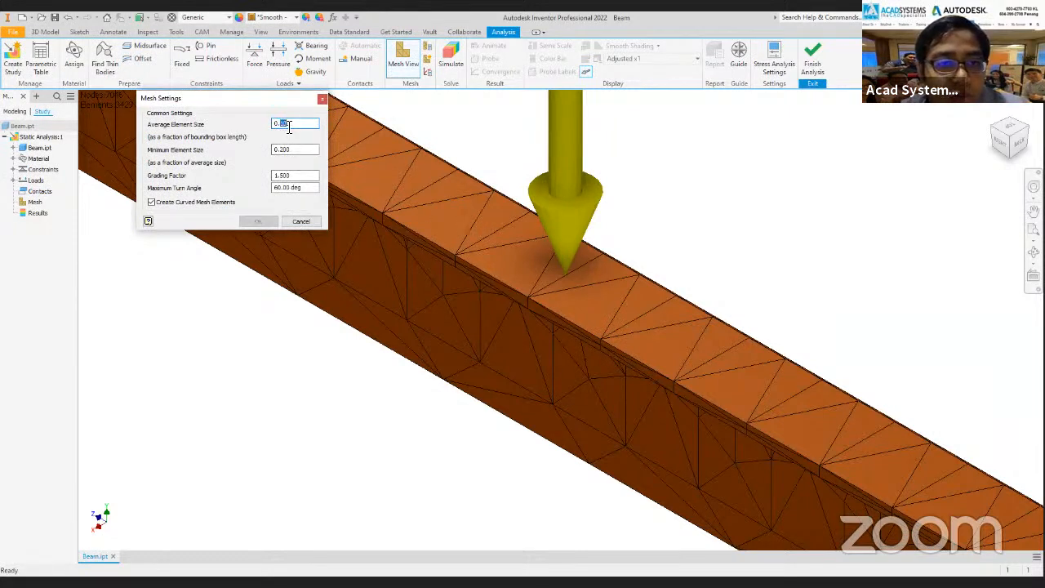
pyautogui.write('05')
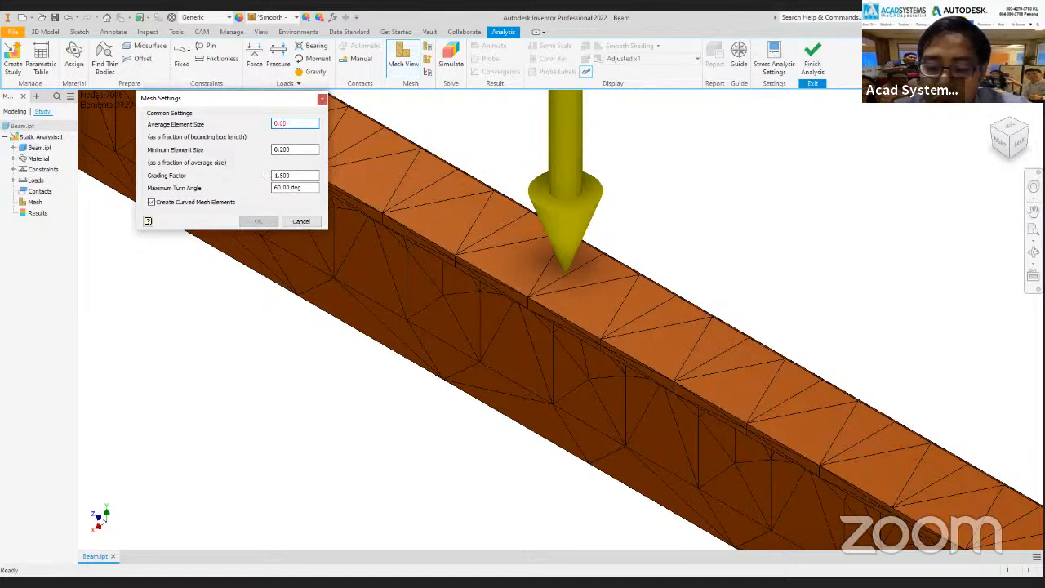
pyautogui.write('40')
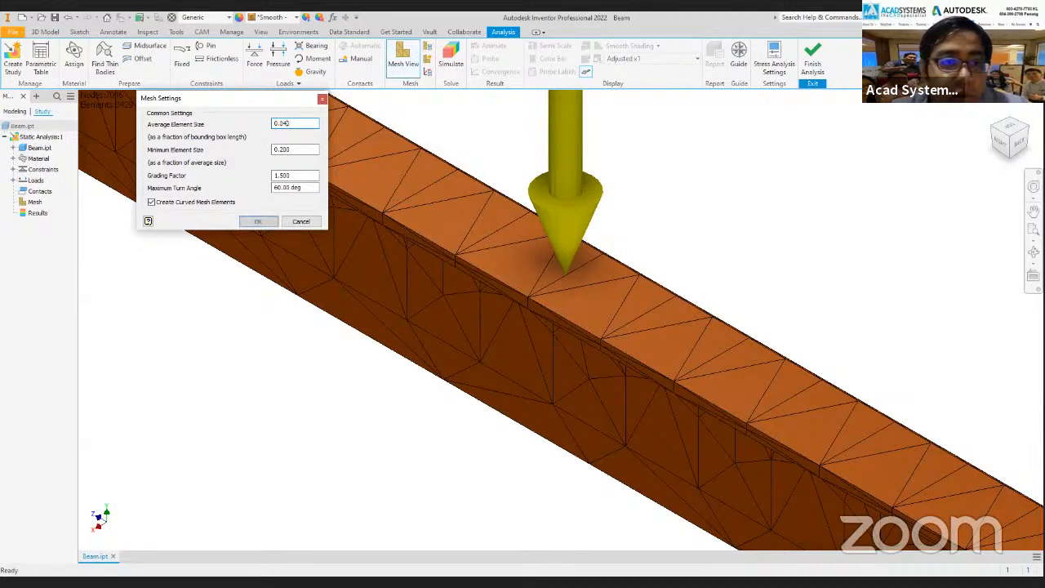
pyautogui.click(258, 221)
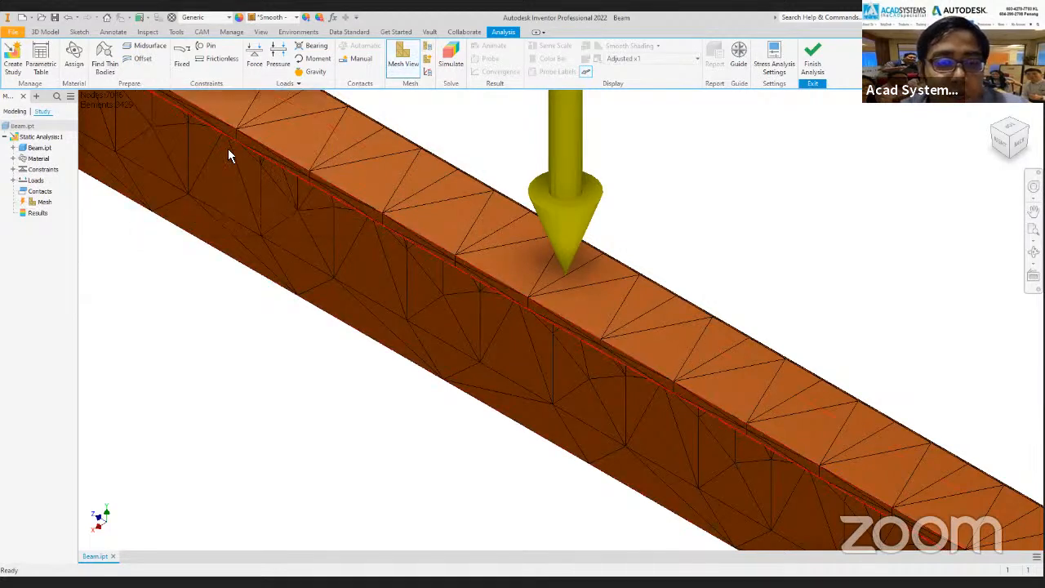
# Update the outdated mesh of the static analysis study with the new settings.
pyautogui.click(41, 204)
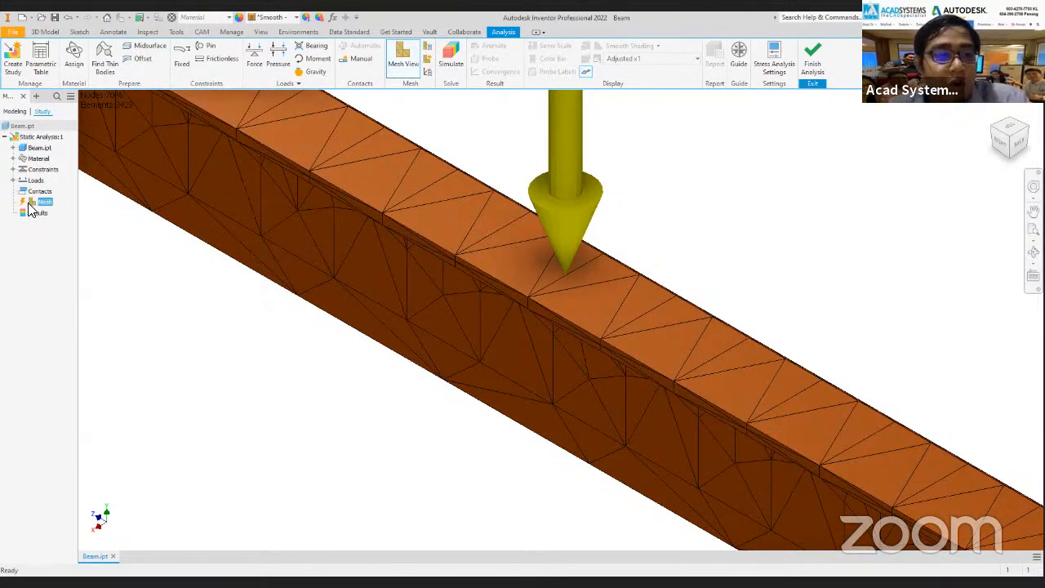
pyautogui.rightClick(44, 204)
pyautogui.click(70, 251)
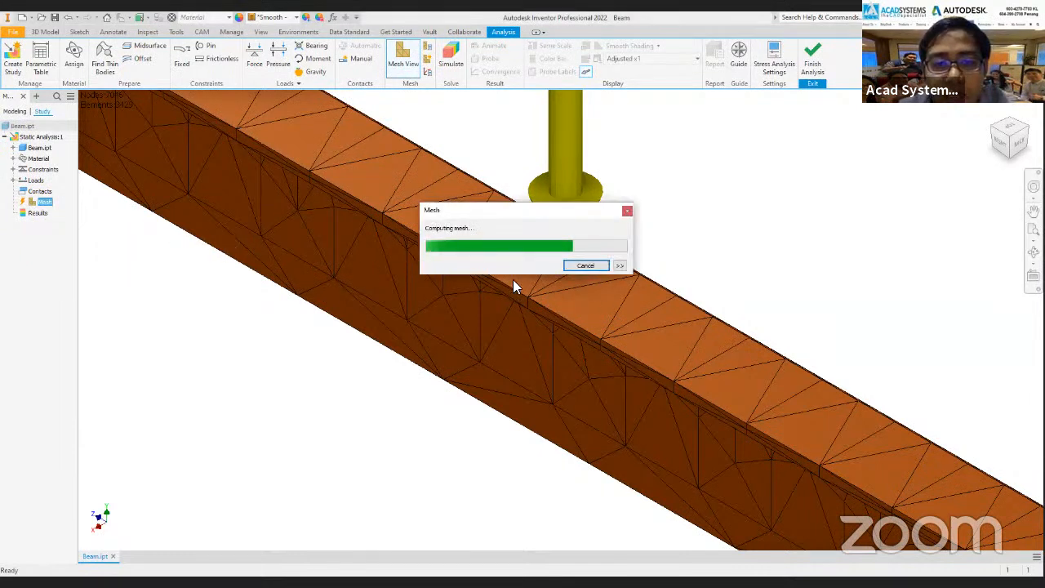
# Examine the refined mesh along the whole beam and review its mesh settings without changing them.
pyautogui.scroll(-3, 434, 224)
pyautogui.scroll(-1, 518, 268)
pyautogui.scroll(5, 525, 270)
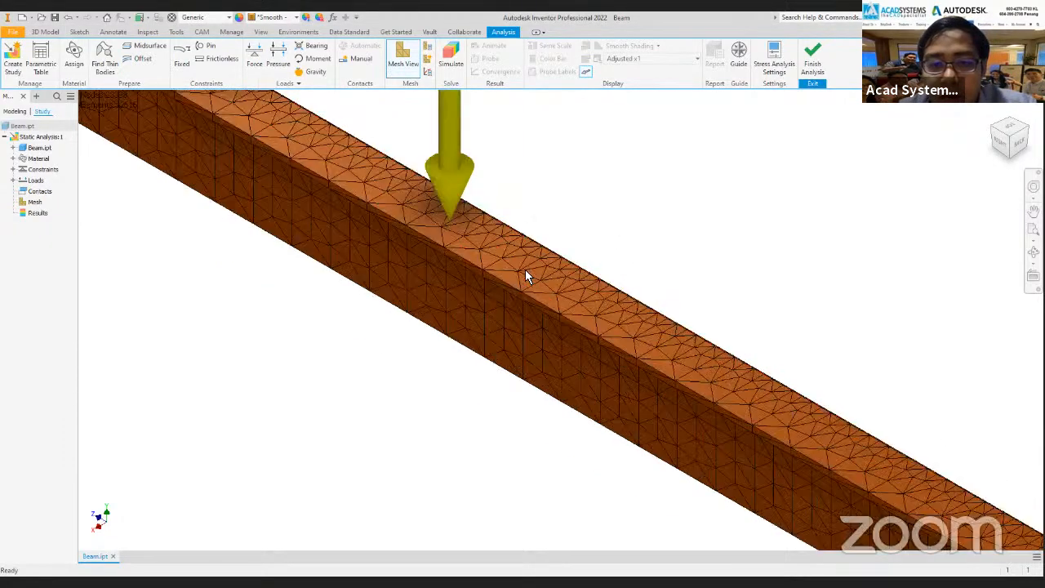
pyautogui.scroll(-5, 506, 253)
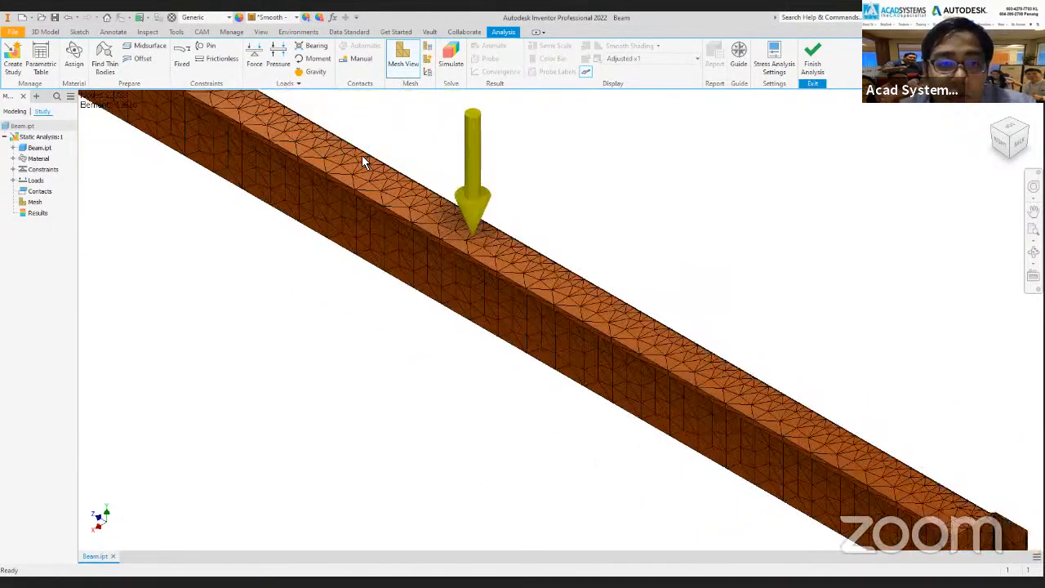
pyautogui.scroll(-2, 490, 213)
pyautogui.scroll(3, 601, 234)
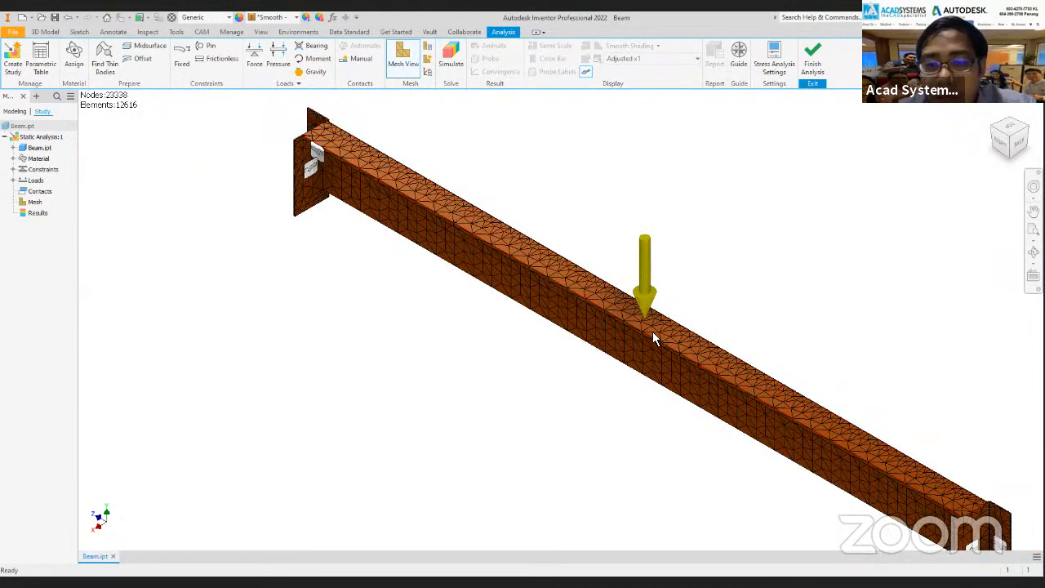
pyautogui.scroll(-2, 474, 129)
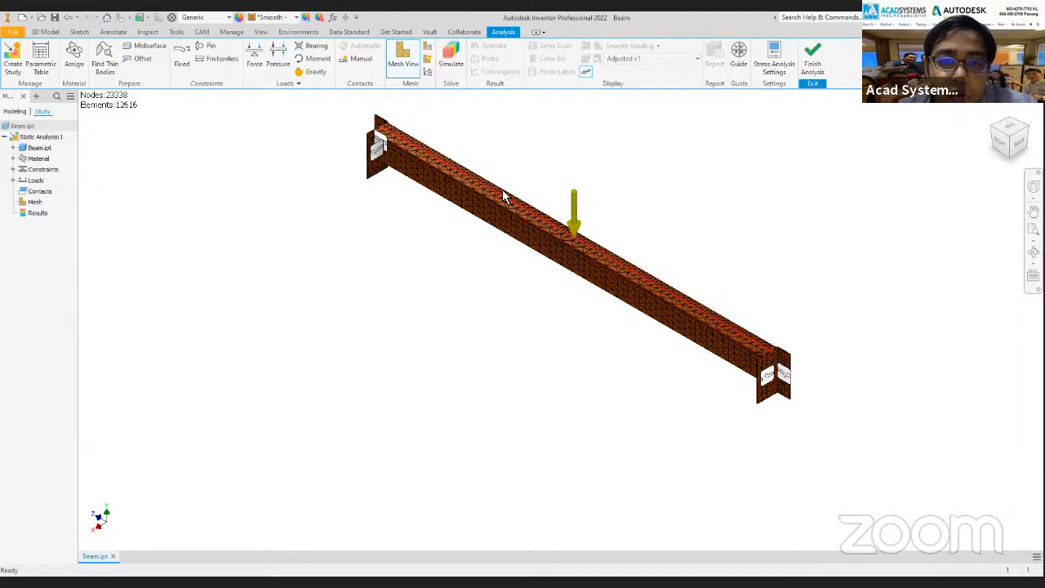
pyautogui.scroll(4, 506, 196)
pyautogui.scroll(-4, 506, 270)
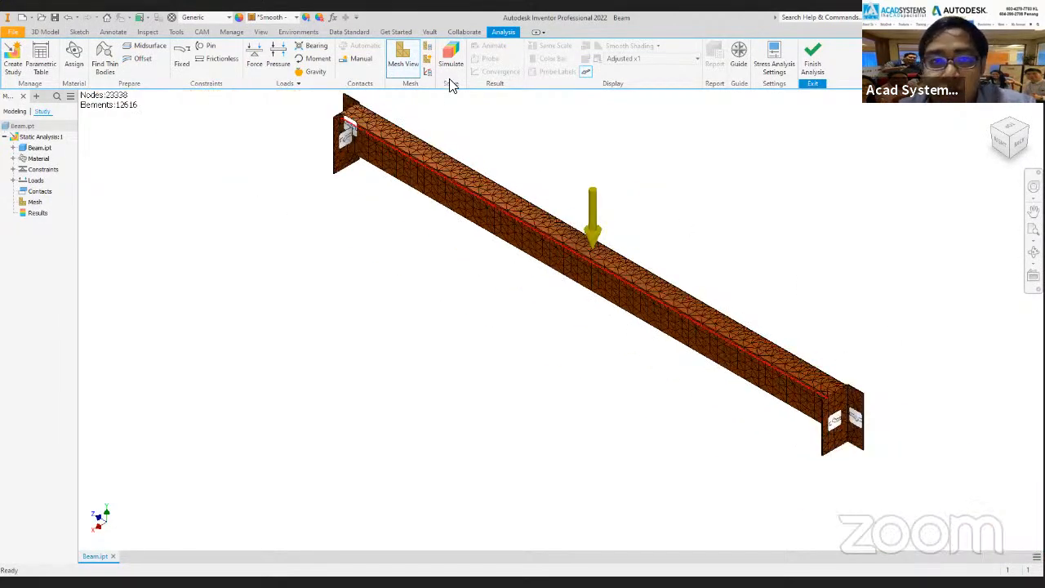
pyautogui.click(427, 47)
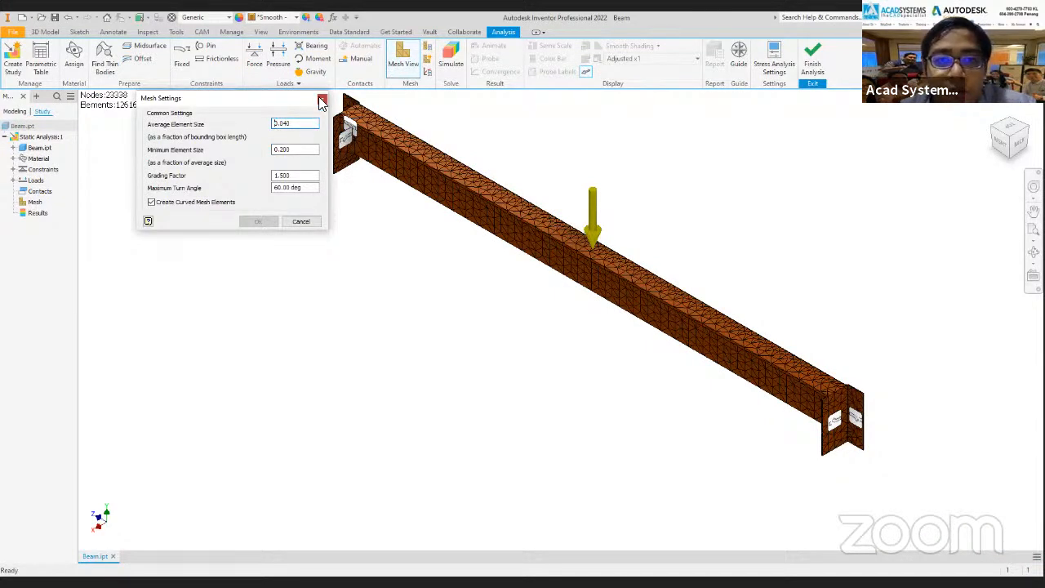
pyautogui.click(323, 100)
# Run the static analysis simulation for the current configuration and show the Von Mises stress result in the home isometric view.
pyautogui.moveTo(518, 118); pyautogui.dragTo(474, 143, button='middle')
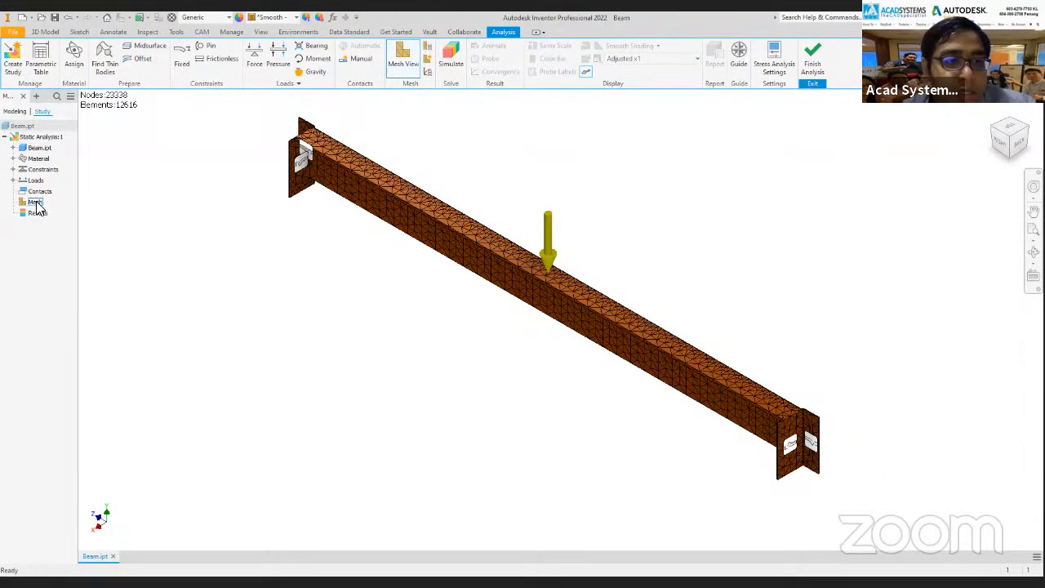
pyautogui.click(454, 67)
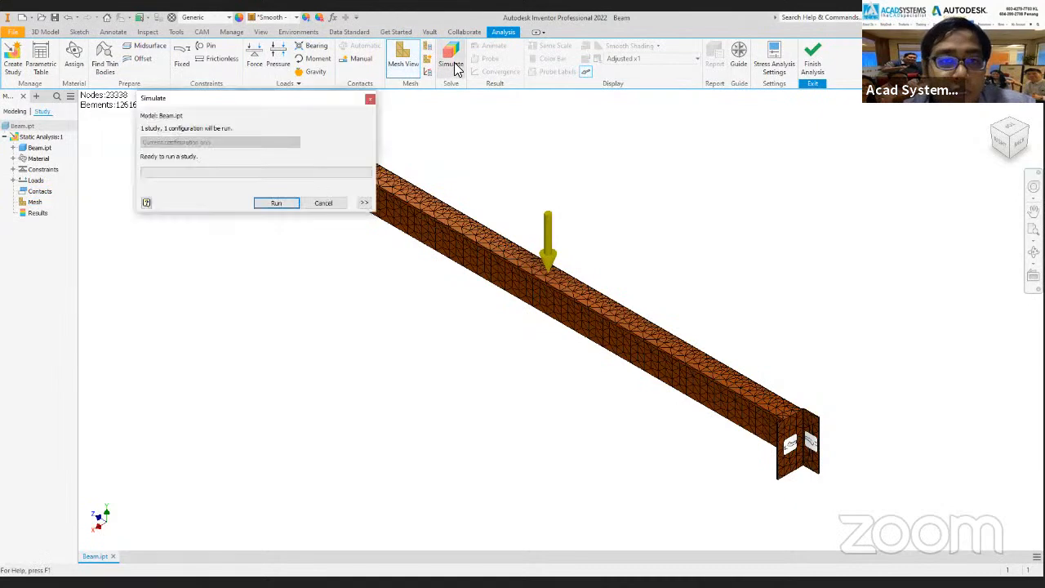
pyautogui.click(278, 203)
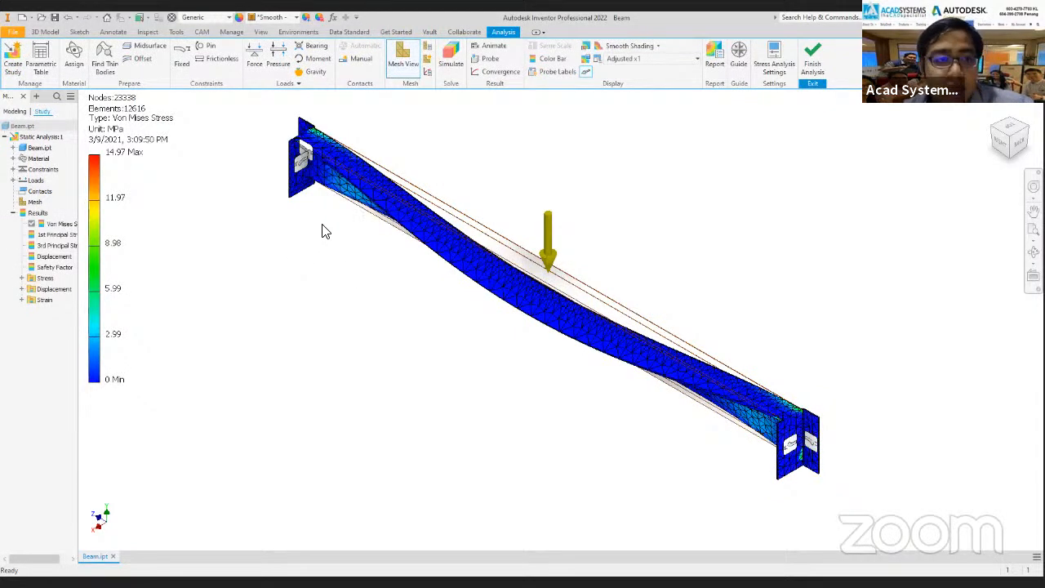
pyautogui.click(1003, 140)
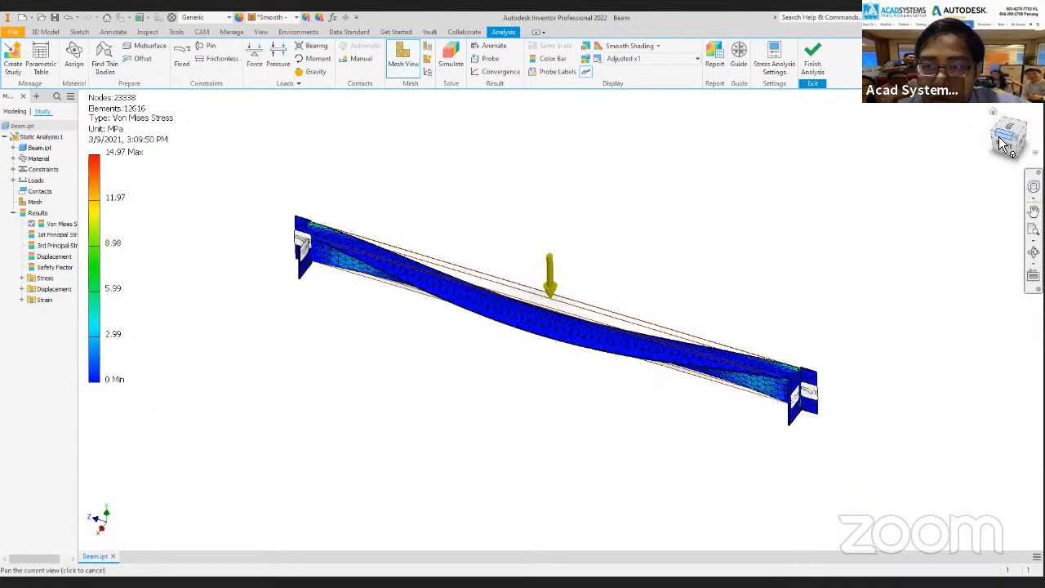
pyautogui.press('F6')
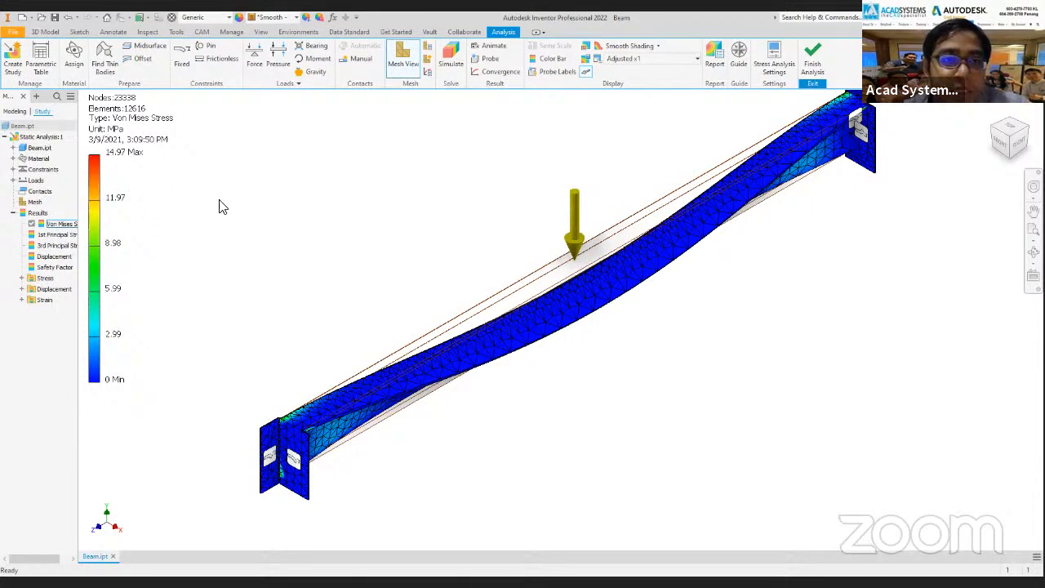
# Display the Displacement result on the beam and examine the deflected middle below the force arrow.
pyautogui.click(65, 235)
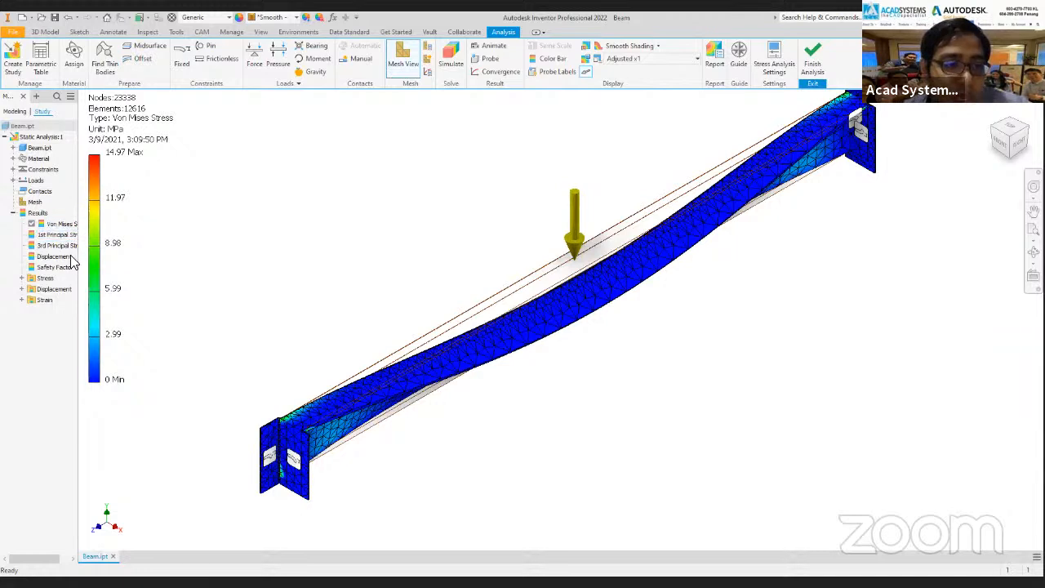
pyautogui.doubleClick(62, 258)
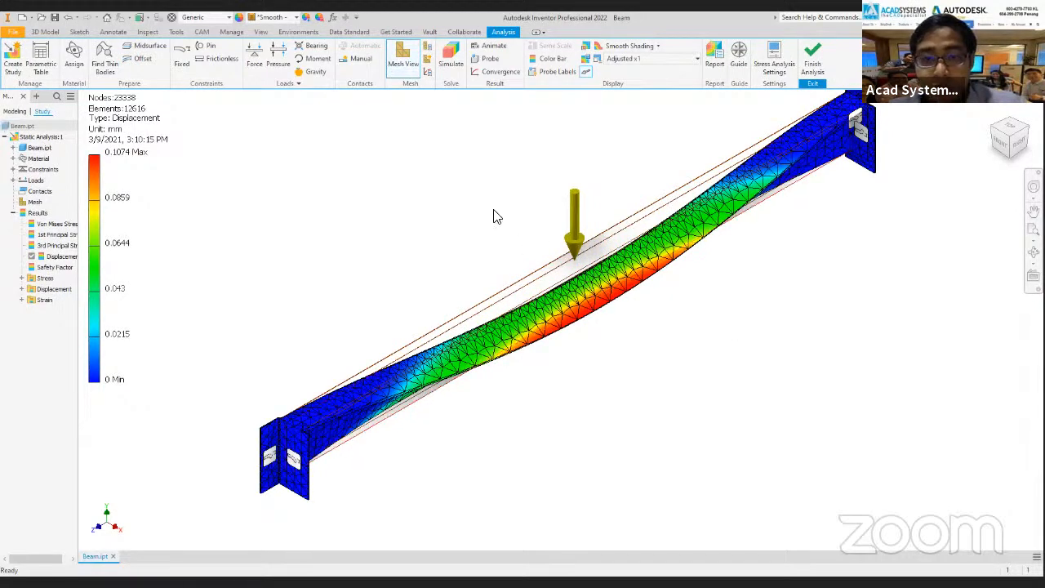
pyautogui.scroll(-2, 572, 225)
pyautogui.scroll(3, 563, 257)
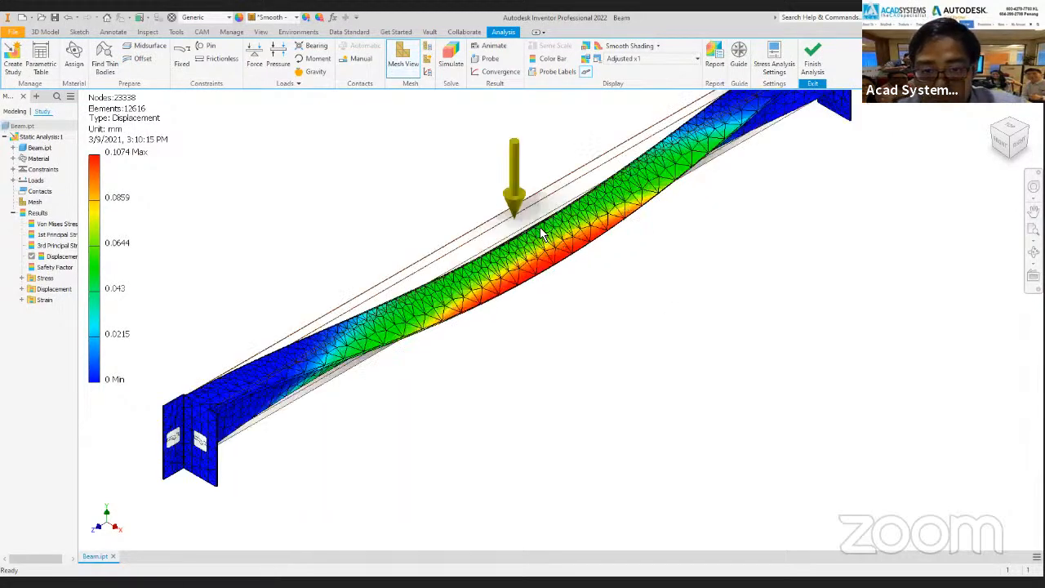
pyautogui.scroll(3, 543, 237)
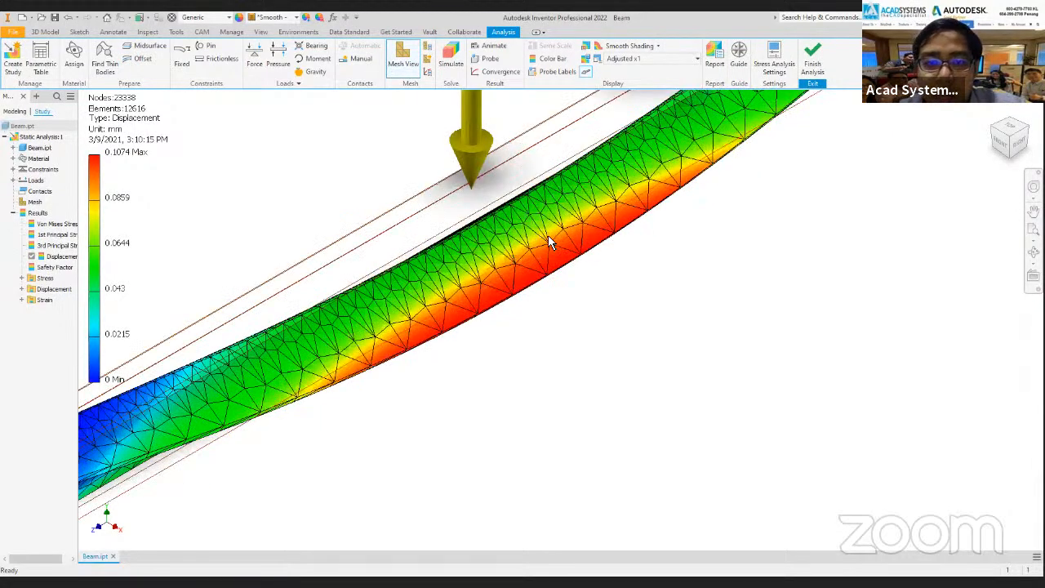
pyautogui.scroll(-5, 549, 238)
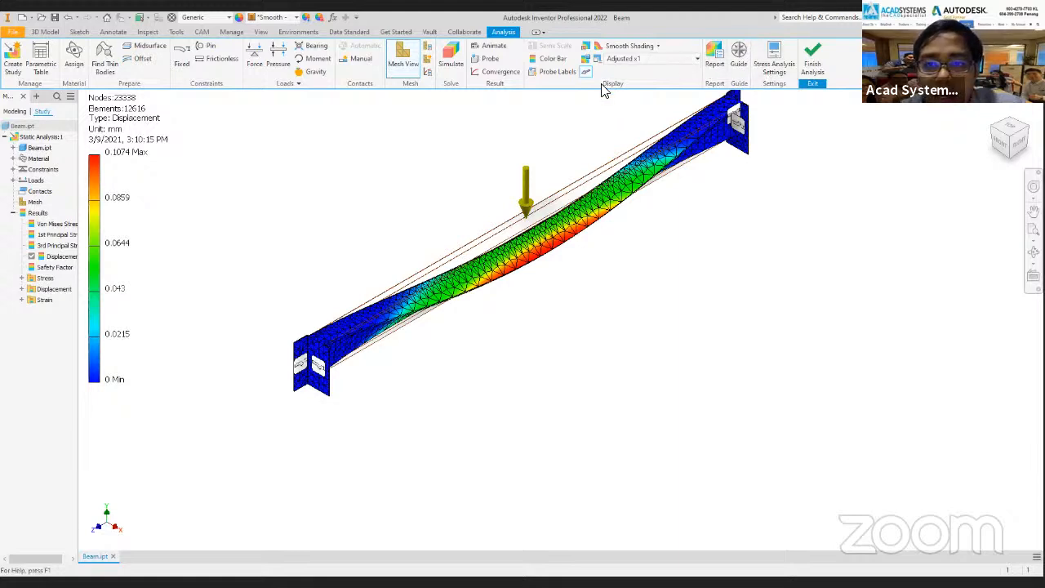
# Compare the Undeformed and Adjusted x1 displacement scales with the beam seen from its right side.
pyautogui.click(675, 65)
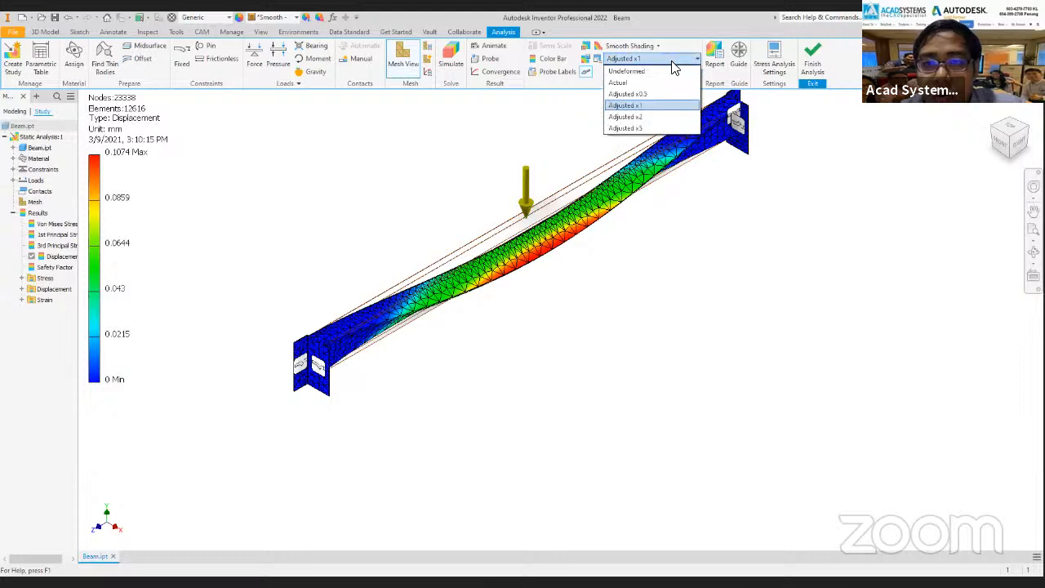
pyautogui.click(630, 72)
pyautogui.keyDown('shift'); pyautogui.moveTo(644, 262); pyautogui.dragTo(639, 106, button='middle'); pyautogui.keyUp('shift')
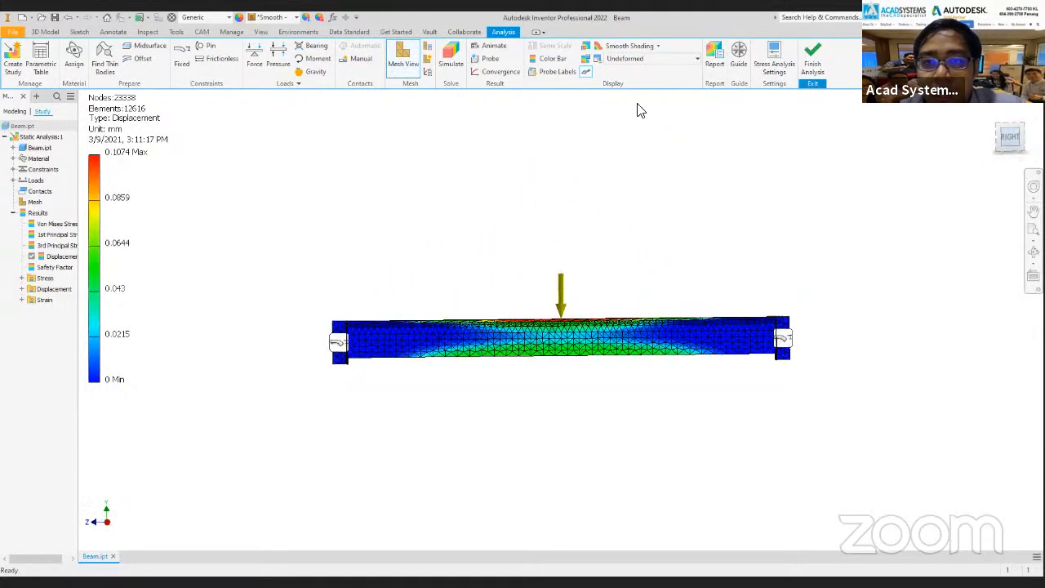
pyautogui.click(696, 60)
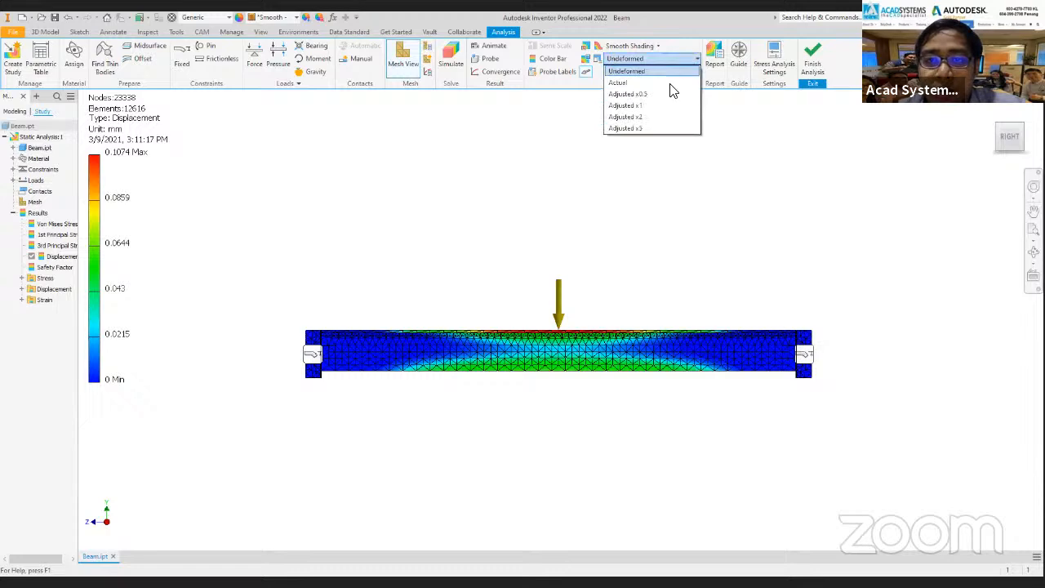
pyautogui.click(642, 106)
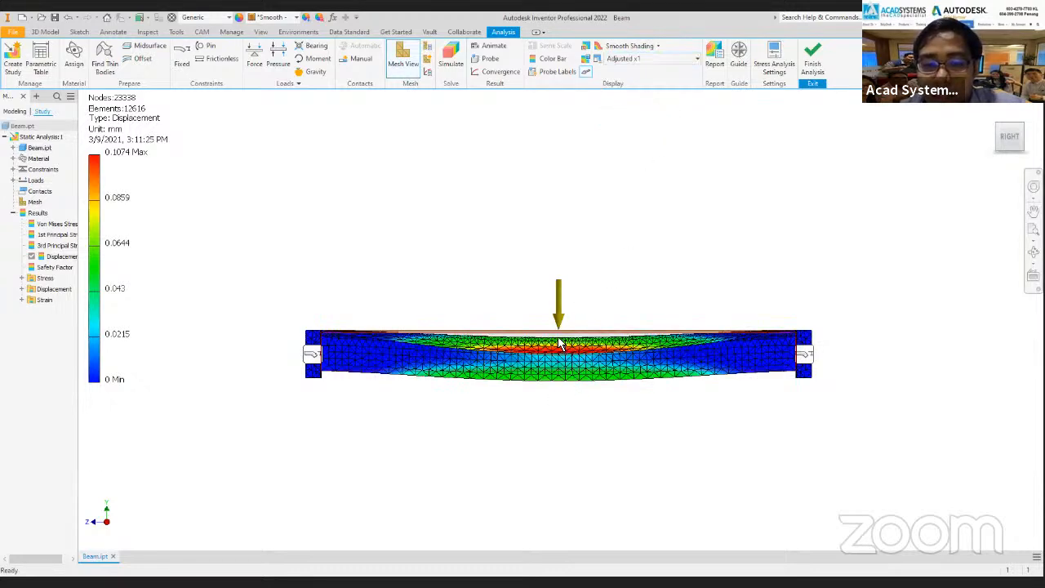
pyautogui.scroll(3, 560, 343)
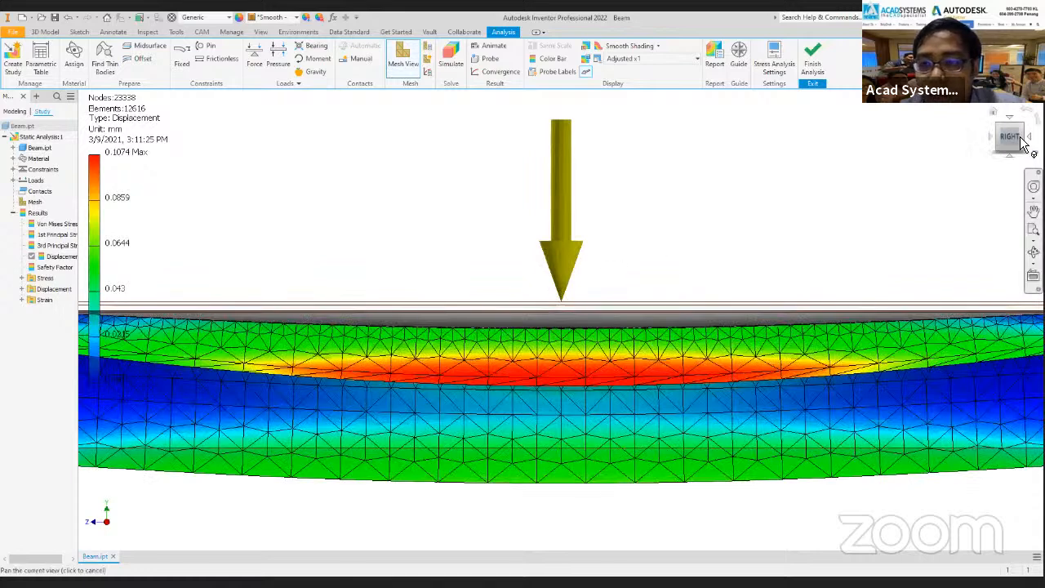
# Show the beam's displacement result at the Actual deformation scale.
pyautogui.click(677, 63)
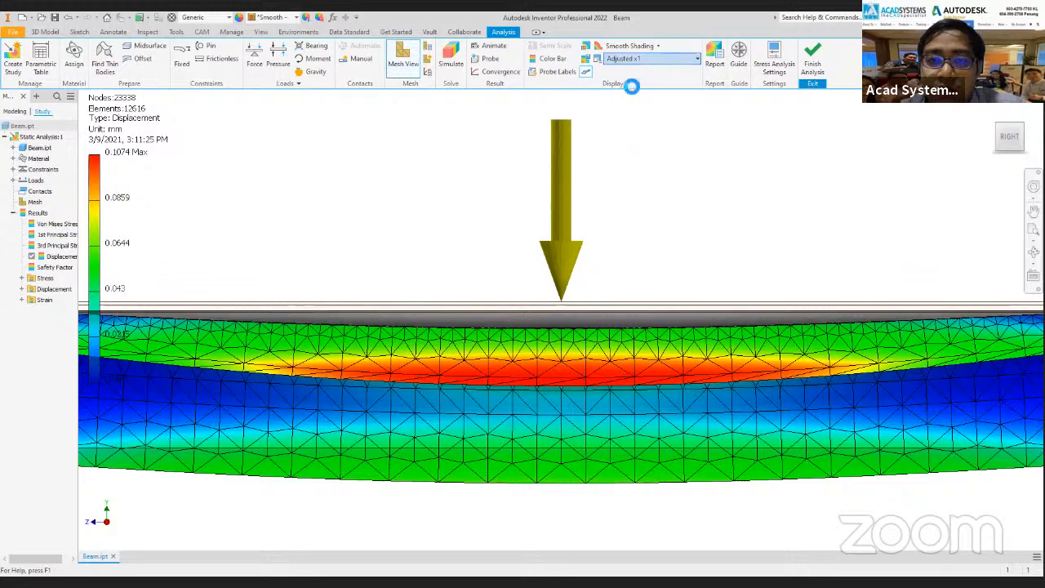
pyautogui.click(629, 83)
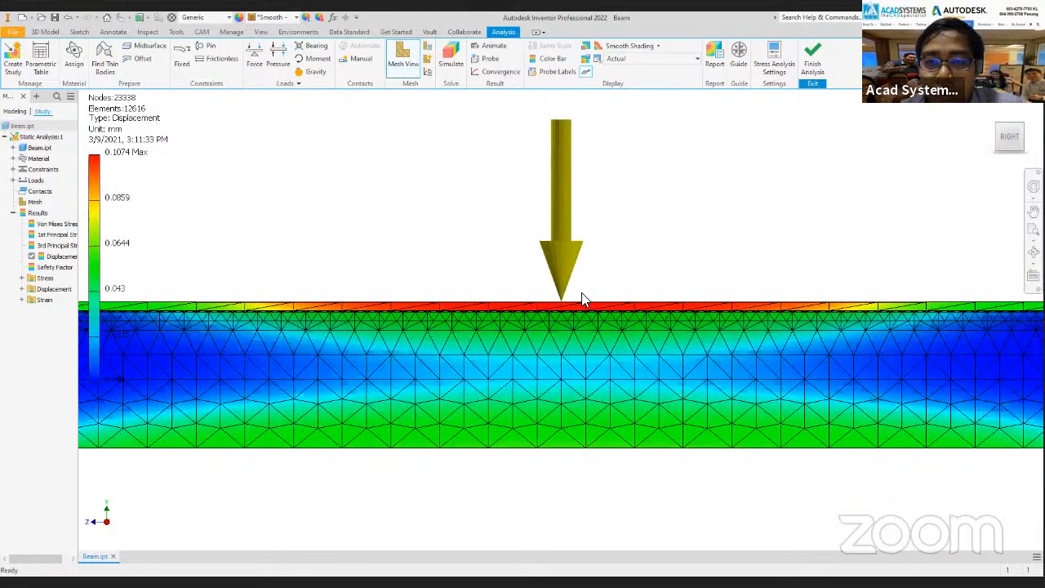
pyautogui.click(647, 60)
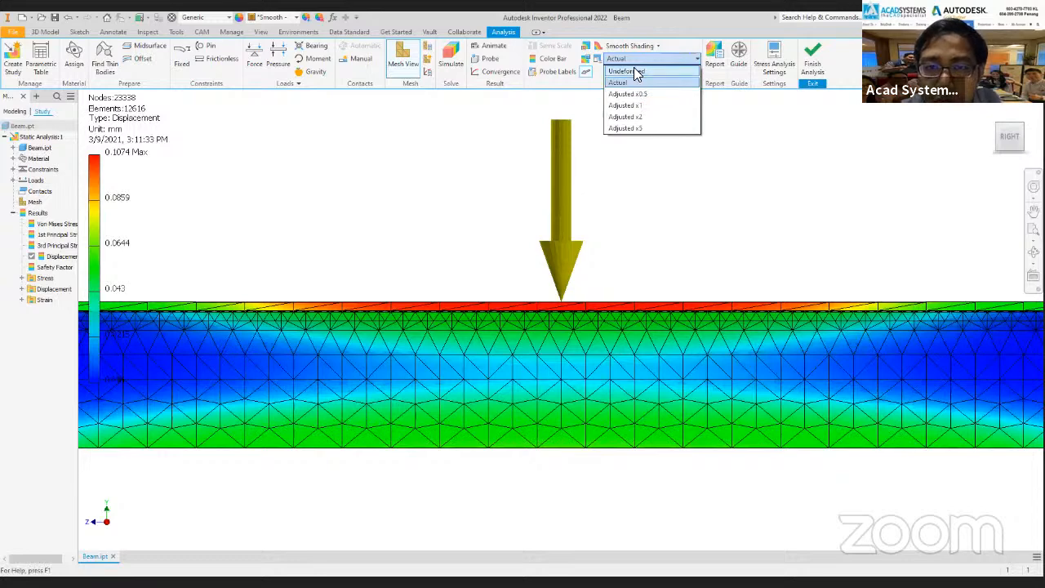
pyautogui.click(623, 62)
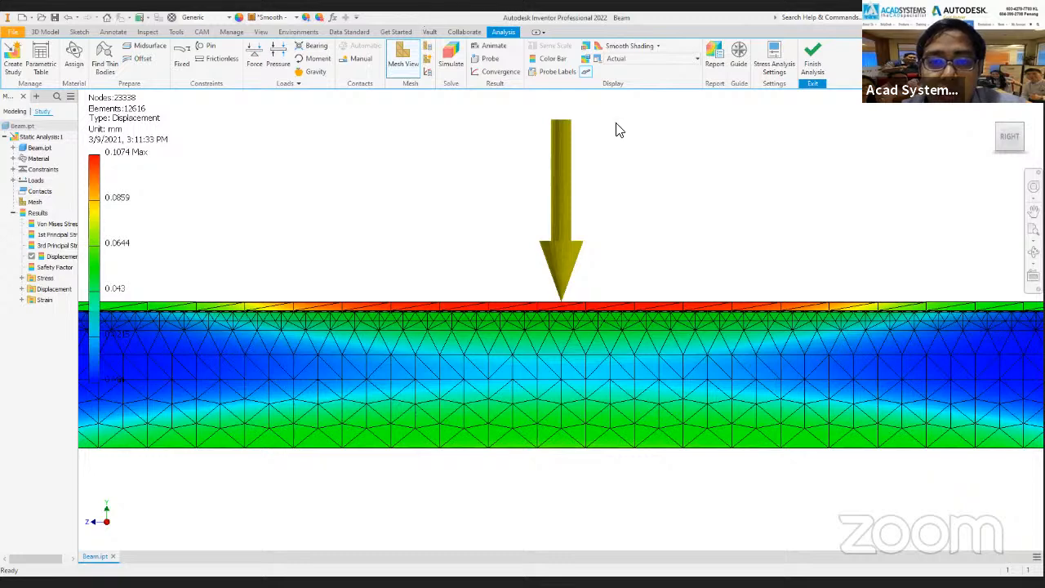
# Switch the displacement scale to Undeformed and back to Actual, and inspect the gap beneath the force arrow's tip up close.
pyautogui.click(643, 61)
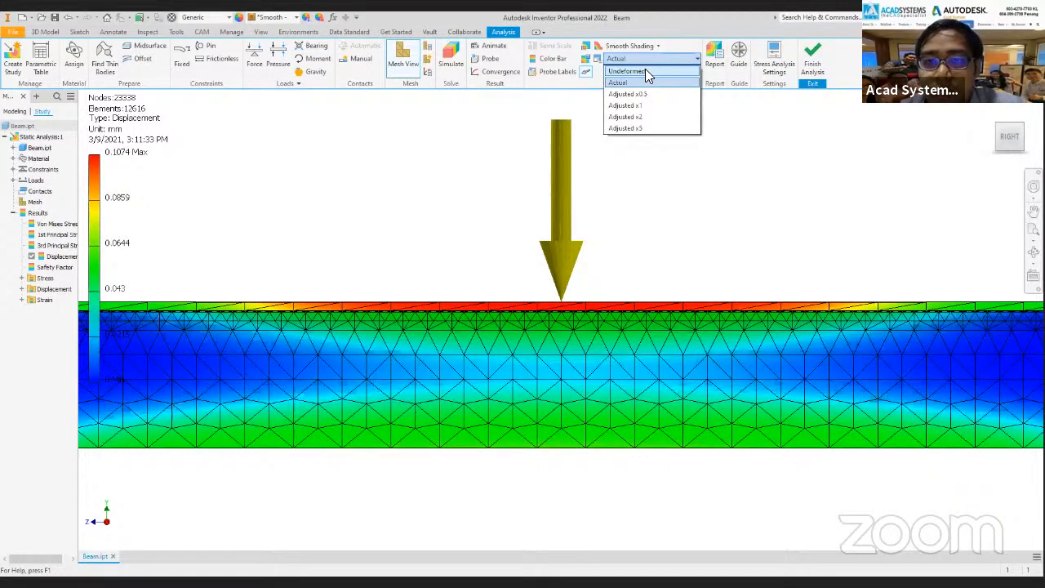
pyautogui.click(645, 71)
pyautogui.click(654, 60)
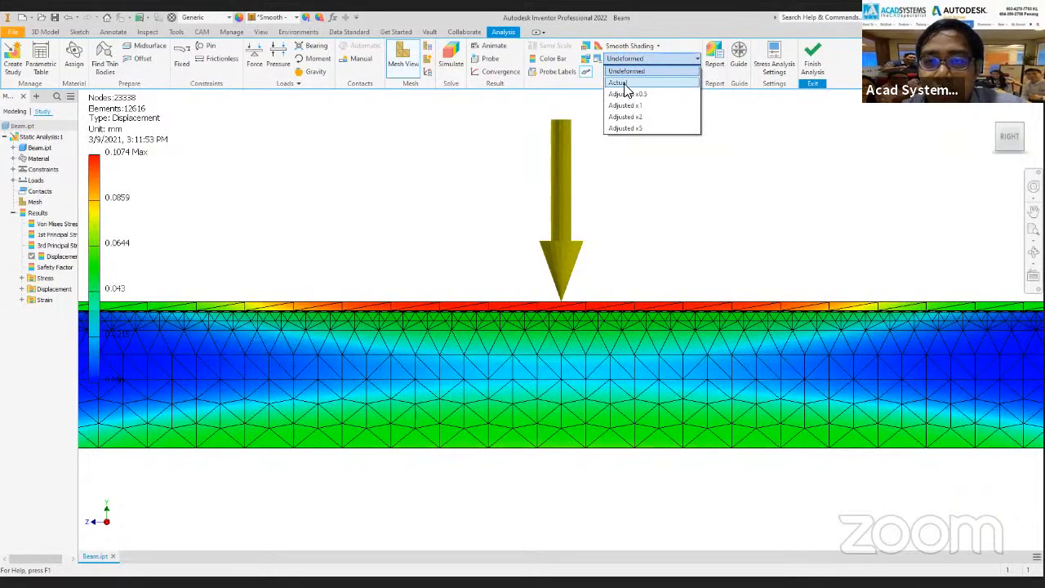
pyautogui.click(625, 84)
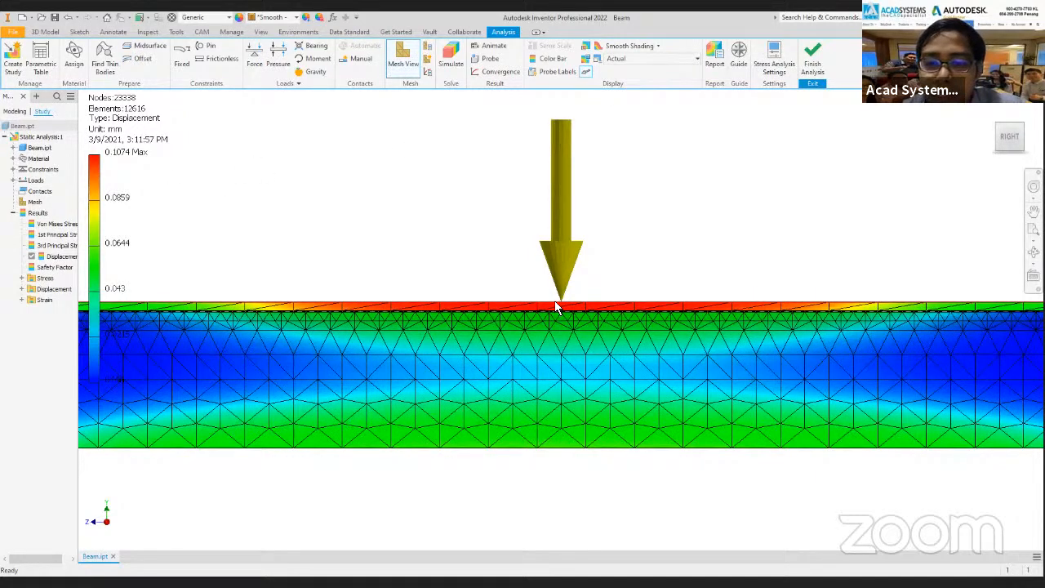
pyautogui.scroll(8, 555, 308)
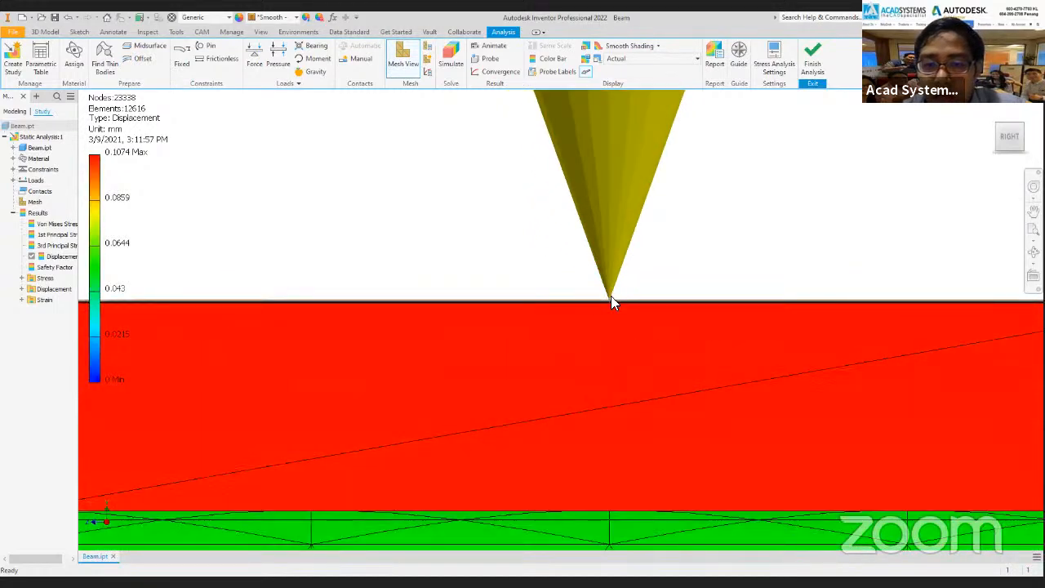
pyautogui.scroll(5, 561, 332)
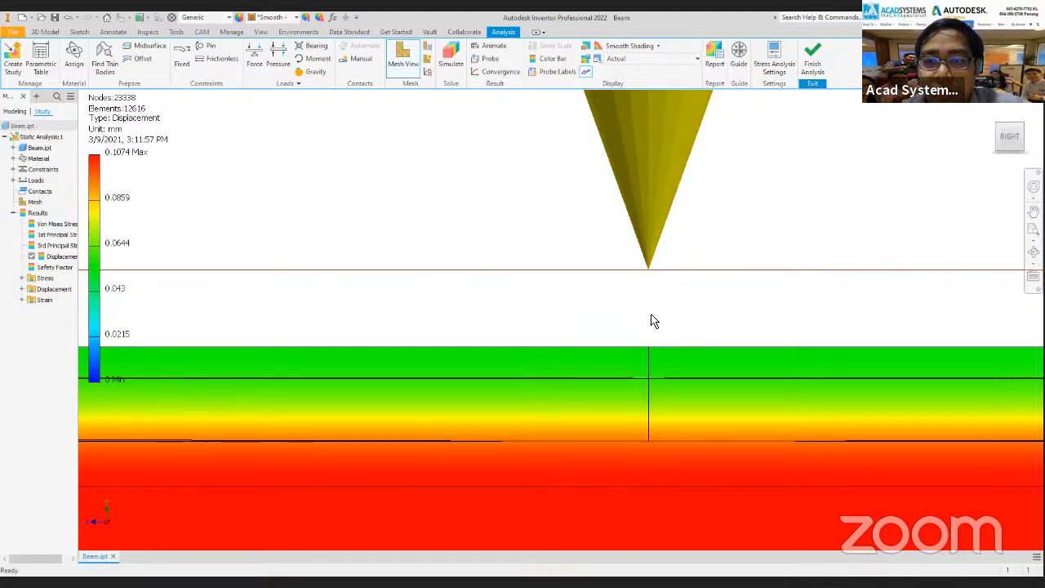
# Set the displacement scale to Undeformed to compare the flange position at the arrow, and return it to Adjusted x1.
pyautogui.click(651, 60)
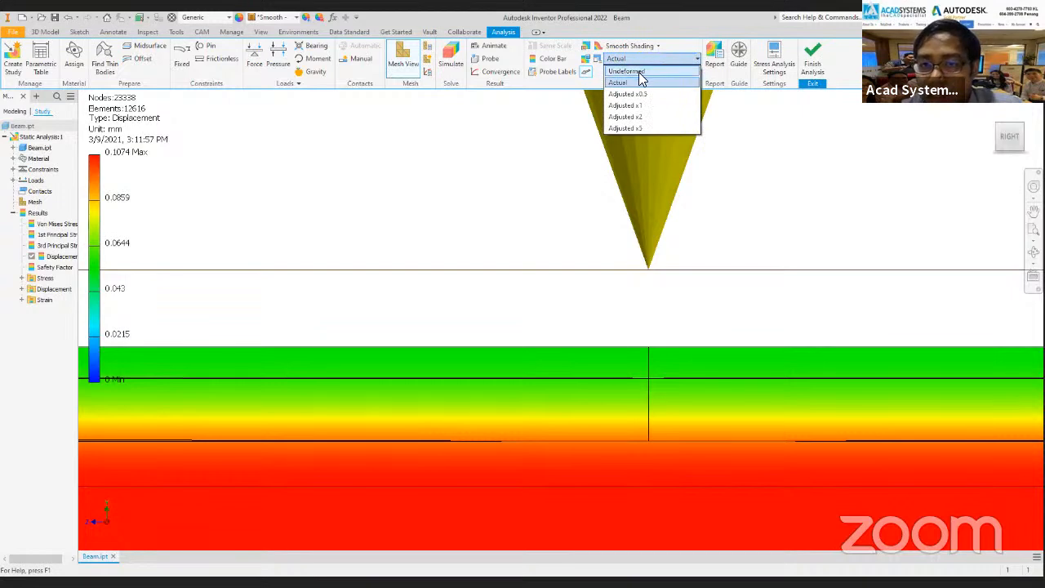
pyautogui.click(642, 73)
pyautogui.click(654, 61)
pyautogui.click(654, 59)
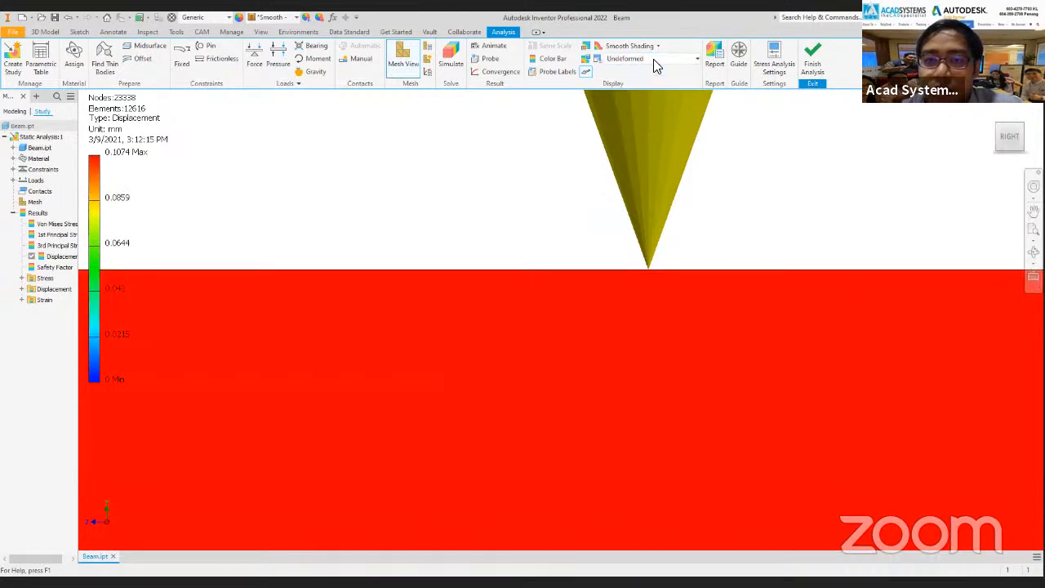
pyautogui.scroll(-10, 590, 202)
pyautogui.scroll(-3, 549, 189)
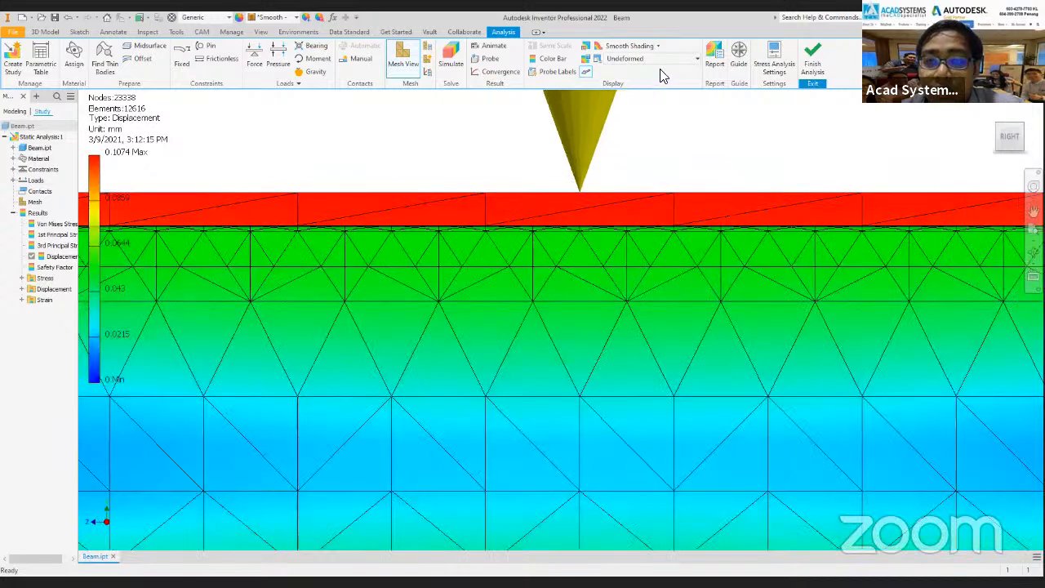
pyautogui.click(653, 59)
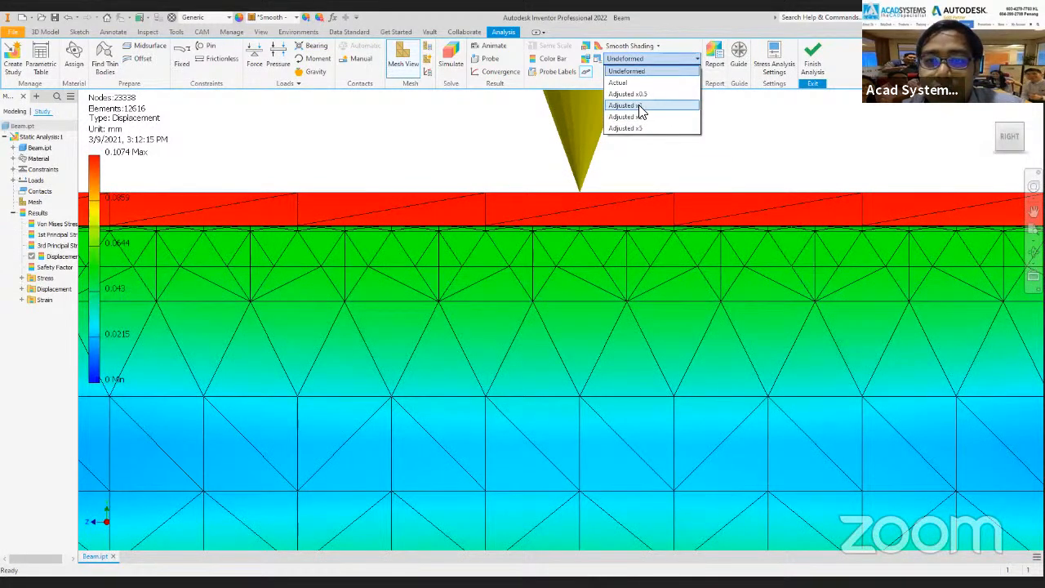
pyautogui.click(636, 106)
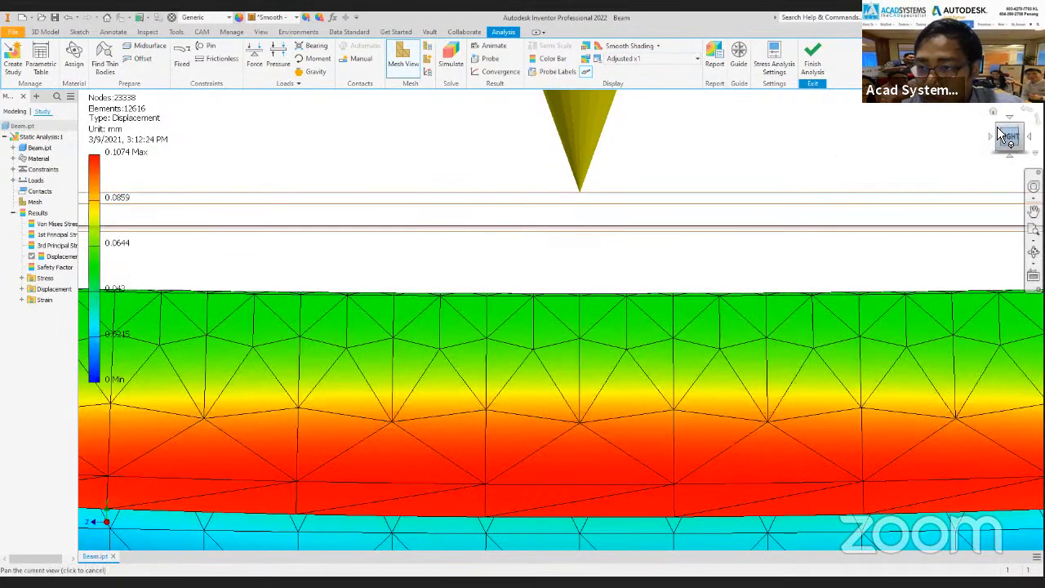
# Set the displacement scale to Actual for the beam's displacement result, with the whole beam in its isometric view.
pyautogui.moveTo(1004, 136); pyautogui.dragTo(592, 311)
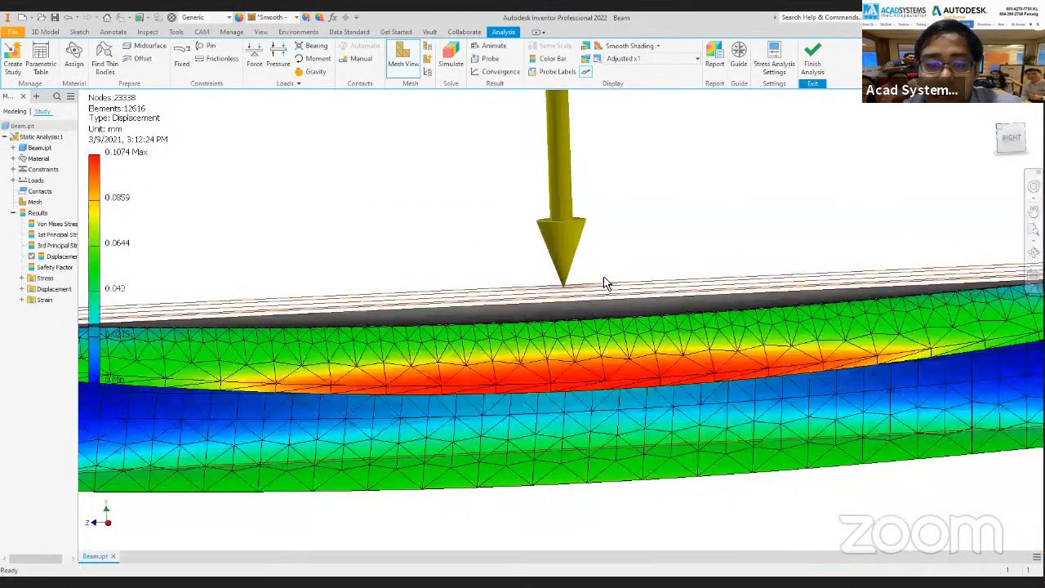
pyautogui.press('F6')
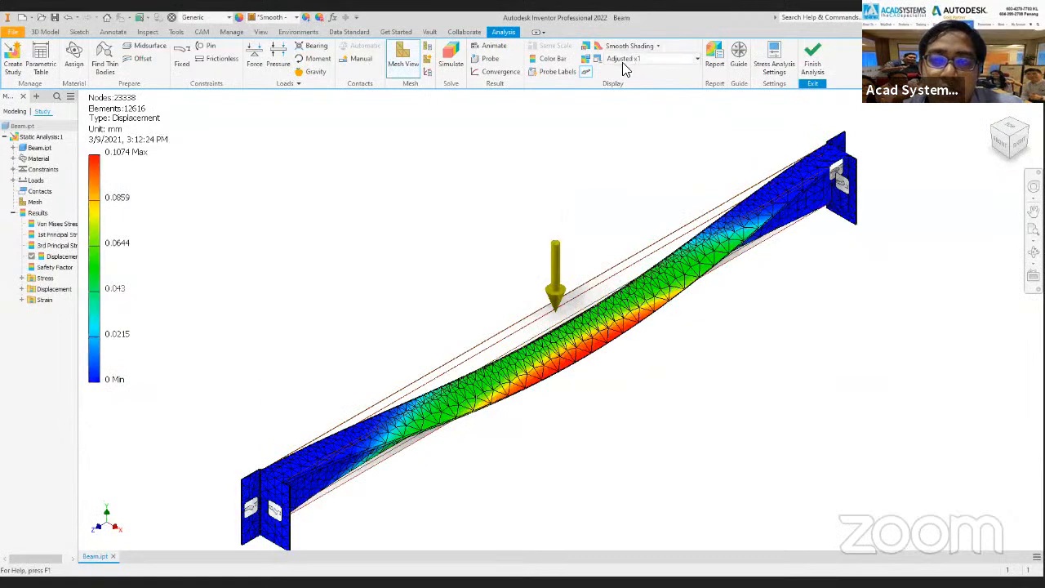
pyautogui.click(647, 59)
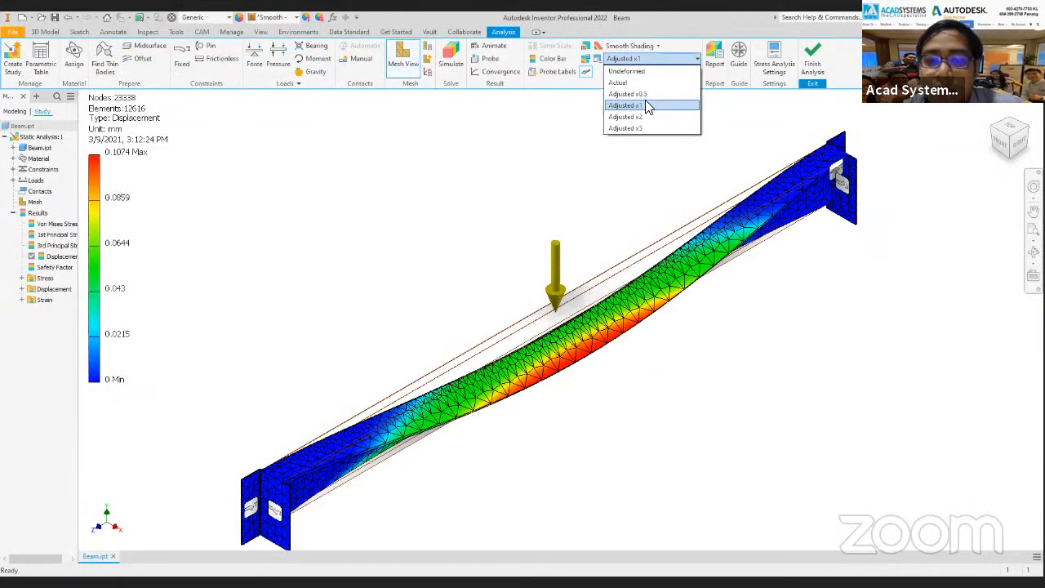
pyautogui.click(654, 84)
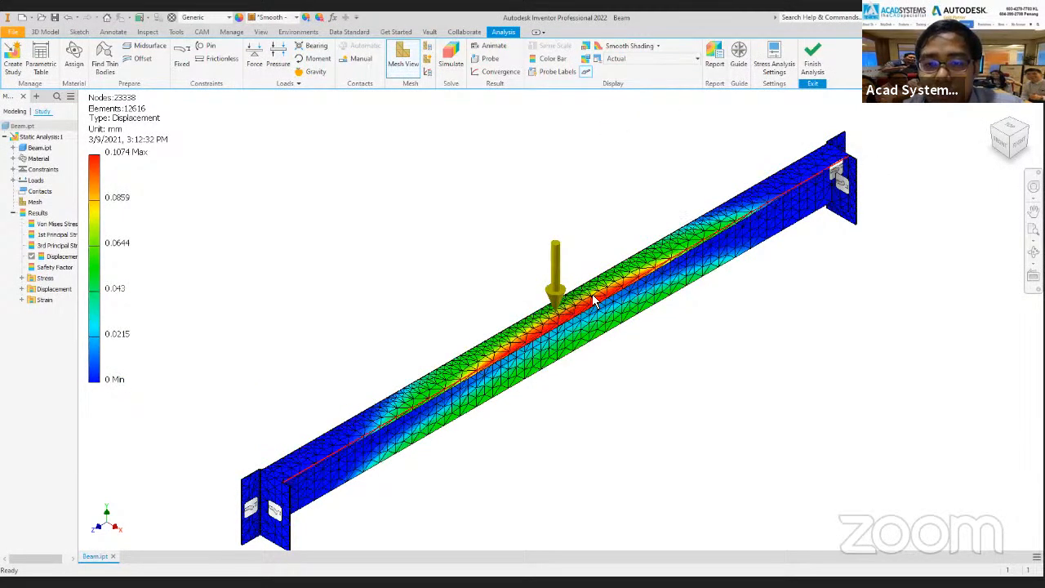
pyautogui.scroll(-3, 596, 301)
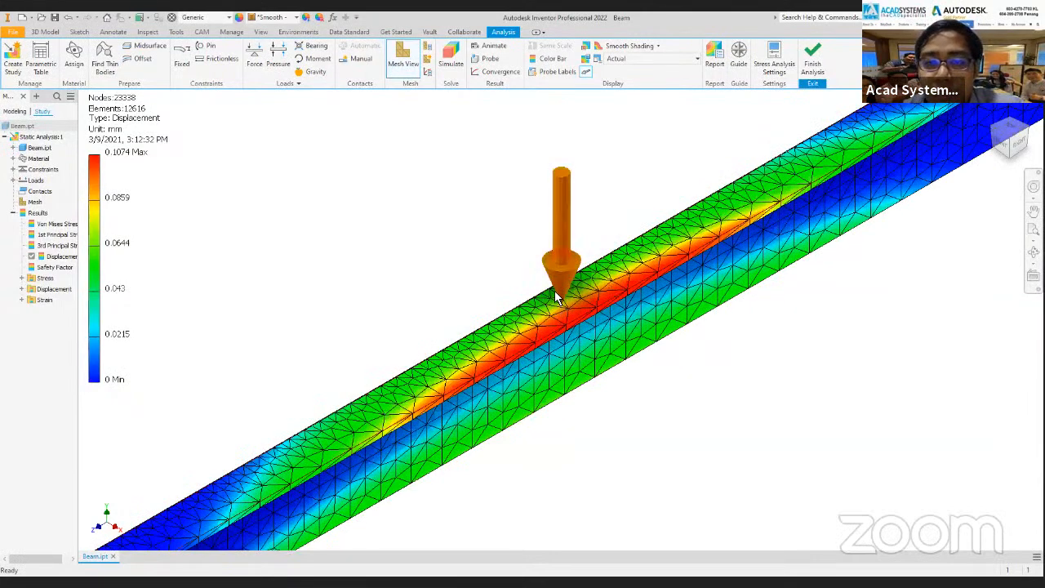
# Compare the beam's deflection at the Adjusted x1 and Adjusted x0.5 displacement scales, and return the scale to Actual.
pyautogui.click(654, 59)
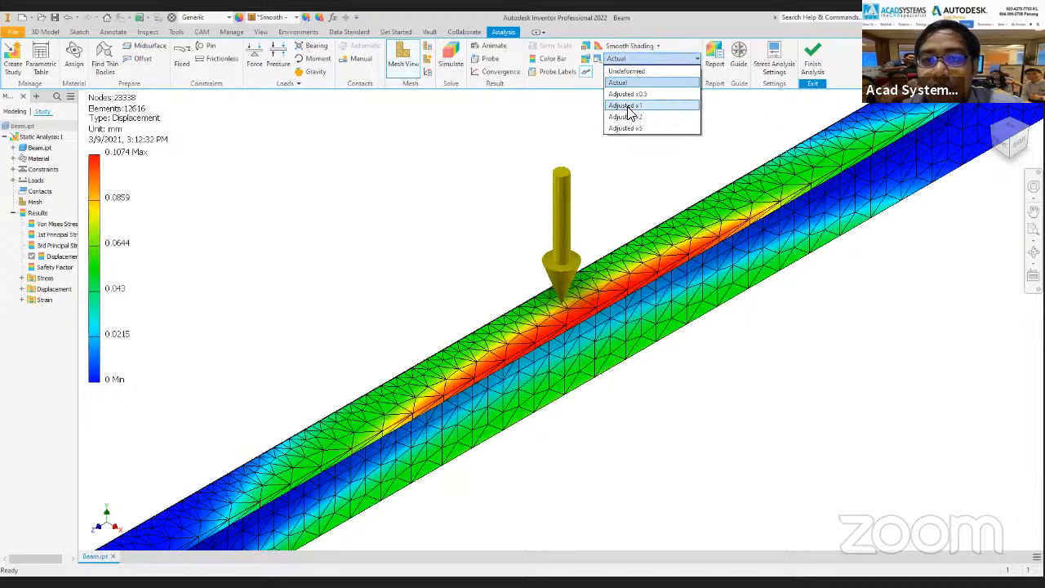
pyautogui.click(626, 106)
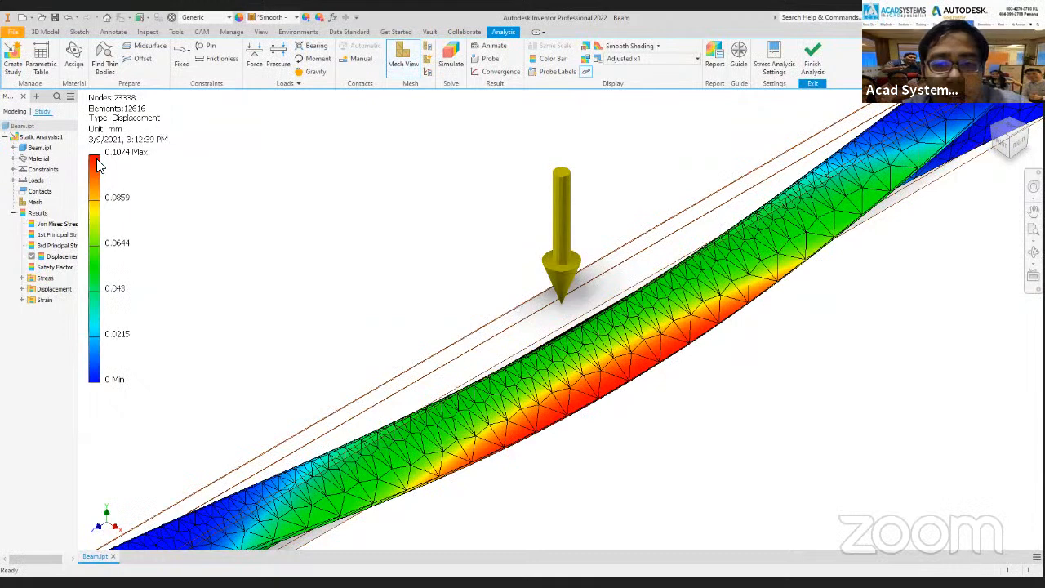
pyautogui.click(622, 59)
pyautogui.click(637, 99)
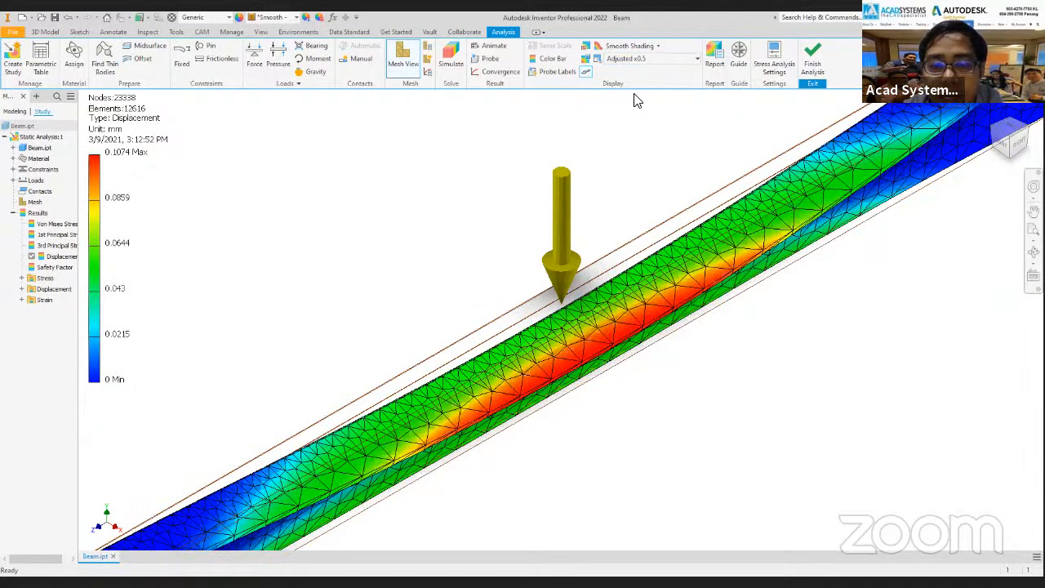
pyautogui.click(653, 61)
pyautogui.click(629, 71)
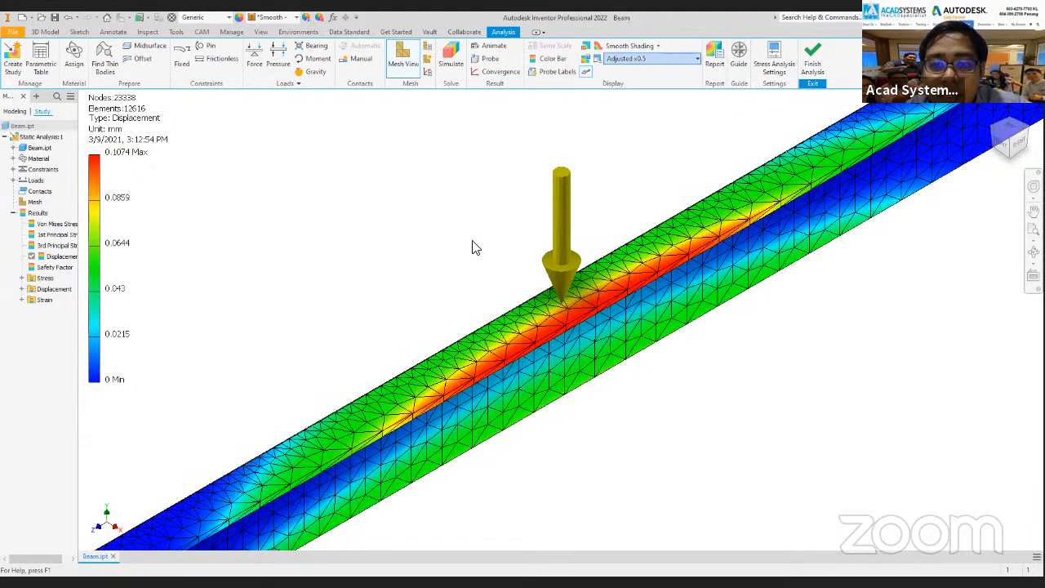
# Turn on the maximum and minimum value labels for the beam's displacement result.
pyautogui.scroll(4, 471, 288)
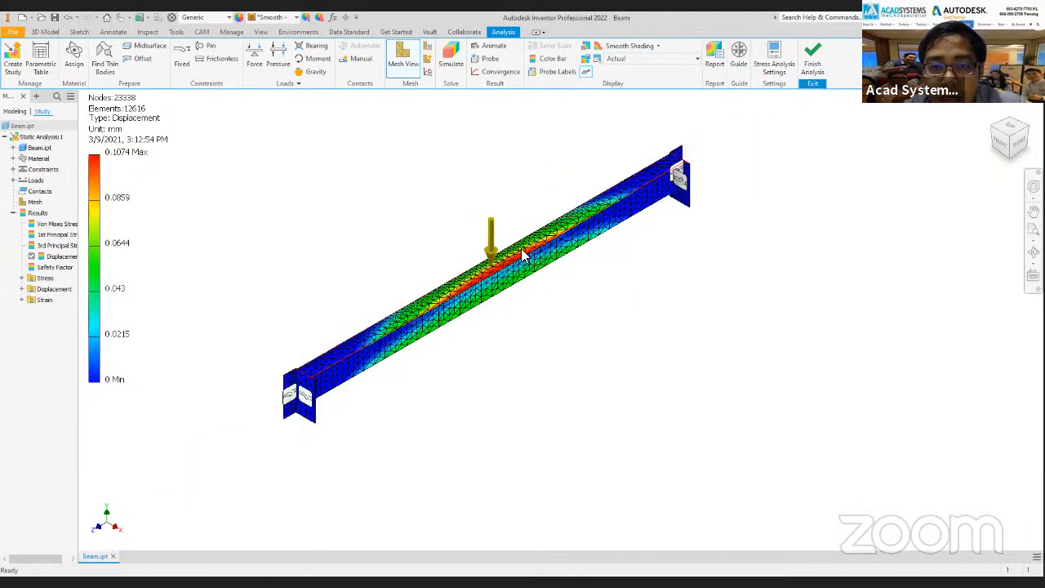
pyautogui.scroll(-3, 463, 309)
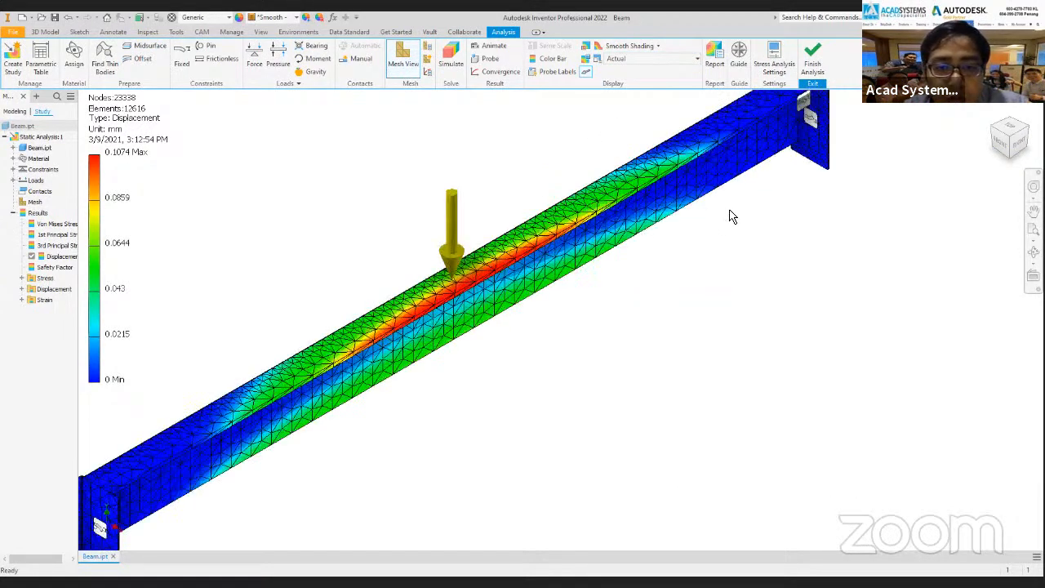
pyautogui.scroll(-2, 731, 216)
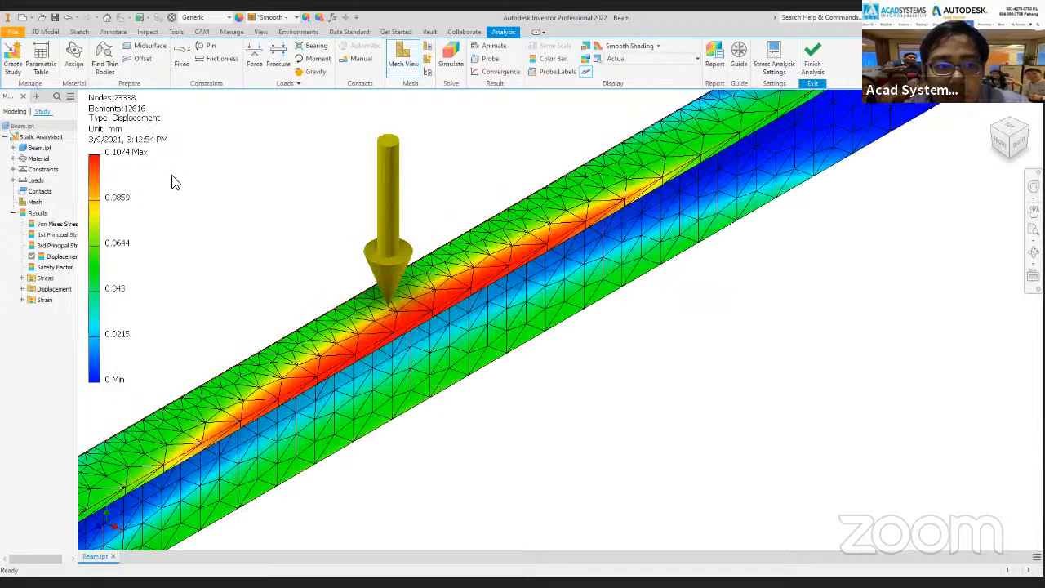
pyautogui.moveTo(123, 153); pyautogui.dragTo(120, 155, button='middle')
pyautogui.scroll(3, 126, 153)
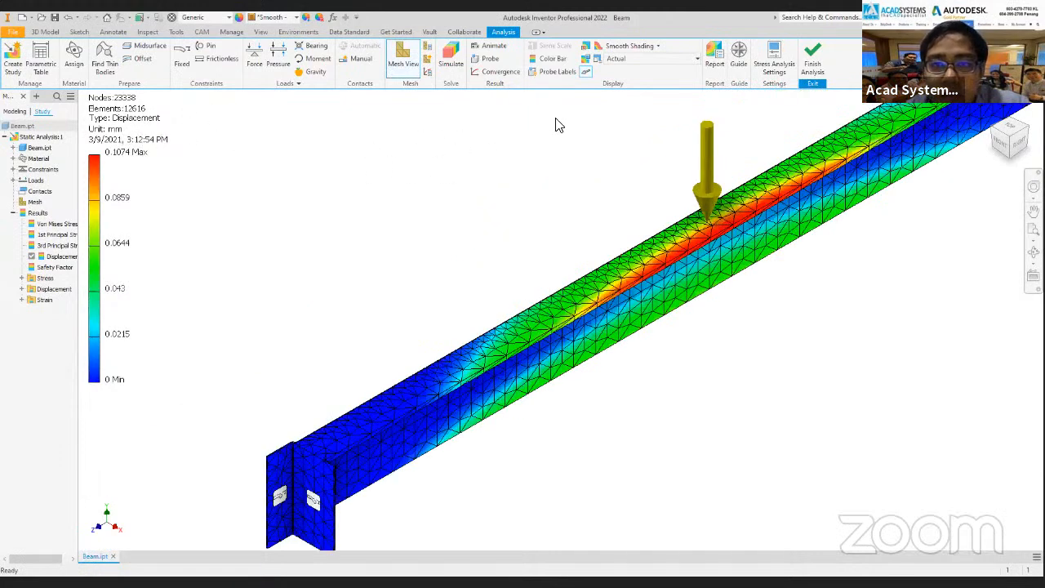
pyautogui.click(587, 61)
pyautogui.click(590, 64)
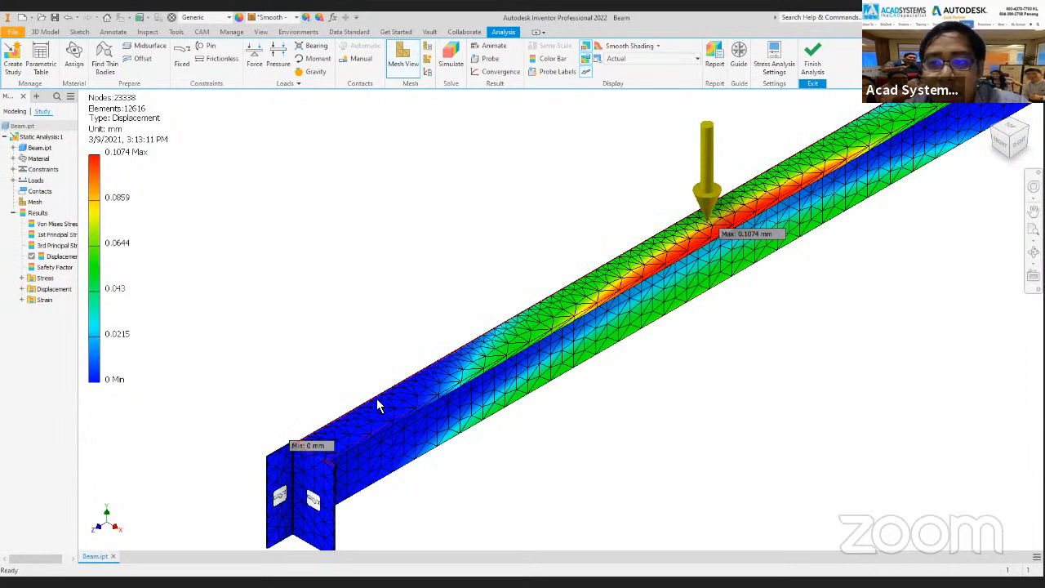
# Inspect the maximum label beside the force arrow and probe the displacement on the top flange between the near support and the arrow.
pyautogui.scroll(2, 735, 251)
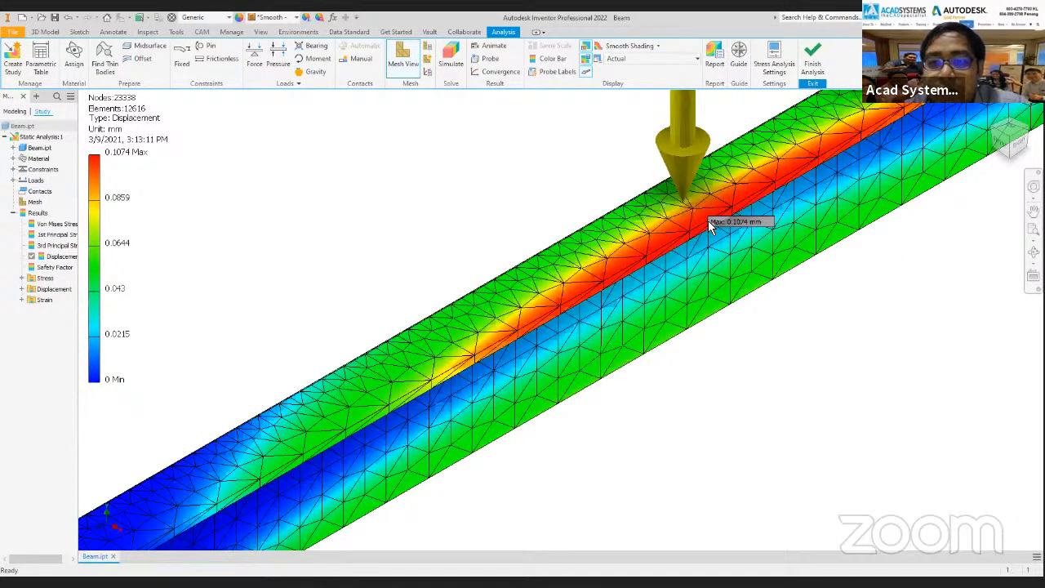
pyautogui.scroll(2, 706, 228)
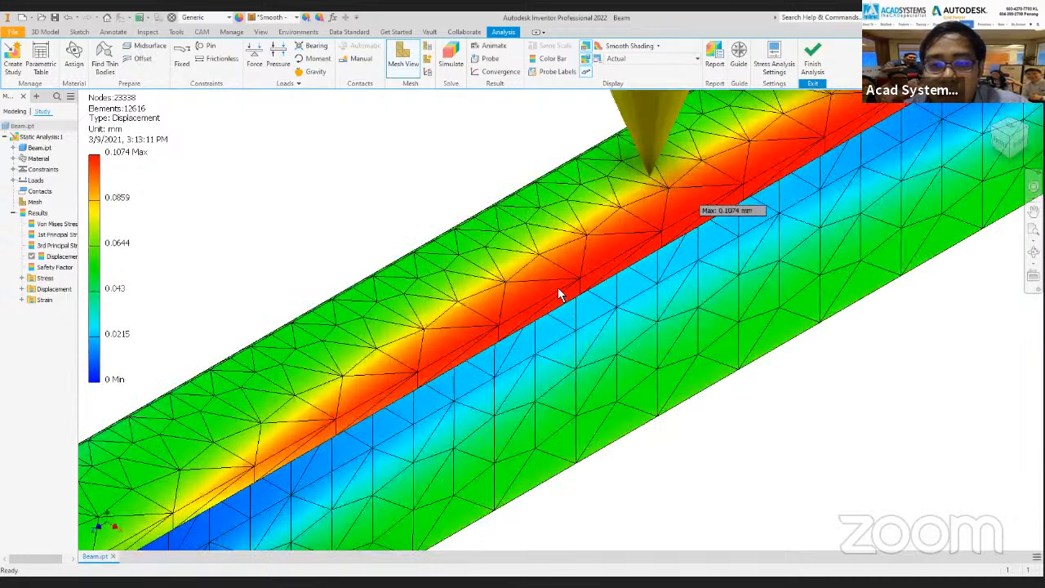
pyautogui.scroll(2, 552, 298)
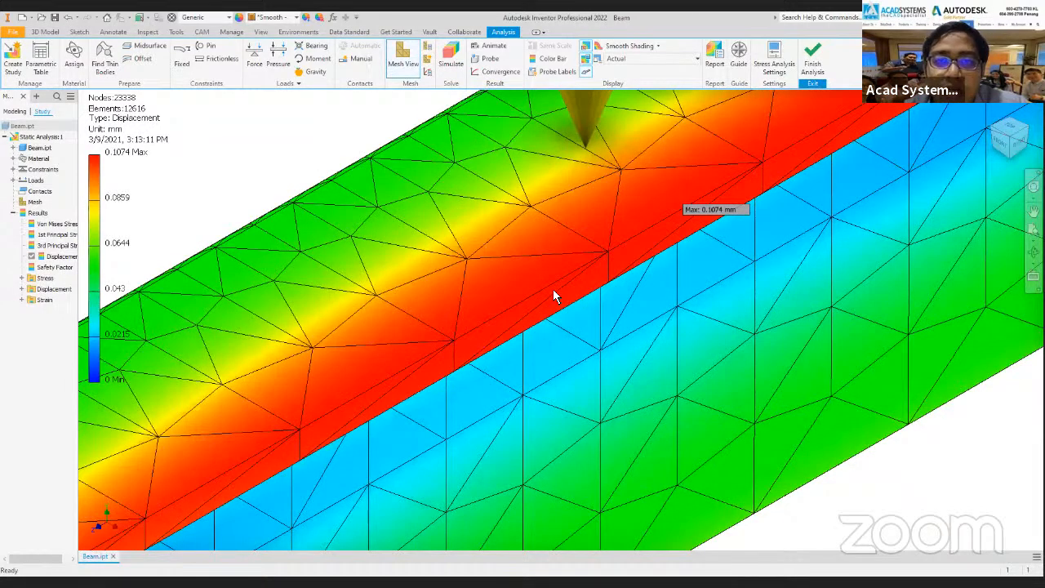
pyautogui.scroll(-1, 553, 296)
pyautogui.scroll(-2, 556, 290)
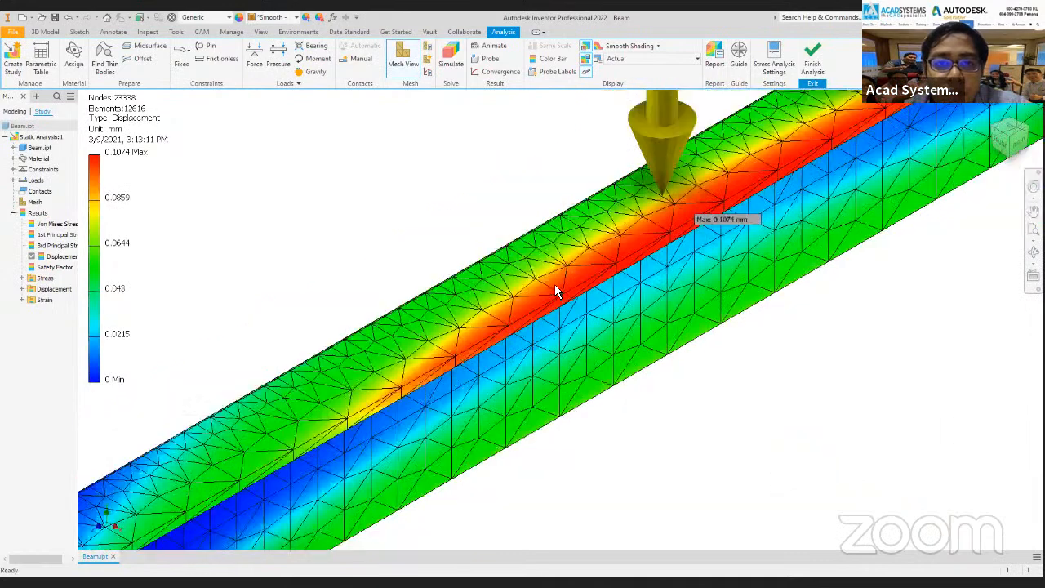
pyautogui.scroll(-3, 555, 286)
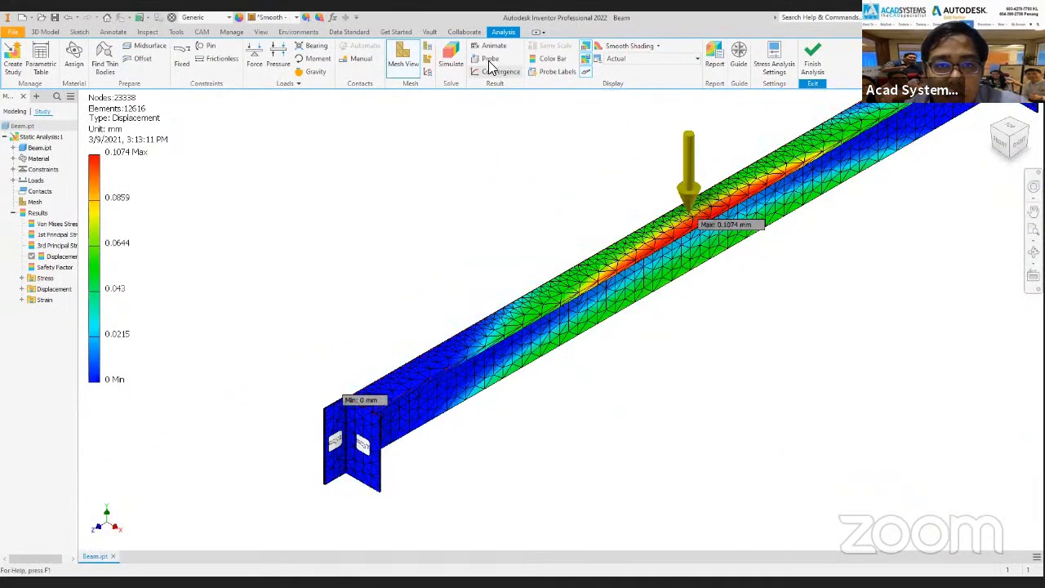
pyautogui.click(490, 62)
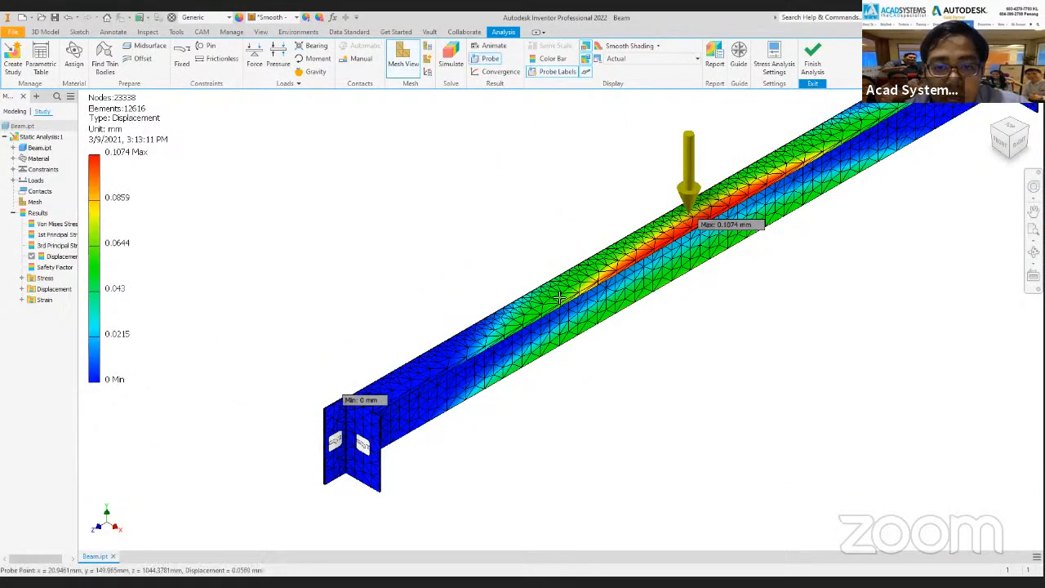
pyautogui.click(460, 362)
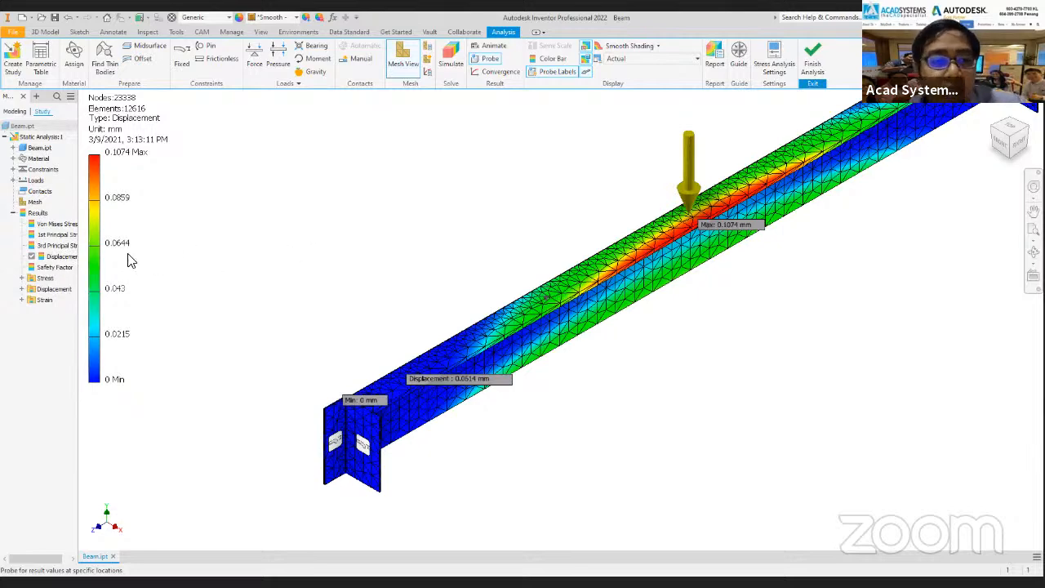
# Display the Safety Factor result and inspect its color bar range and labels along the whole beam.
pyautogui.doubleClick(59, 267)
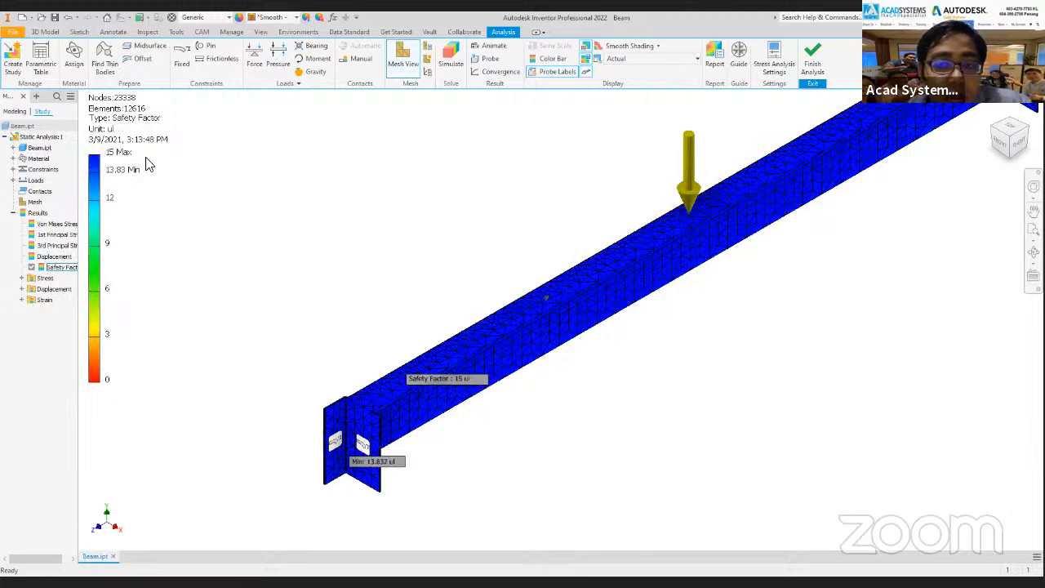
pyautogui.click(618, 205)
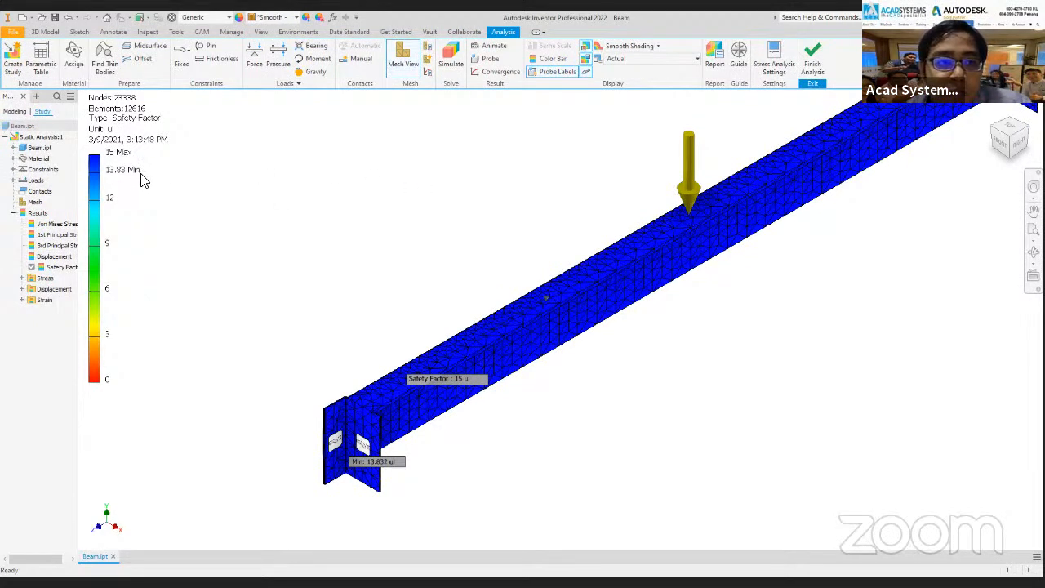
pyautogui.middleClick(361, 258)
pyautogui.moveTo(361, 252); pyautogui.dragTo(310, 271, button='middle')
pyautogui.moveTo(163, 176); pyautogui.dragTo(142, 189, button='middle')
pyautogui.scroll(1, 164, 176)
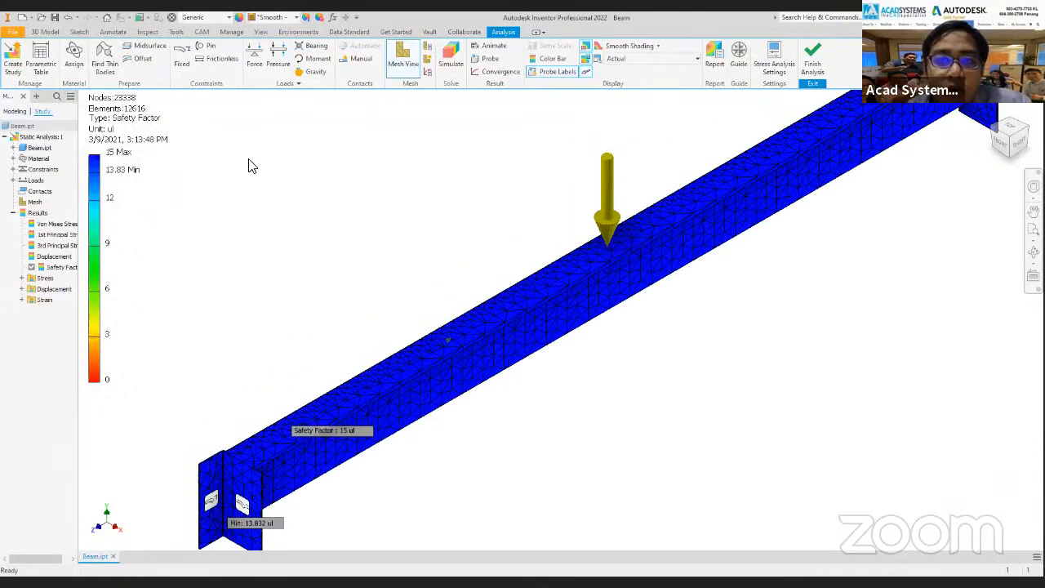
pyautogui.scroll(-3, 263, 174)
pyautogui.moveTo(530, 283); pyautogui.dragTo(373, 430, button='middle')
pyautogui.moveTo(536, 311); pyautogui.dragTo(447, 216, button='middle')
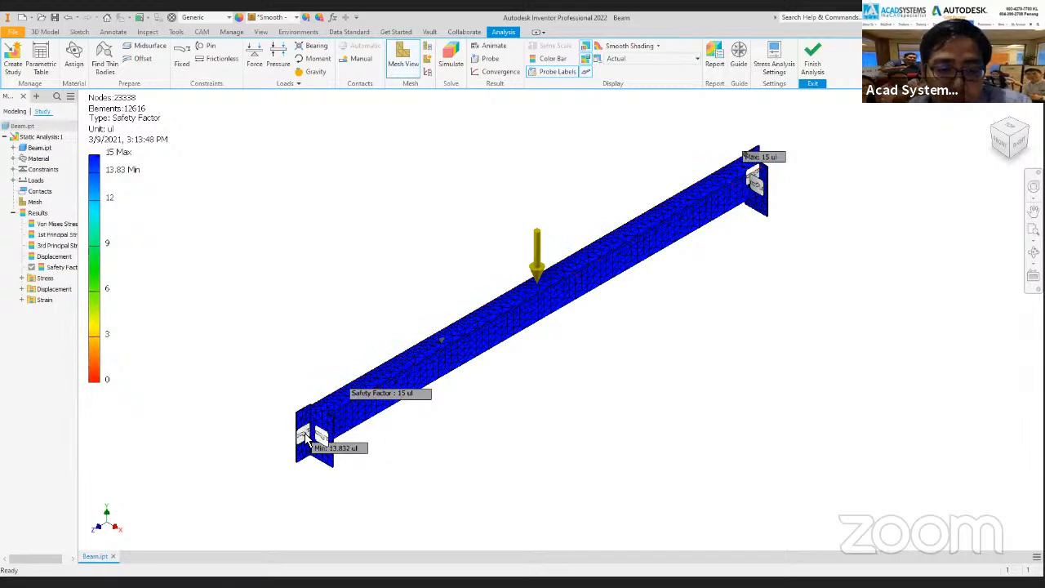
# Locate the lowest safety factor at the near end plate, switching the minimum value label off and back on.
pyautogui.scroll(2, 304, 439)
pyautogui.scroll(5, 367, 425)
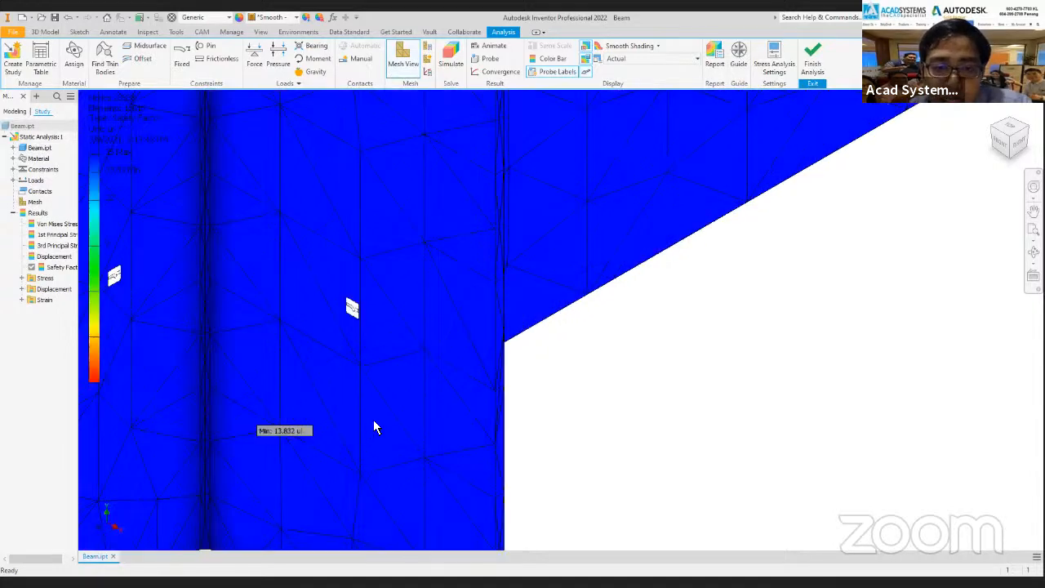
pyautogui.scroll(-3, 366, 425)
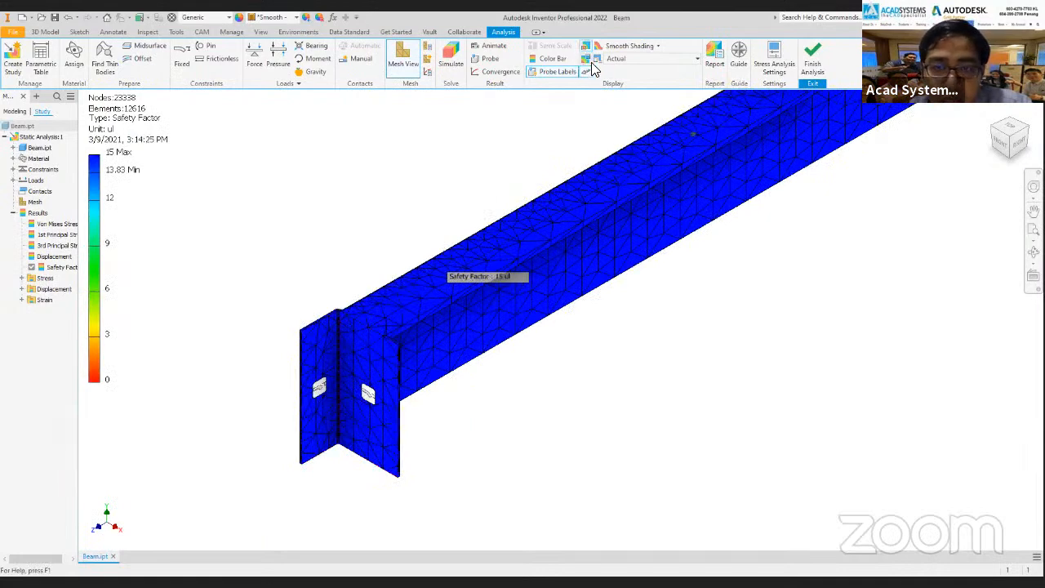
pyautogui.click(588, 63)
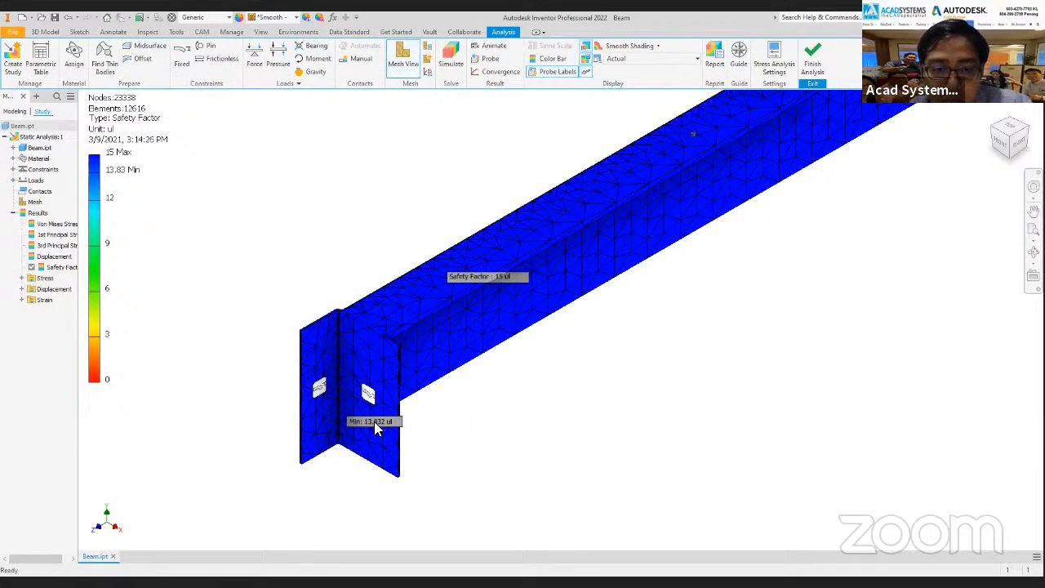
pyautogui.scroll(5, 374, 420)
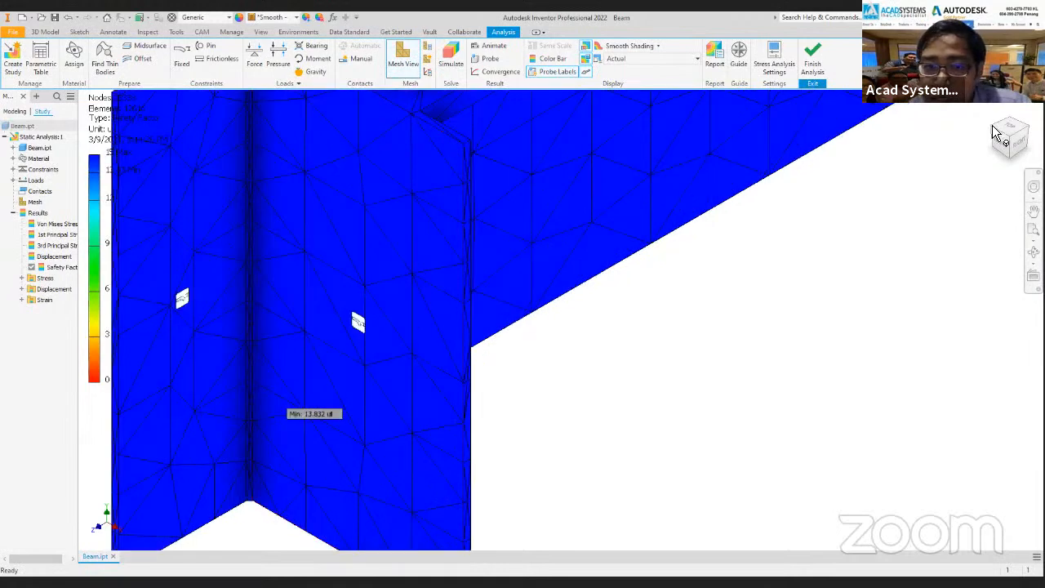
pyautogui.click(994, 133)
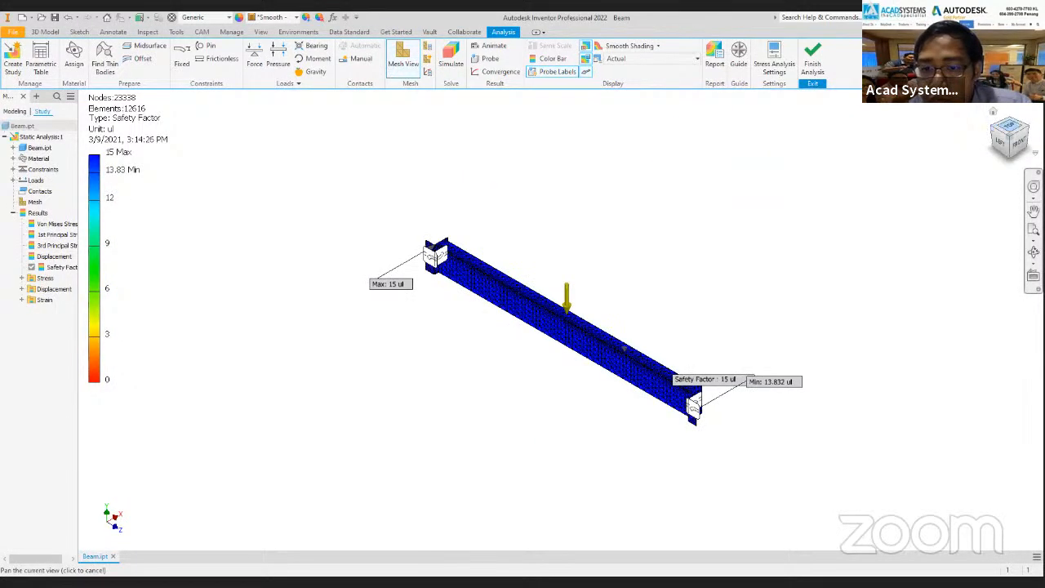
pyautogui.click(1021, 133)
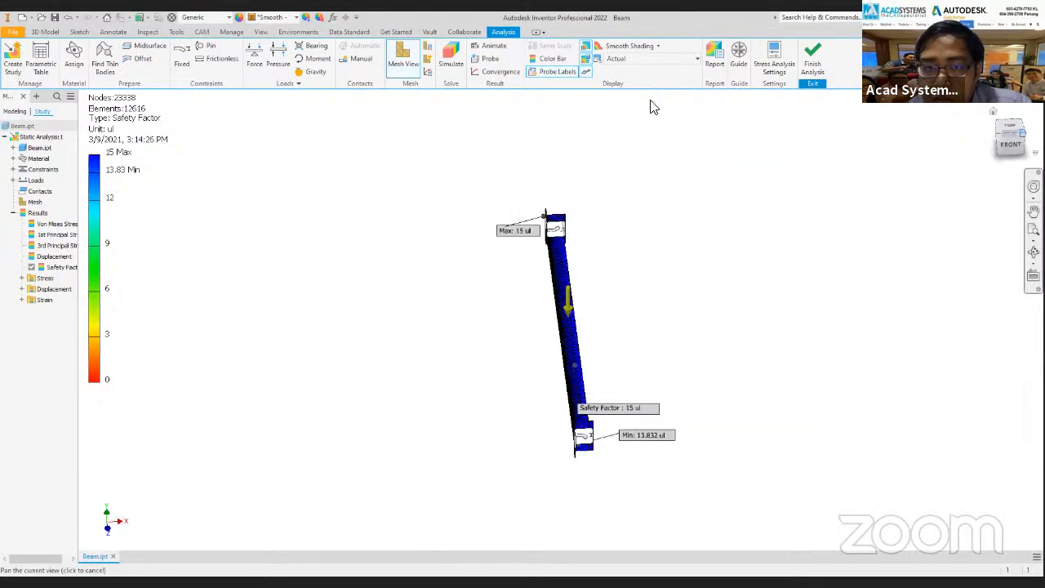
pyautogui.click(677, 60)
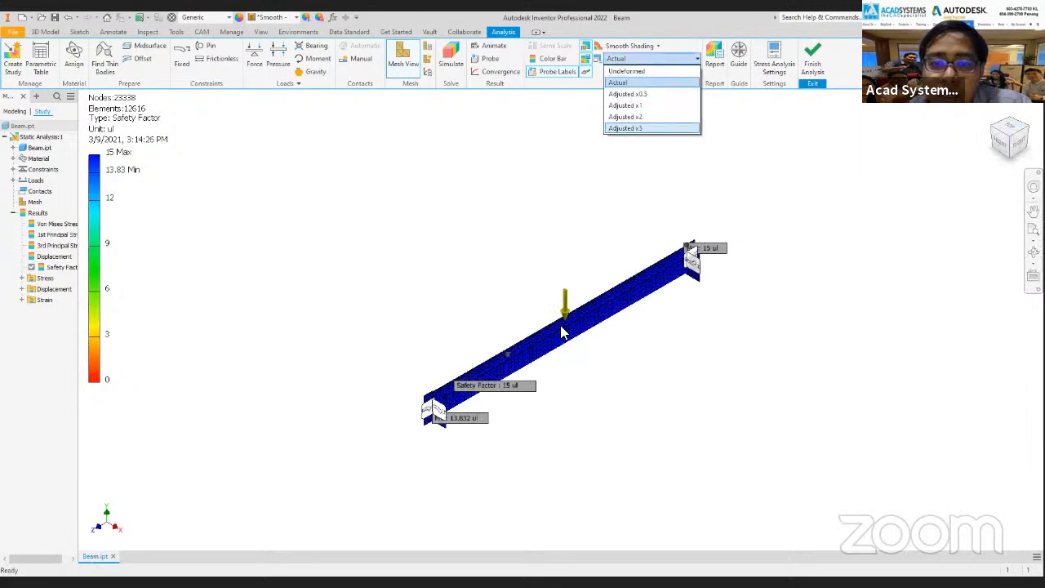
pyautogui.click(542, 369)
# Set the minimum of the safety factor color bar to 13.
pyautogui.scroll(2, 649, 285)
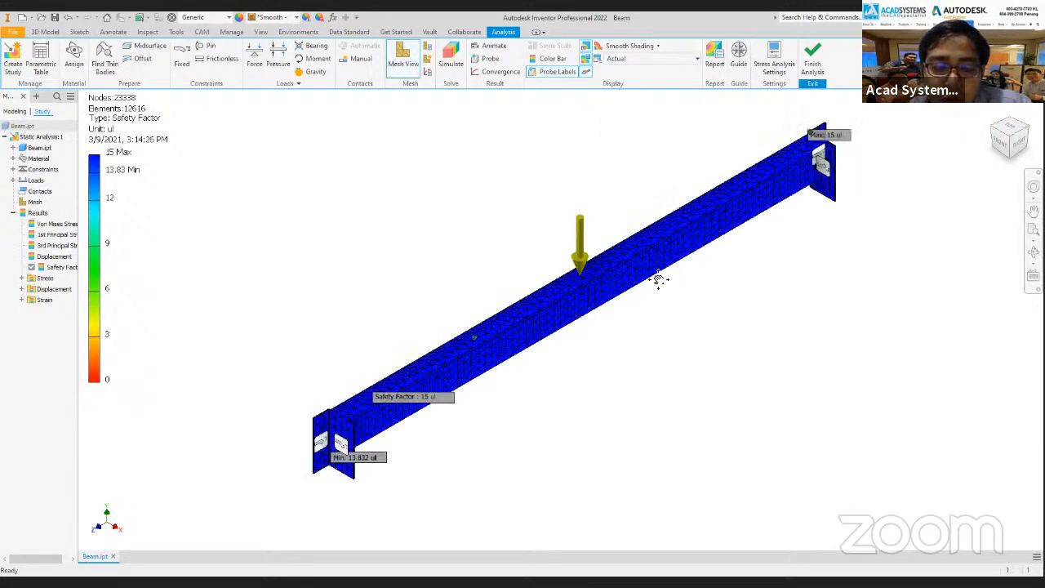
pyautogui.scroll(3, 380, 382)
pyautogui.moveTo(425, 391)
pyautogui.mouseDown(button='middle')
pyautogui.moveTo(384, 364)
pyautogui.moveTo(399, 387)
pyautogui.moveTo(411, 378)
pyautogui.mouseUp(button='middle')
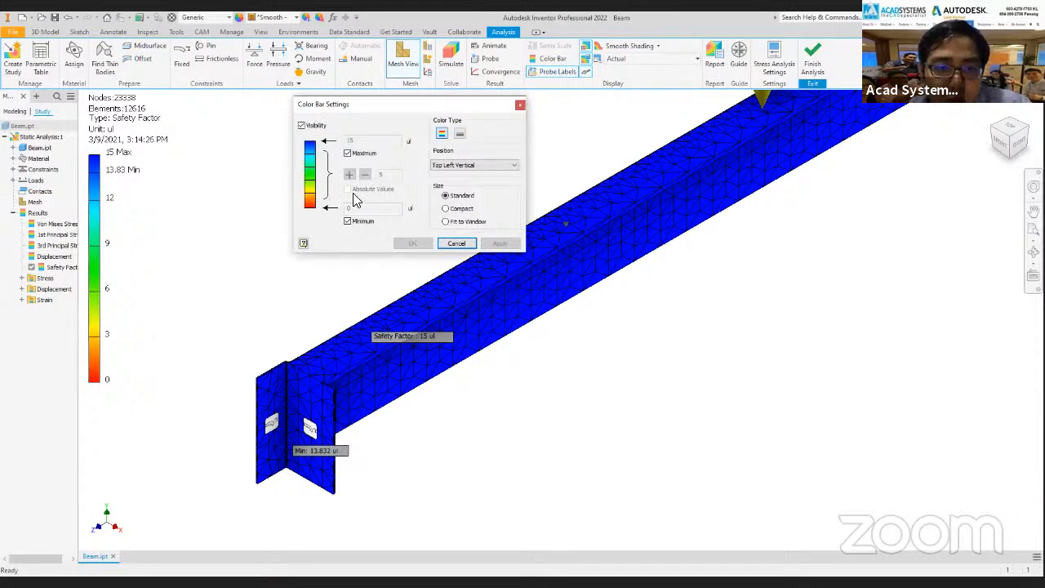
pyautogui.click(348, 221)
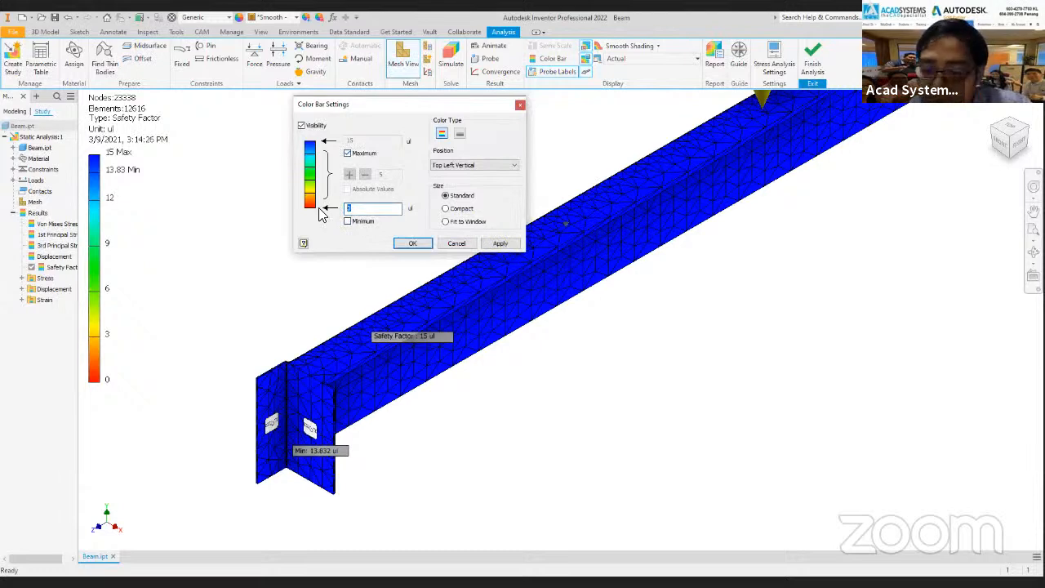
pyautogui.write('13')
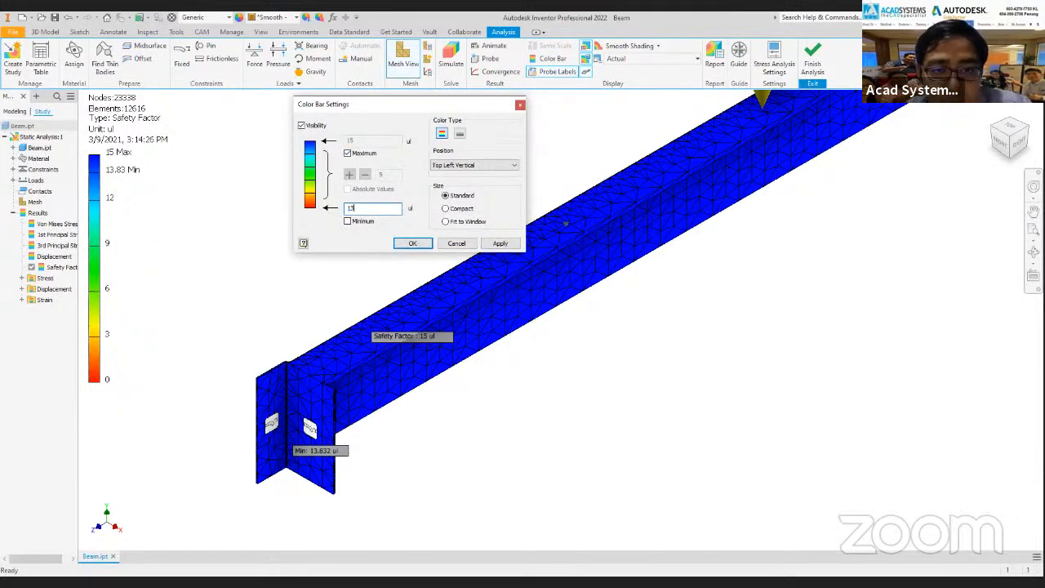
pyautogui.click(414, 244)
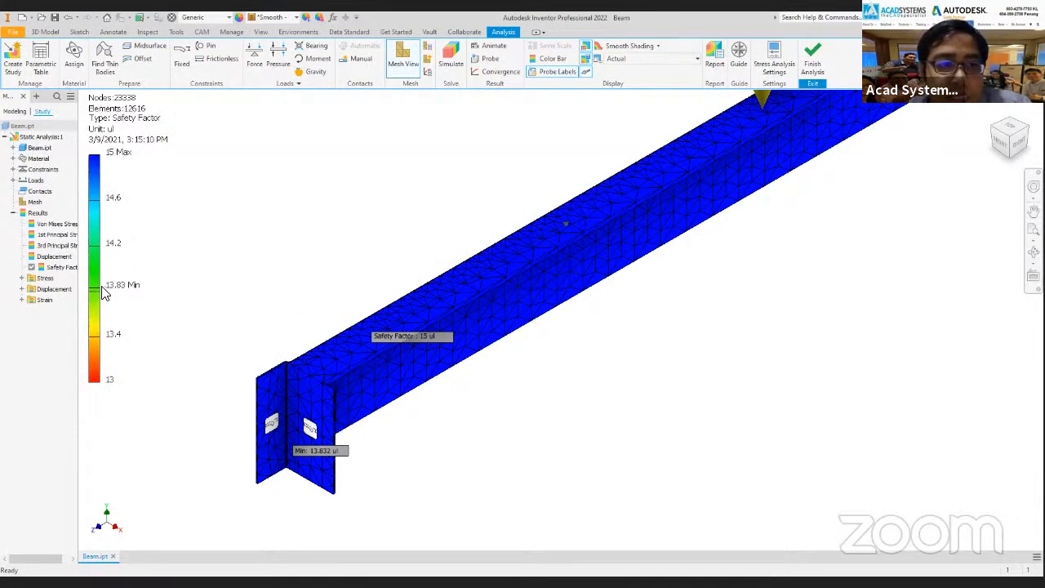
# Examine the lowest safety factor spot on the beam's underside next to the end plate.
pyautogui.scroll(-2, 402, 356)
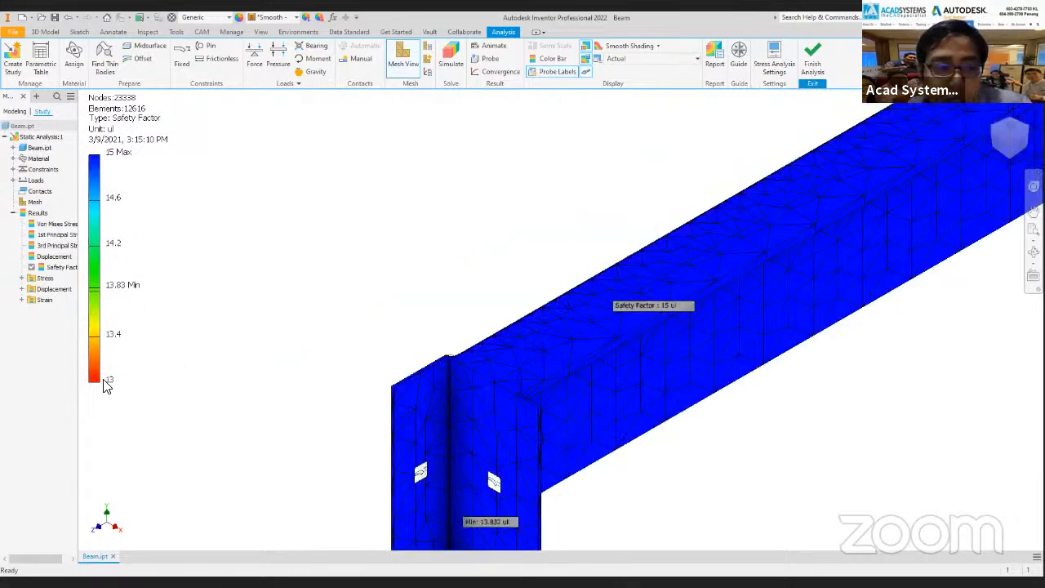
pyautogui.click(990, 126)
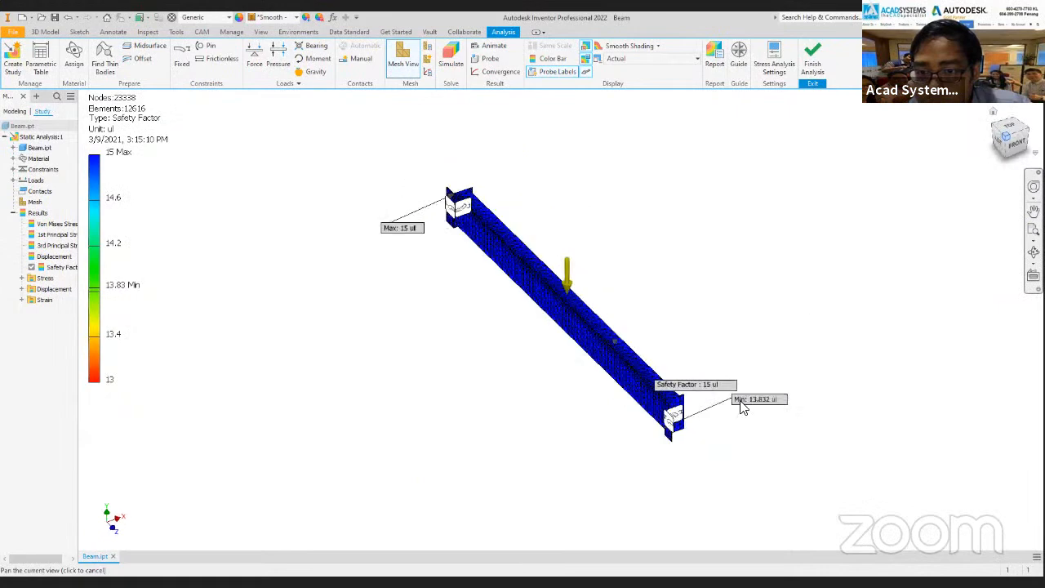
pyautogui.keyDown('shift'); pyautogui.moveTo(710, 308); pyautogui.dragTo(649, 291, button='middle'); pyautogui.keyUp('shift')
pyautogui.scroll(10, 647, 290)
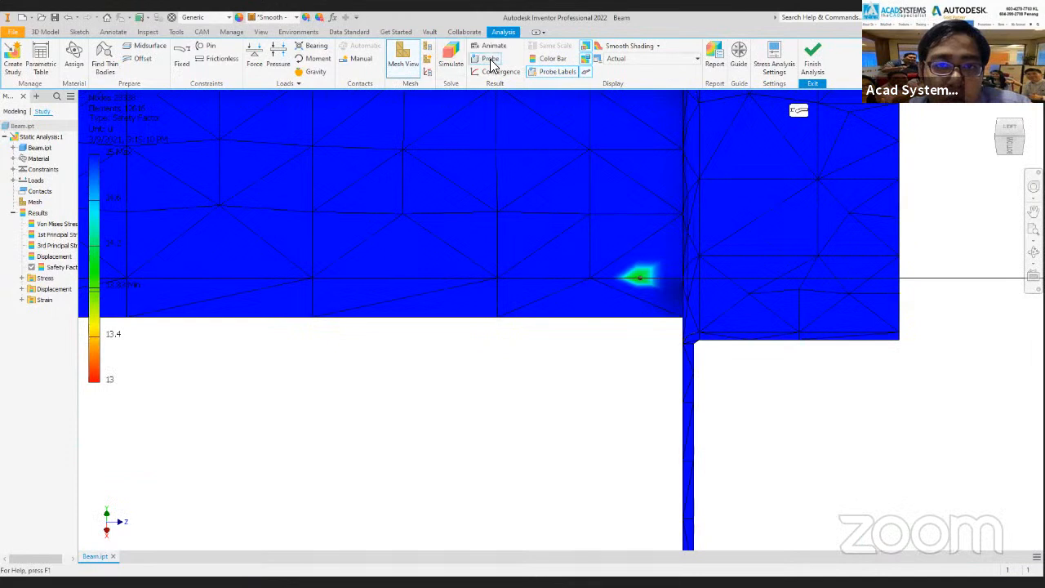
pyautogui.click(490, 60)
# Restore the automatic minimum of the safety factor color bar and check the coloring at the low spot again.
pyautogui.click(552, 58)
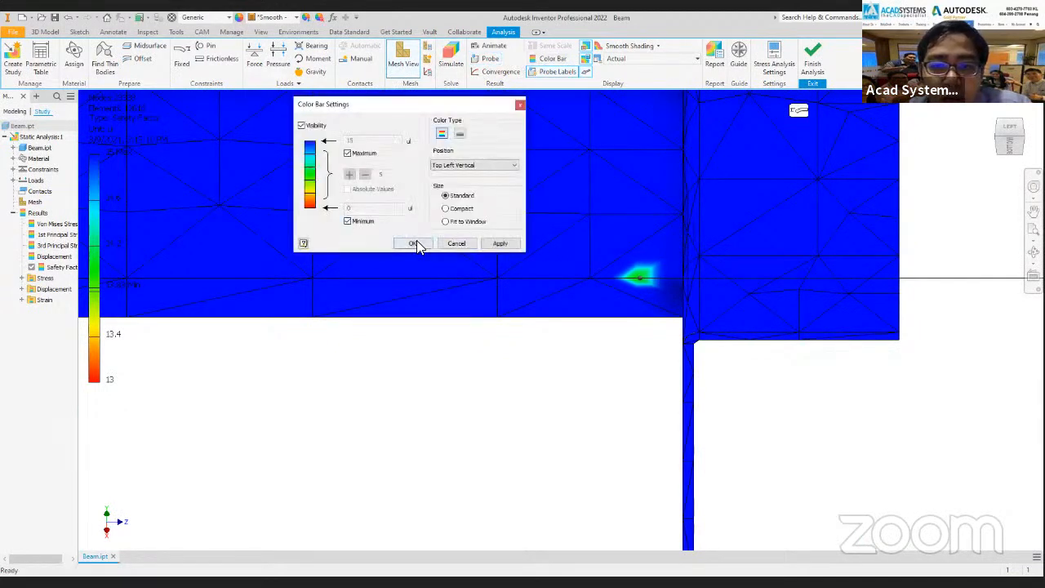
pyautogui.click(412, 244)
pyautogui.scroll(5, 611, 273)
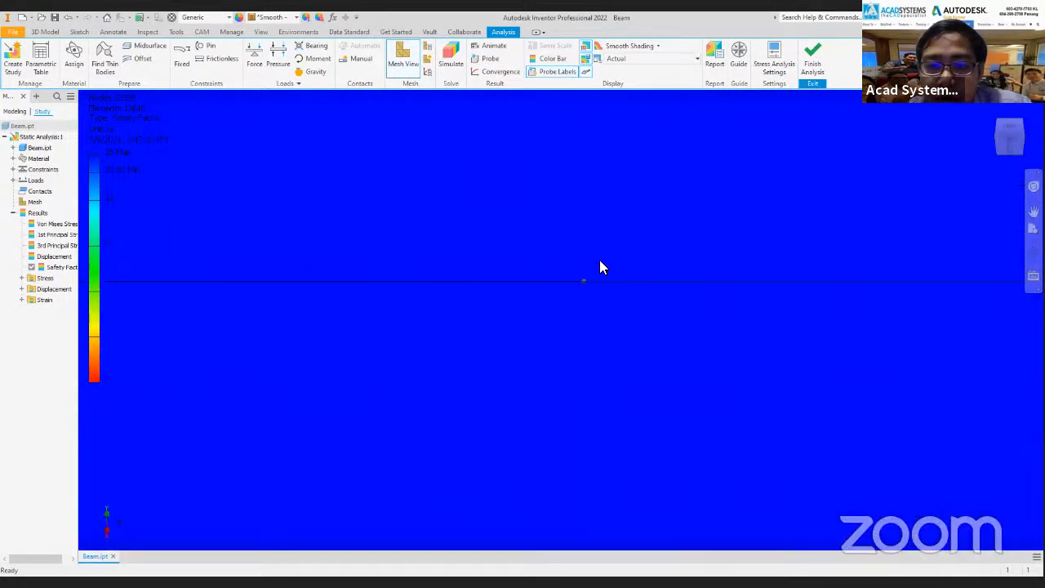
pyautogui.scroll(-6, 604, 257)
pyautogui.moveTo(572, 251); pyautogui.dragTo(676, 334, button='middle')
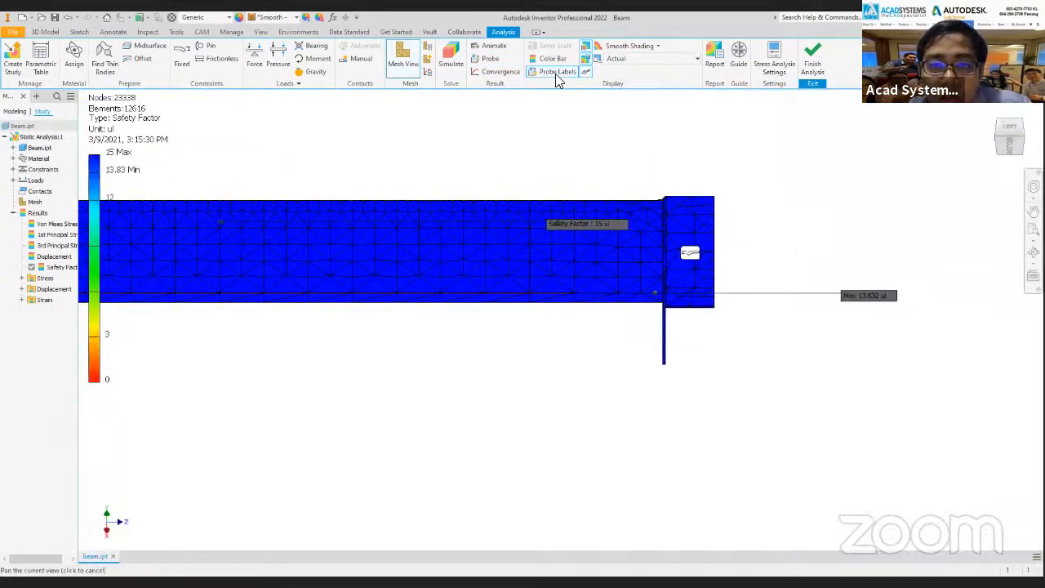
pyautogui.click(550, 59)
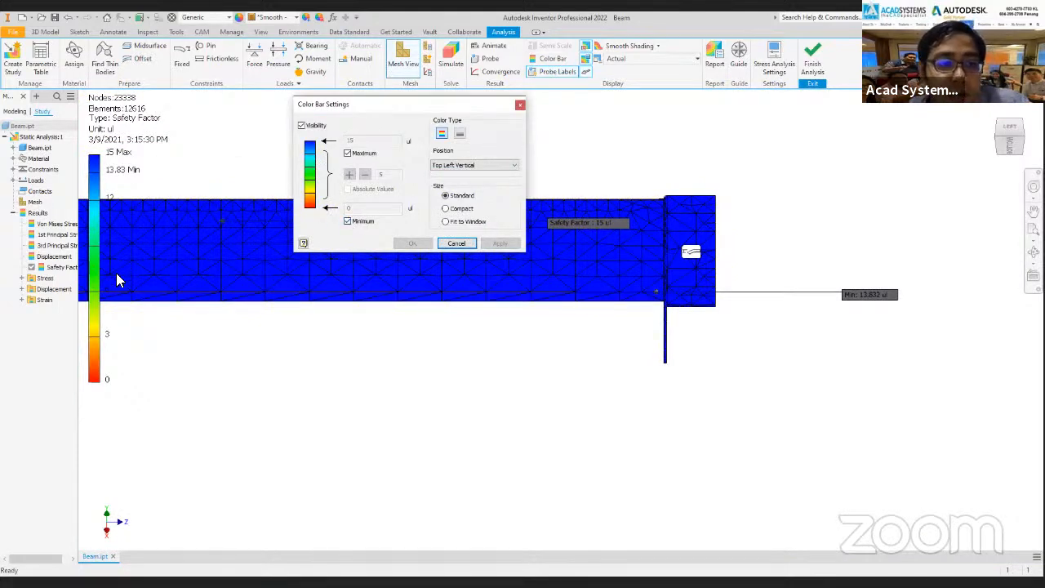
pyautogui.click(347, 221)
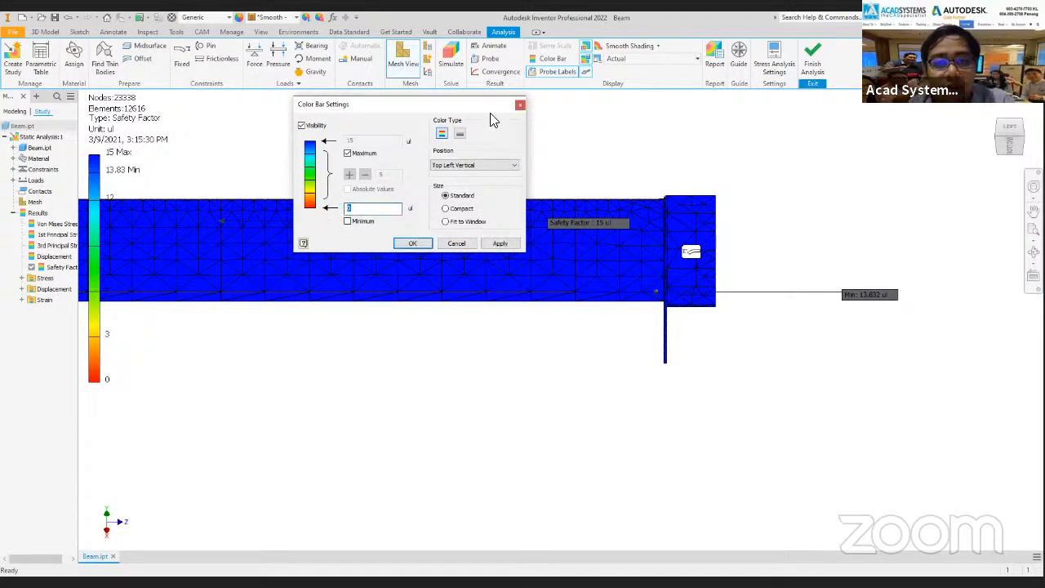
pyautogui.click(519, 107)
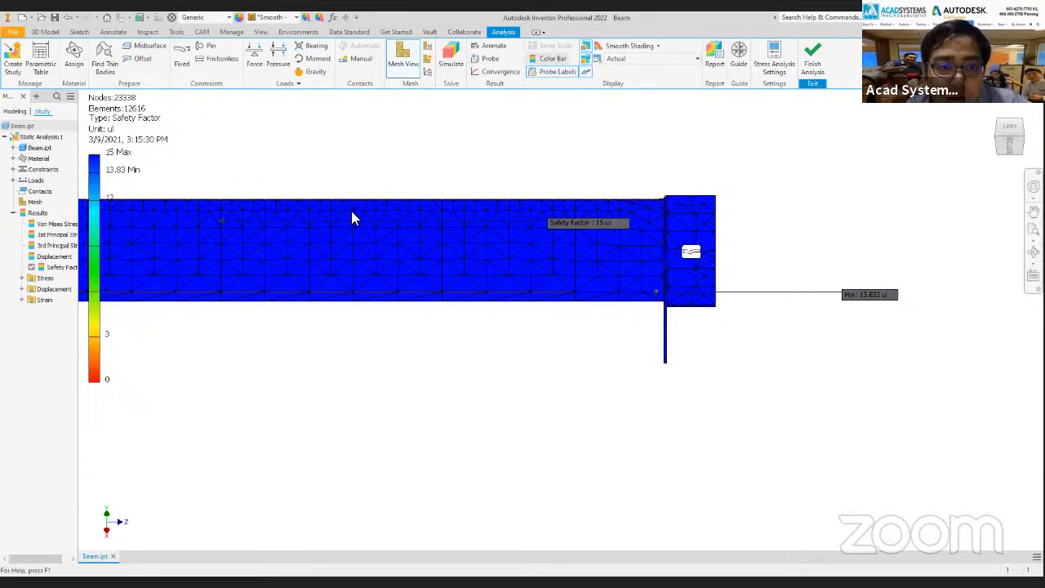
pyautogui.click(520, 106)
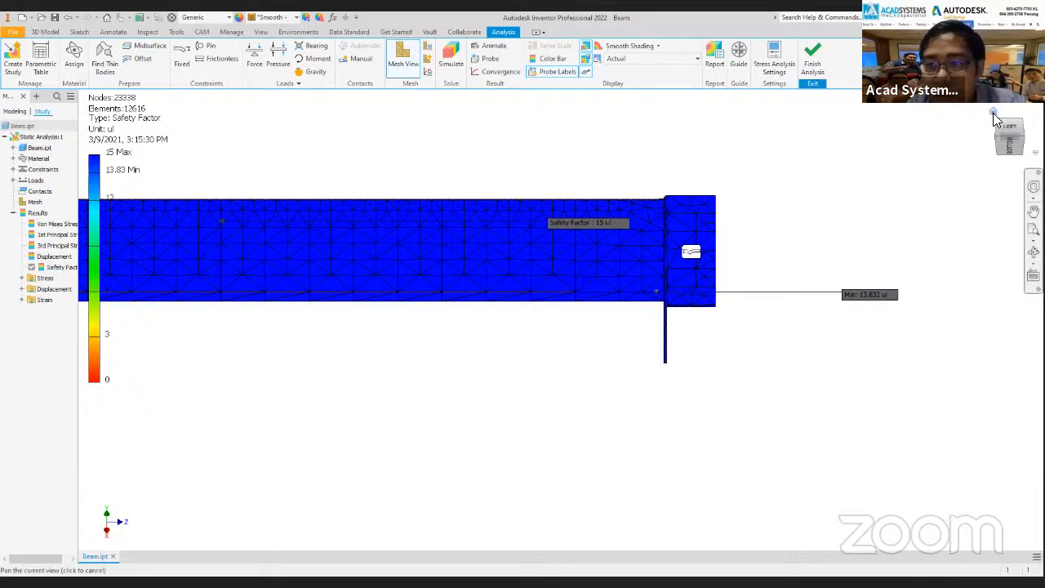
# Hide the probe labels on the beam and display the Von Mises Stress result.
pyautogui.click(993, 114)
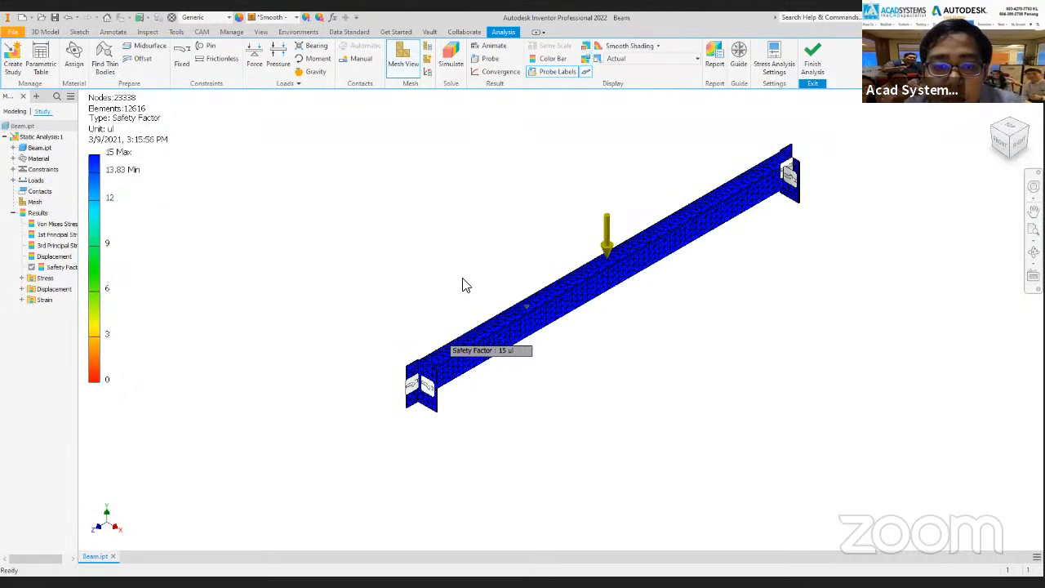
pyautogui.click(559, 73)
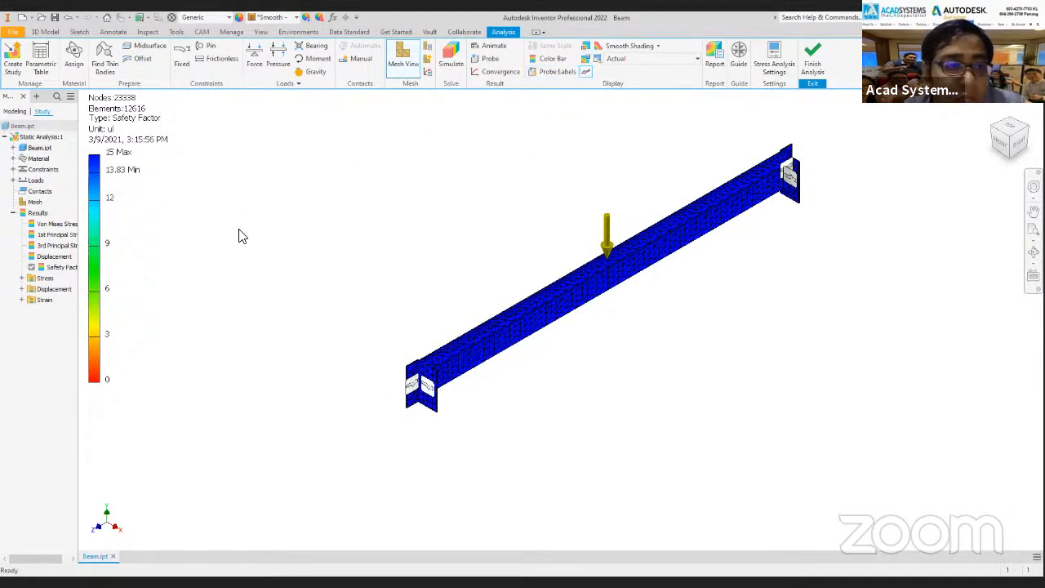
pyautogui.click(65, 226)
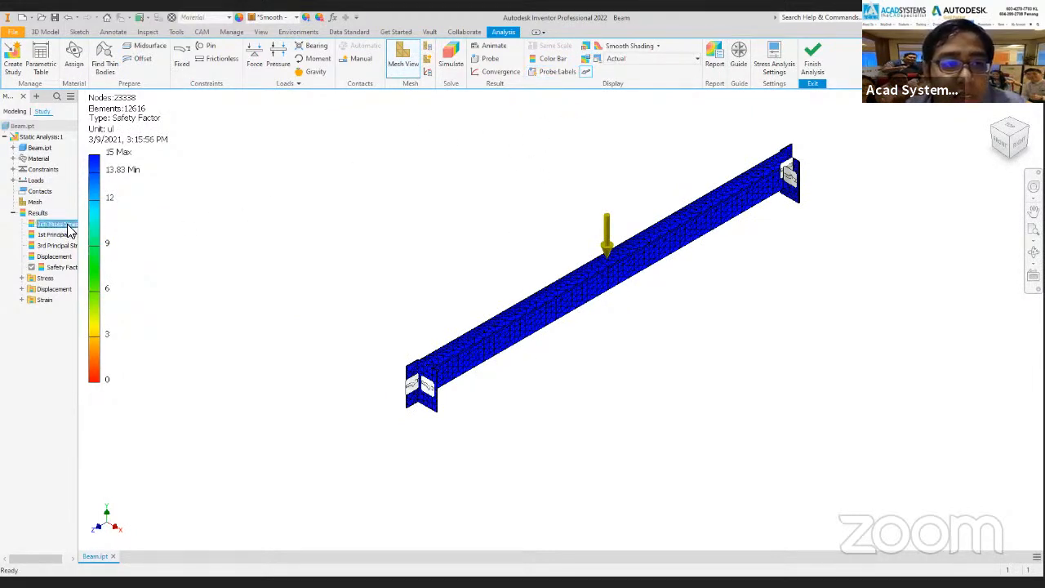
pyautogui.doubleClick(65, 225)
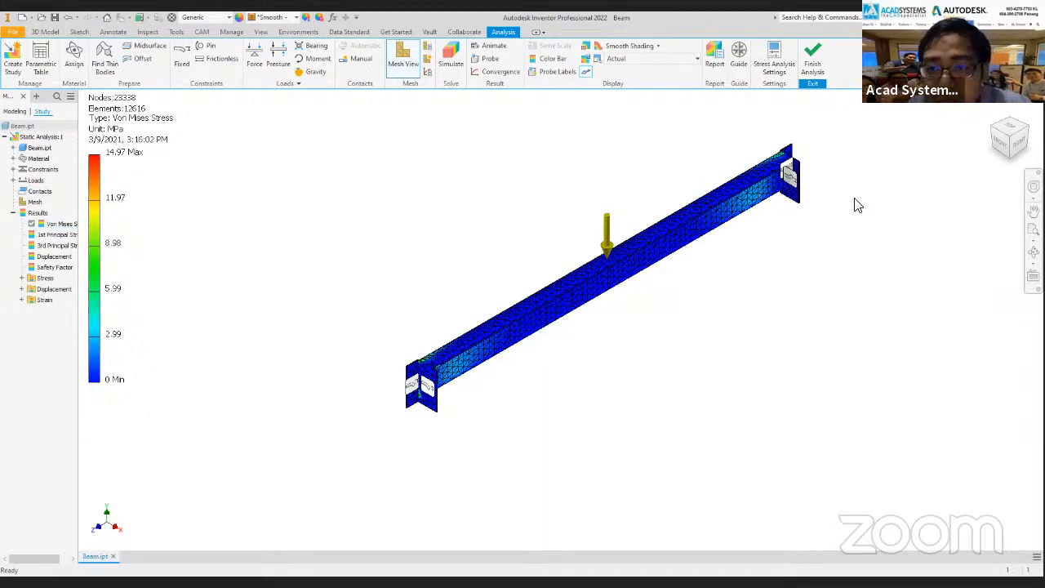
# Examine the Von Mises stress concentrations where the flanges meet both end plates, viewing the beam from both sides against the color bar.
pyautogui.scroll(5, 791, 260)
pyautogui.scroll(3, 791, 260)
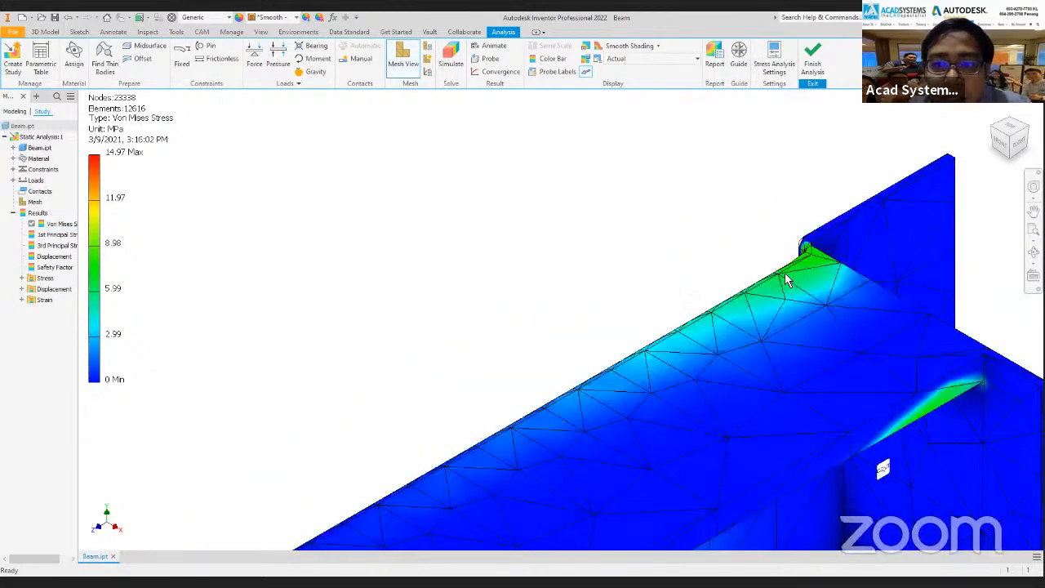
pyautogui.scroll(-5, 780, 277)
pyautogui.moveTo(597, 315); pyautogui.dragTo(751, 170, button='middle')
pyautogui.moveTo(378, 463); pyautogui.dragTo(987, 127, button='middle')
pyautogui.scroll(6, 694, 408)
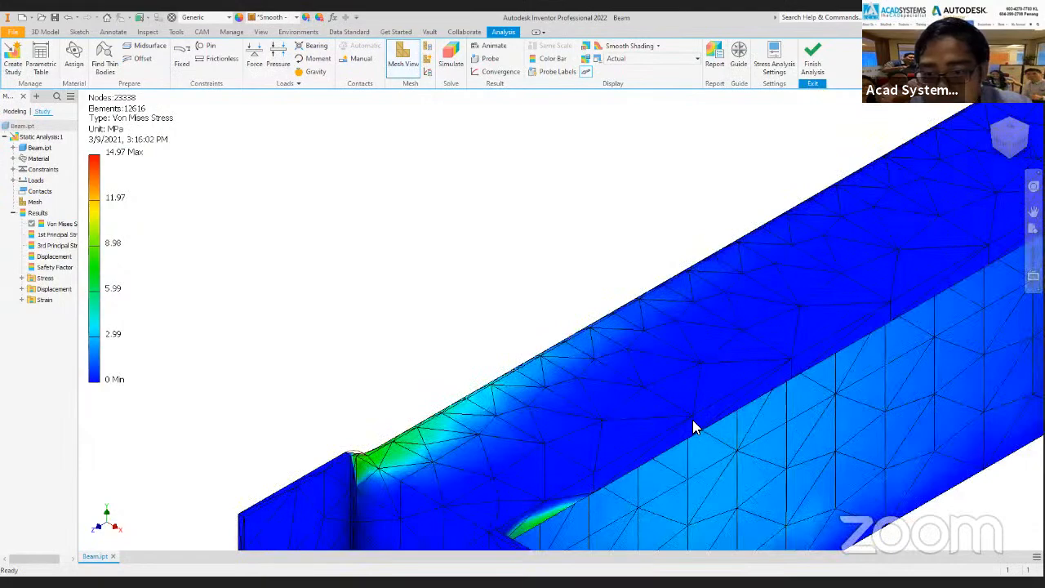
pyautogui.press('F6')
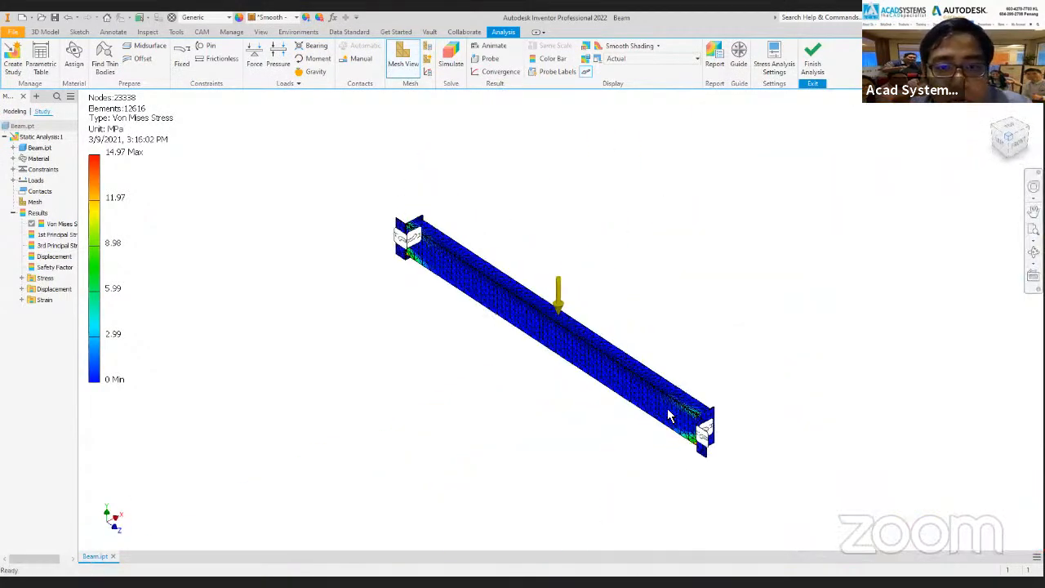
pyautogui.scroll(8, 671, 415)
pyautogui.scroll(-8, 503, 441)
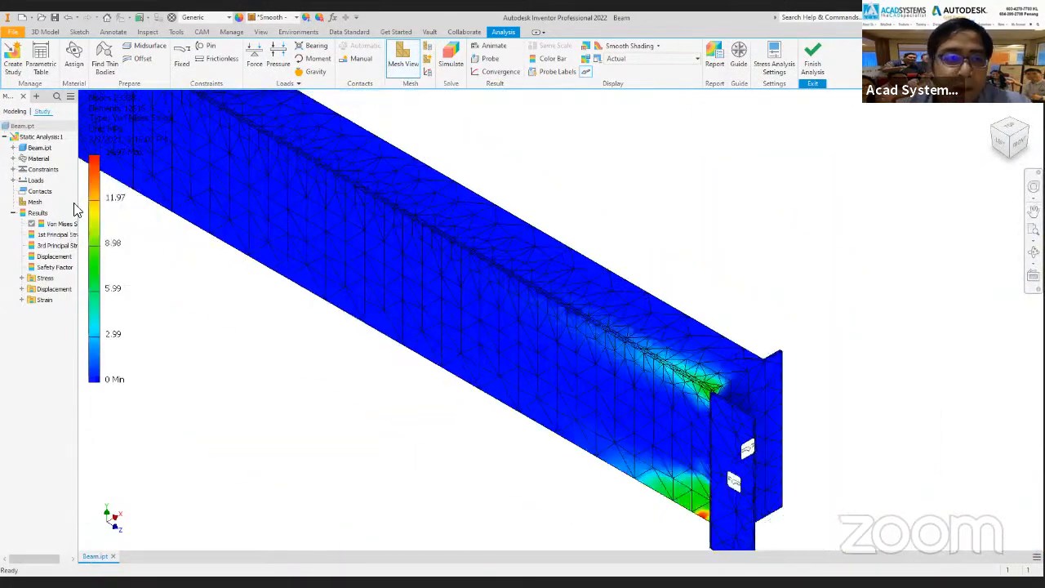
pyautogui.moveTo(92, 181); pyautogui.dragTo(135, 155, button='middle')
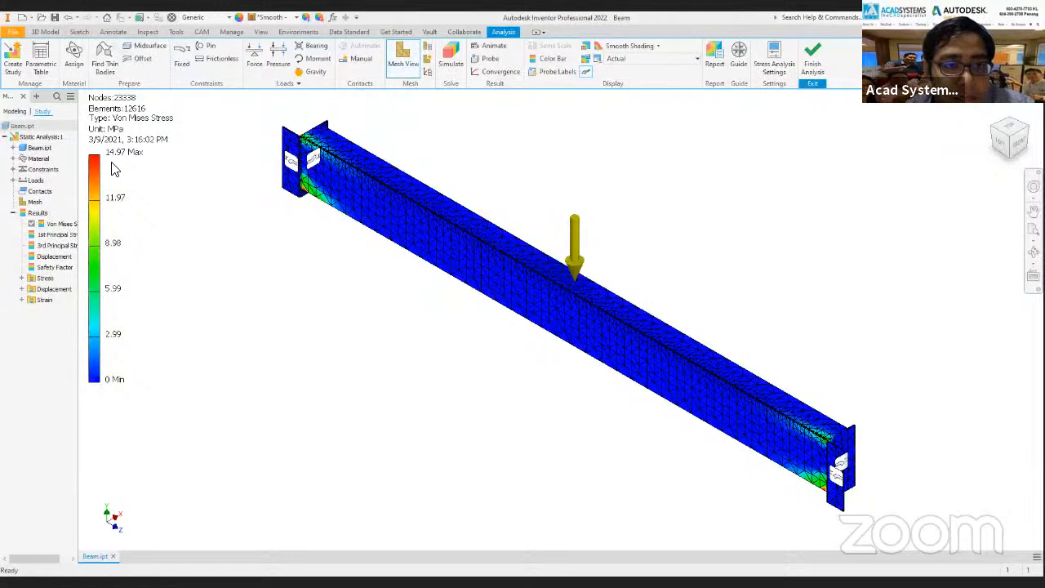
# Add Steel, Mild from the Inventor Material Library to the document materials and open it in the Material Editor.
pyautogui.click(13, 159)
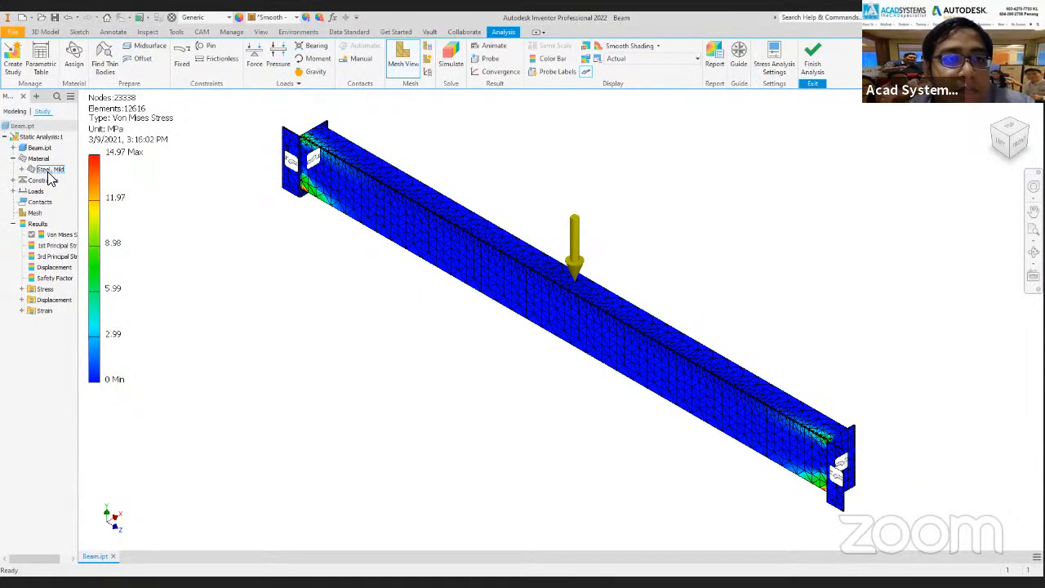
pyautogui.click(171, 18)
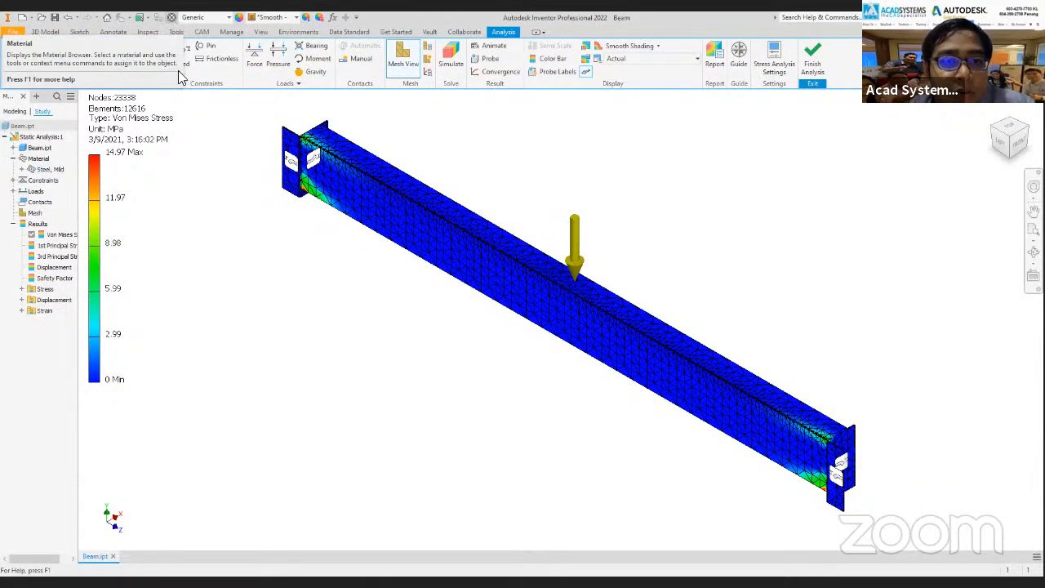
pyautogui.scroll(-10, 296, 353)
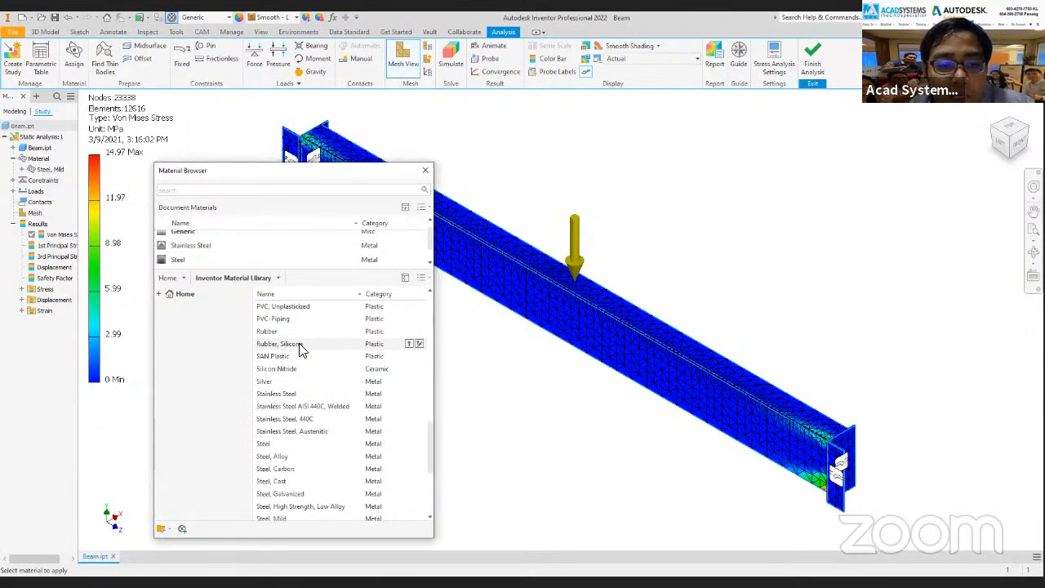
pyautogui.scroll(-4, 290, 461)
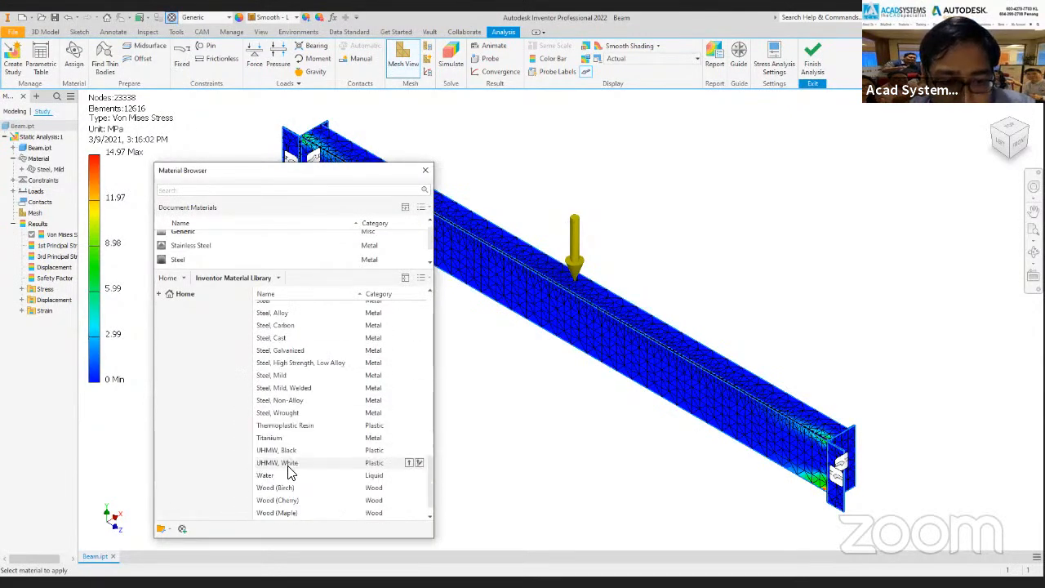
pyautogui.click(419, 377)
pyautogui.click(492, 317)
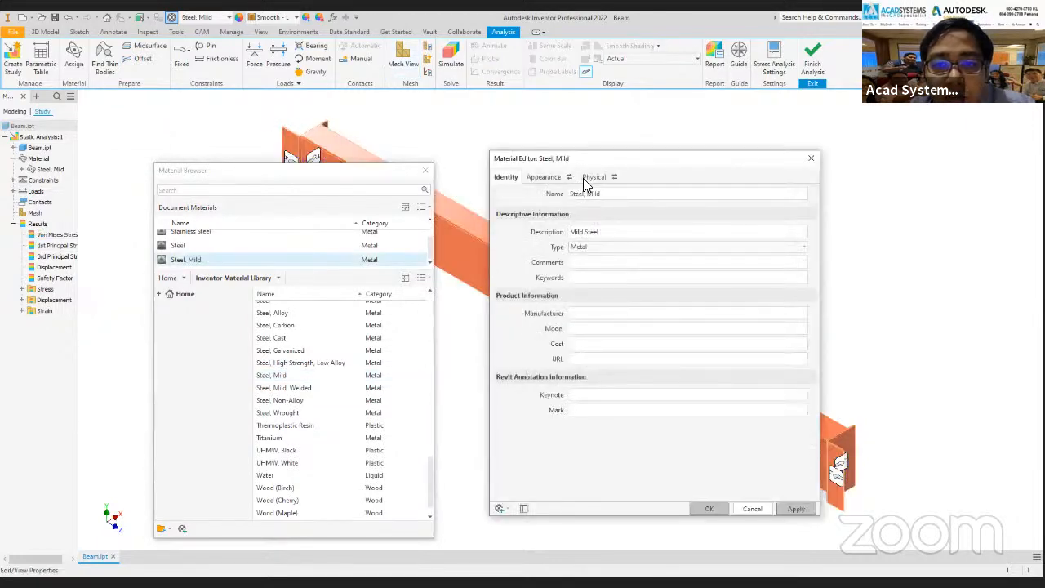
# Check the yield and tensile strength among the physical properties of Steel, Mild, and close its editor.
pyautogui.click(586, 177)
pyautogui.click(495, 302)
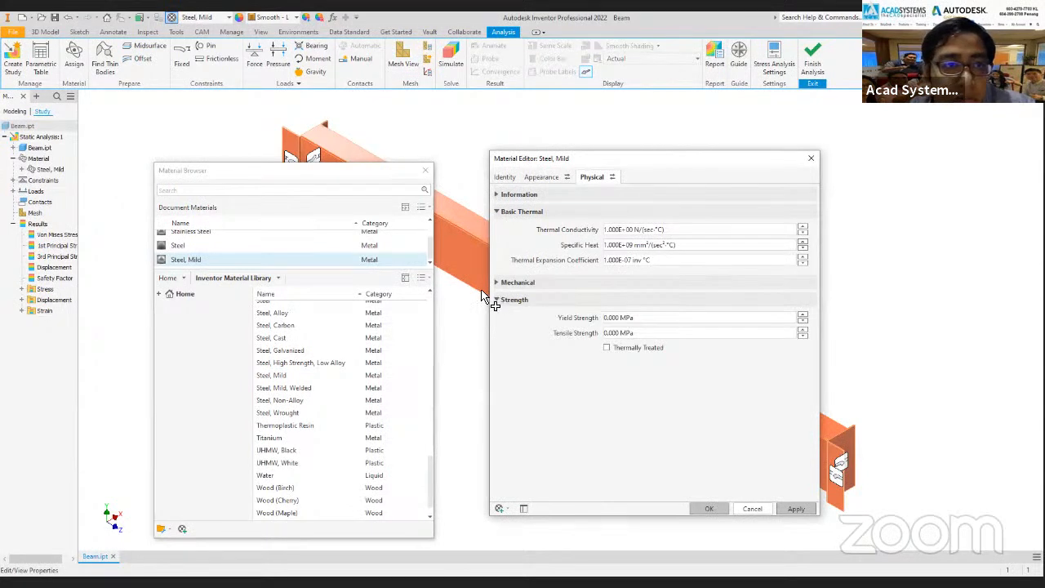
pyautogui.click(607, 318)
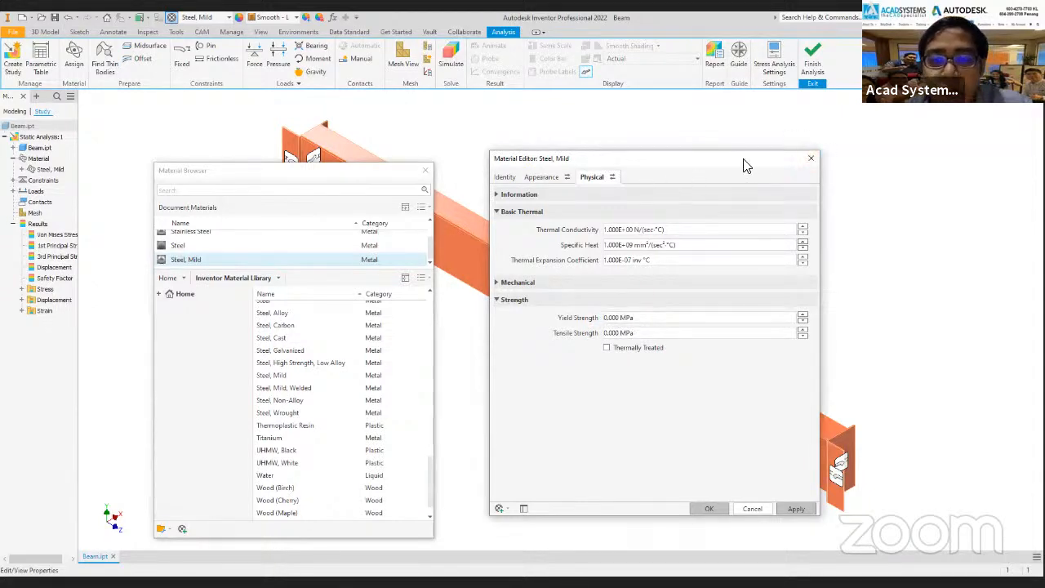
pyautogui.moveTo(711, 145); pyautogui.dragTo(672, 122)
pyautogui.scroll(1, 169, 245)
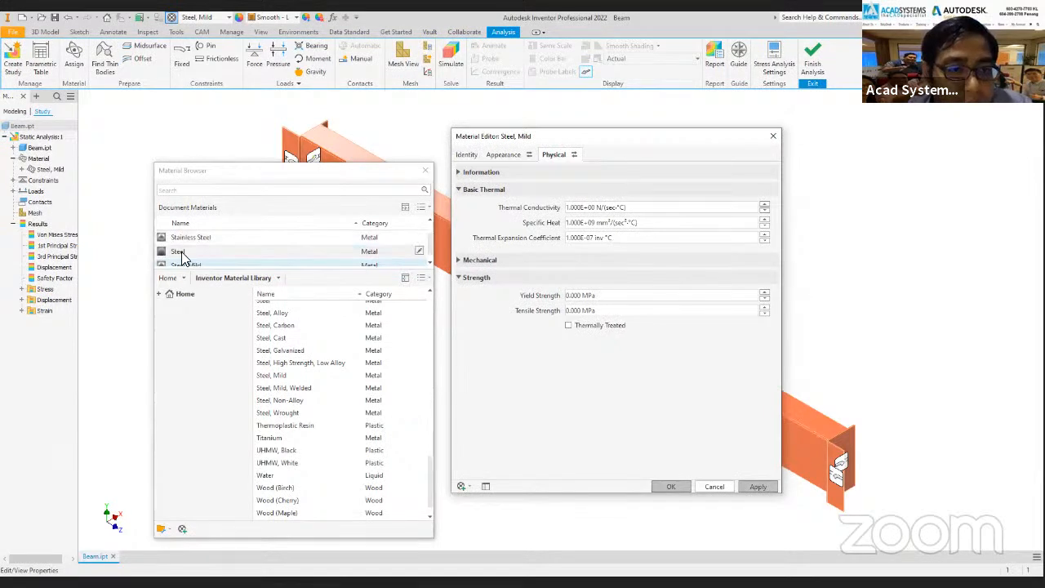
pyautogui.click(773, 137)
# Open the Generic document material in the Material Editor.
pyautogui.scroll(1, 204, 248)
pyautogui.scroll(1, 204, 248)
pyautogui.click(201, 238)
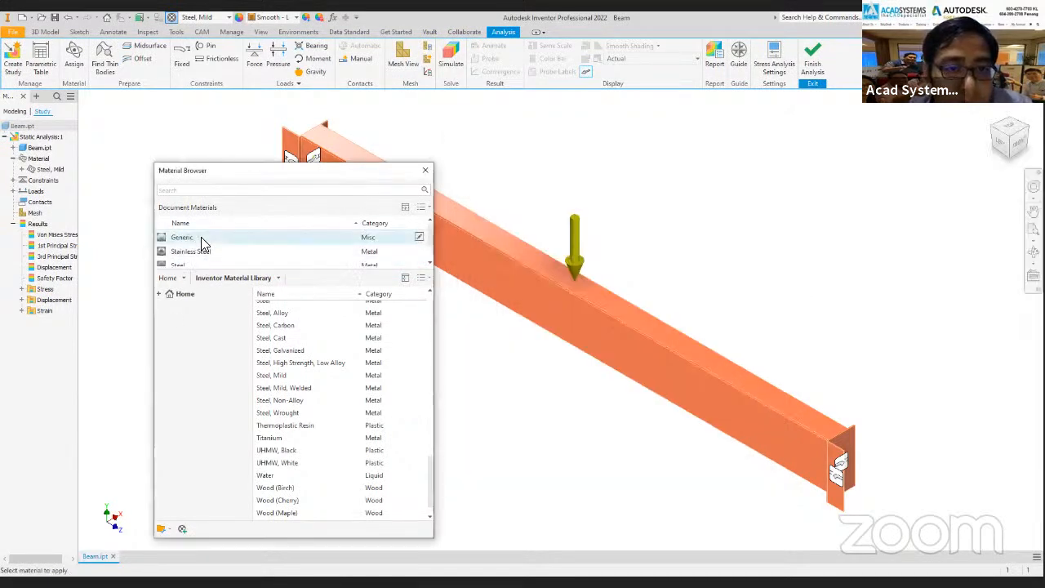
pyautogui.click(418, 236)
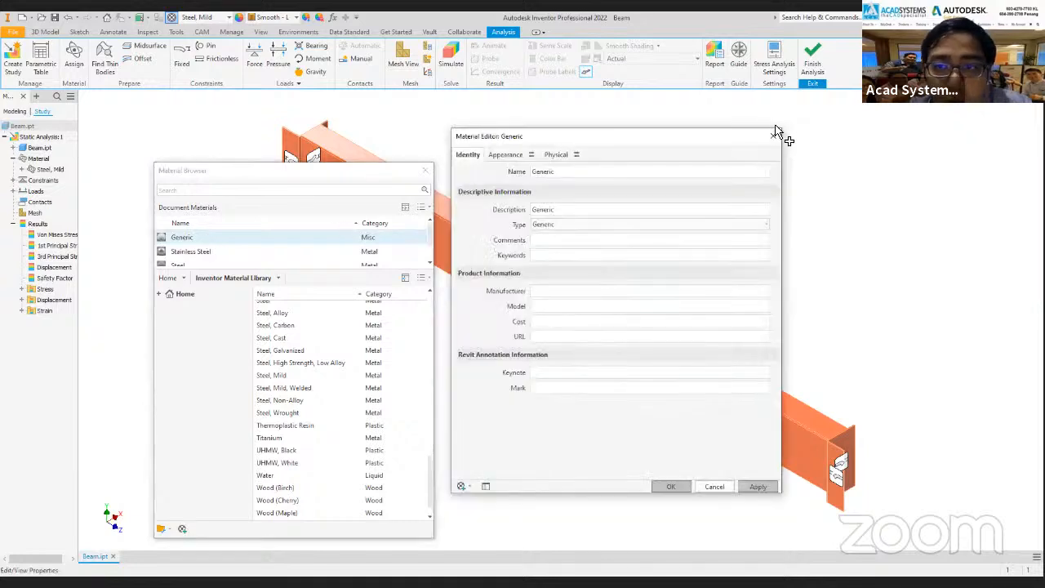
# Close the Generic material's editor and assign the Generic material to the beam.
pyautogui.click(774, 134)
pyautogui.click(230, 17)
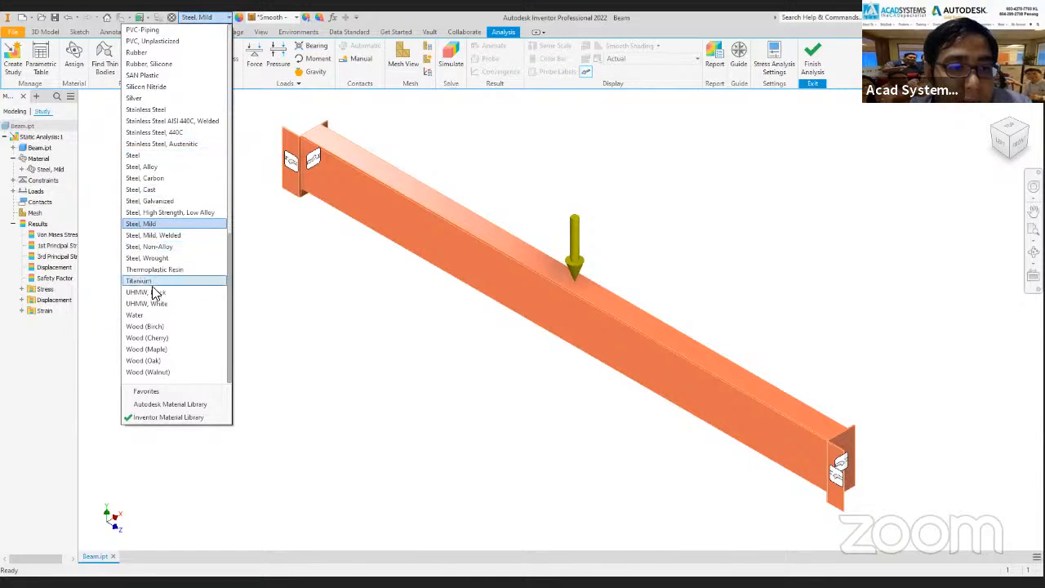
pyautogui.scroll(10, 152, 245)
pyautogui.scroll(2, 159, 131)
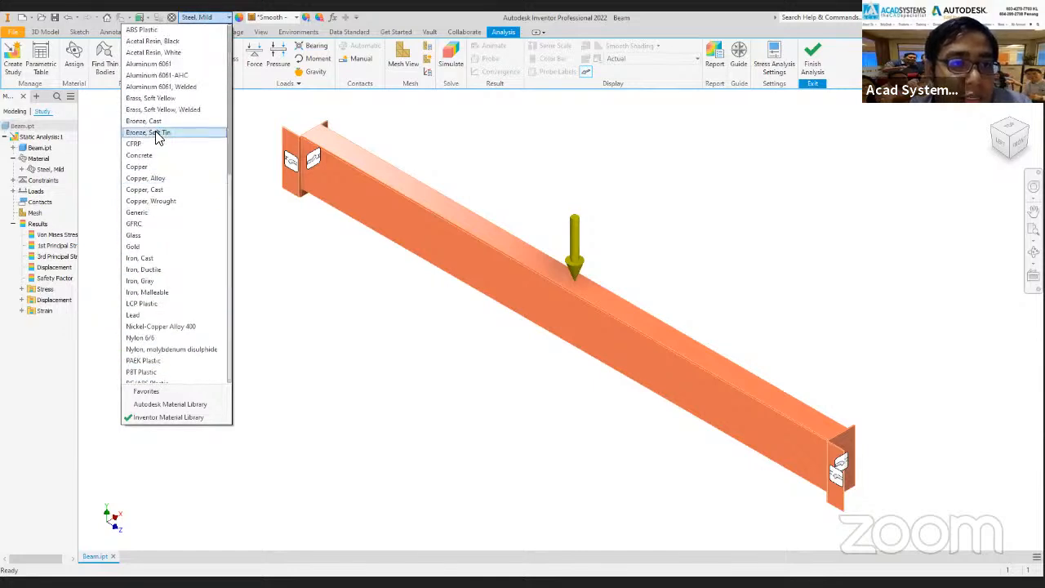
pyautogui.click(140, 214)
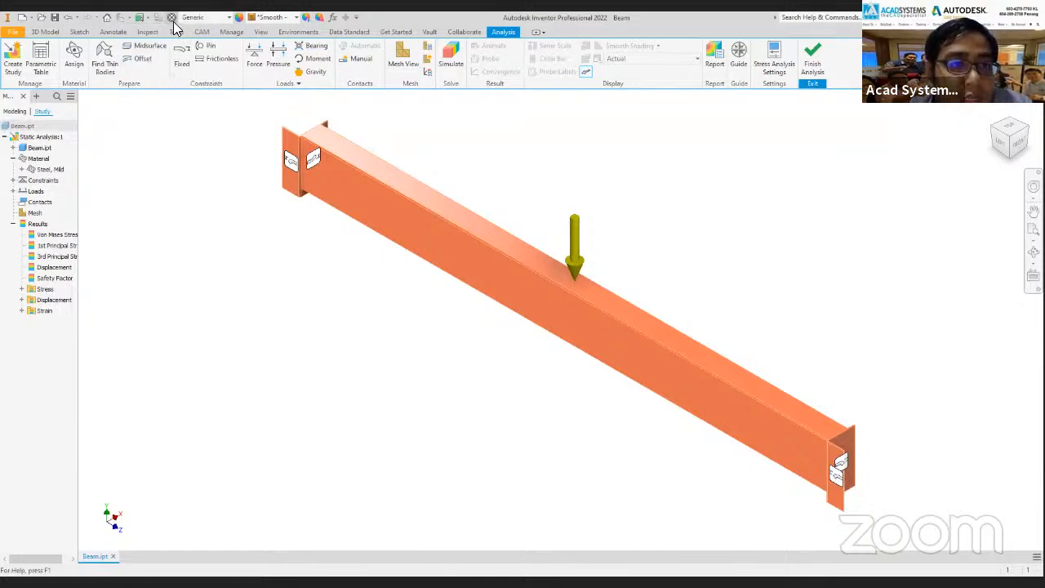
# Delete Stainless Steel, Steel, Mild and Steel from the document materials in the Material Browser.
pyautogui.click(172, 18)
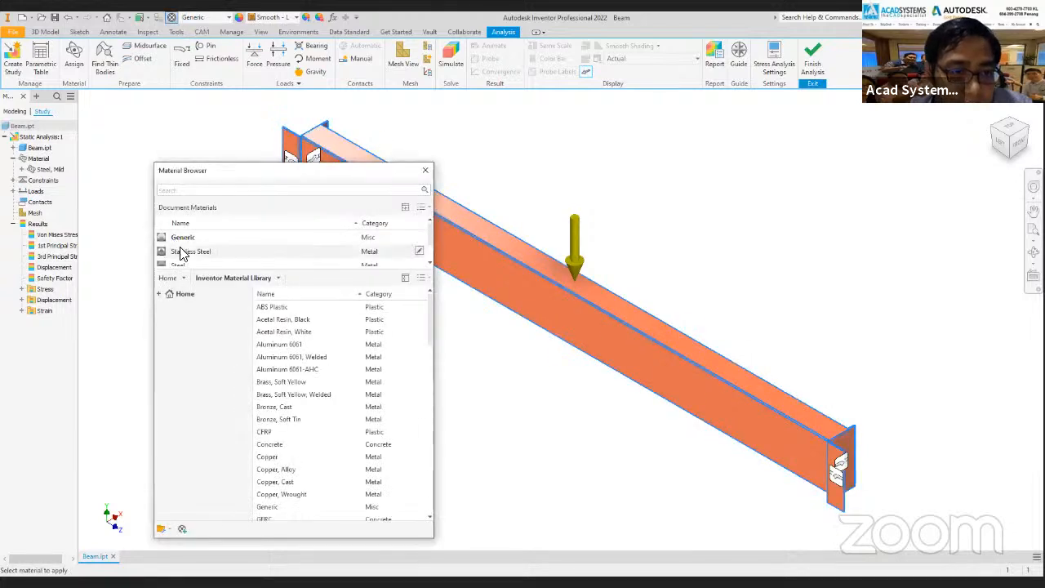
pyautogui.rightClick(202, 255)
pyautogui.click(230, 315)
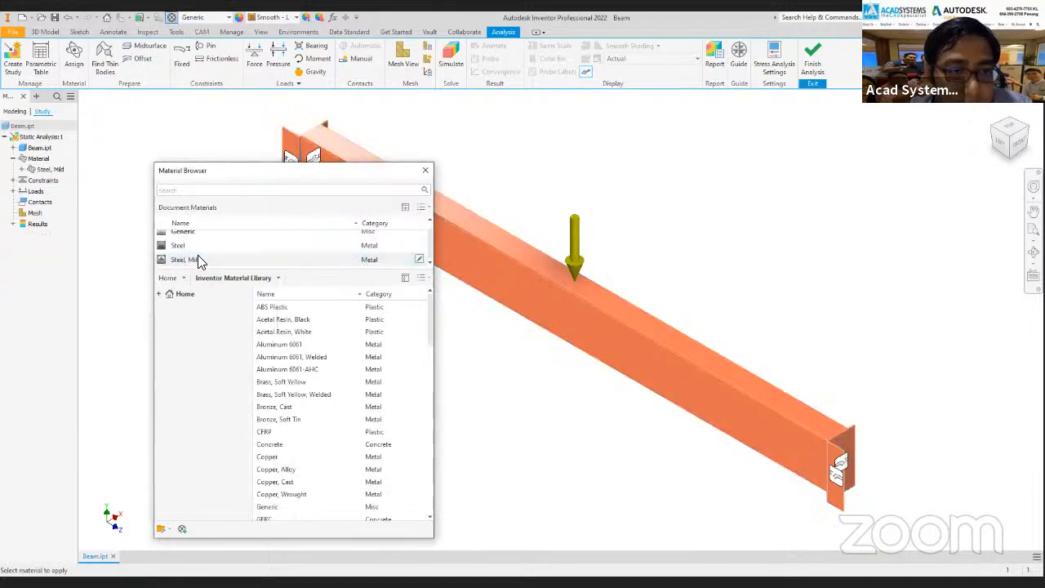
pyautogui.rightClick(215, 260)
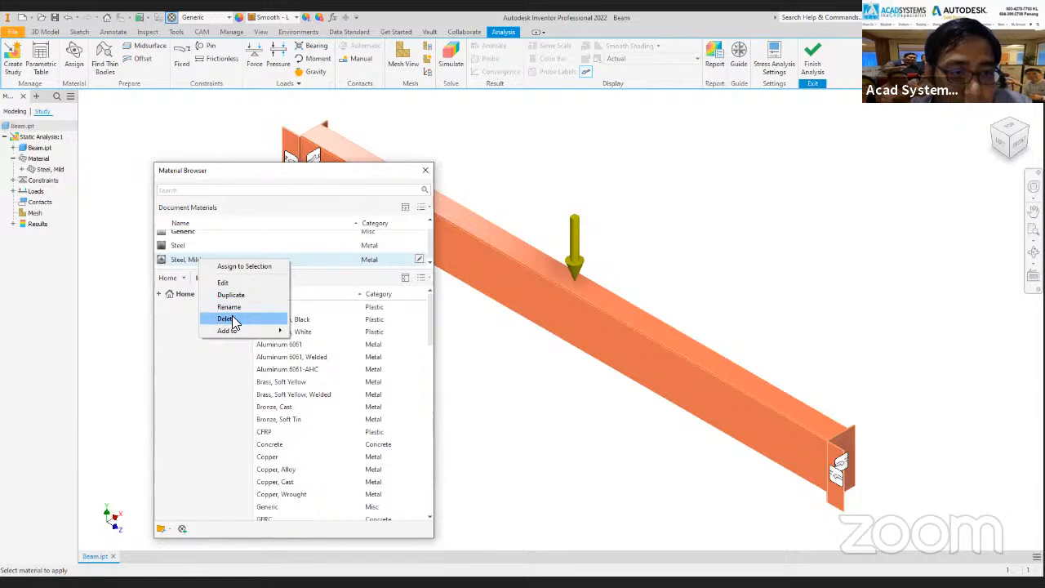
pyautogui.click(233, 321)
pyautogui.rightClick(187, 252)
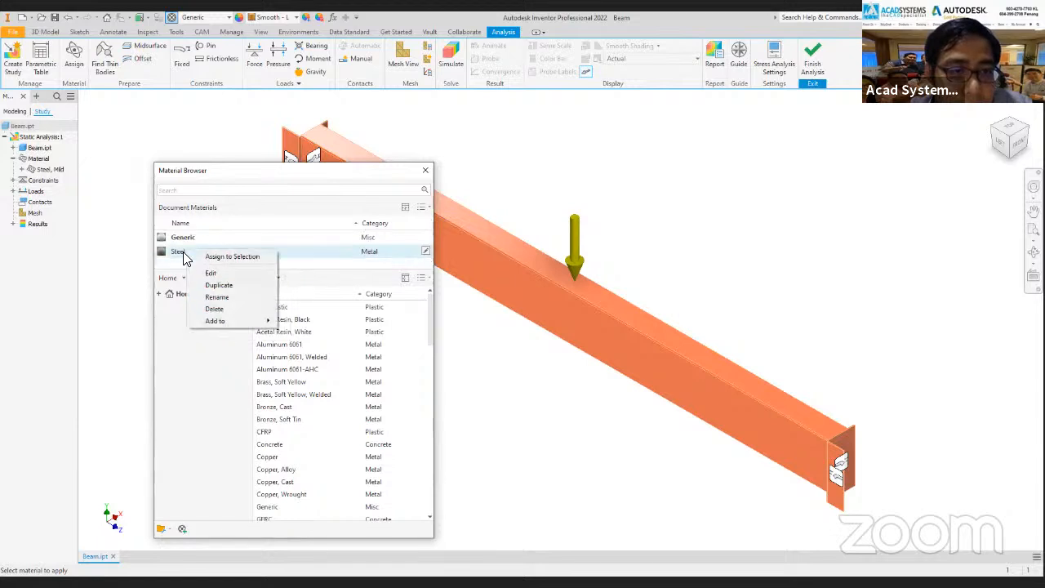
pyautogui.click(216, 309)
# Add Steel, Mild from the Inventor Material Library back to the document and open it in the Material Editor.
pyautogui.moveTo(217, 168); pyautogui.dragTo(218, 116)
pyautogui.scroll(-7, 293, 392)
pyautogui.scroll(-12, 295, 403)
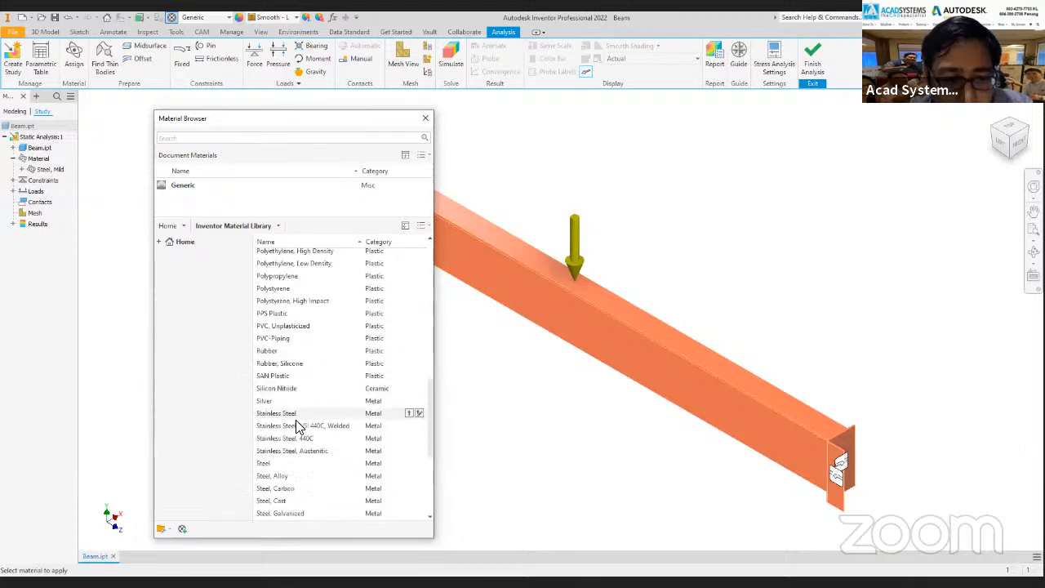
pyautogui.click(422, 396)
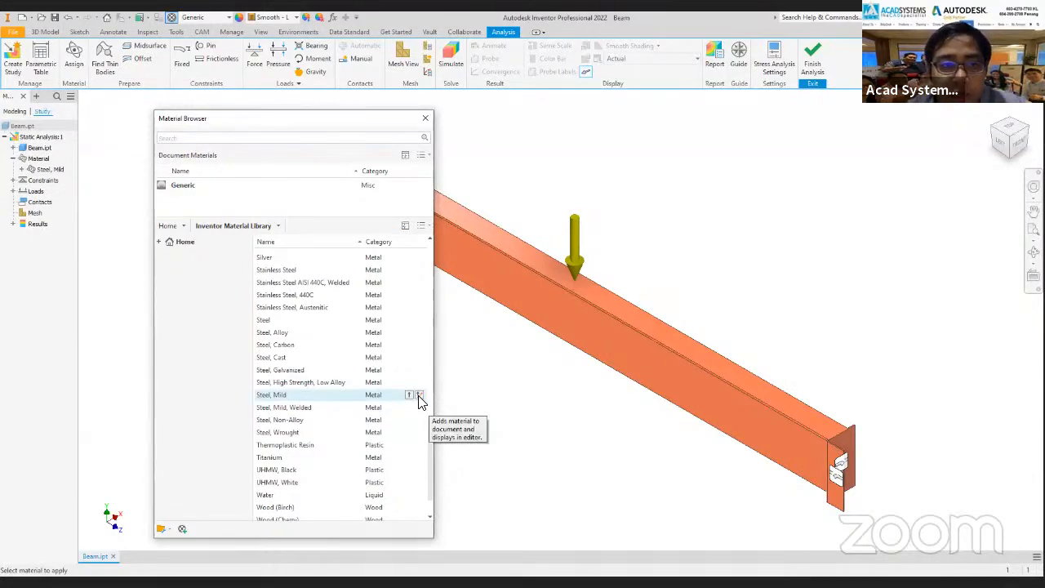
pyautogui.click(420, 397)
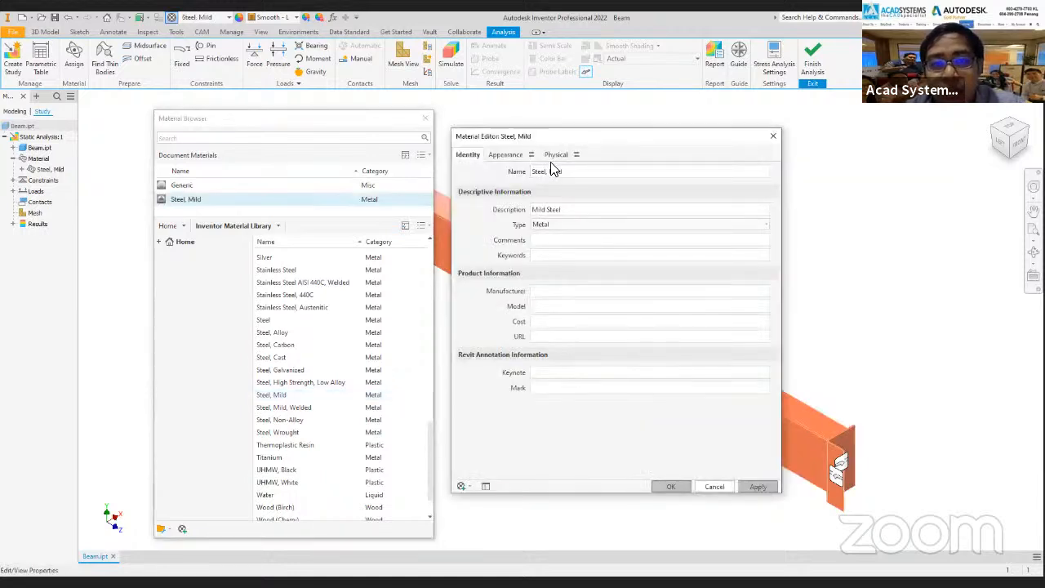
# Check the yield and tensile strength of Steel, Mild, and close the Material Editor and Material Browser.
pyautogui.click(552, 157)
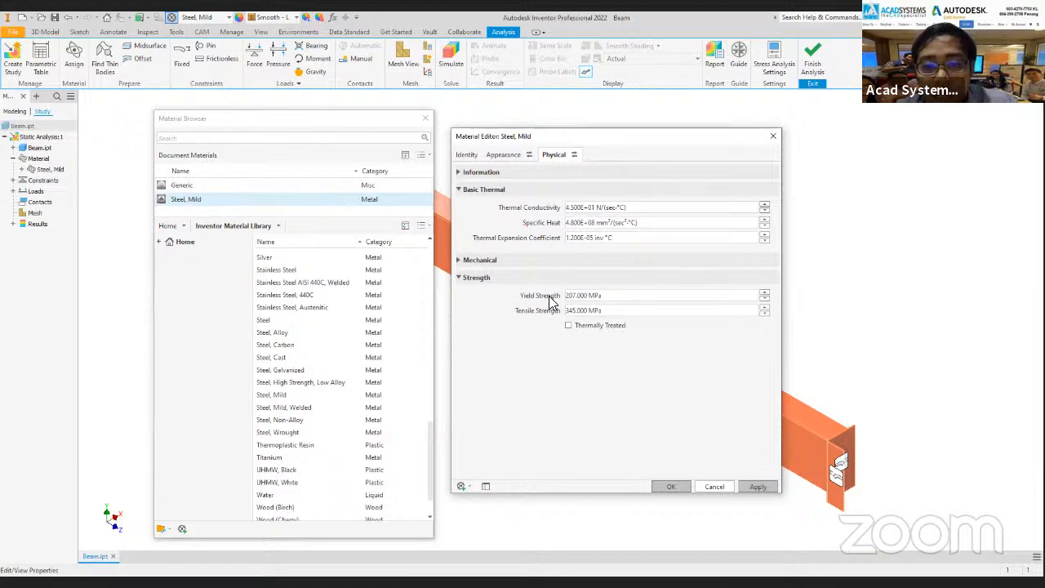
pyautogui.click(599, 310)
pyautogui.click(606, 297)
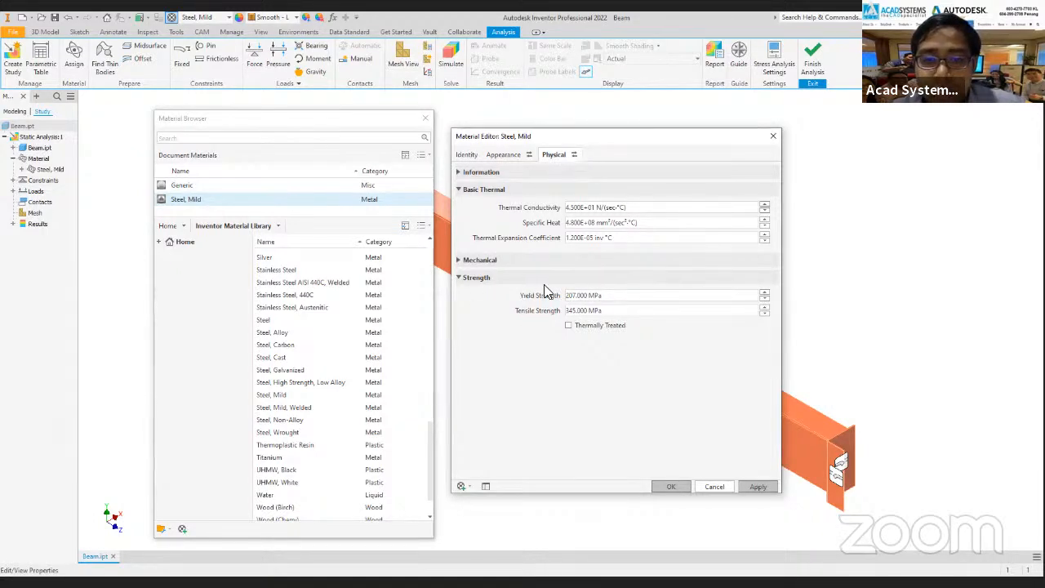
pyautogui.click(774, 141)
pyautogui.click(425, 119)
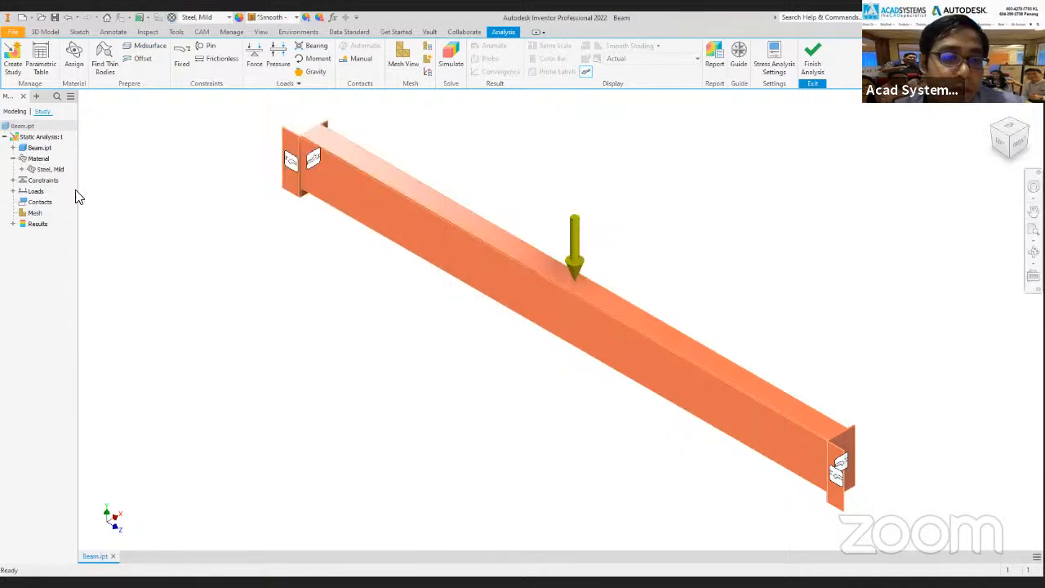
# Display the Von Mises stress result of the static analysis on the beam.
pyautogui.doubleClick(35, 214)
pyautogui.click(322, 103)
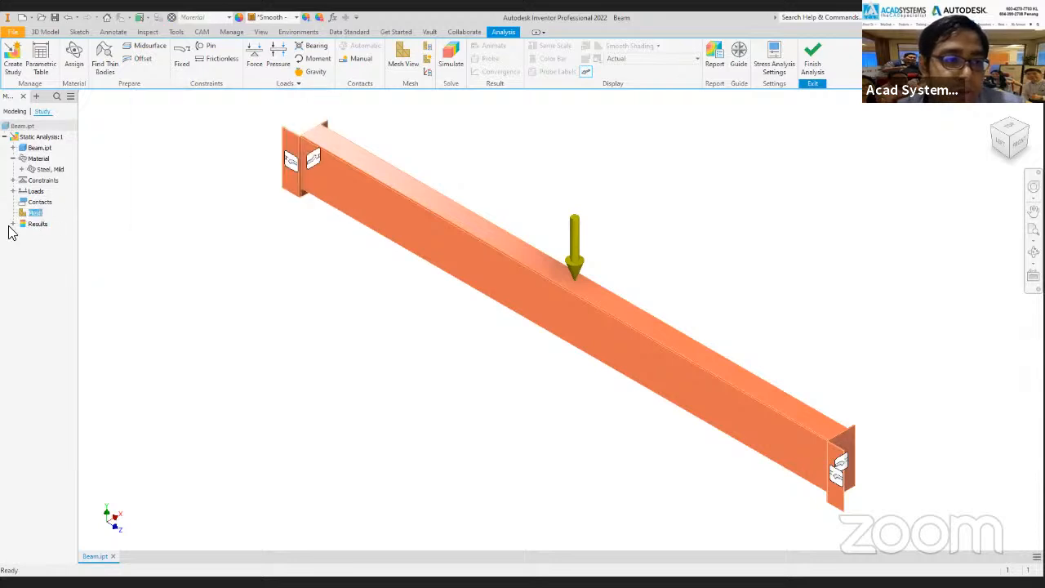
pyautogui.click(13, 224)
pyautogui.click(37, 236)
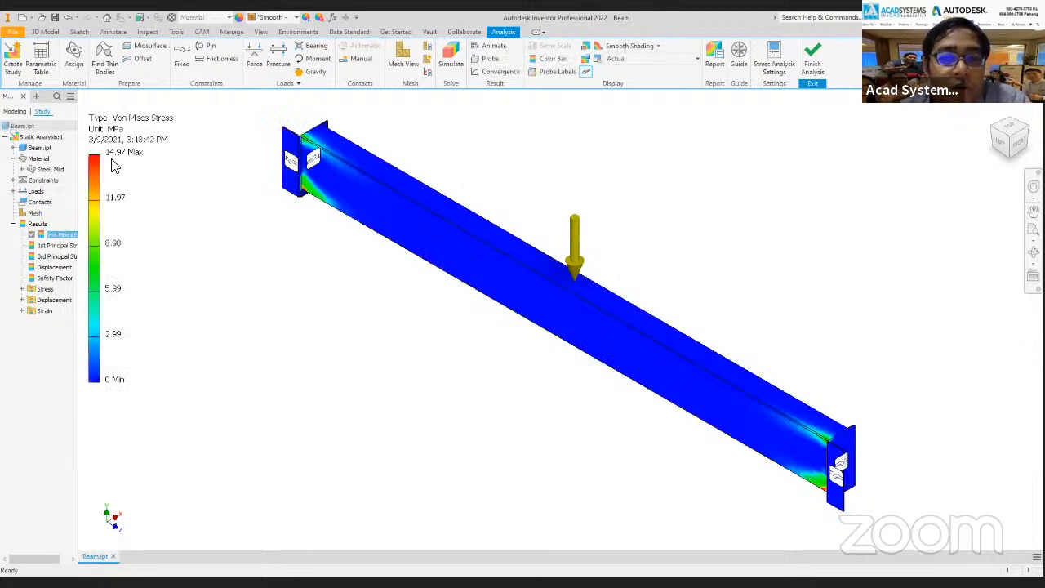
pyautogui.click(13, 224)
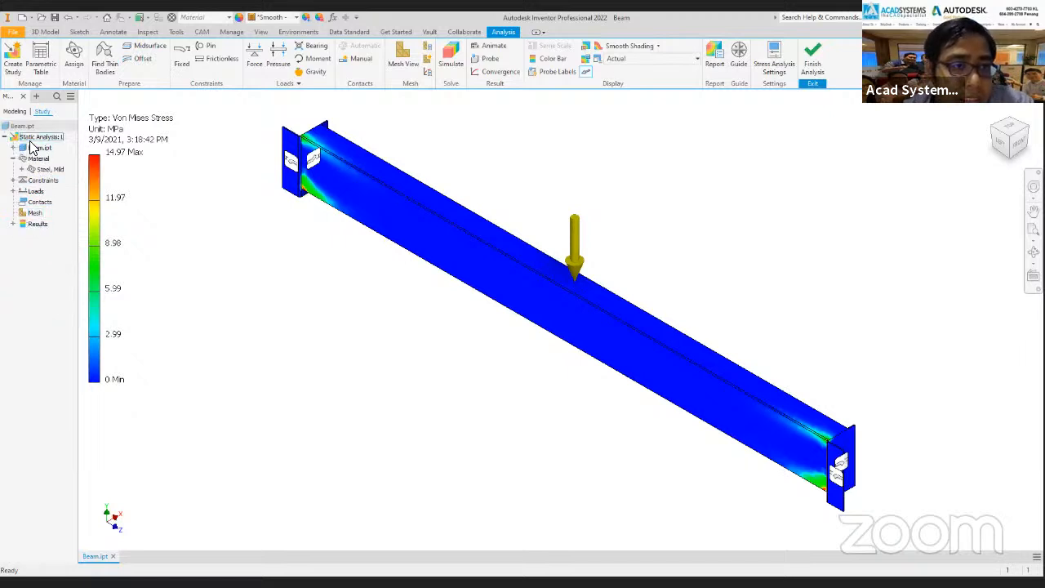
pyautogui.click(41, 137)
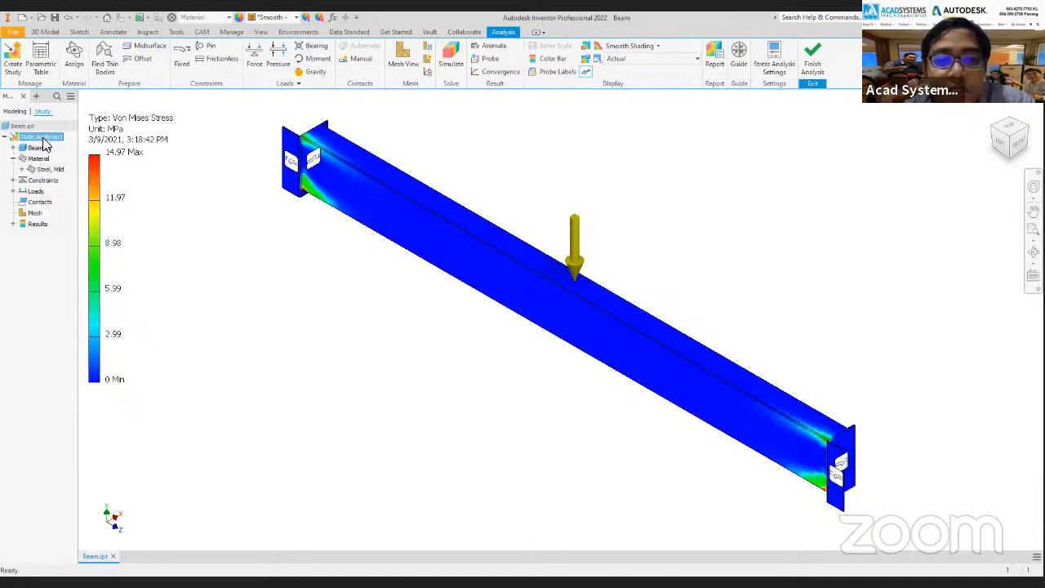
pyautogui.click(352, 139)
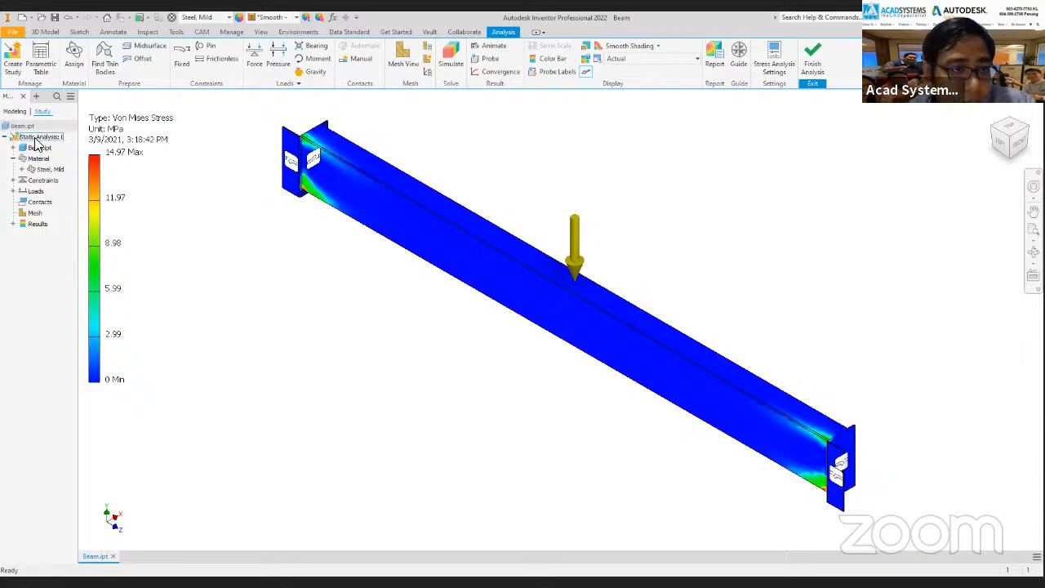
# Delete the fixed constraint that holds both ends of the beam.
pyautogui.scroll(5, 854, 499)
pyautogui.moveTo(747, 440); pyautogui.dragTo(691, 411, button='middle')
pyautogui.scroll(-3, 691, 412)
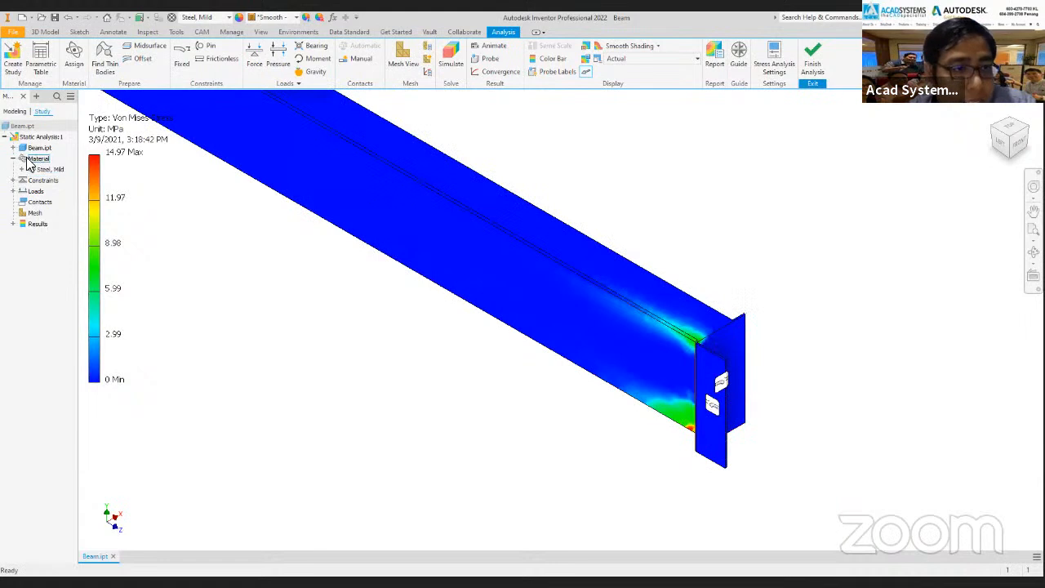
pyautogui.click(13, 180)
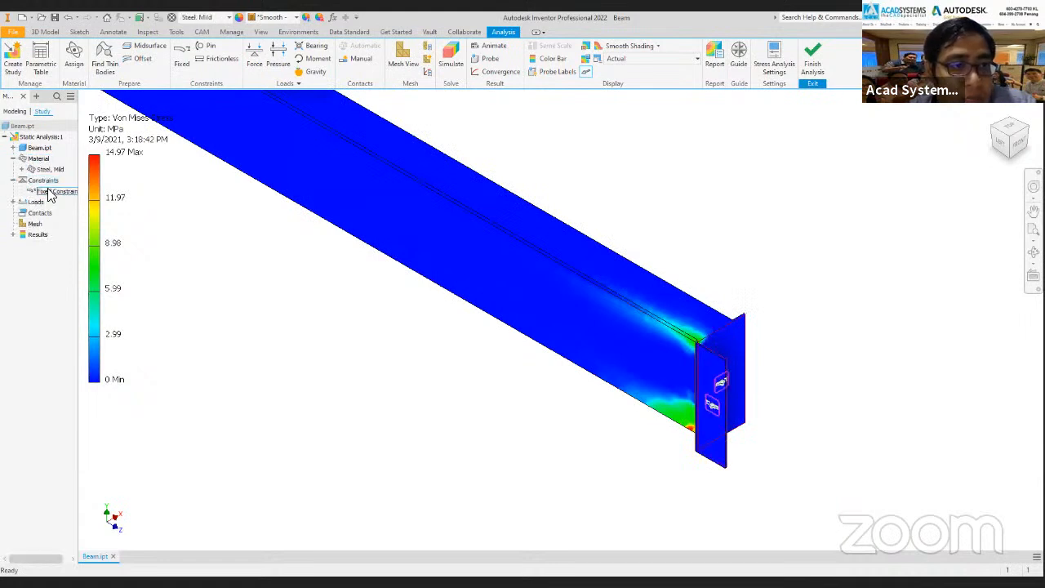
pyautogui.scroll(-5, 302, 266)
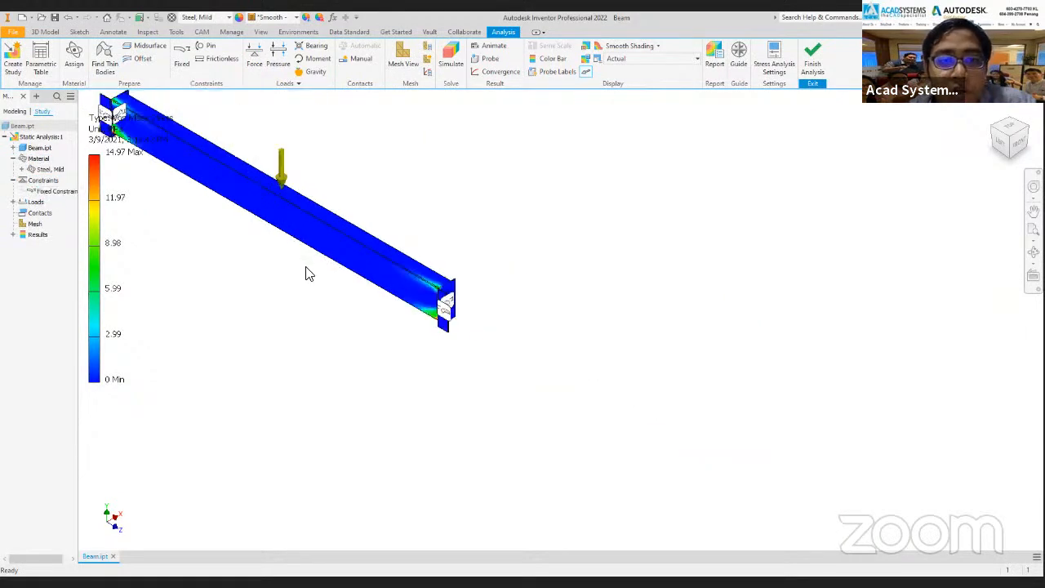
pyautogui.moveTo(303, 268); pyautogui.dragTo(485, 327, button='middle')
pyautogui.rightClick(59, 193)
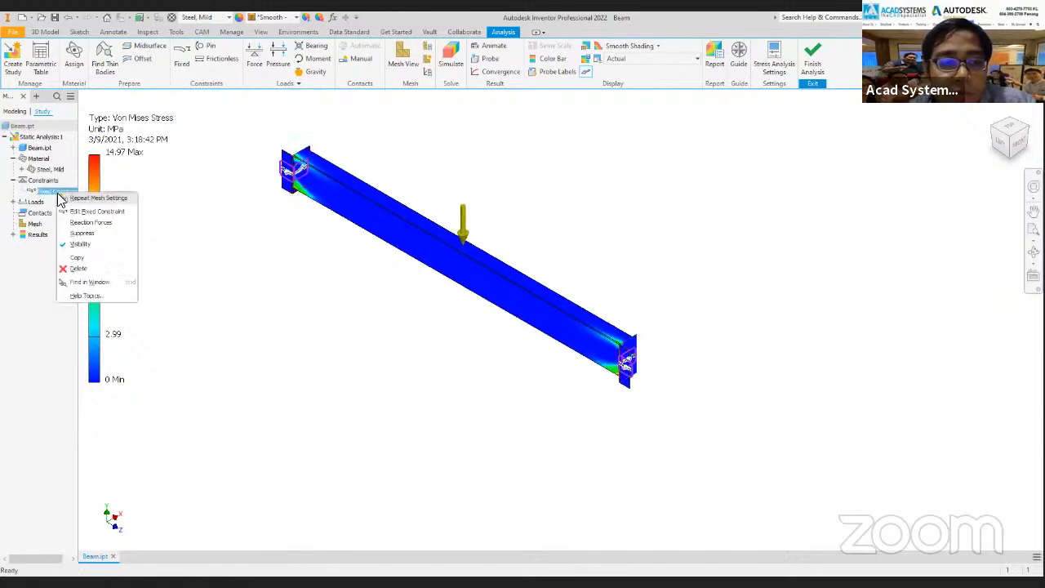
pyautogui.click(79, 270)
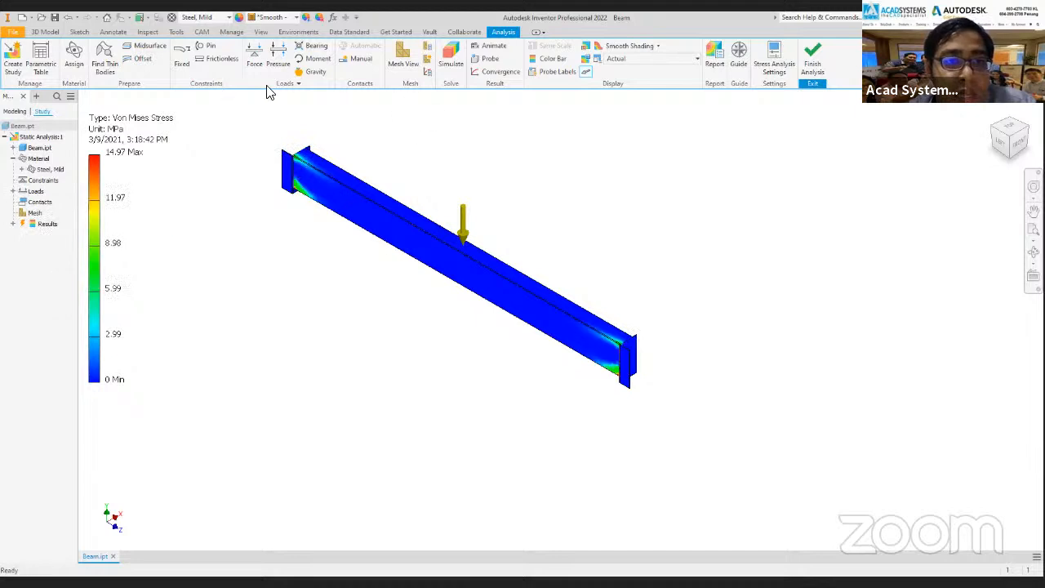
# Start a frictionless constraint on the narrow bottom faces of the end plate at one end of the beam.
pyautogui.click(222, 57)
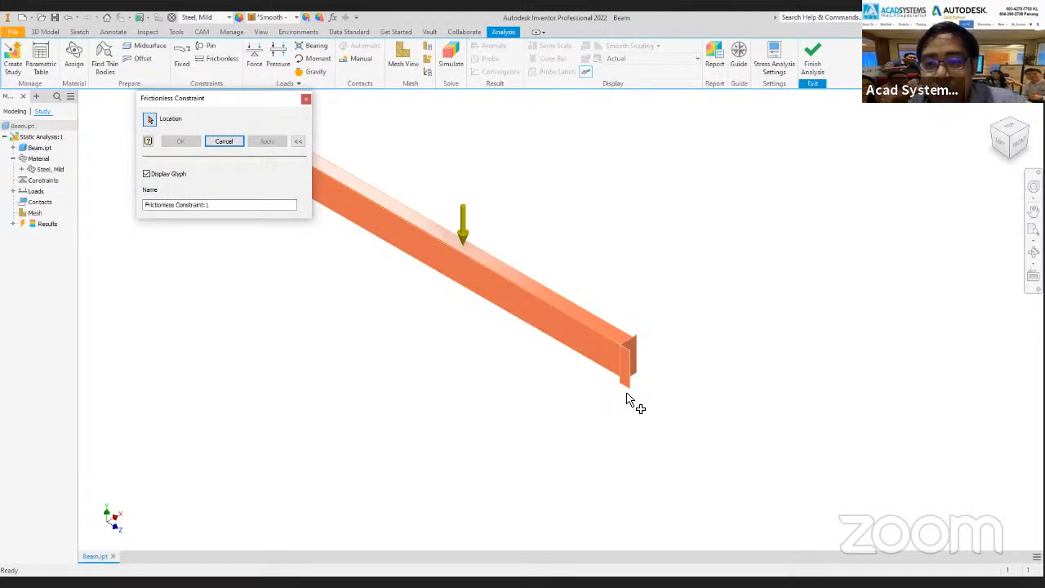
pyautogui.keyDown('shift'); pyautogui.moveTo(587, 333); pyautogui.dragTo(618, 215, button='middle'); pyautogui.keyUp('shift')
pyautogui.scroll(10, 636, 156)
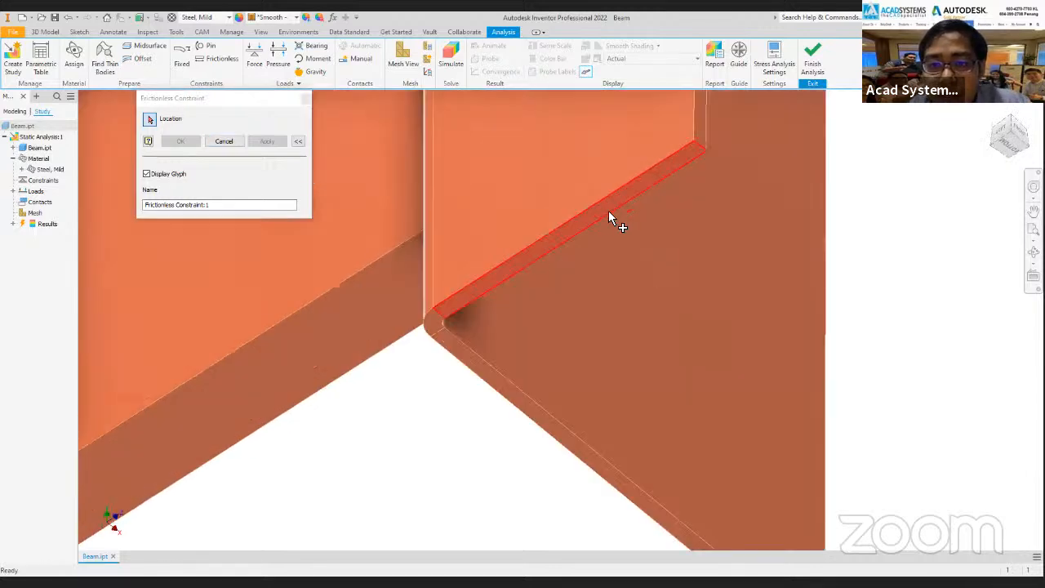
pyautogui.click(588, 218)
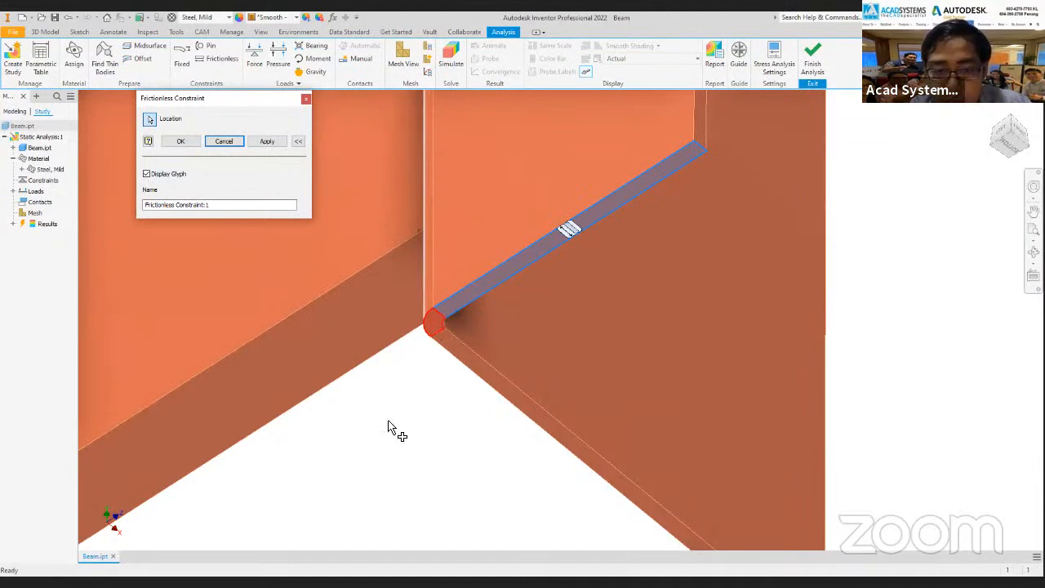
pyautogui.scroll(-10, 488, 449)
pyautogui.keyDown('shift'); pyautogui.moveTo(488, 457); pyautogui.dragTo(518, 356, button='middle'); pyautogui.keyUp('shift')
pyautogui.scroll(10, 432, 416)
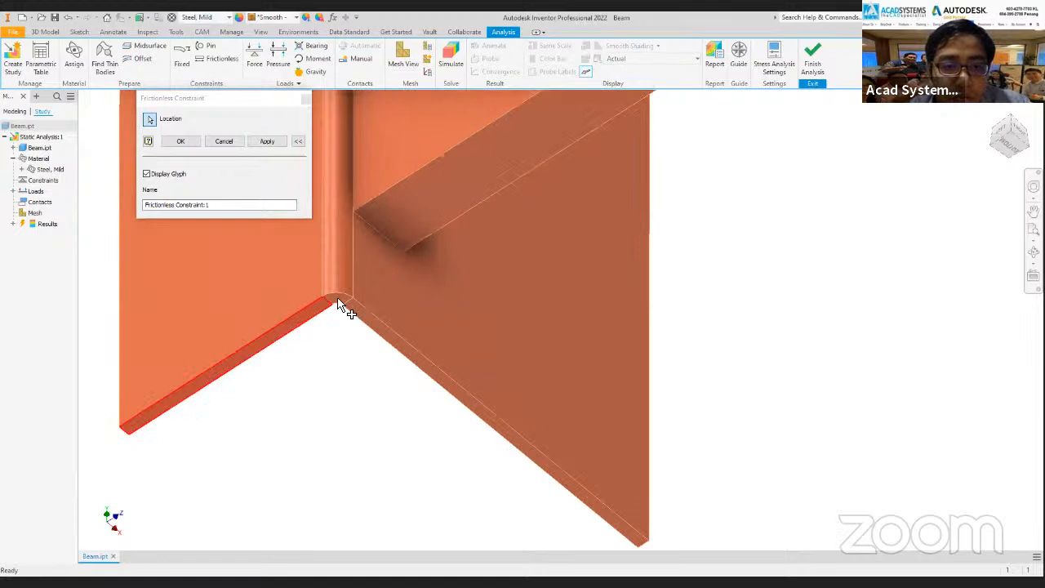
pyautogui.click(336, 301)
# Extend the frictionless constraint to the bottom faces at the beam's other end and create it.
pyautogui.scroll(-10, 684, 257)
pyautogui.keyDown('shift'); pyautogui.moveTo(684, 257); pyautogui.dragTo(644, 303, button='middle'); pyautogui.keyUp('shift')
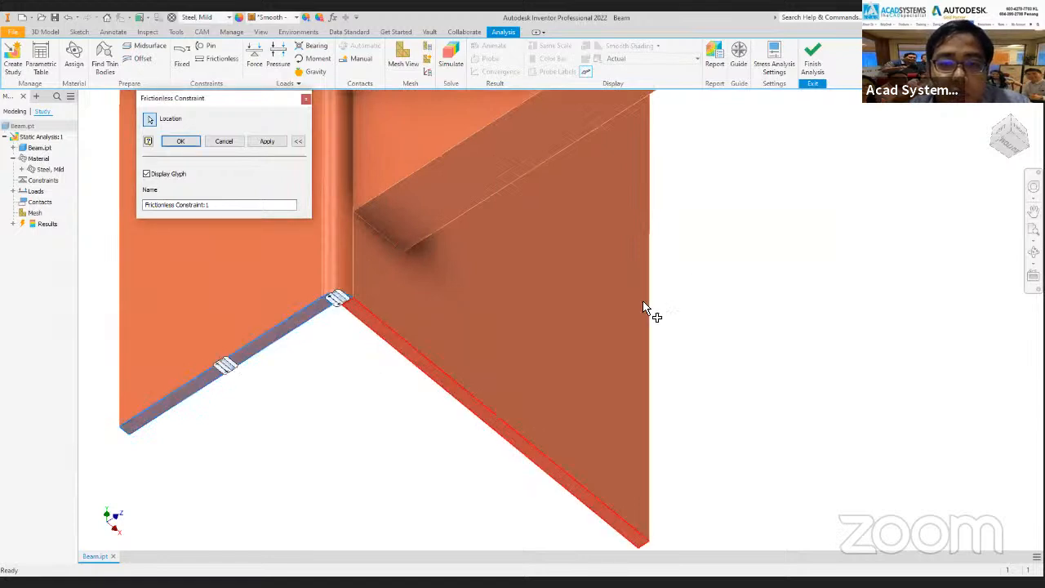
pyautogui.scroll(4, 716, 273)
pyautogui.moveTo(684, 275); pyautogui.dragTo(548, 347, button='middle')
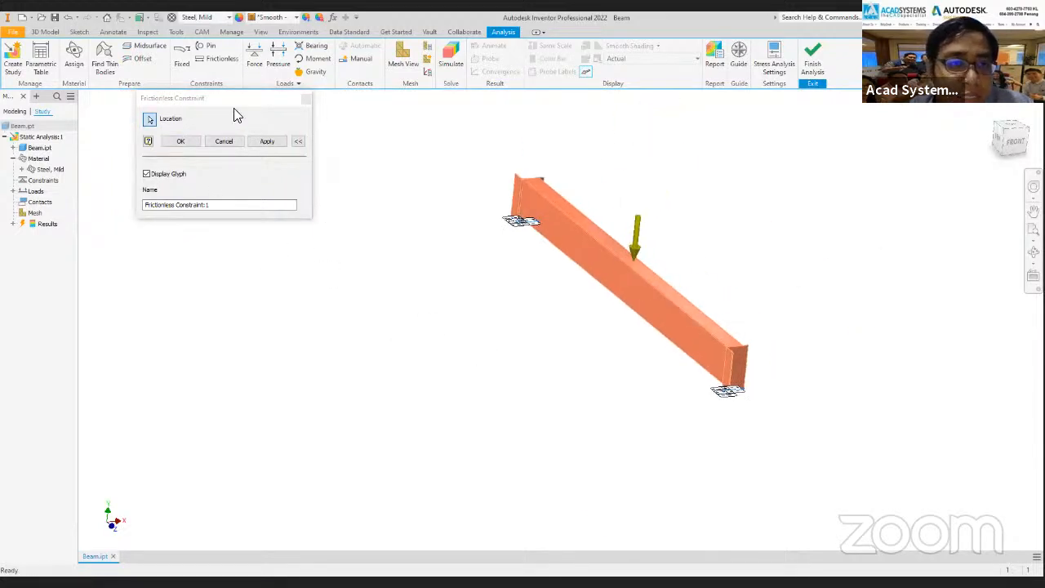
pyautogui.click(181, 142)
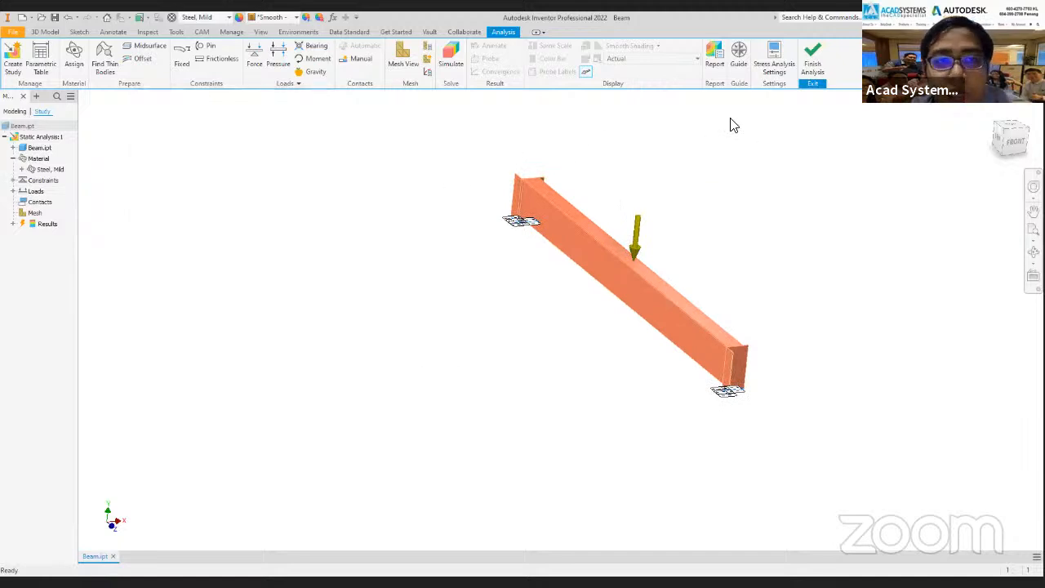
# Run the static analysis simulation with the frictionless supports and close the Simulate dialog.
pyautogui.click(452, 65)
pyautogui.click(296, 202)
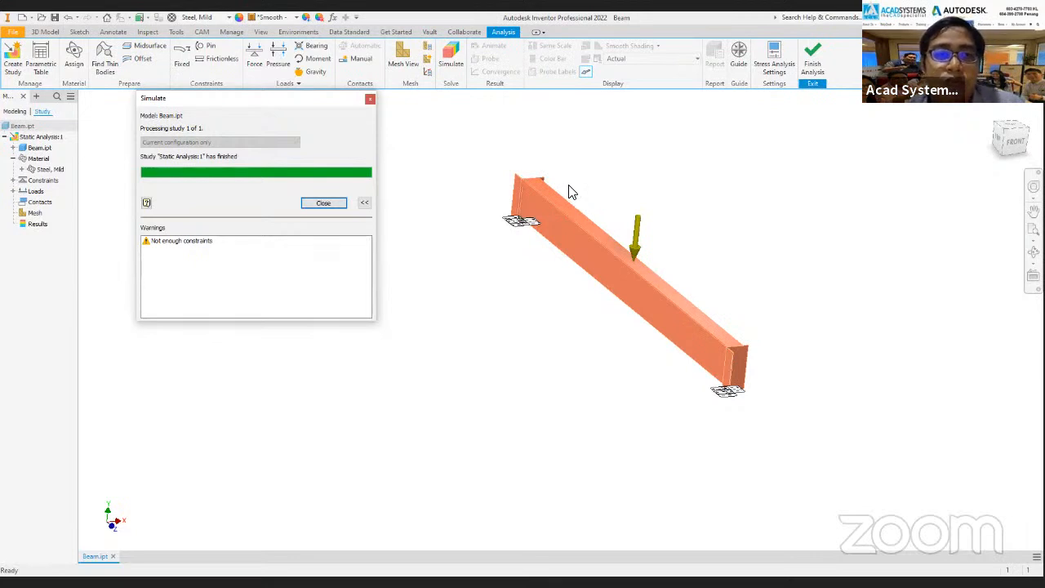
pyautogui.click(372, 100)
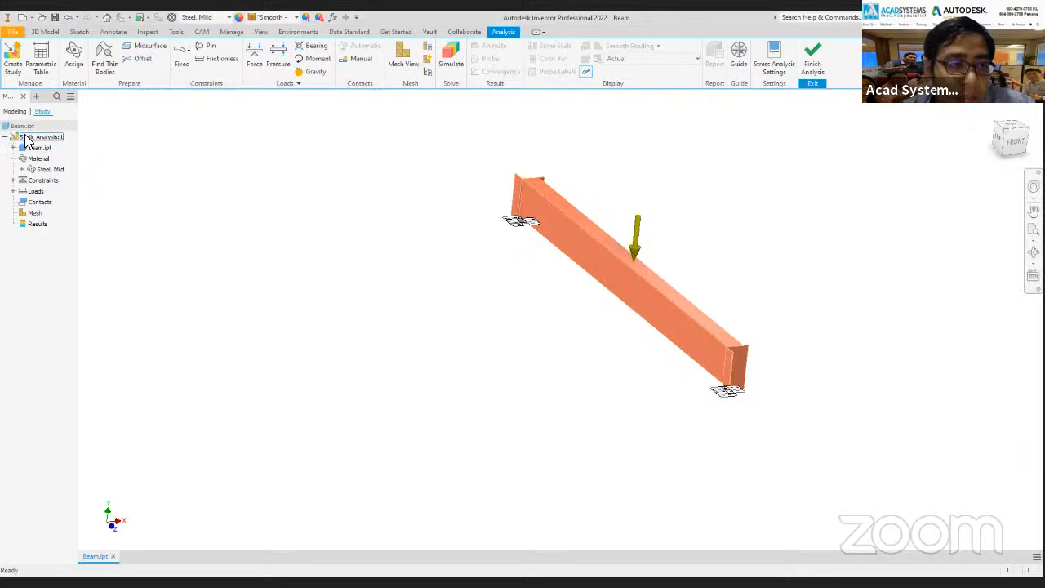
pyautogui.click(15, 65)
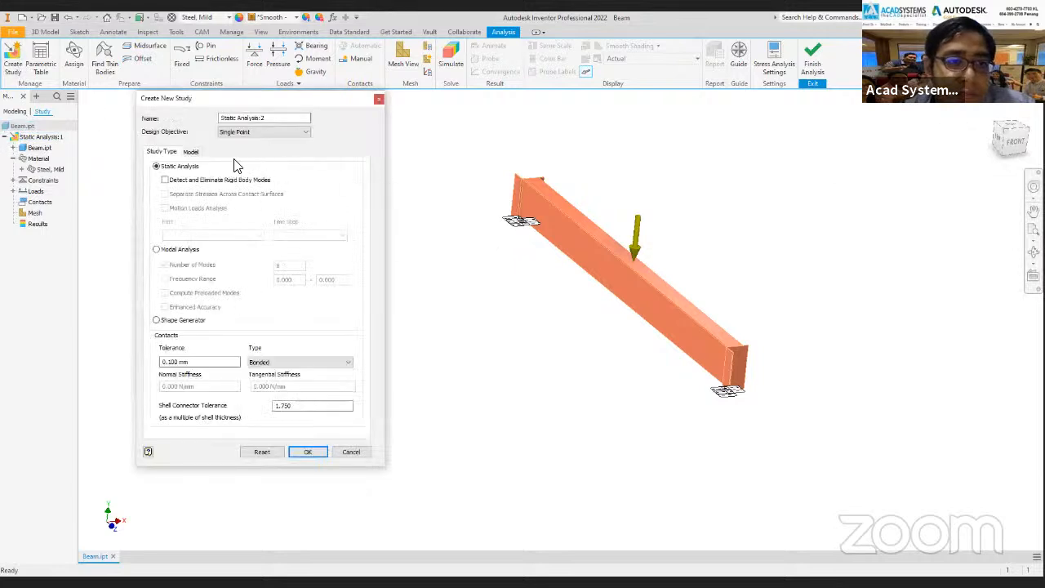
pyautogui.click(165, 180)
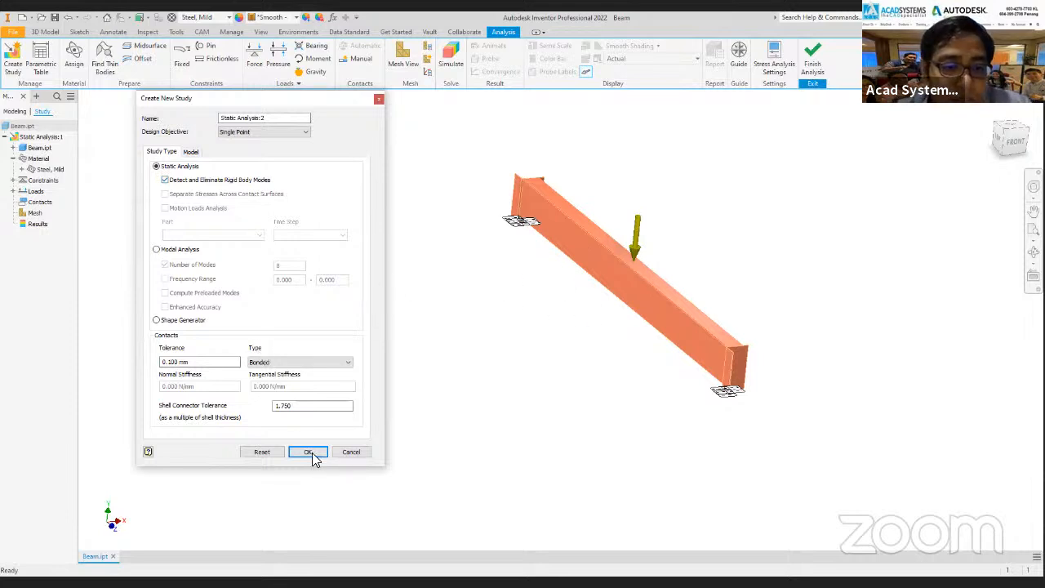
pyautogui.click(351, 453)
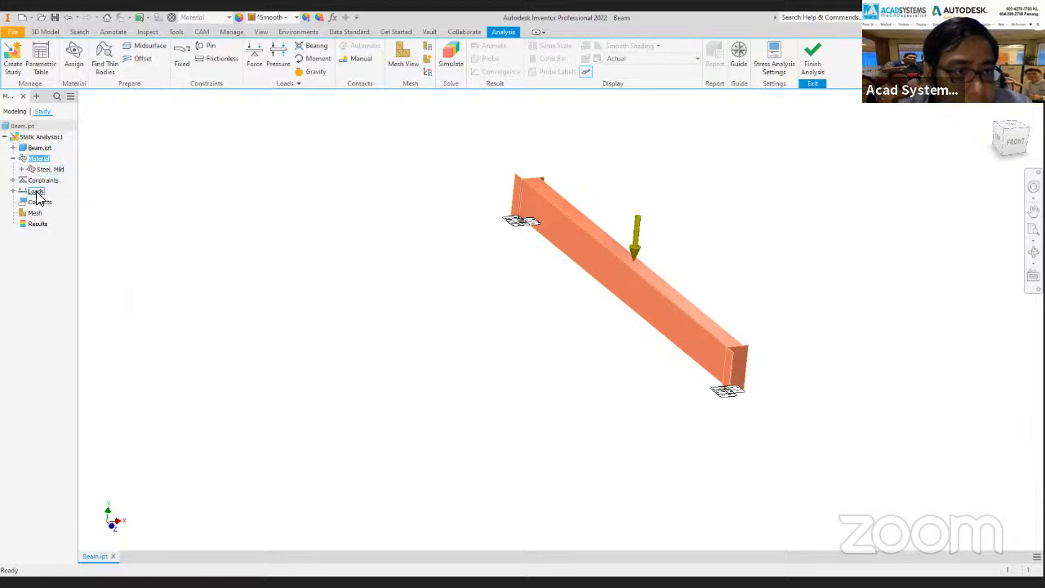
# Enable Detect and Eliminate Rigid Body Modes in the properties of the Static Analysis:1 study.
pyautogui.rightClick(39, 137)
pyautogui.click(72, 172)
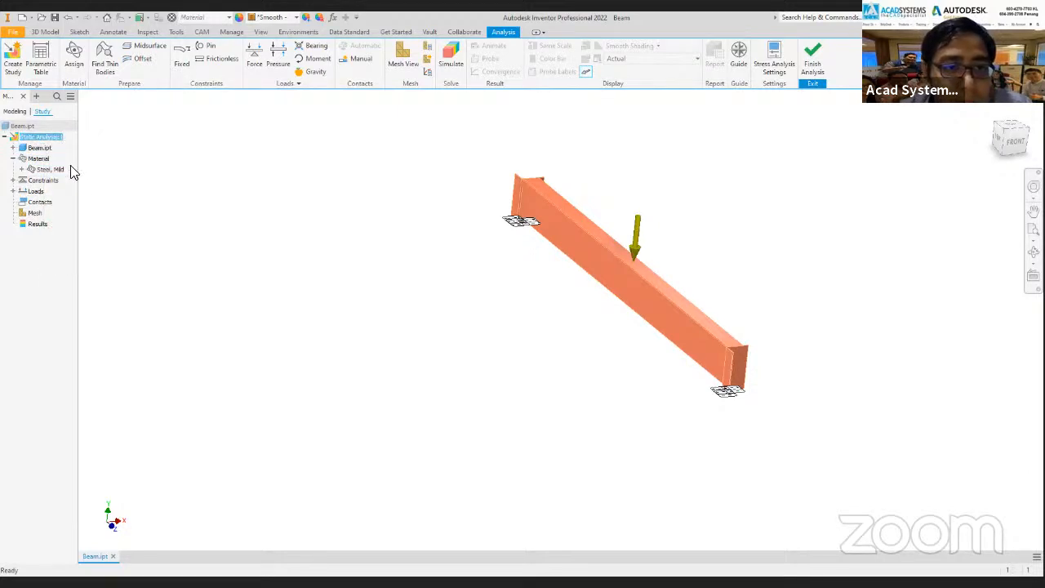
pyautogui.click(164, 180)
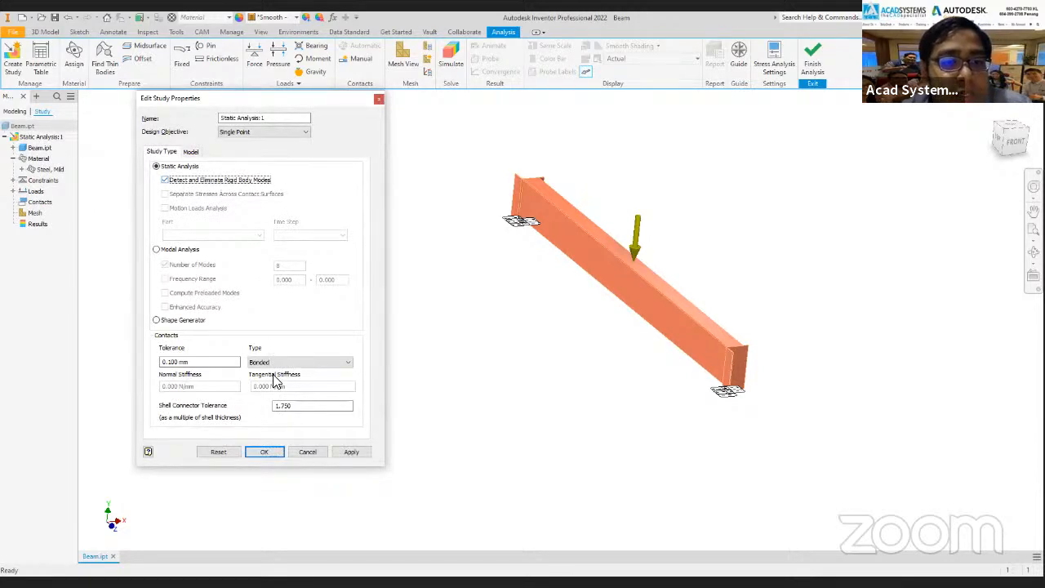
pyautogui.click(275, 452)
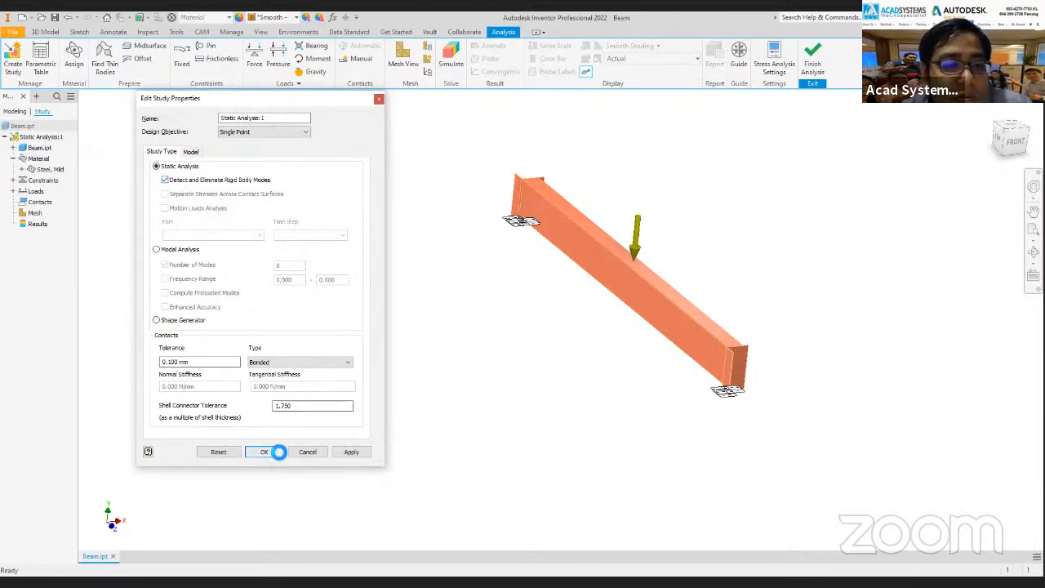
pyautogui.click(7, 74)
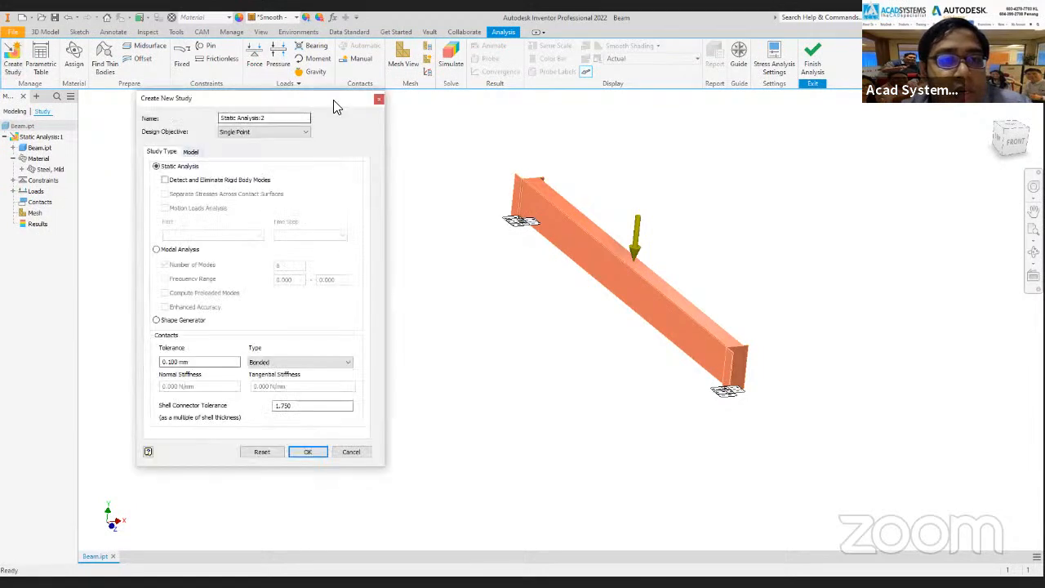
pyautogui.click(379, 102)
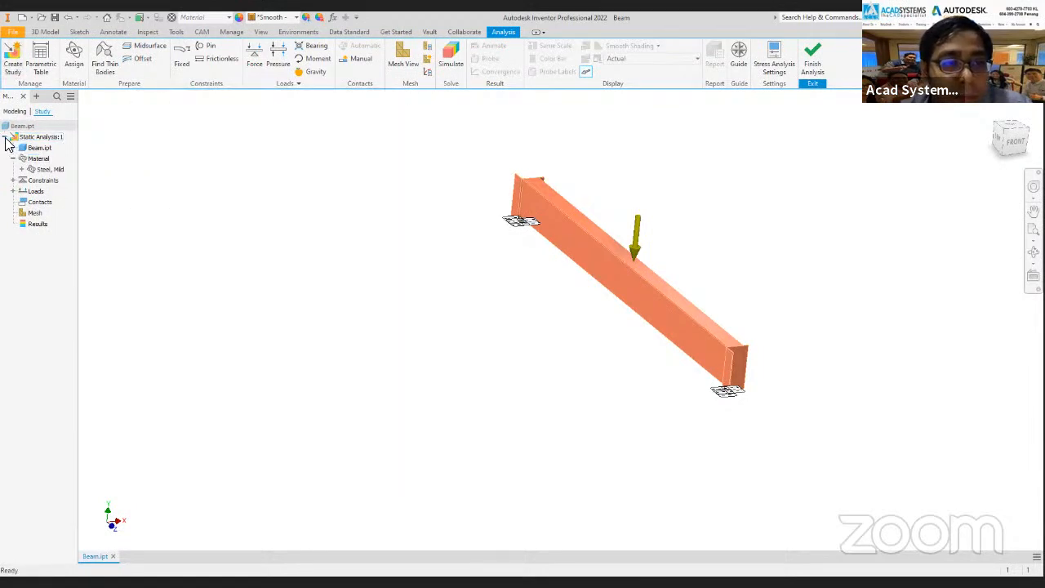
pyautogui.click(4, 136)
pyautogui.rightClick(60, 136)
pyautogui.press('Escape')
pyautogui.click(5, 138)
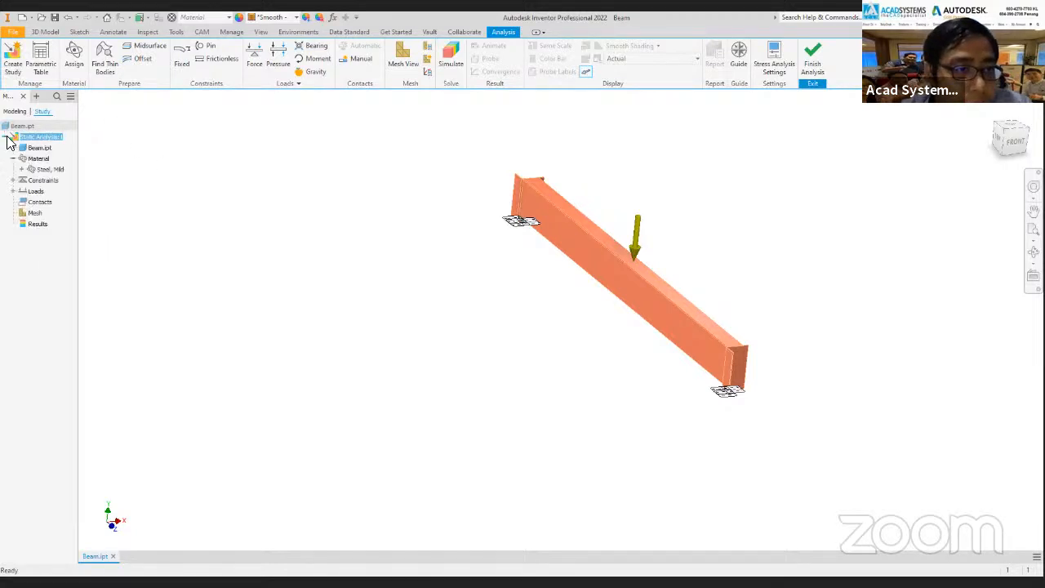
# Expand the study's constraints and recheck the rigid body mode setting in its study properties.
pyautogui.click(13, 180)
pyautogui.rightClick(49, 136)
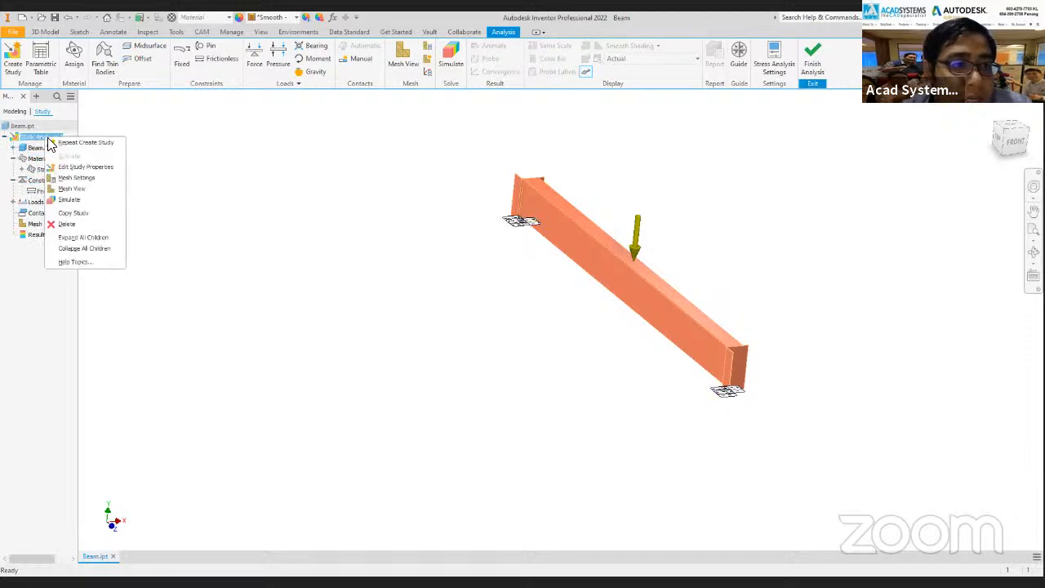
pyautogui.click(73, 167)
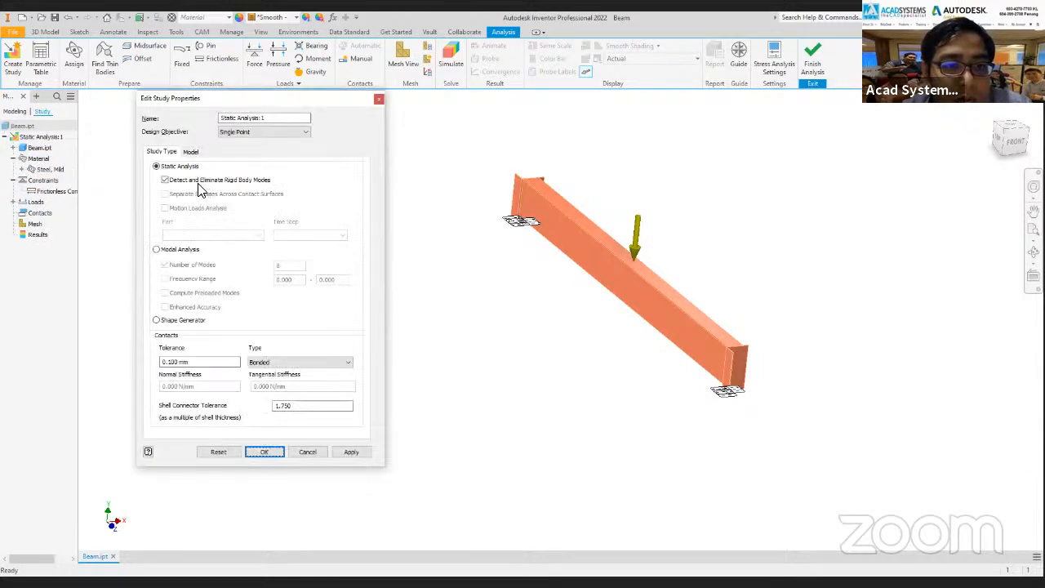
pyautogui.click(263, 453)
# Display the beam's mesh and rerun the static analysis simulation with the frictionless supports.
pyautogui.click(415, 62)
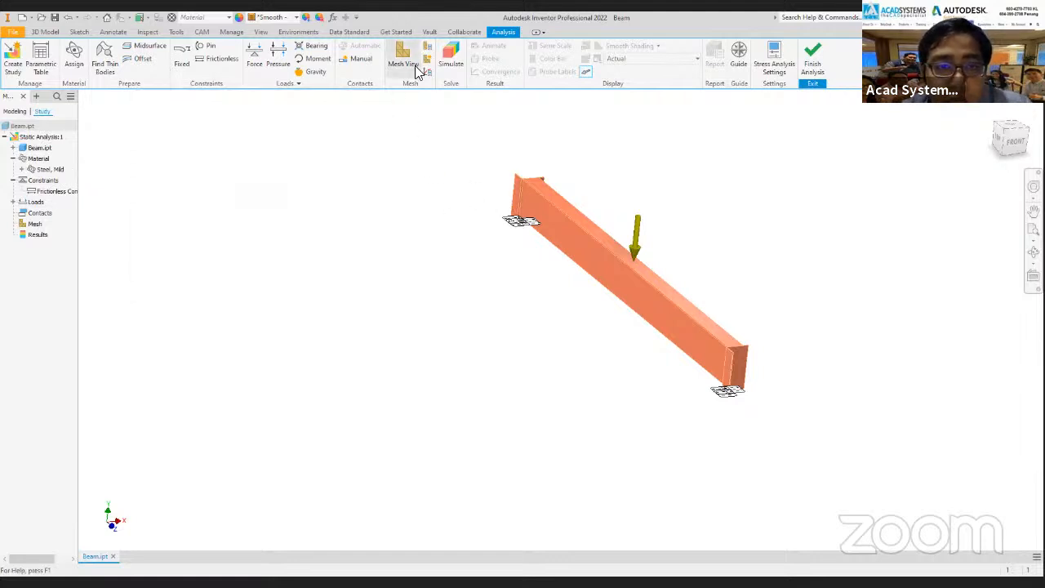
pyautogui.moveTo(536, 254); pyautogui.dragTo(486, 259, button='middle')
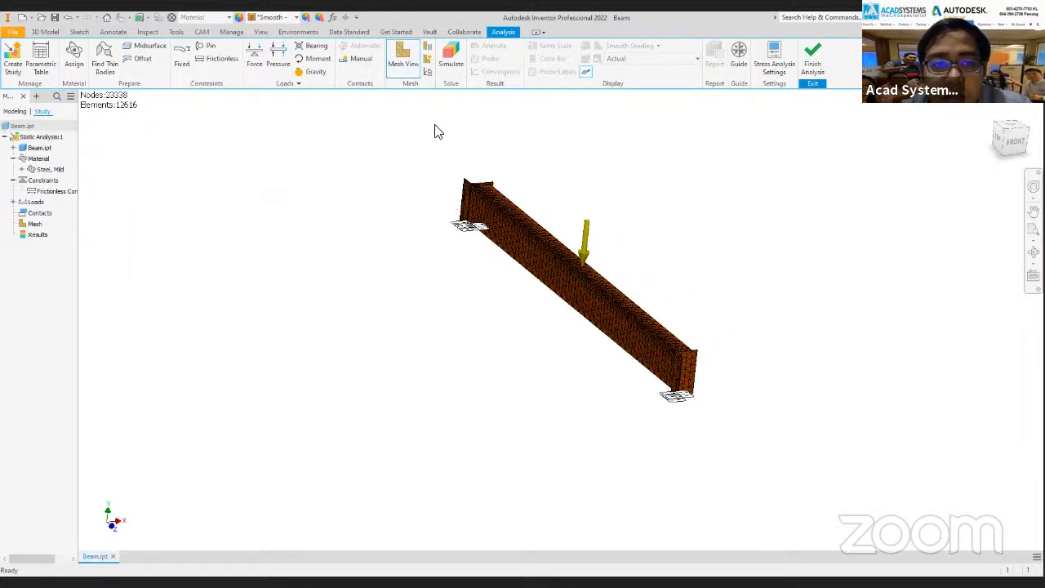
pyautogui.scroll(3, 613, 278)
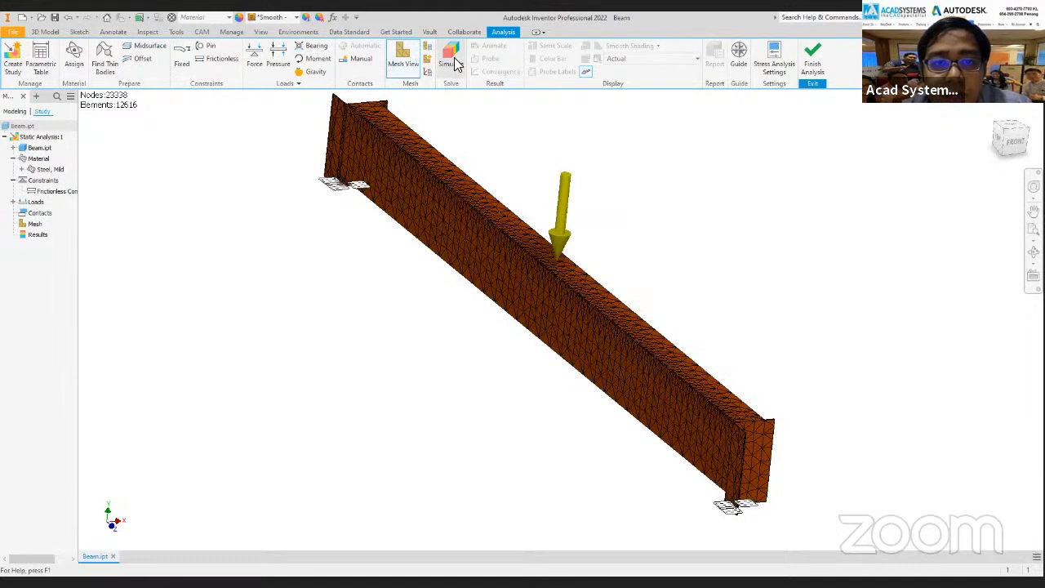
pyautogui.click(451, 58)
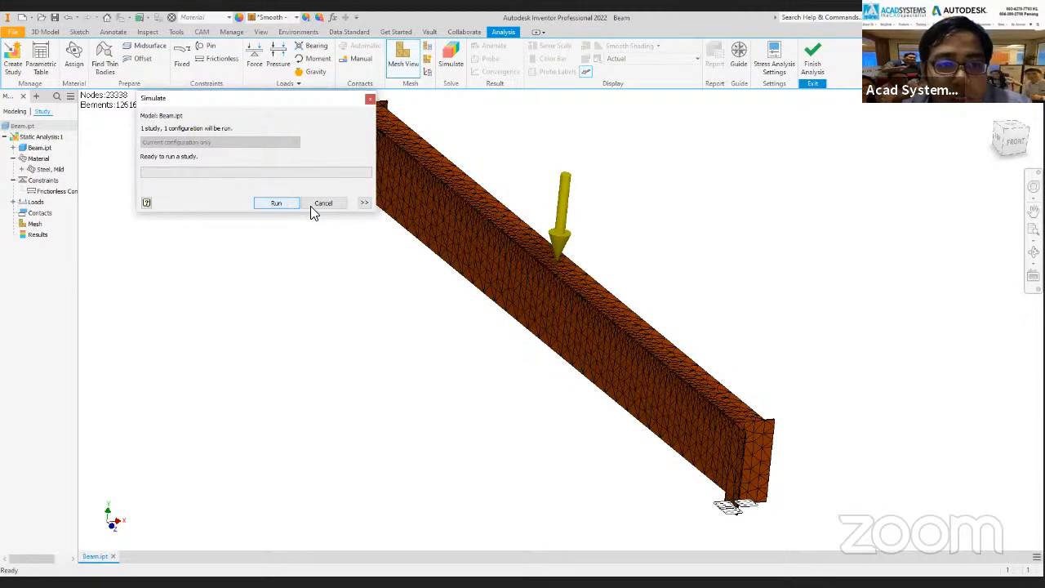
pyautogui.click(294, 203)
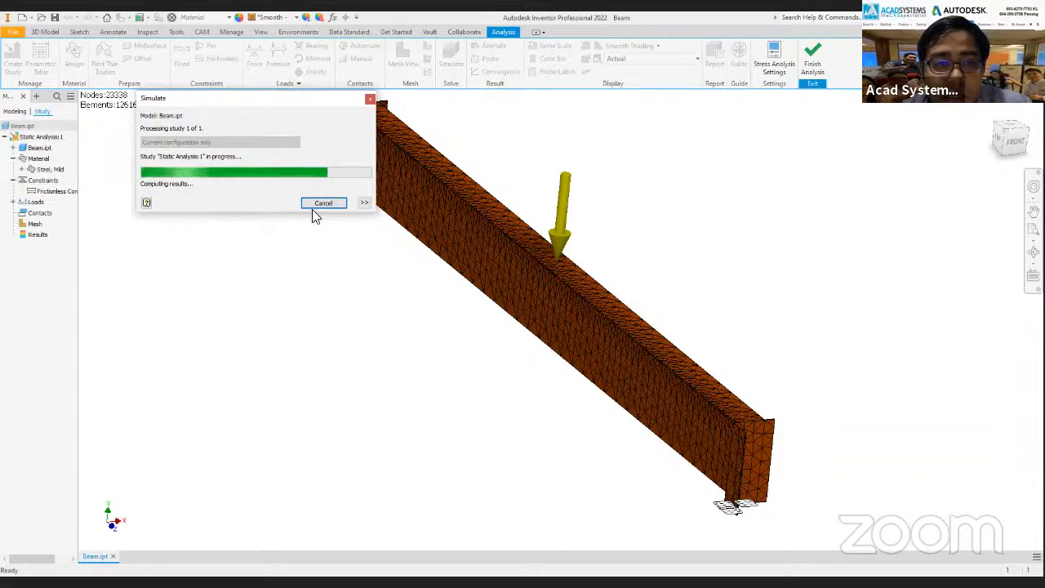
# Exaggerate the beam's displayed deformation with the Adjusted x1 scale and reduce it to Adjusted x0.5.
pyautogui.keyDown('shift'); pyautogui.moveTo(613, 317); pyautogui.dragTo(701, 249, button='middle'); pyautogui.keyUp('shift')
pyautogui.press('F6')
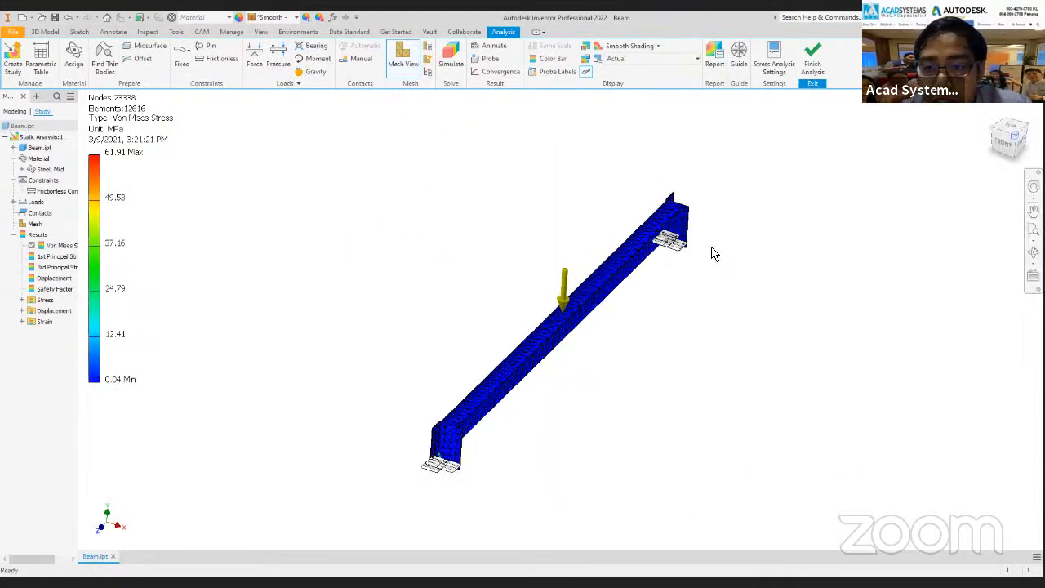
pyautogui.click(695, 59)
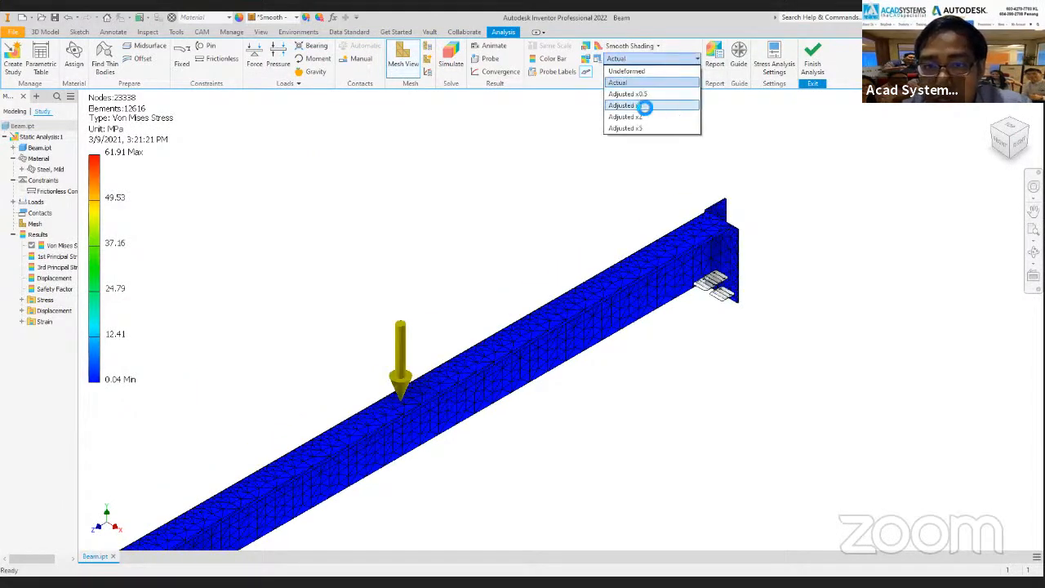
pyautogui.click(645, 104)
pyautogui.click(695, 59)
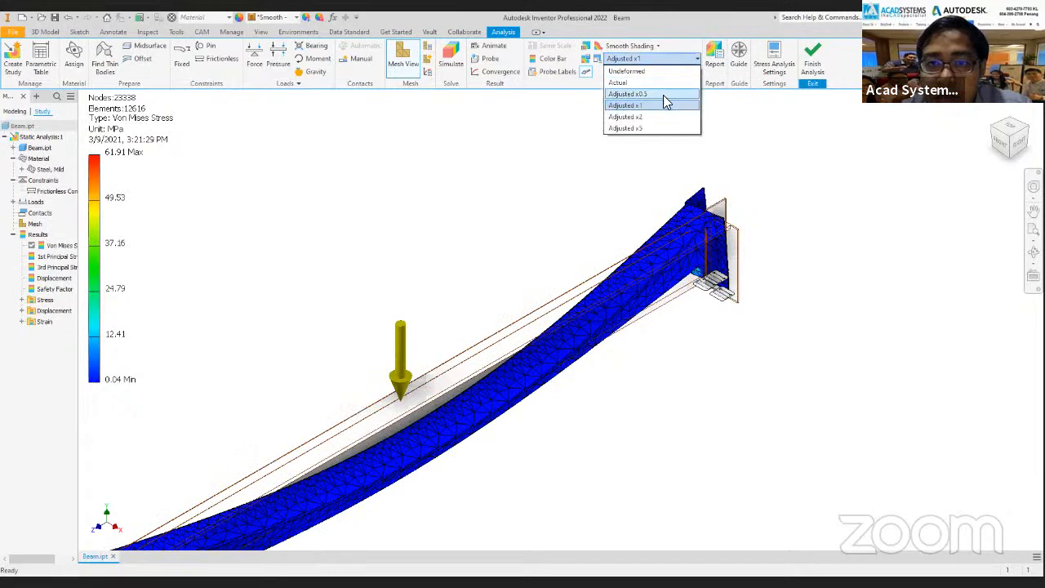
pyautogui.click(654, 110)
# Examine the Von Mises stress and deformation around the supported end plate at the beam's near end.
pyautogui.moveTo(657, 268); pyautogui.dragTo(769, 206, button='middle')
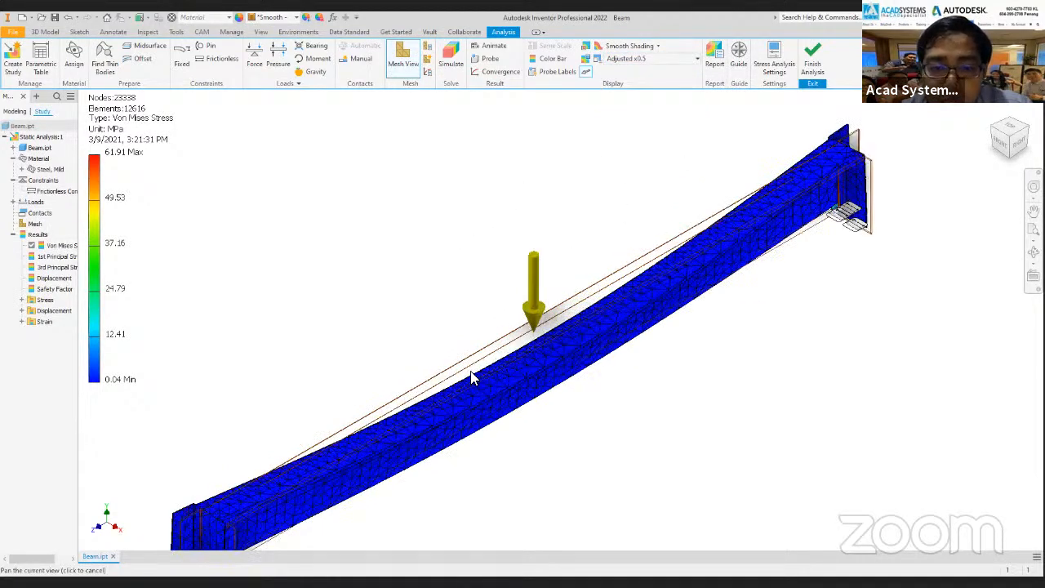
pyautogui.moveTo(472, 373); pyautogui.dragTo(658, 265, button='middle')
pyautogui.scroll(3, 514, 317)
pyautogui.scroll(-3, 525, 366)
pyautogui.scroll(-2, 527, 372)
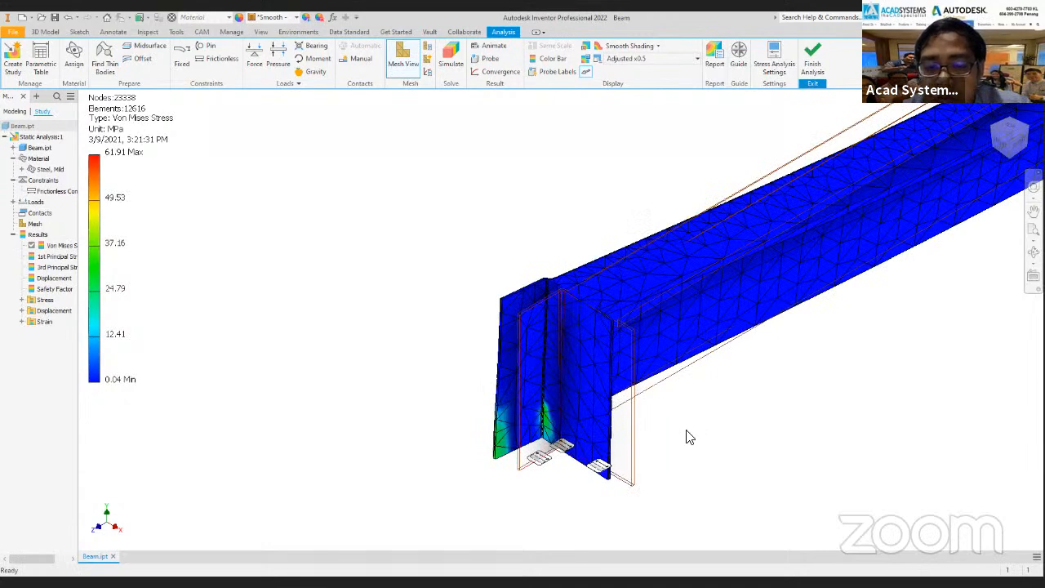
pyautogui.moveTo(370, 388); pyautogui.dragTo(217, 409, button='middle')
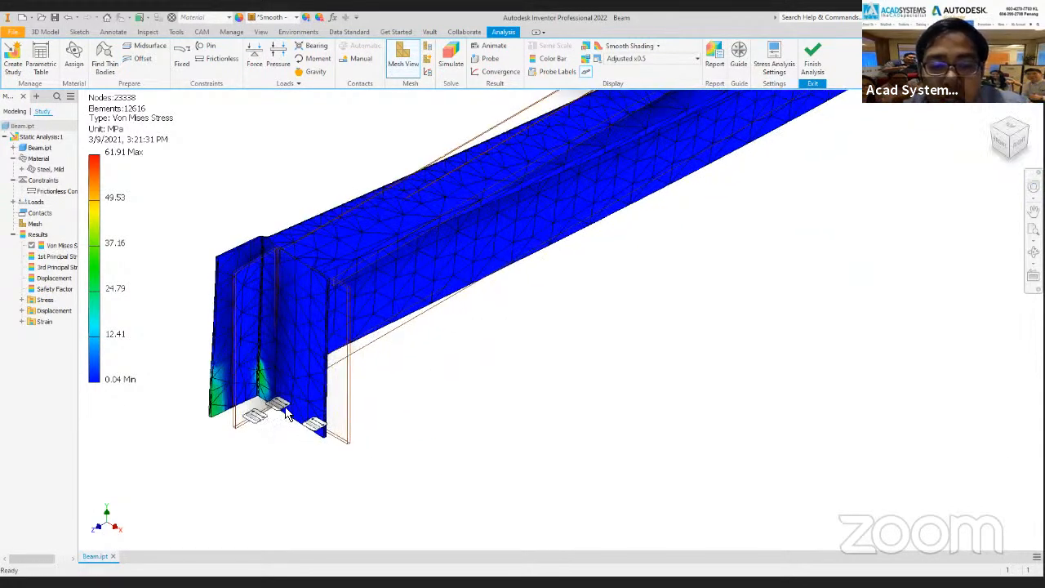
# Switch the result plot for the whole beam from Von Mises Stress to Displacement.
pyautogui.scroll(1, 571, 344)
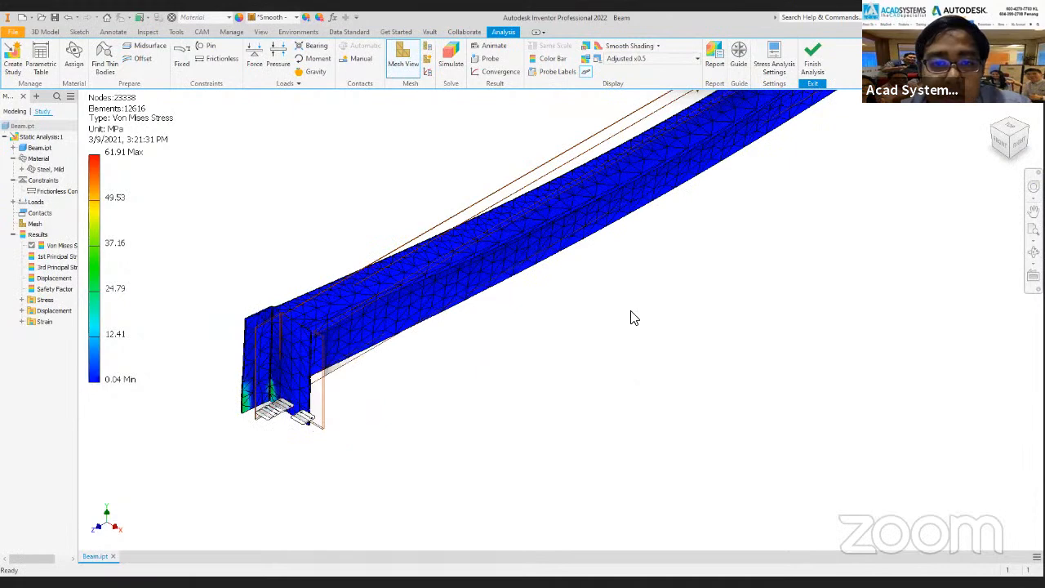
pyautogui.scroll(2, 631, 324)
pyautogui.doubleClick(54, 277)
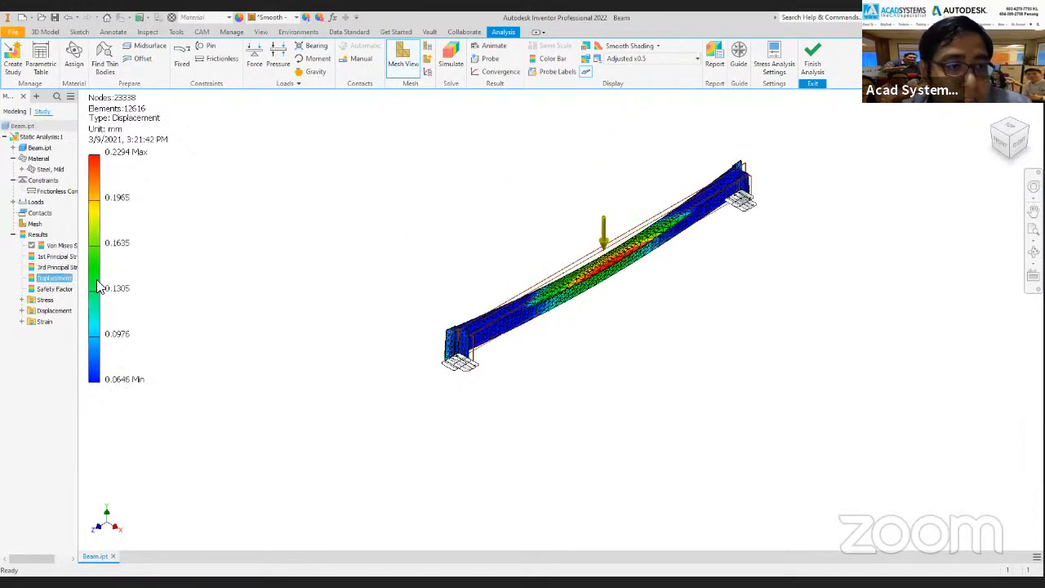
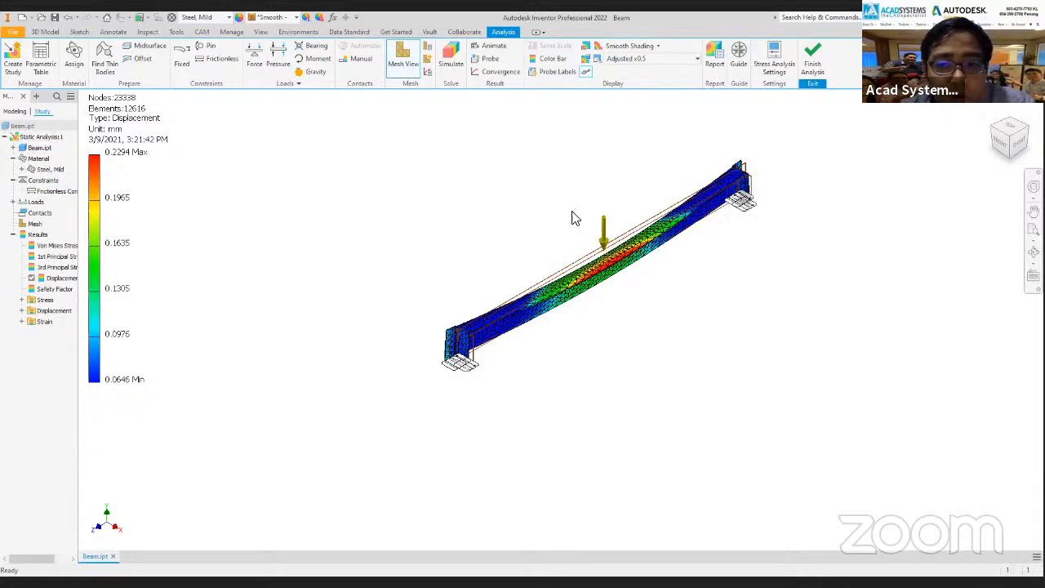
# Examine the displacement plot around the loaded middle section of the beam.
pyautogui.scroll(3, 675, 189)
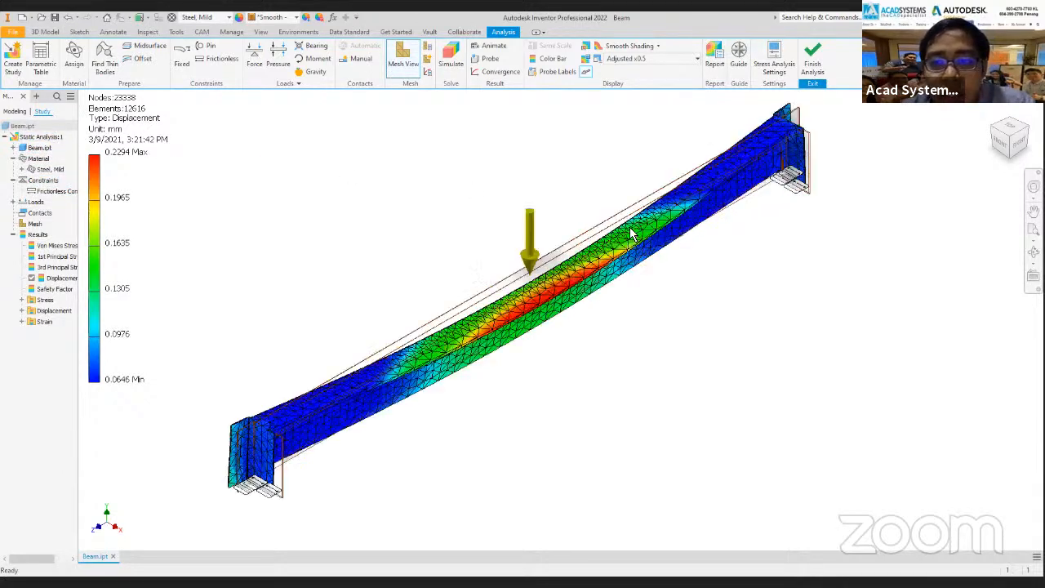
pyautogui.scroll(4, 500, 325)
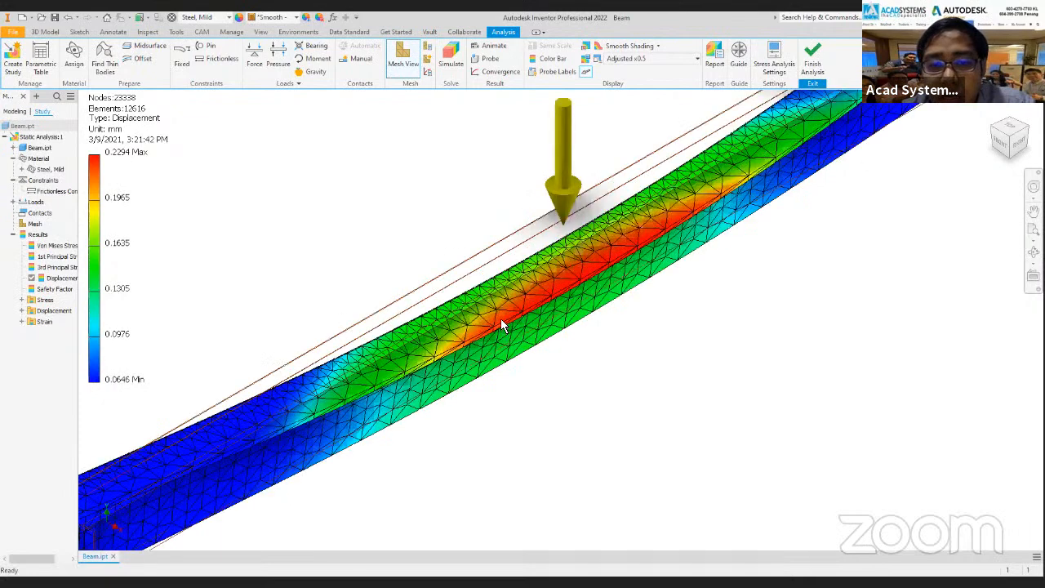
pyautogui.scroll(3, 501, 326)
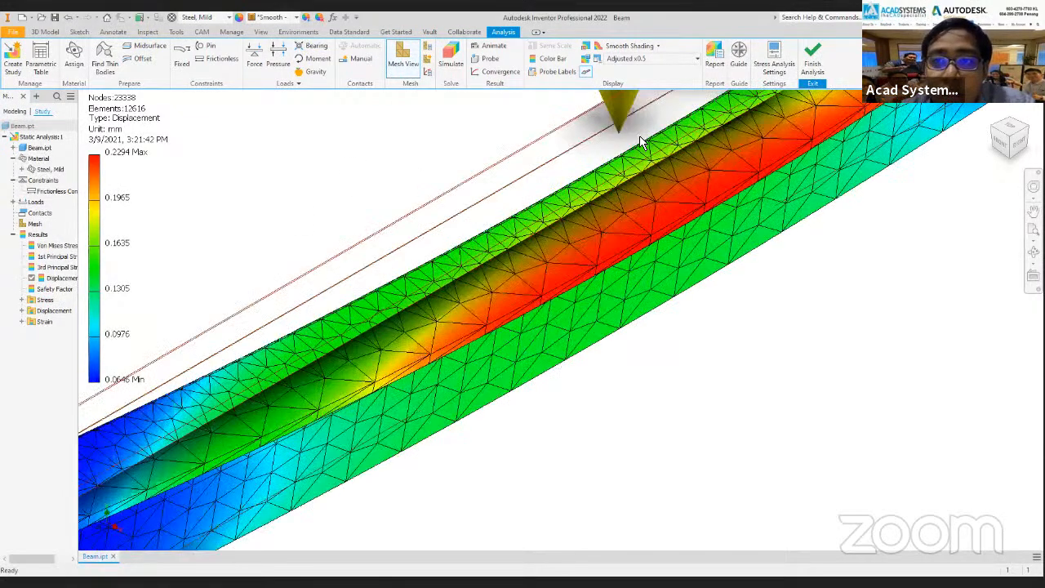
pyautogui.scroll(-3, 382, 178)
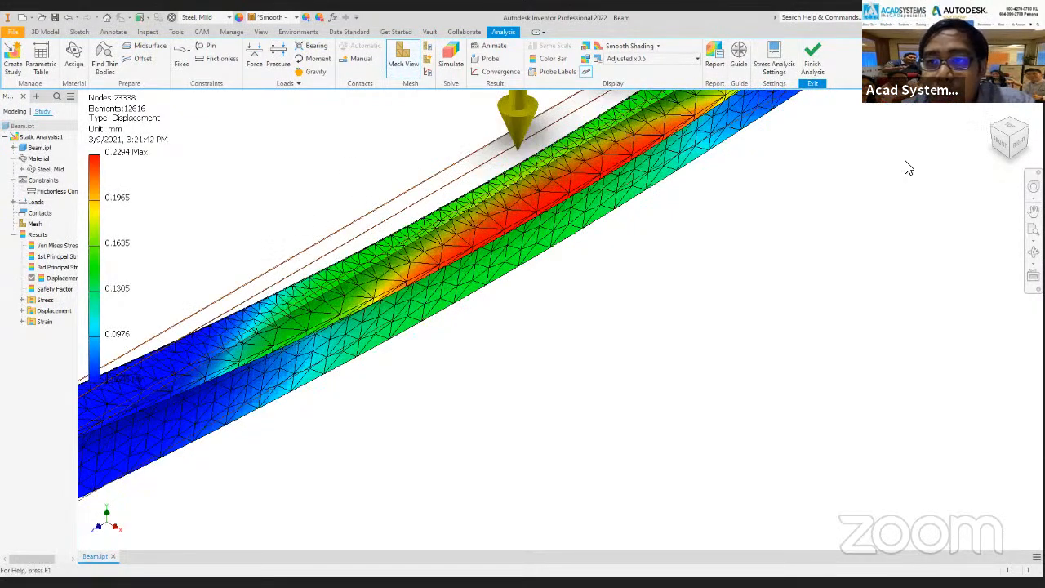
pyautogui.scroll(-5, 304, 202)
# Leave the stress analysis and inspect the part model's flanges and web for the I beam profile.
pyautogui.moveTo(211, 186); pyautogui.dragTo(366, 189, button='middle')
pyautogui.click(27, 207)
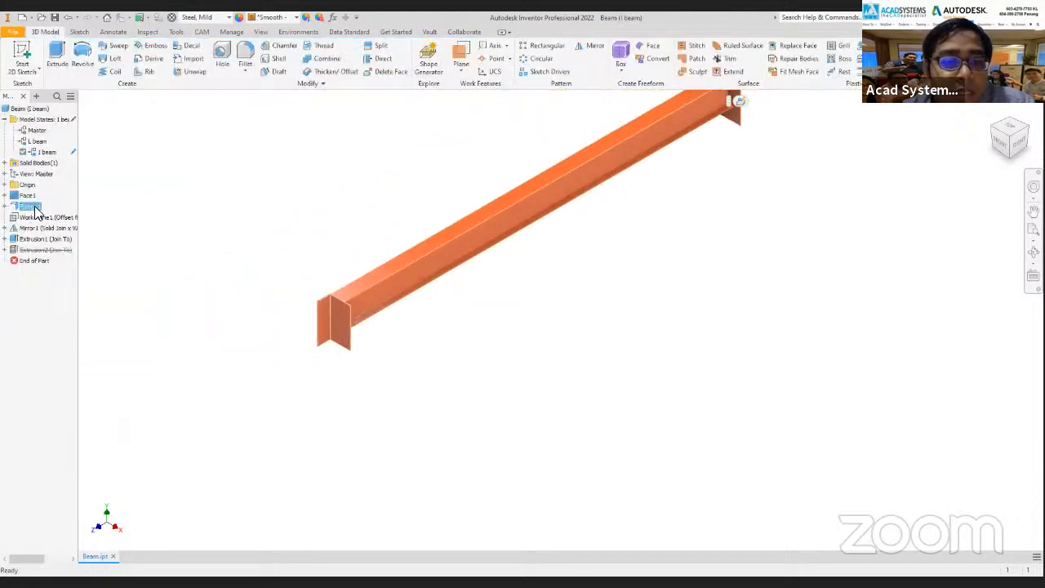
pyautogui.scroll(2, 420, 262)
pyautogui.scroll(3, 419, 262)
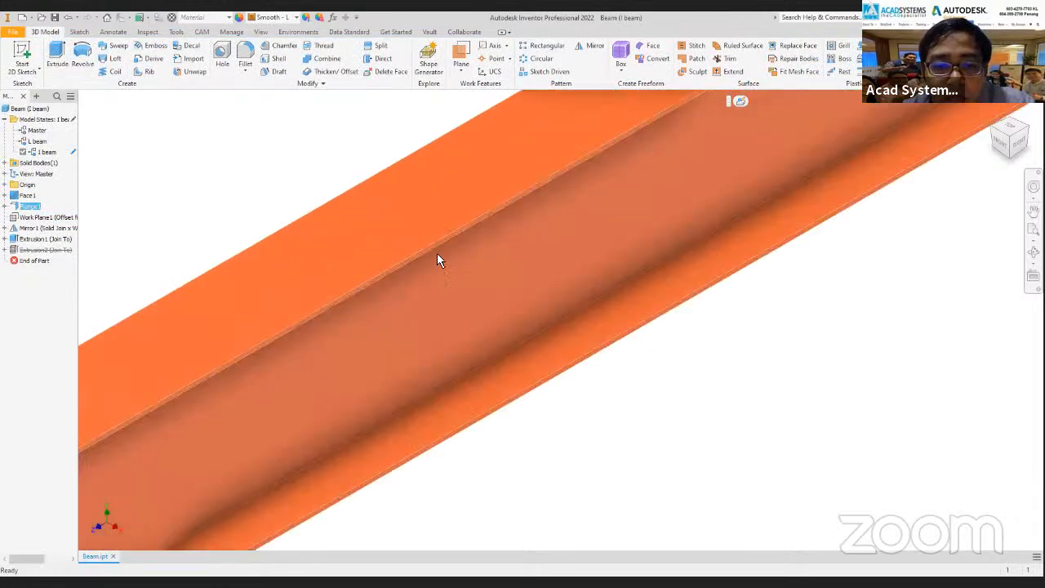
pyautogui.scroll(-4, 427, 250)
pyautogui.scroll(-3, 629, 256)
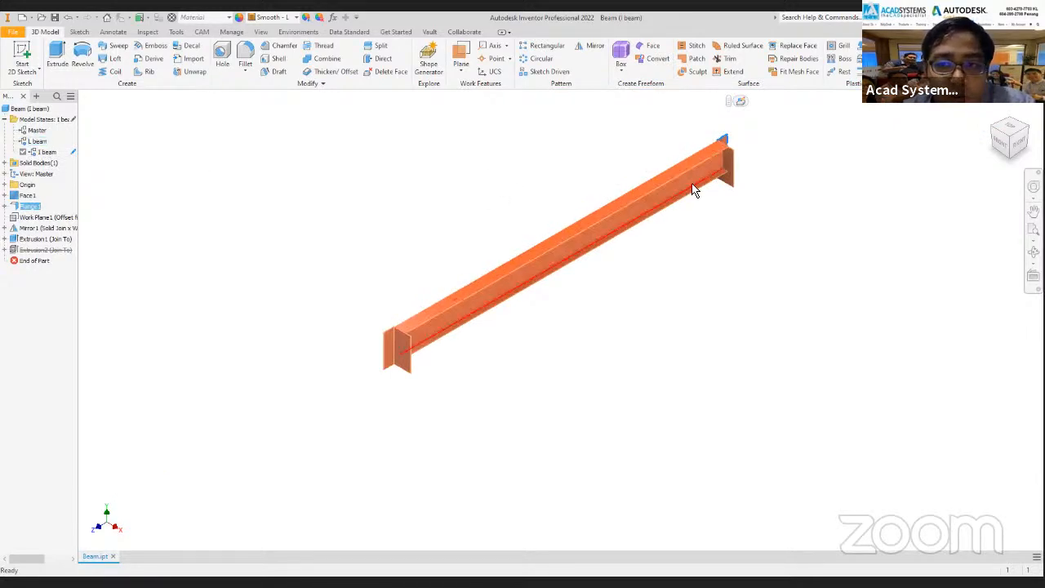
pyautogui.scroll(3, 651, 195)
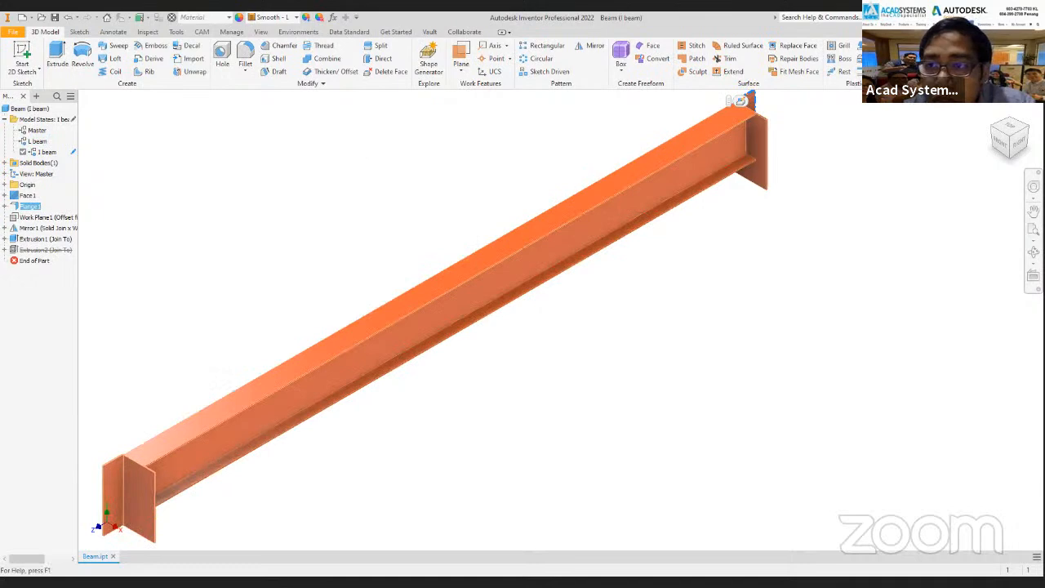
# Try to bring the I beam profile into the study by activating the I beam model state in the part.
pyautogui.click(924, 55)
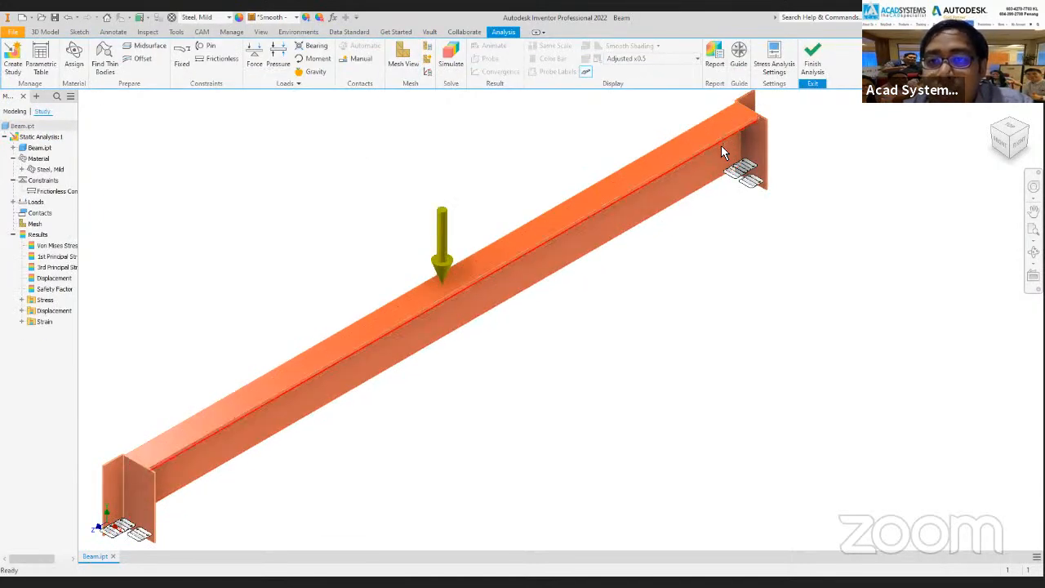
pyautogui.click(813, 61)
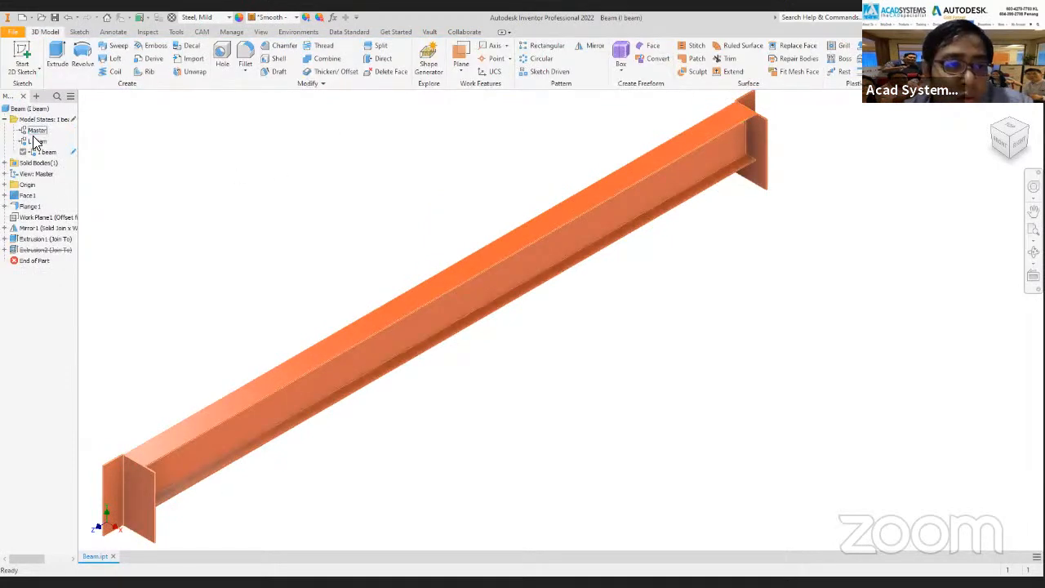
pyautogui.doubleClick(40, 152)
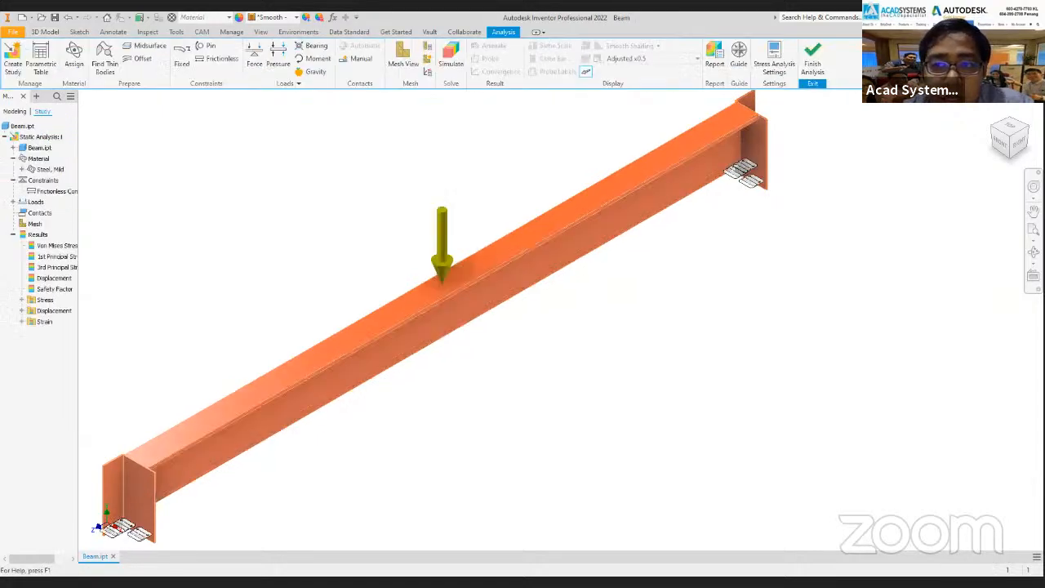
# Edit the Static Analysis:1 study properties so the study uses the I beam model state.
pyautogui.moveTo(159, 175); pyautogui.dragTo(302, 165, button='middle')
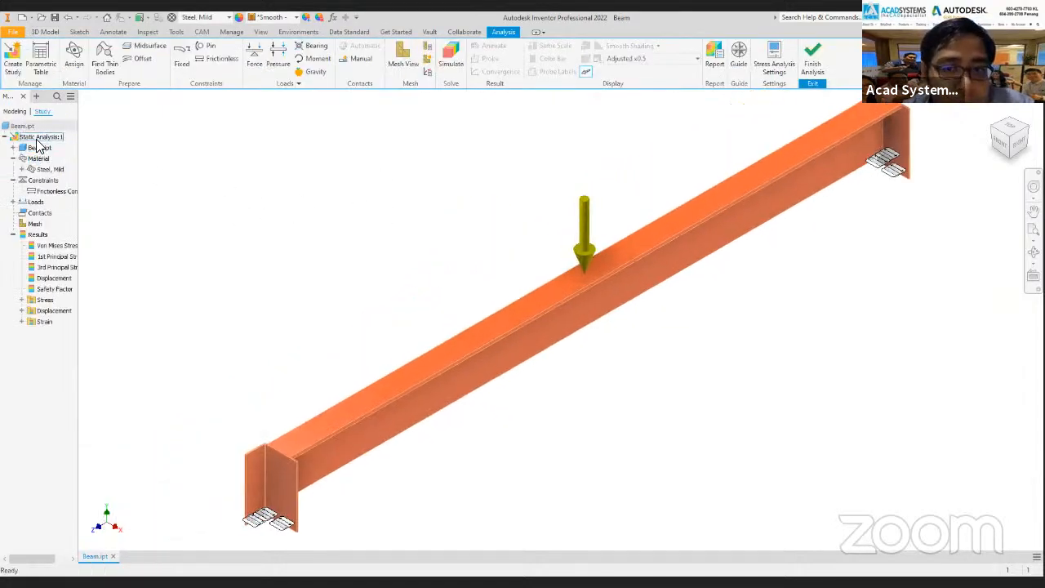
pyautogui.rightClick(37, 139)
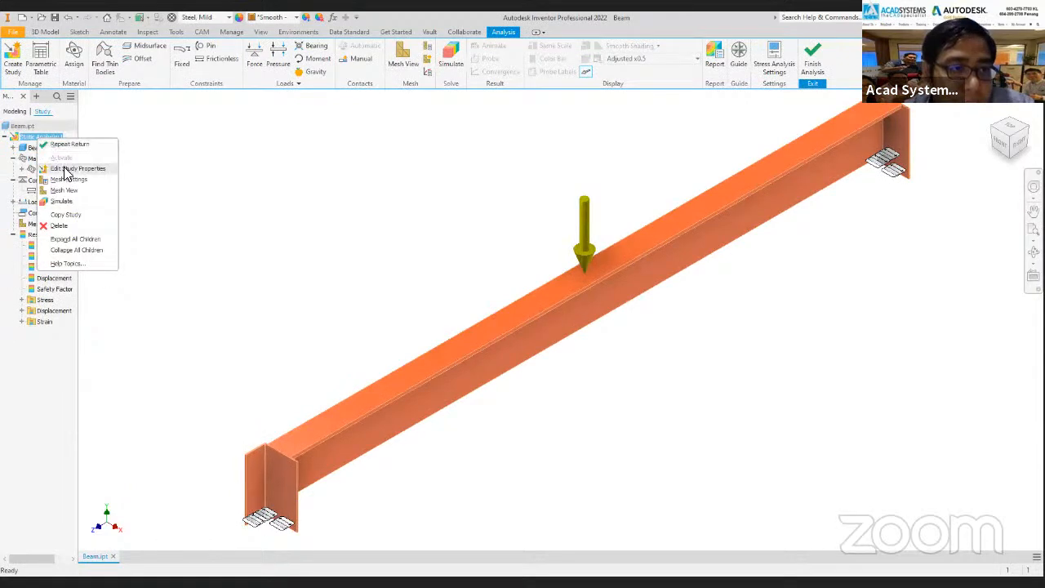
pyautogui.click(69, 170)
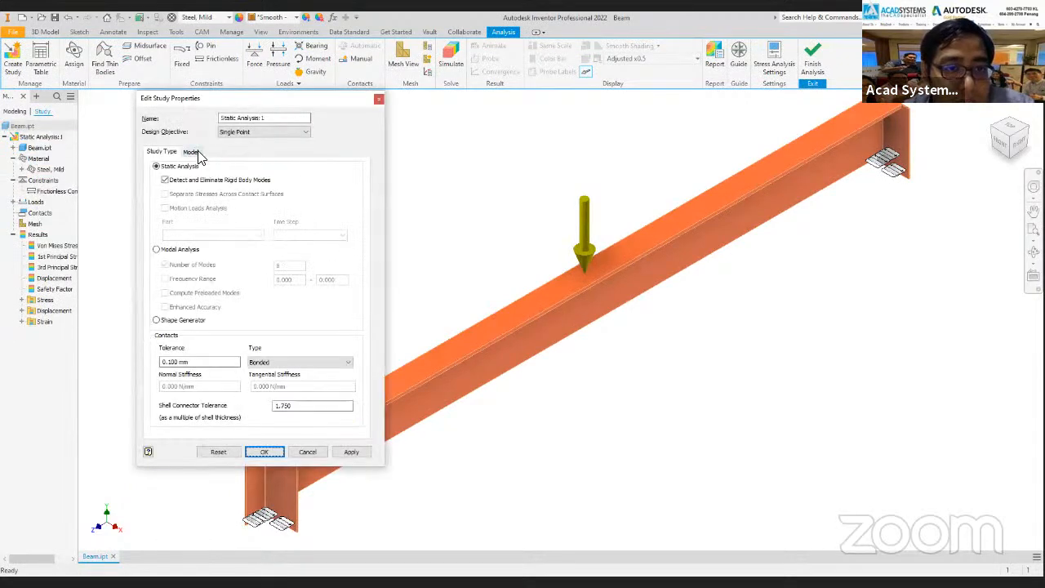
pyautogui.click(193, 153)
pyautogui.click(286, 198)
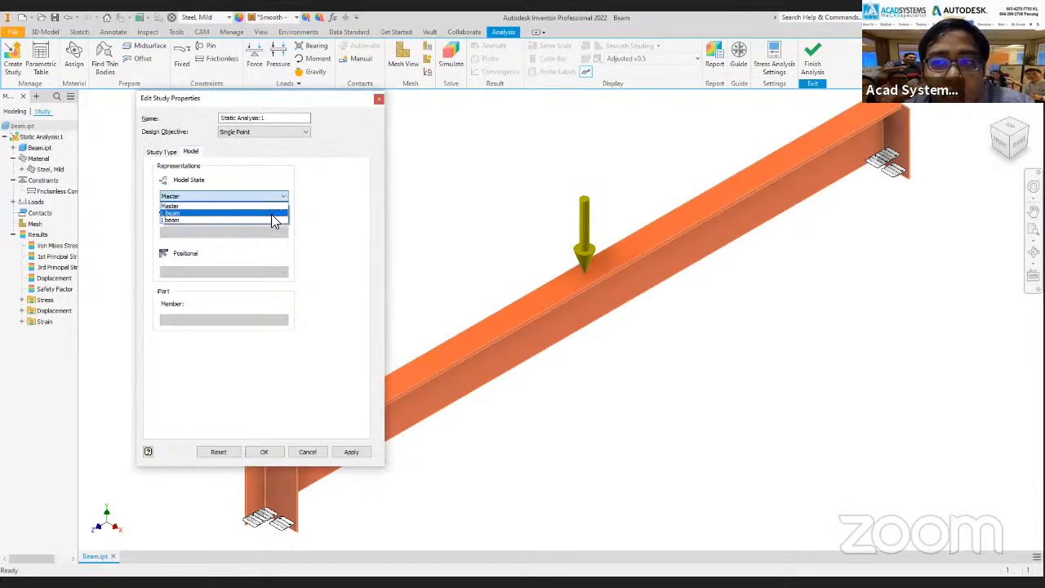
pyautogui.click(173, 219)
pyautogui.click(266, 452)
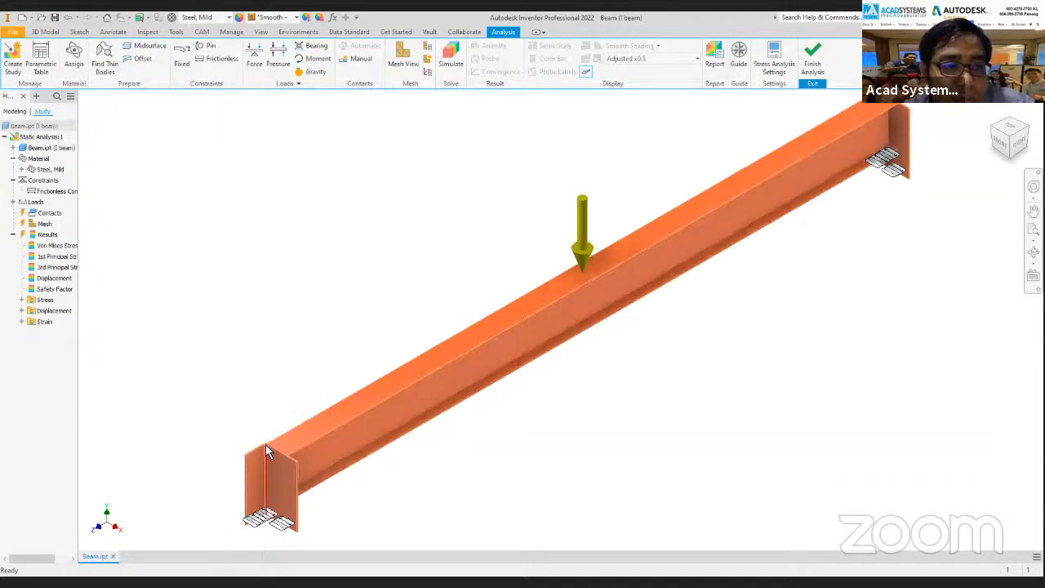
# Rerun the static analysis on an updated mesh of the I beam and display the Displacement result.
pyautogui.rightClick(43, 224)
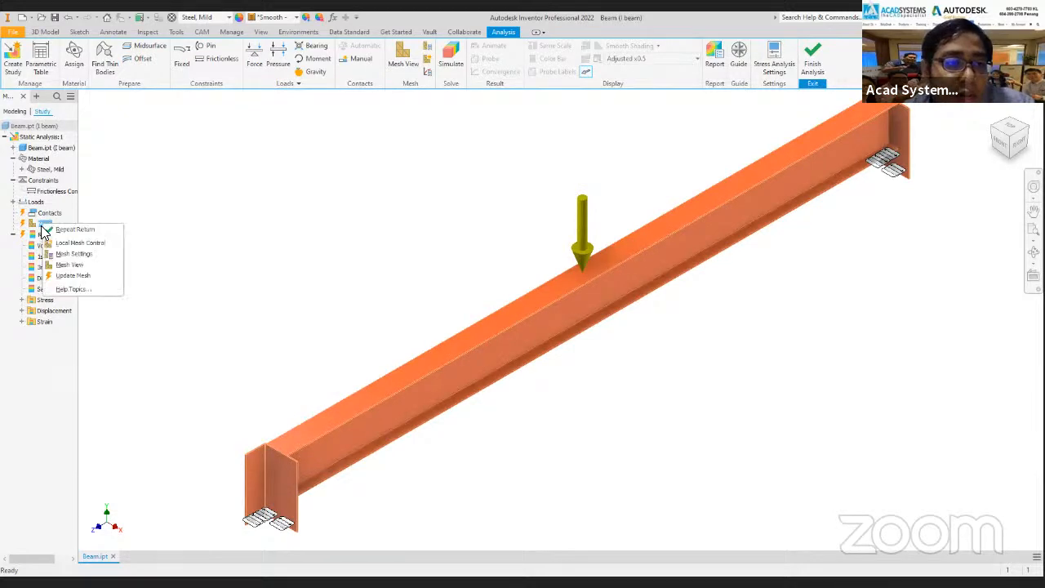
pyautogui.click(82, 276)
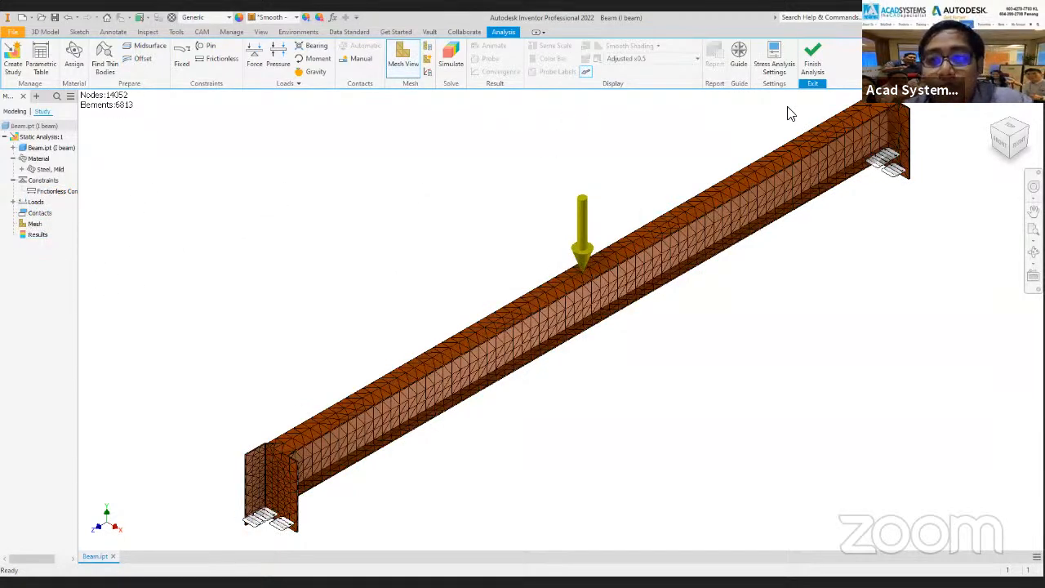
pyautogui.click(449, 64)
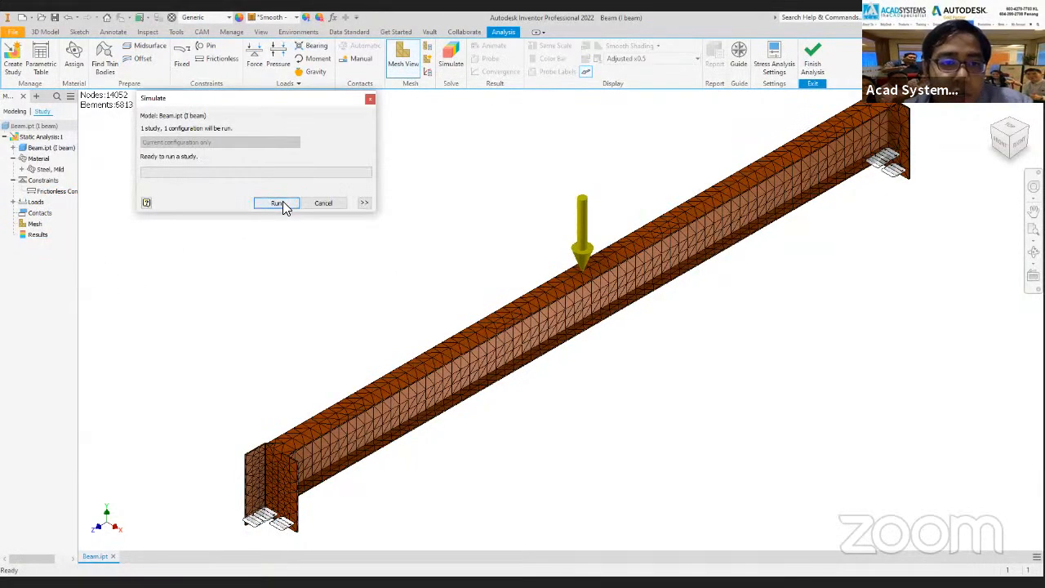
pyautogui.click(277, 203)
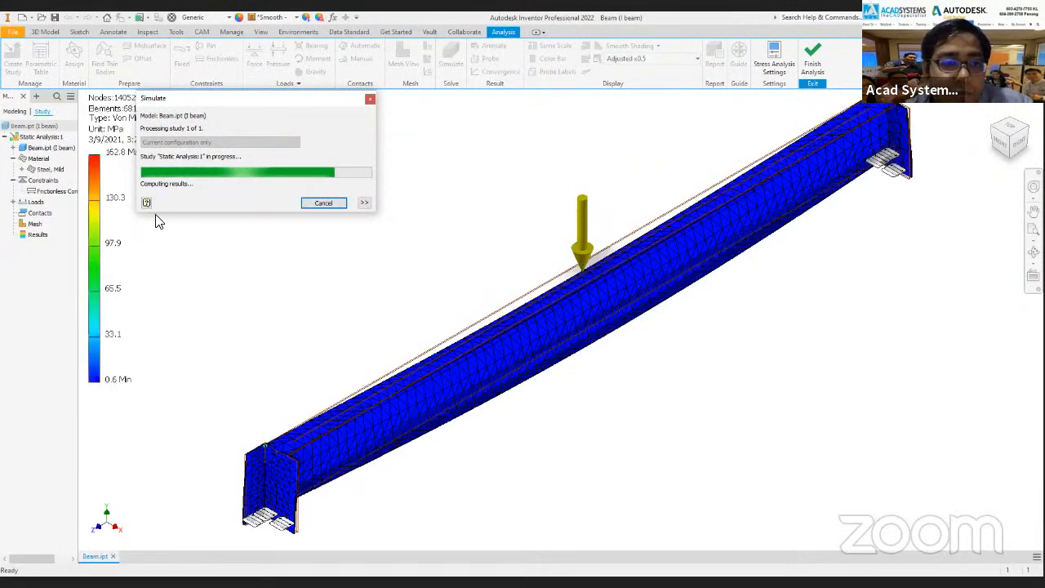
pyautogui.doubleClick(56, 278)
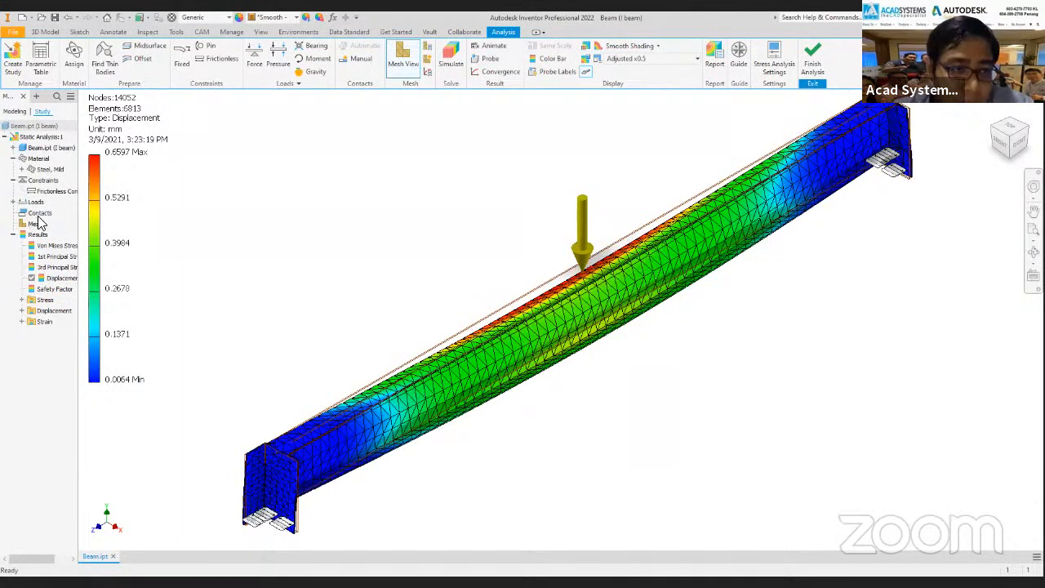
# Create a new Modal Analysis study with the Number of Modes set to 1.
pyautogui.click(6, 137)
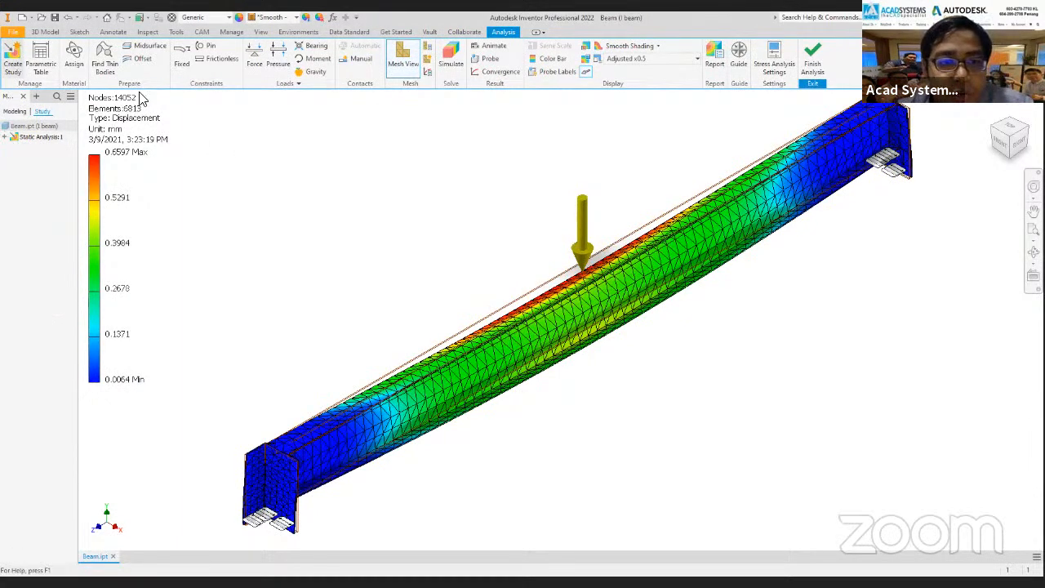
pyautogui.click(176, 250)
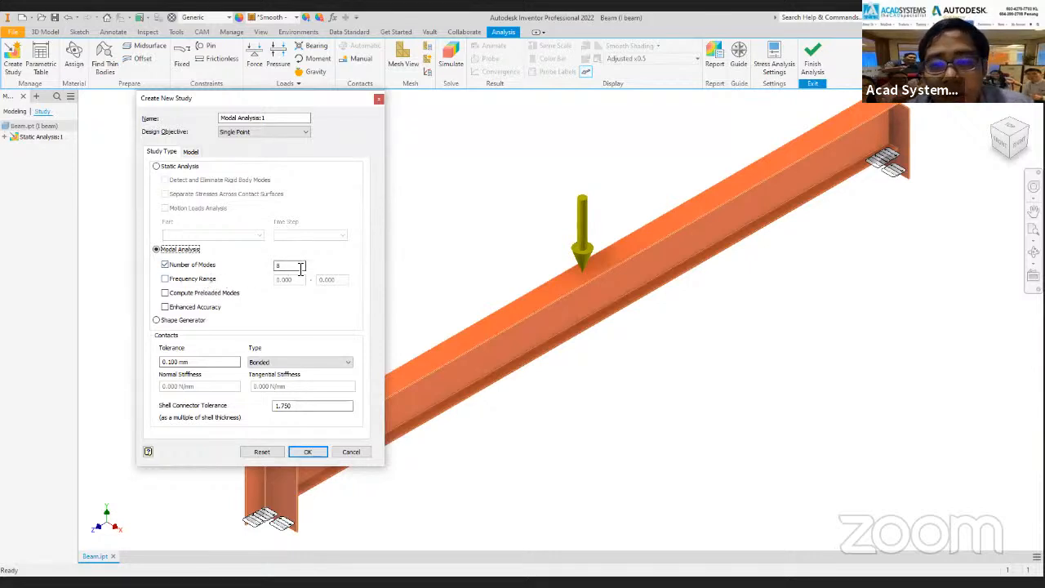
pyautogui.doubleClick(278, 268)
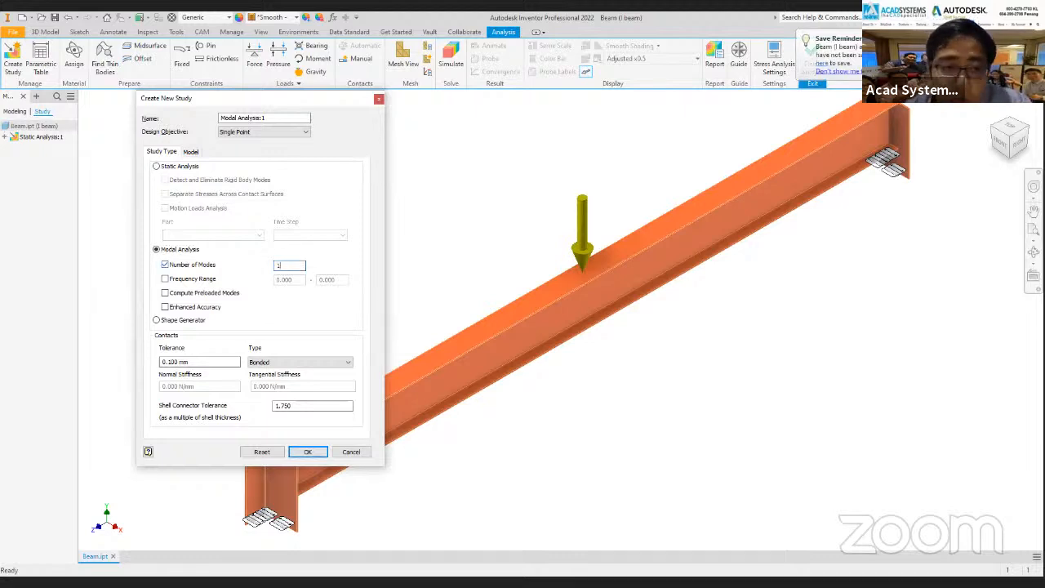
pyautogui.click(310, 451)
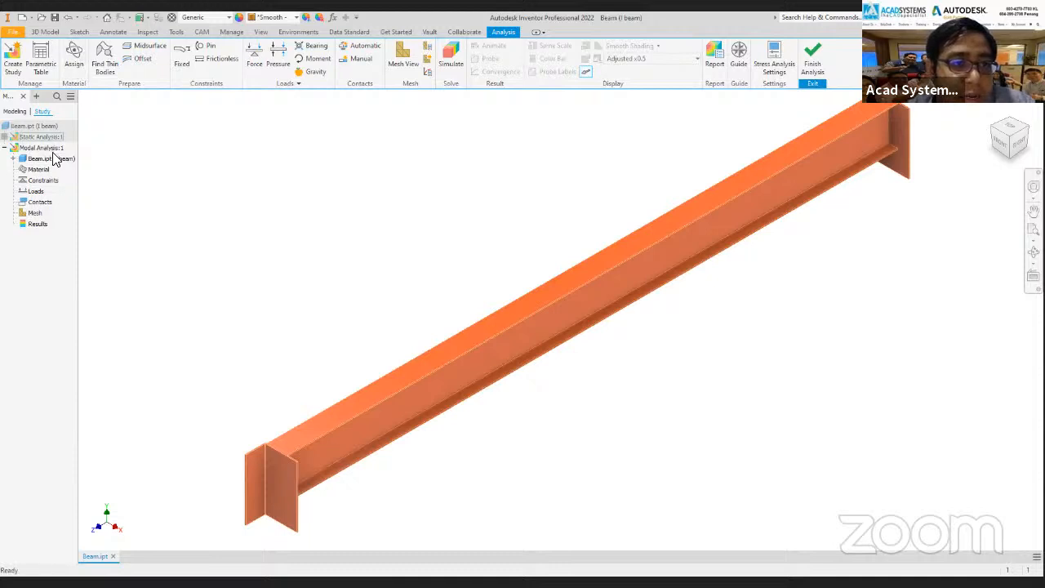
pyautogui.click(45, 186)
pyautogui.click(37, 213)
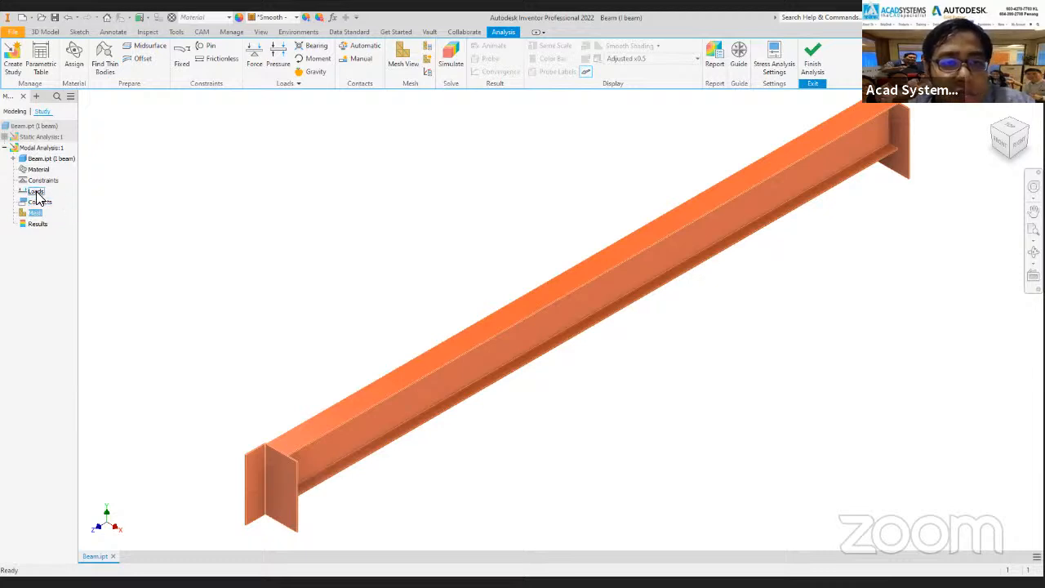
pyautogui.click(39, 193)
pyautogui.click(152, 173)
# Assign Steel, Mild as the override material for the I beam in the modal study.
pyautogui.click(73, 59)
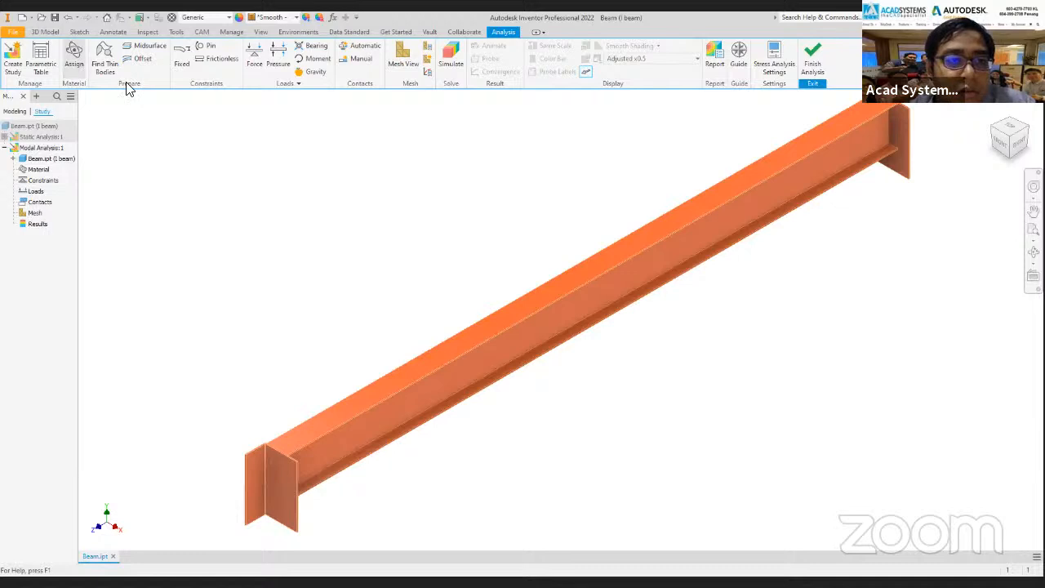
pyautogui.click(327, 127)
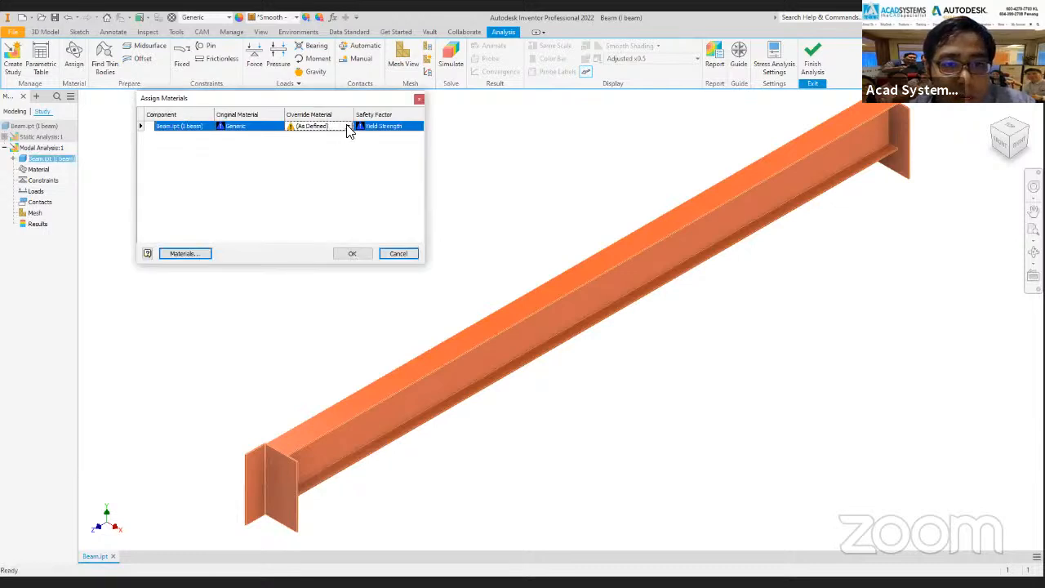
pyautogui.click(349, 125)
pyautogui.scroll(-5, 336, 285)
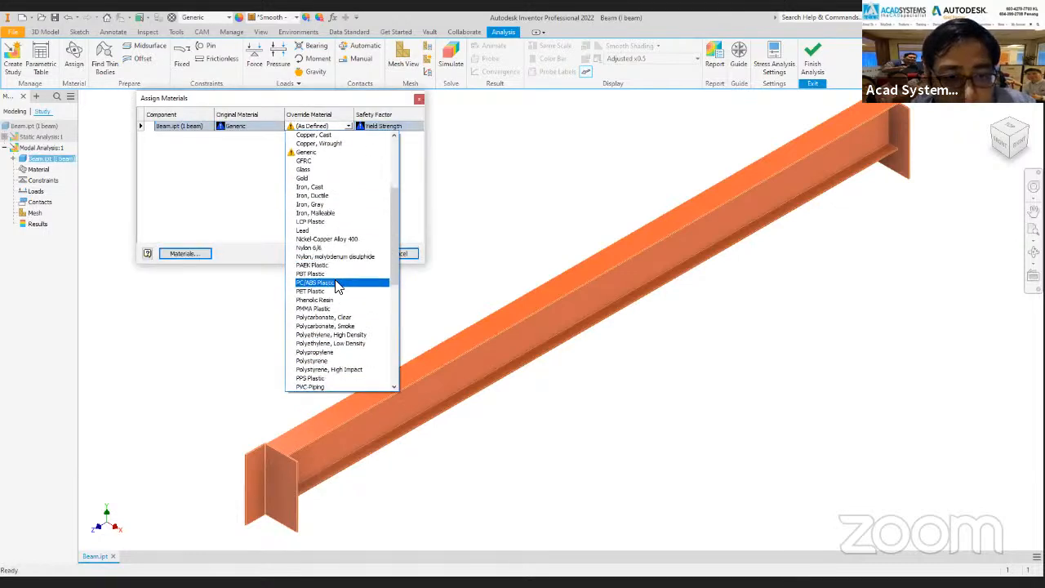
pyautogui.scroll(-6, 335, 261)
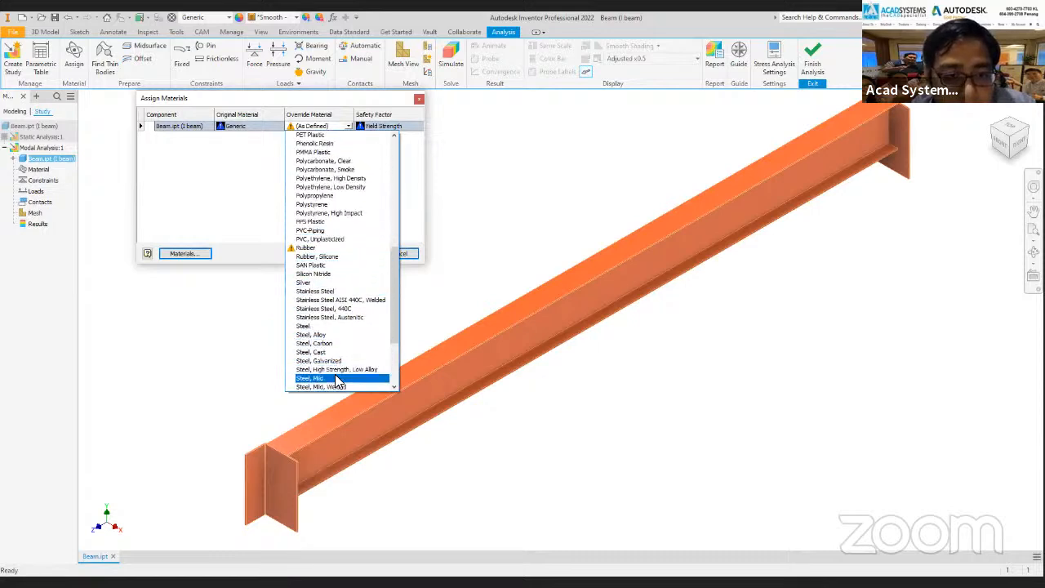
pyautogui.click(337, 380)
pyautogui.click(351, 253)
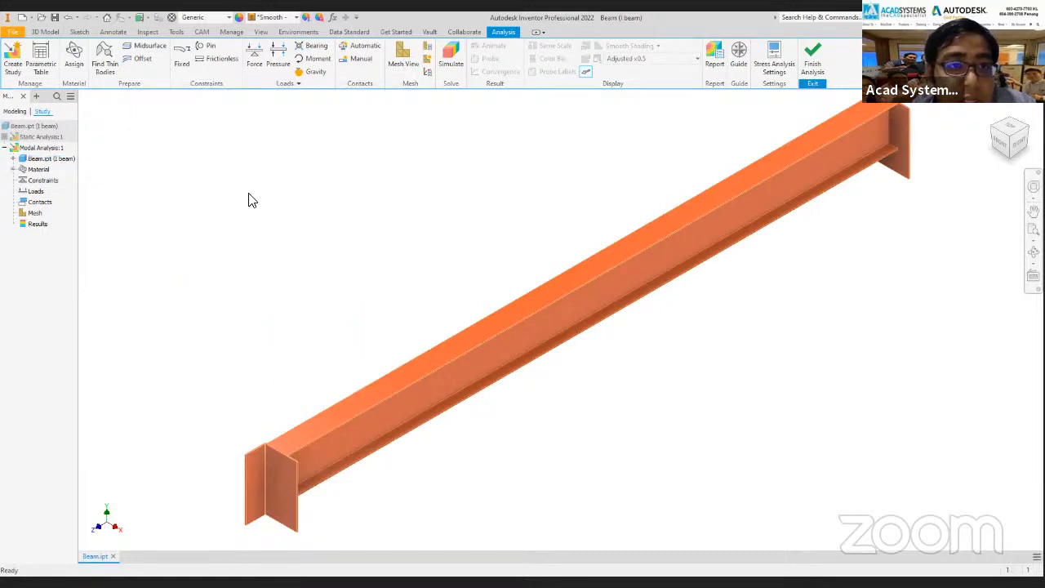
# Apply a fixed constraint to the end plate faces at both ends of the I beam.
pyautogui.click(187, 63)
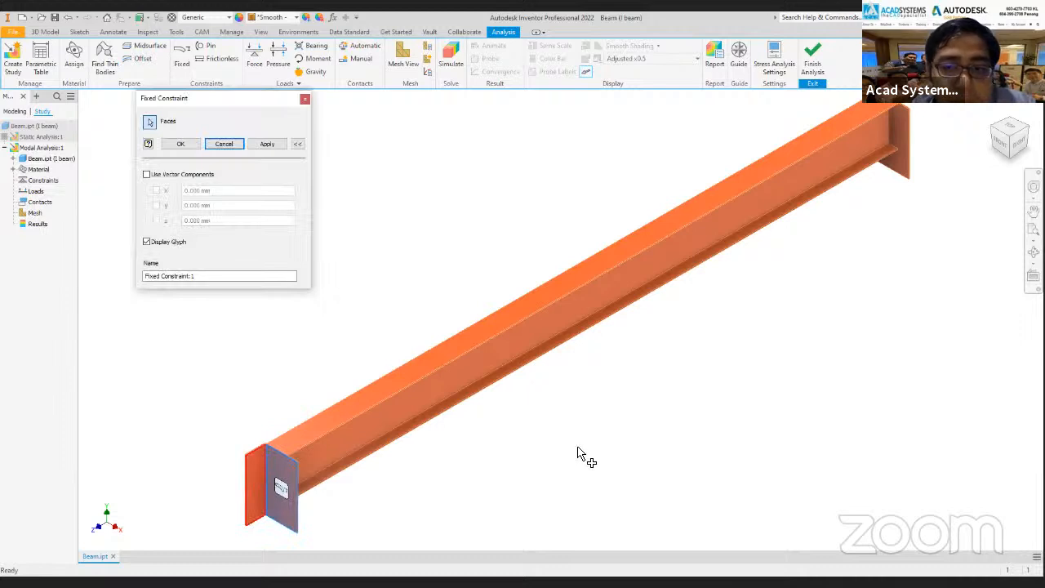
pyautogui.scroll(-3, 562, 457)
pyautogui.moveTo(561, 457); pyautogui.dragTo(396, 452, button='middle')
pyautogui.click(1025, 127)
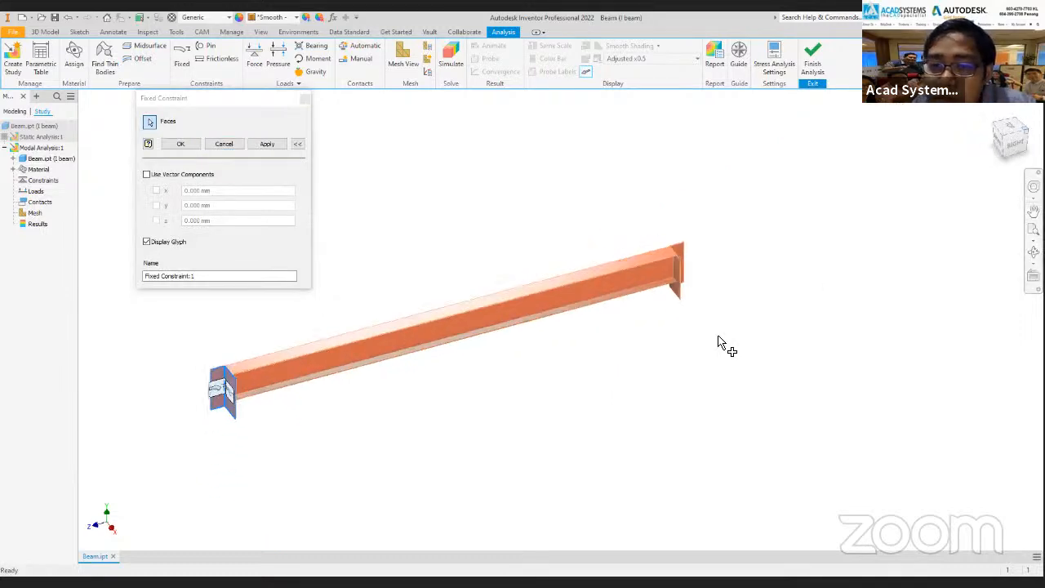
pyautogui.scroll(5, 726, 411)
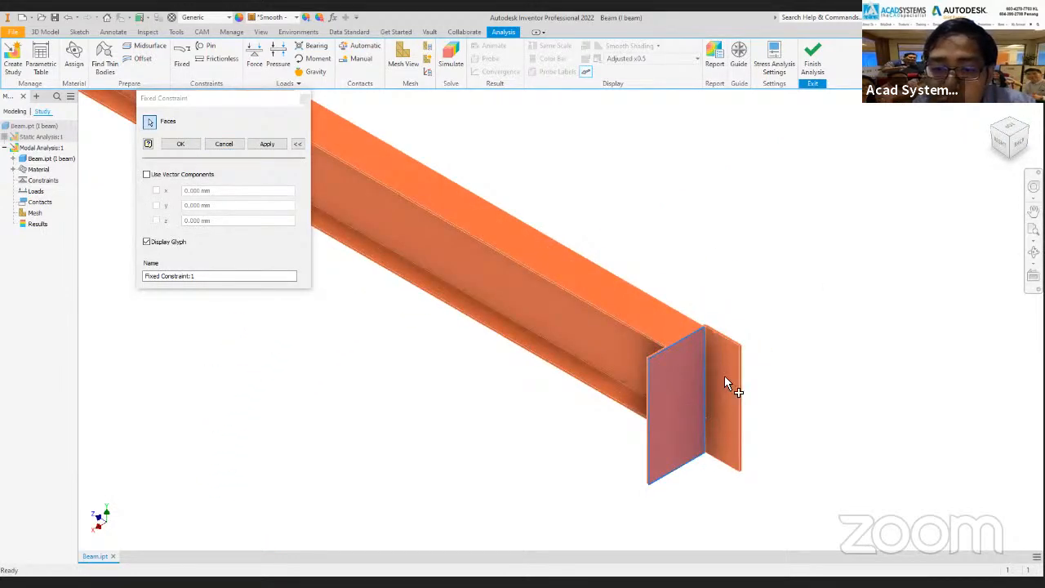
pyautogui.click(725, 383)
pyautogui.click(180, 143)
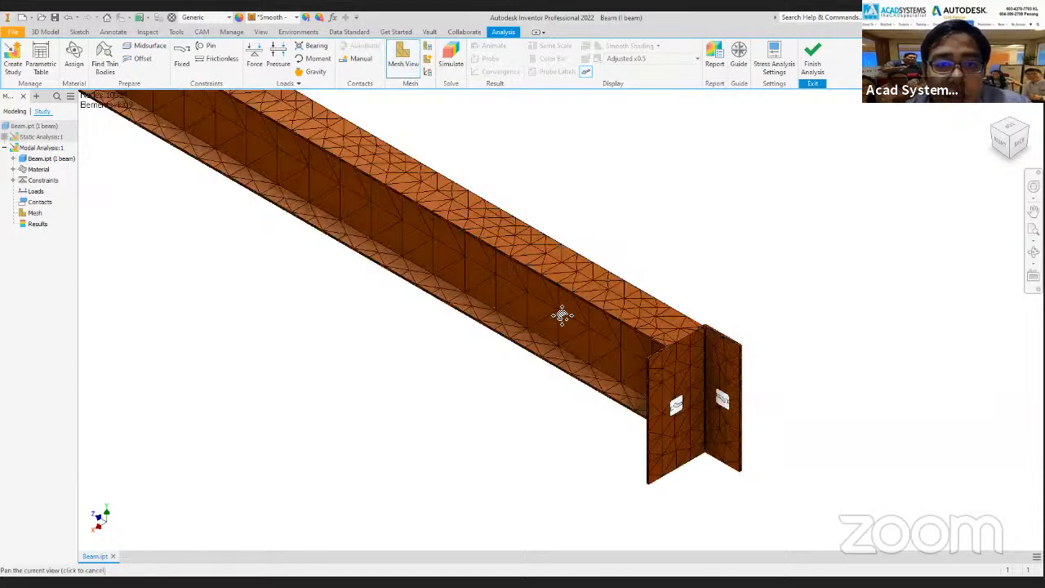
# Run the modal analysis simulation of the I beam with both ends fixed.
pyautogui.moveTo(547, 296); pyautogui.dragTo(563, 312, button='middle')
pyautogui.scroll(-4, 564, 312)
pyautogui.scroll(2, 436, 260)
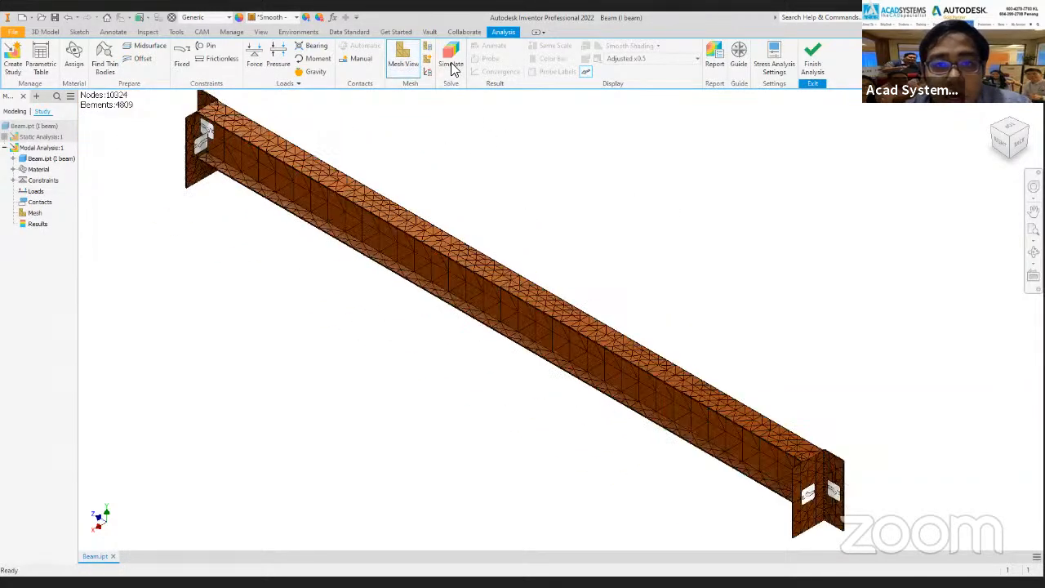
pyautogui.click(452, 66)
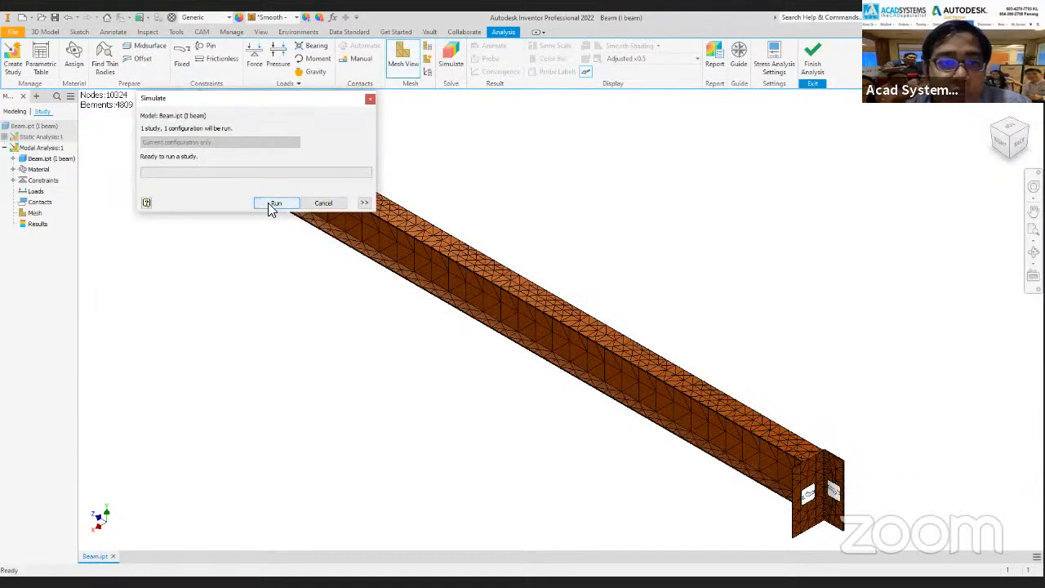
pyautogui.click(274, 203)
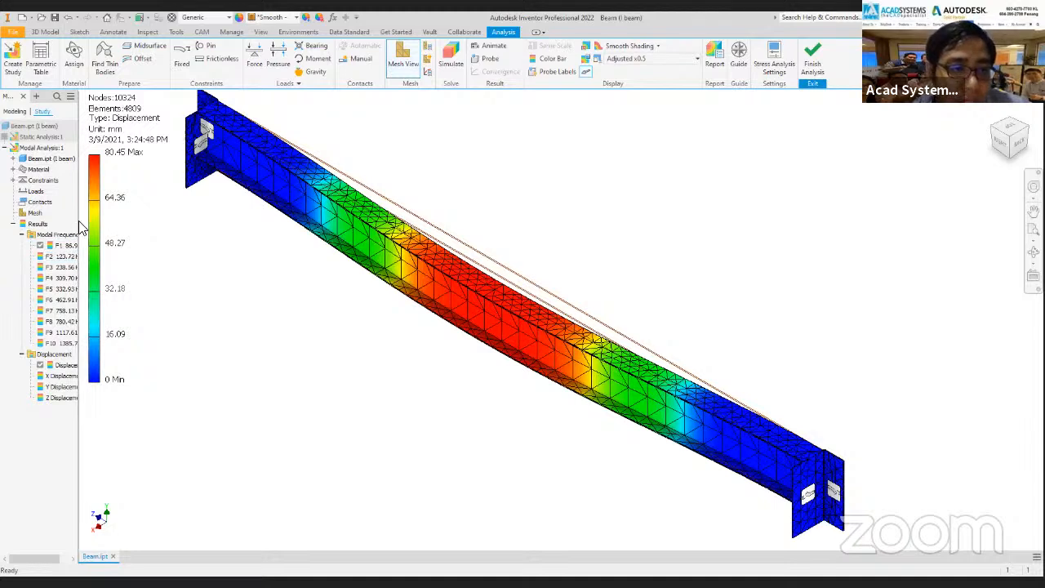
# Widen the model browser to show the full modal frequencies and animate the F1 displacement result.
pyautogui.moveTo(79, 221); pyautogui.dragTo(115, 224)
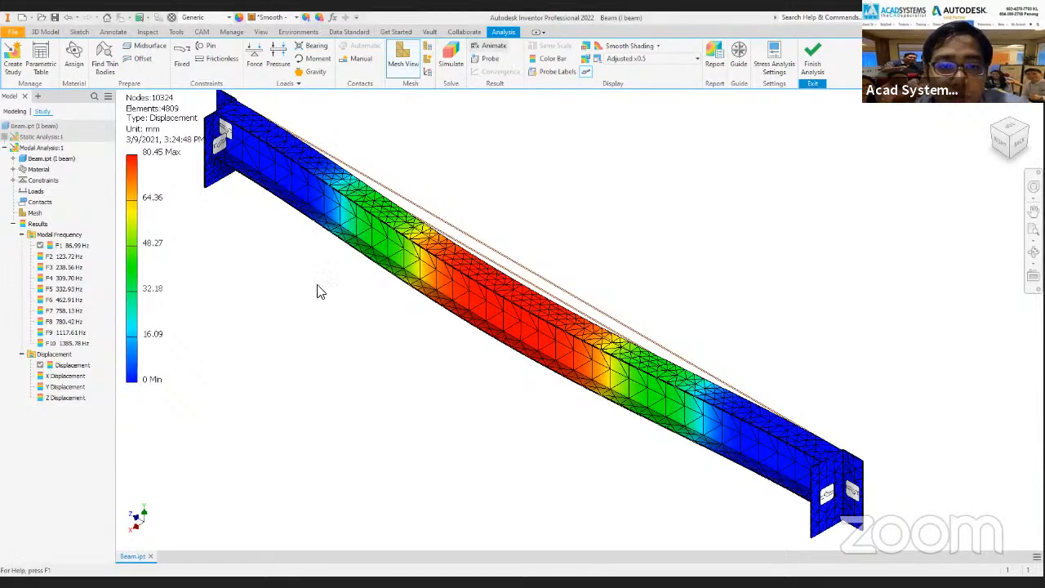
pyautogui.click(261, 298)
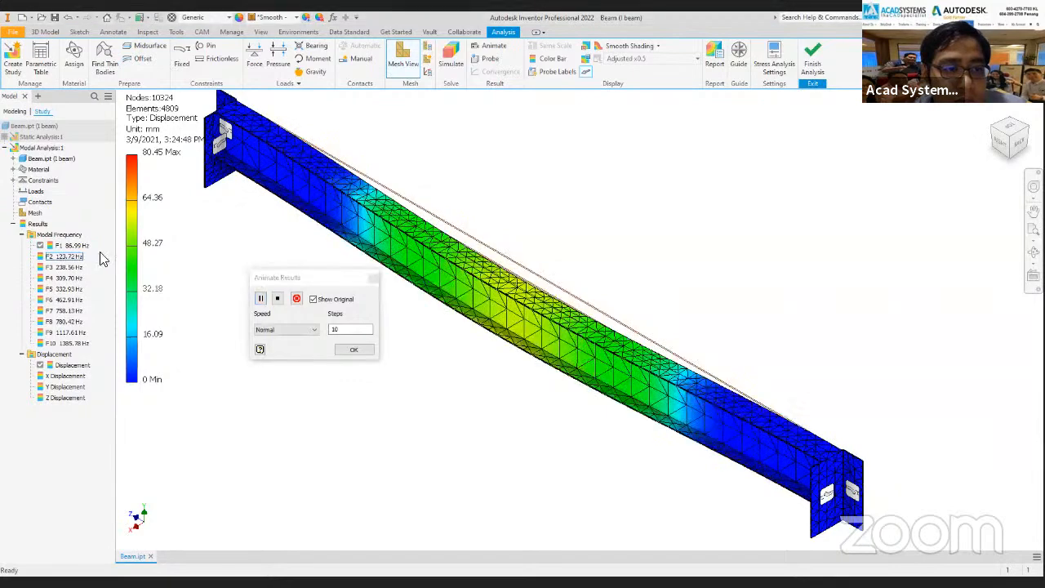
pyautogui.click(372, 278)
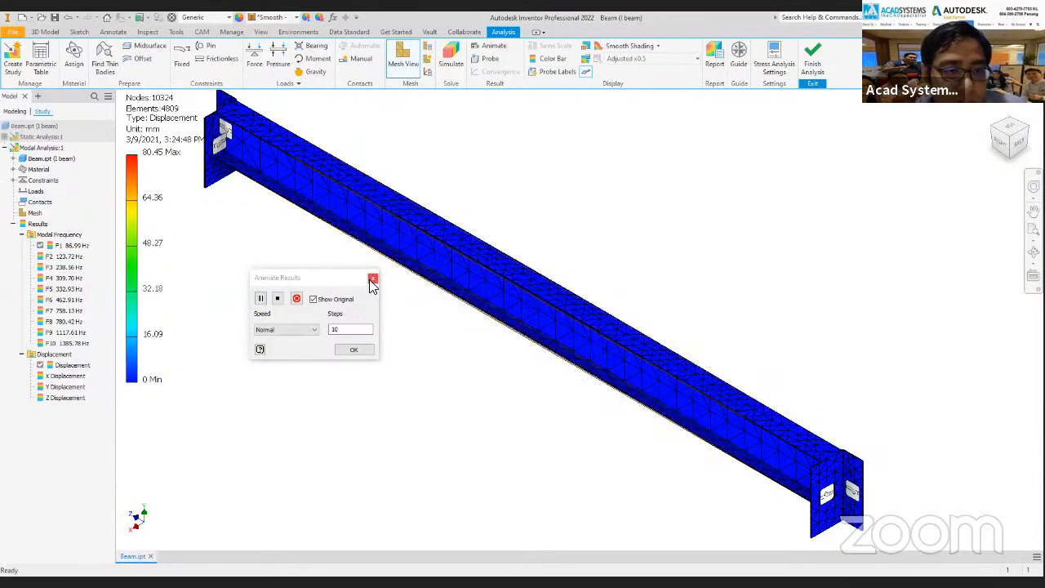
# Display the F2 modal frequency result and animate its deformation with the original shape shown.
pyautogui.doubleClick(71, 257)
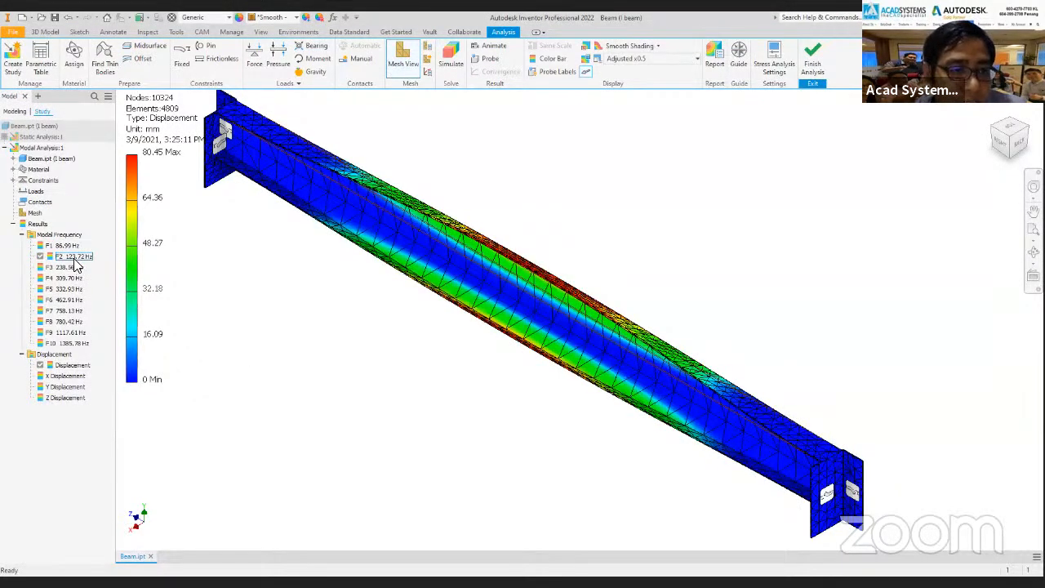
pyautogui.click(490, 46)
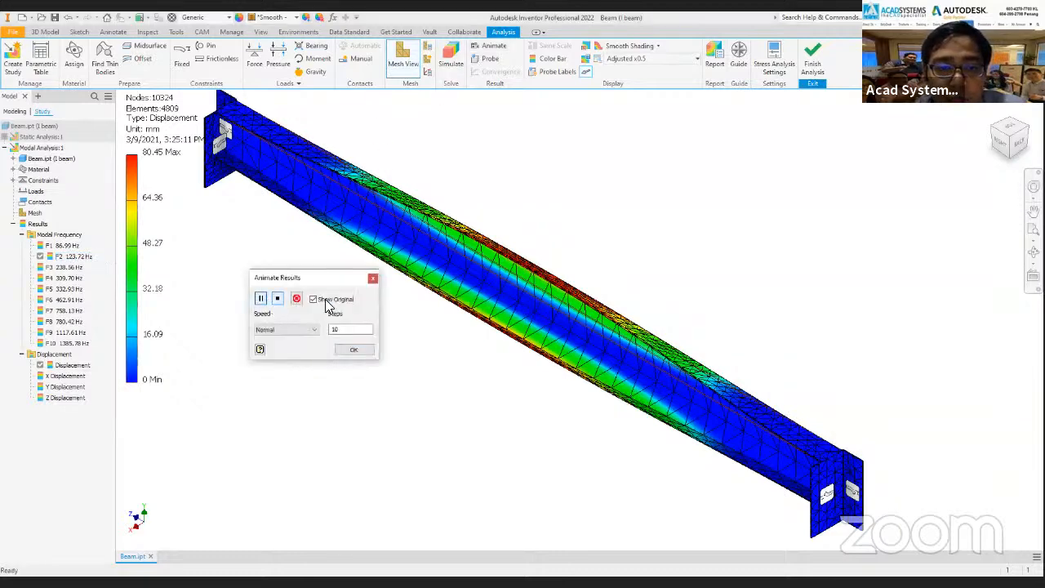
pyautogui.click(260, 299)
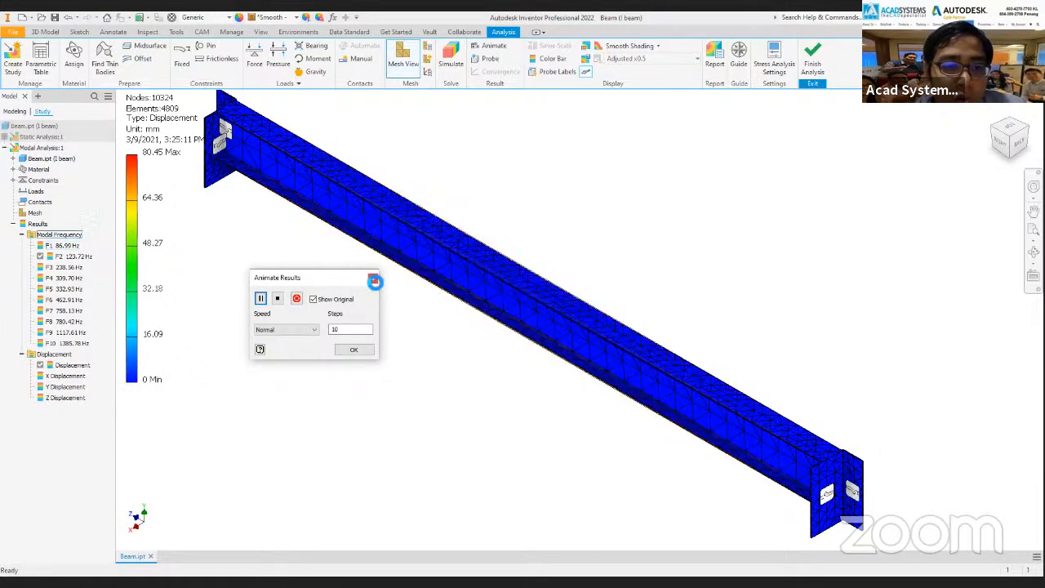
pyautogui.click(372, 280)
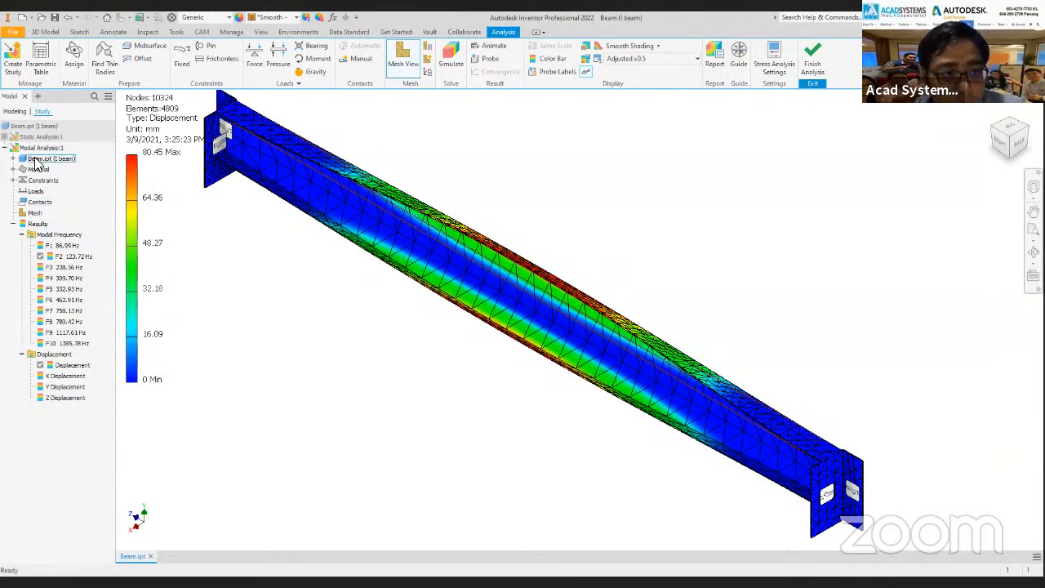
# Finish the analysis and thicken the web and both inner flange faces on one side of the I beam by 1 mm.
pyautogui.click(812, 63)
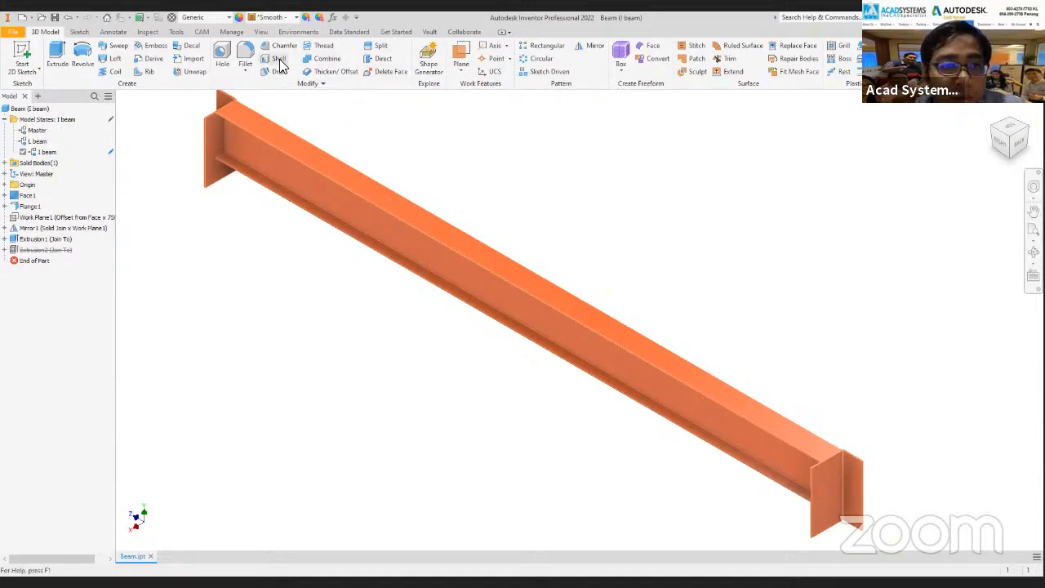
pyautogui.click(330, 71)
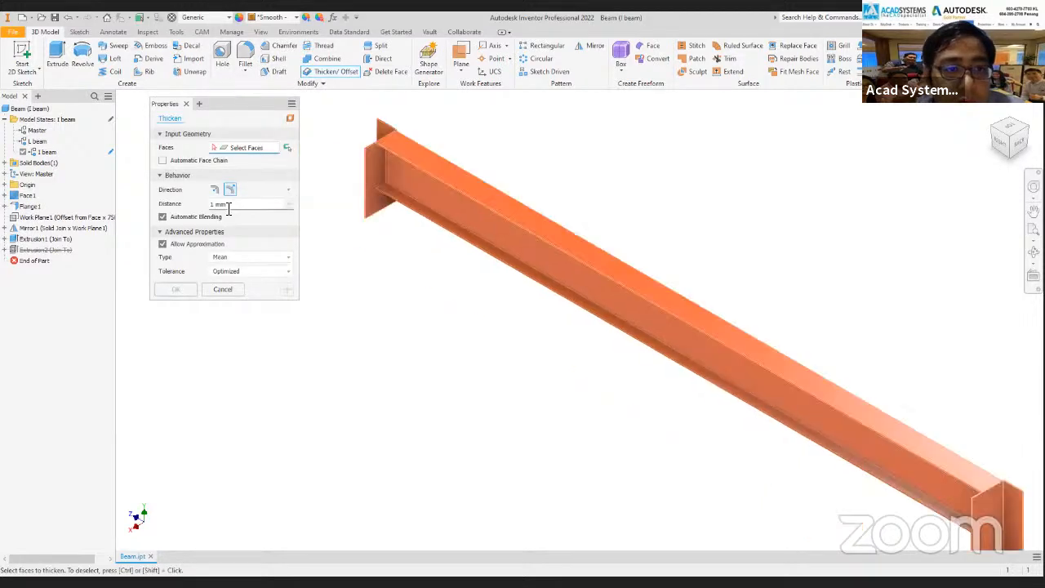
pyautogui.click(229, 205)
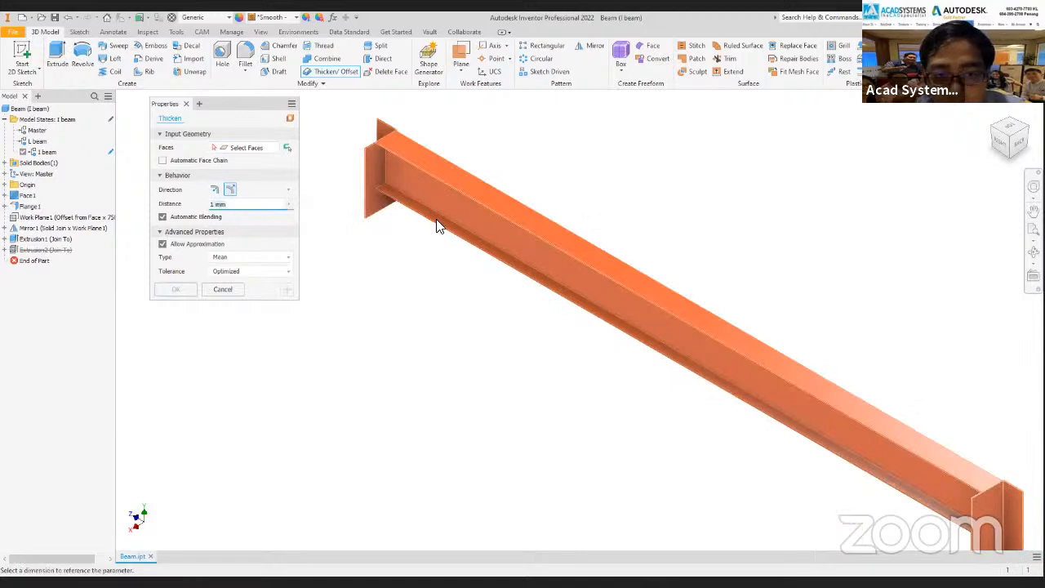
pyautogui.scroll(5, 393, 221)
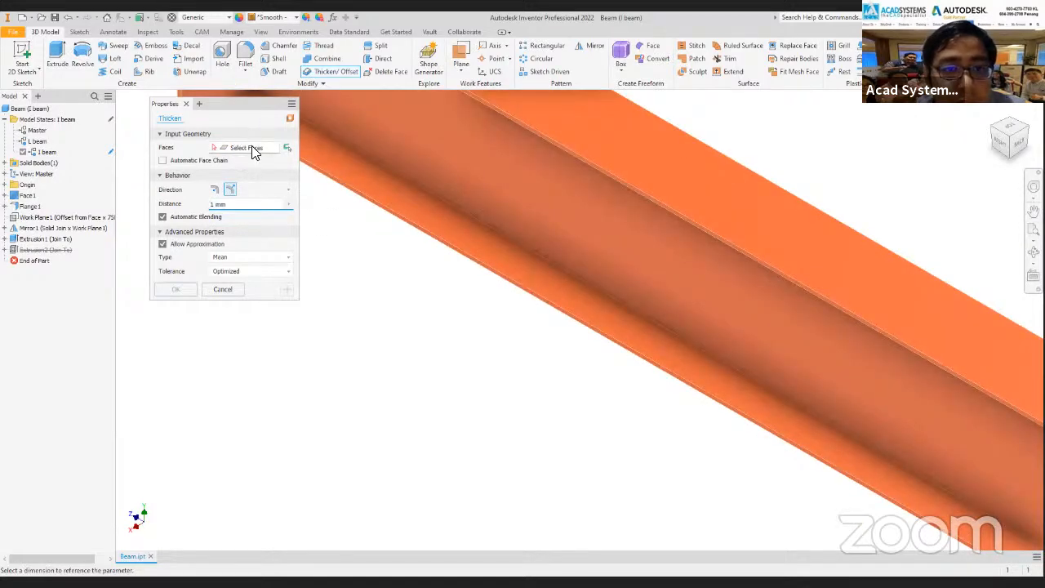
pyautogui.scroll(-2, 408, 157)
pyautogui.click(390, 184)
pyautogui.click(404, 186)
pyautogui.scroll(-3, 409, 188)
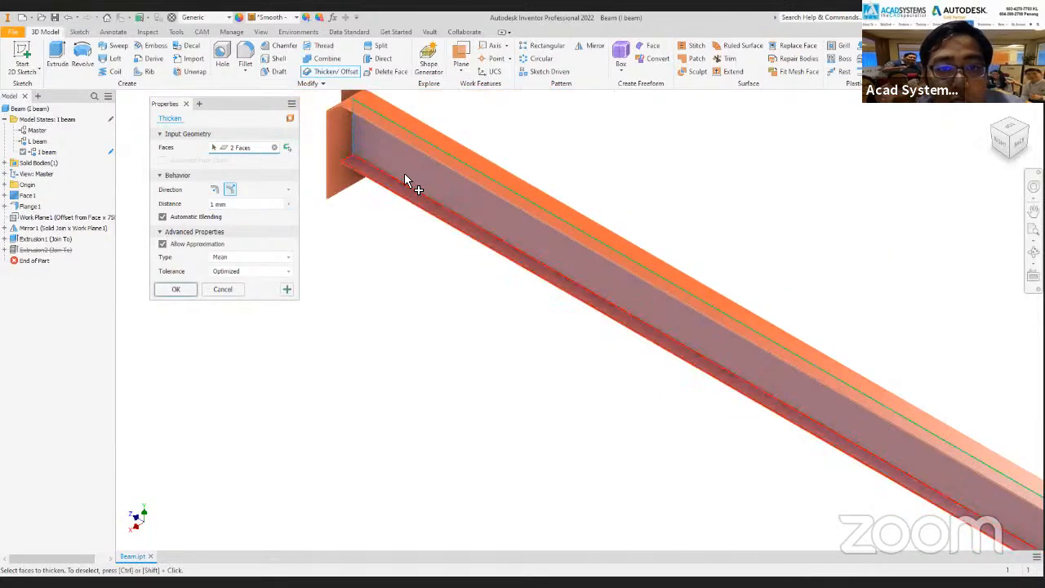
pyautogui.keyDown('shift'); pyautogui.moveTo(409, 174); pyautogui.dragTo(338, 357, button='middle'); pyautogui.keyUp('shift')
pyautogui.scroll(5, 467, 290)
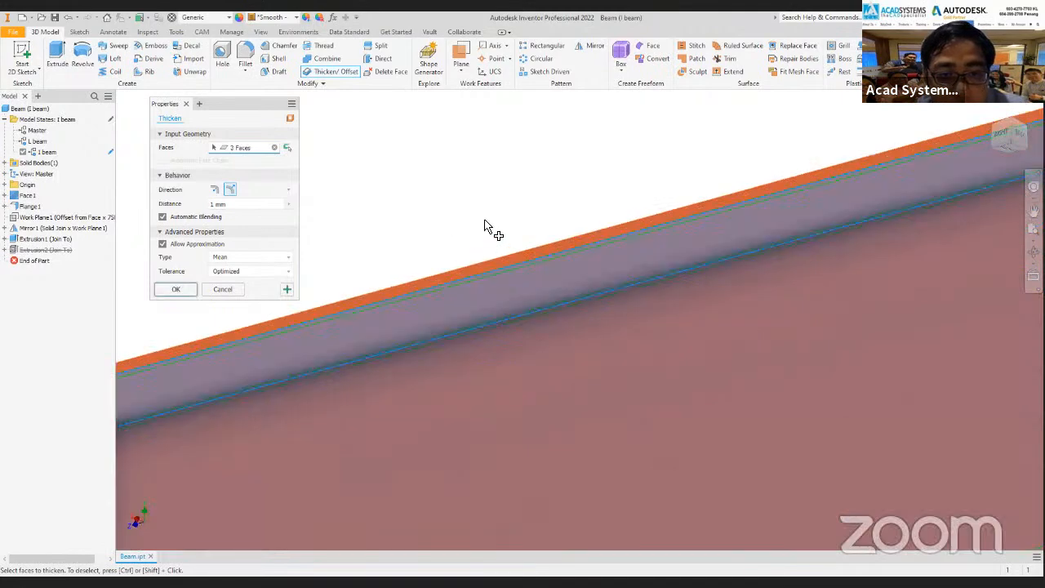
pyautogui.scroll(-8, 478, 245)
pyautogui.keyDown('shift'); pyautogui.moveTo(563, 283); pyautogui.dragTo(596, 272, button='middle'); pyautogui.keyUp('shift')
pyautogui.scroll(6, 569, 273)
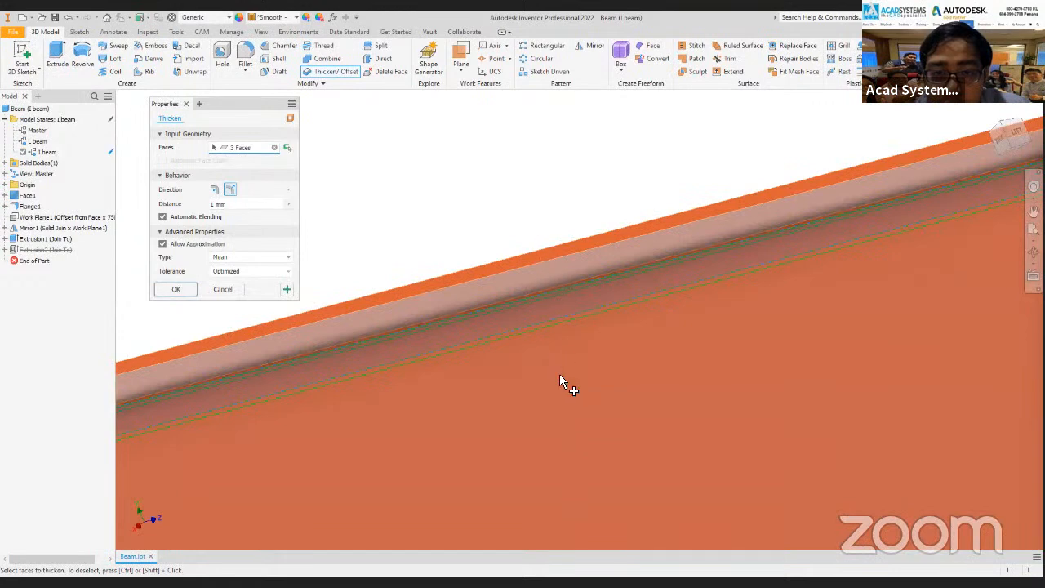
pyautogui.scroll(-5, 548, 314)
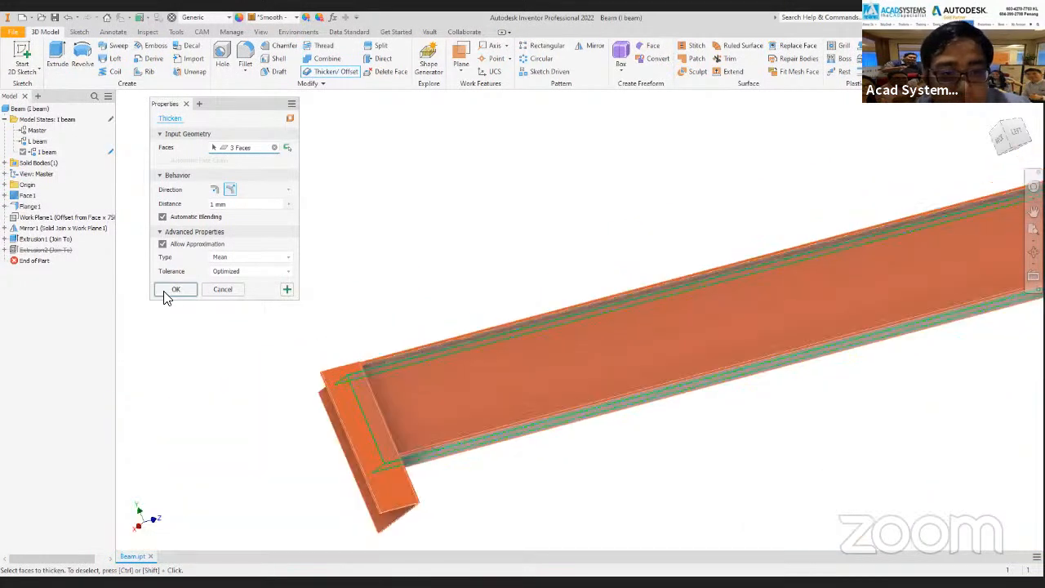
pyautogui.press('Return')
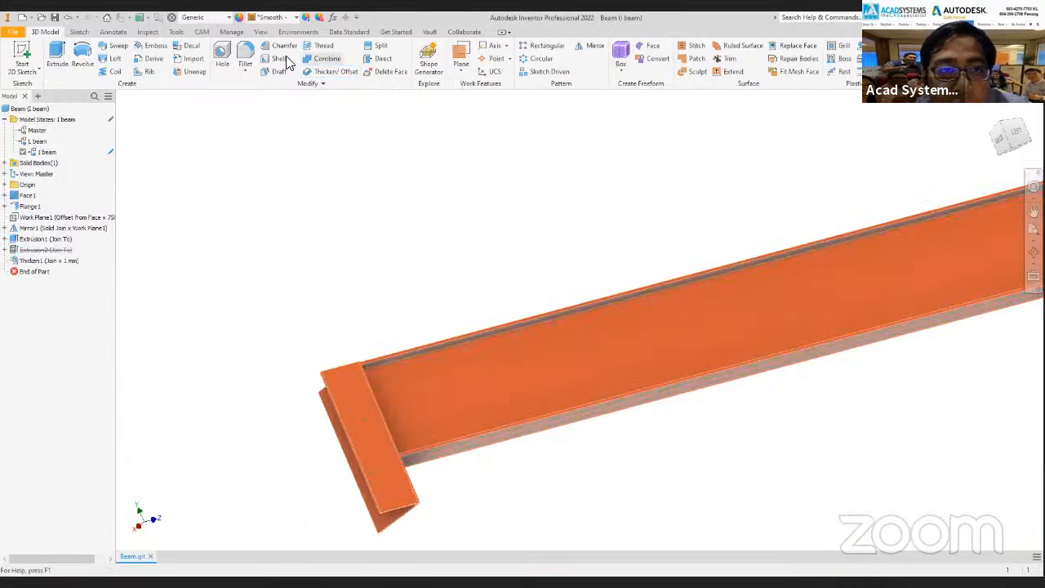
# Thicken the web and both inner flange faces on the opposite side of the I beam by 1 mm.
pyautogui.click(331, 71)
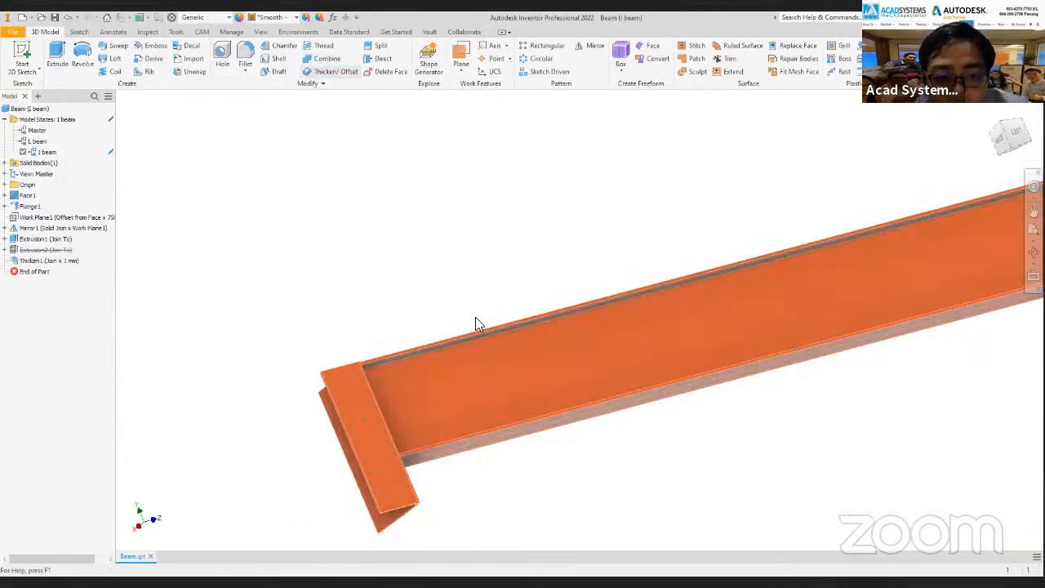
pyautogui.scroll(2, 475, 317)
pyautogui.click(421, 366)
pyautogui.keyDown('shift'); pyautogui.moveTo(474, 422); pyautogui.dragTo(809, 427, button='middle'); pyautogui.keyUp('shift')
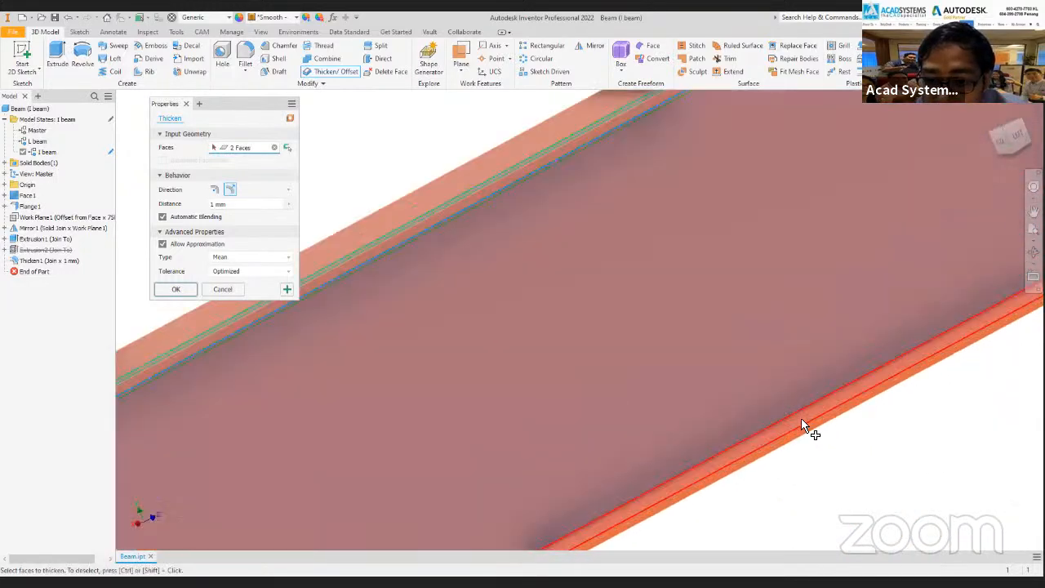
pyautogui.click(808, 424)
pyautogui.scroll(-3, 623, 396)
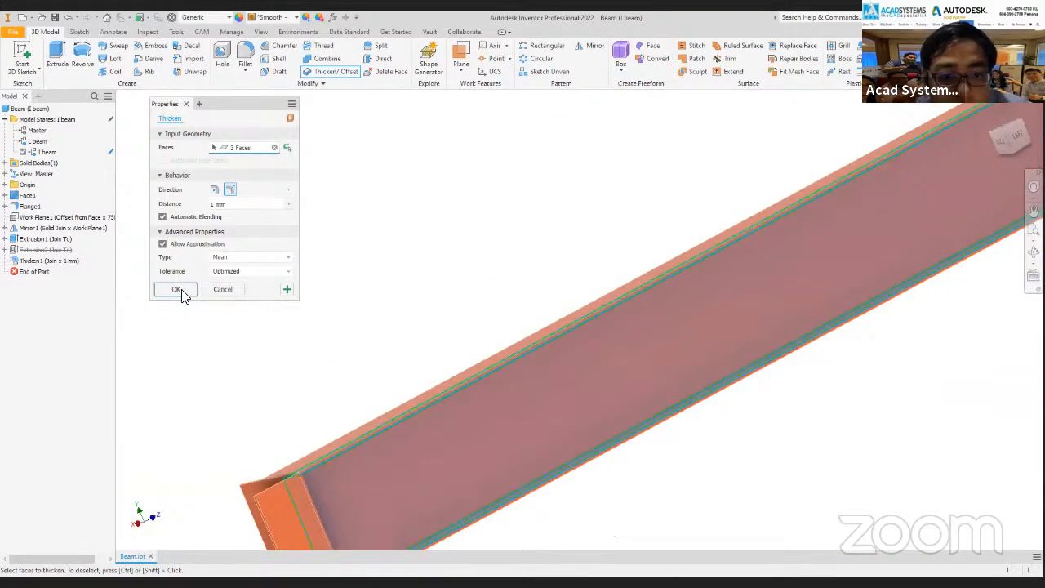
pyautogui.press('Return')
pyautogui.scroll(-4, 1001, 185)
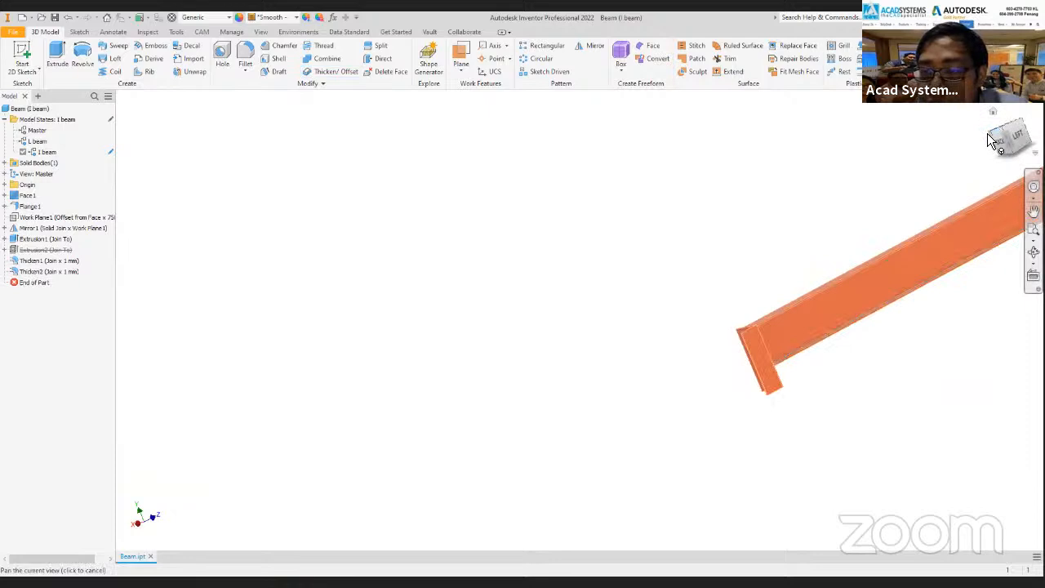
pyautogui.click(991, 140)
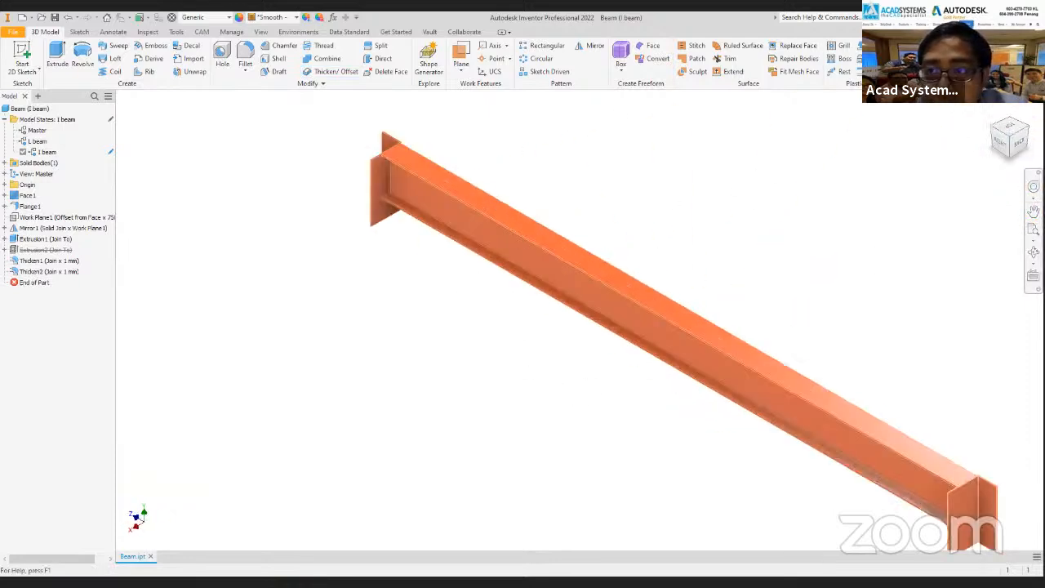
# Return to the modal study and rerun the simulation on an updated mesh of the thickened I beam.
pyautogui.click(927, 57)
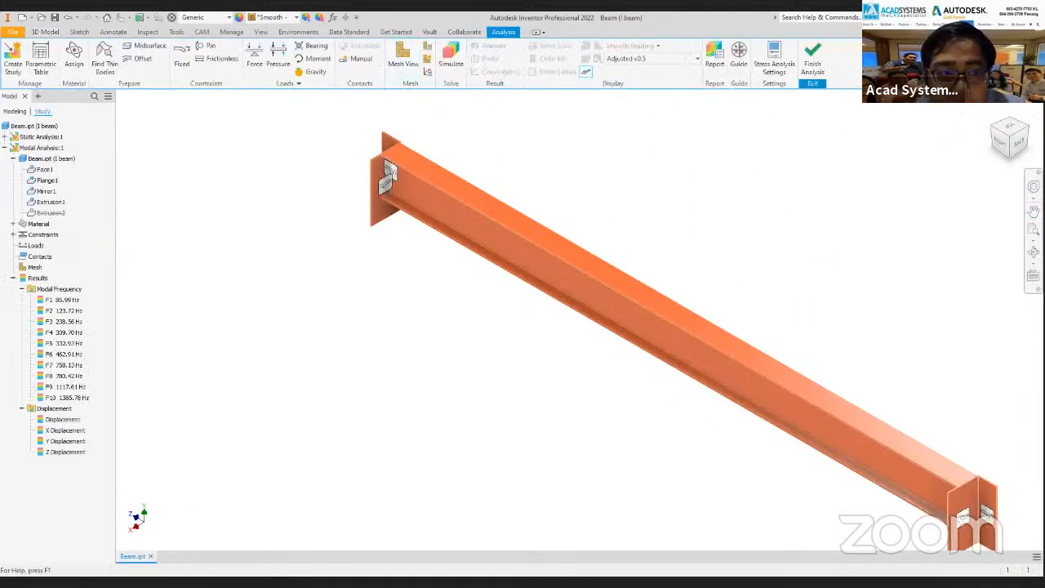
pyautogui.click(35, 290)
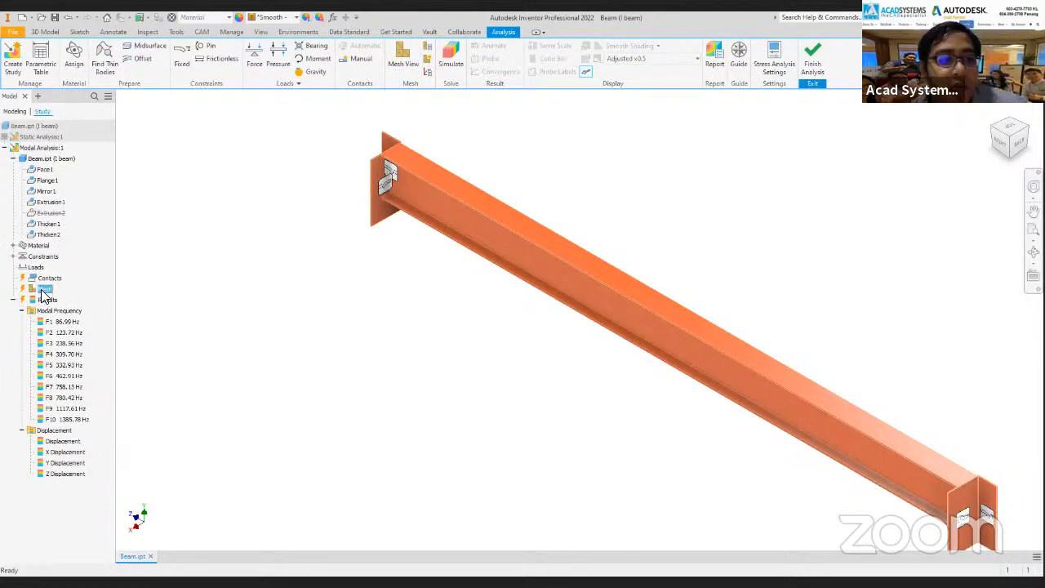
pyautogui.rightClick(44, 290)
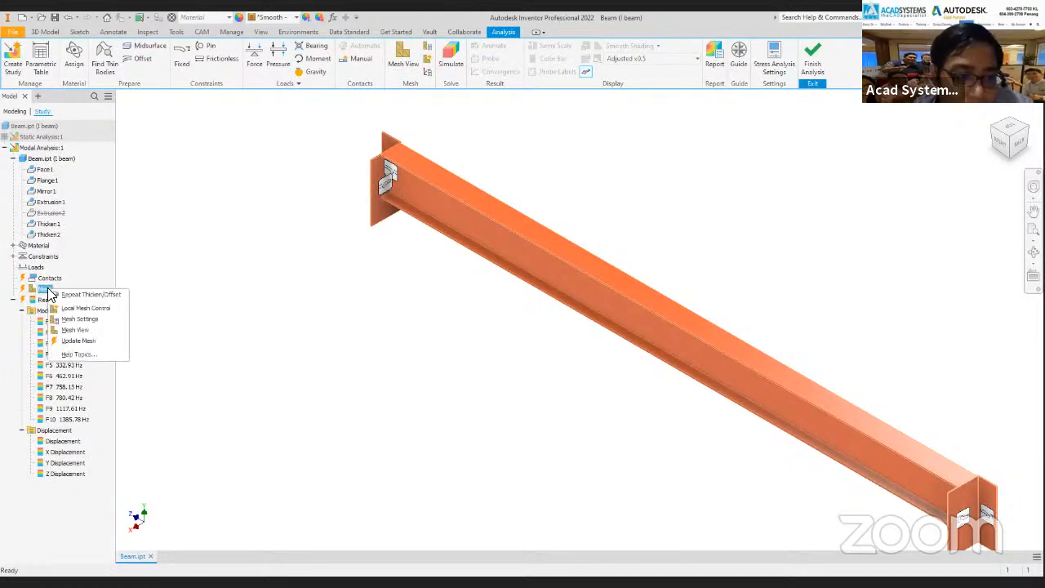
pyautogui.click(78, 340)
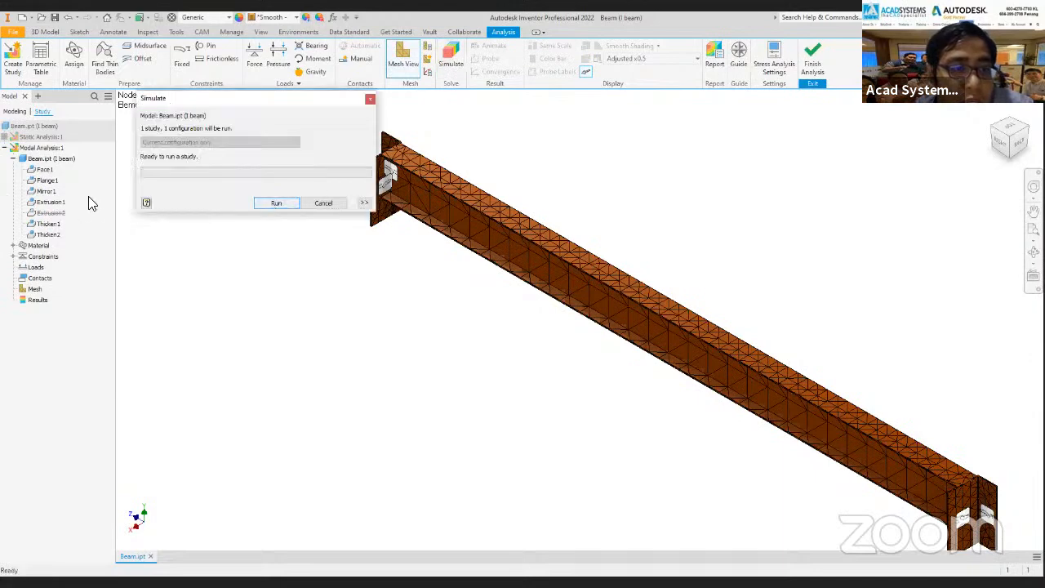
pyautogui.press('Return')
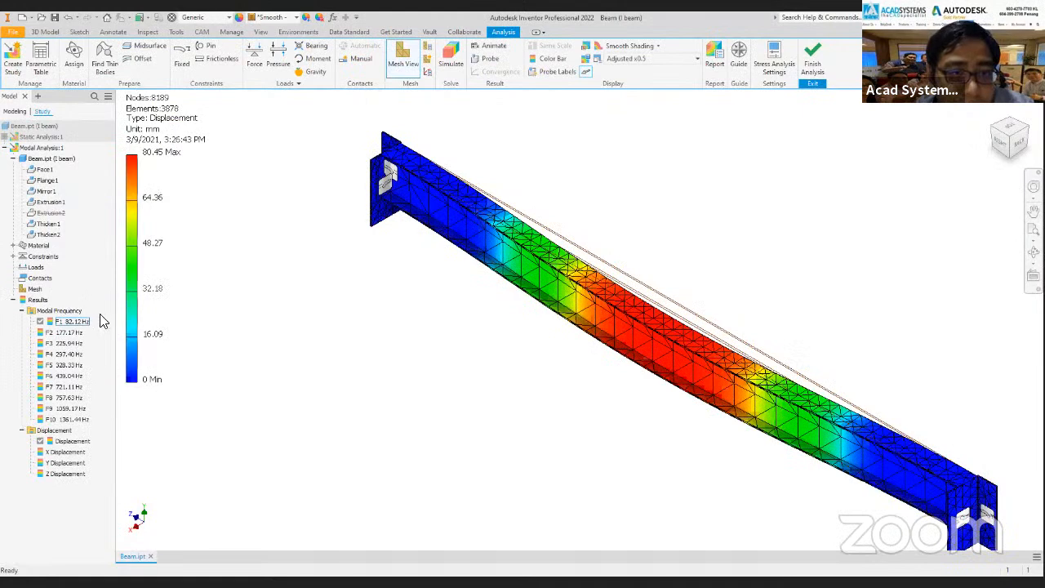
# Examine the F1 displacement plot and mesh at the fixed end and along the middle of the I beam.
pyautogui.scroll(5, 583, 322)
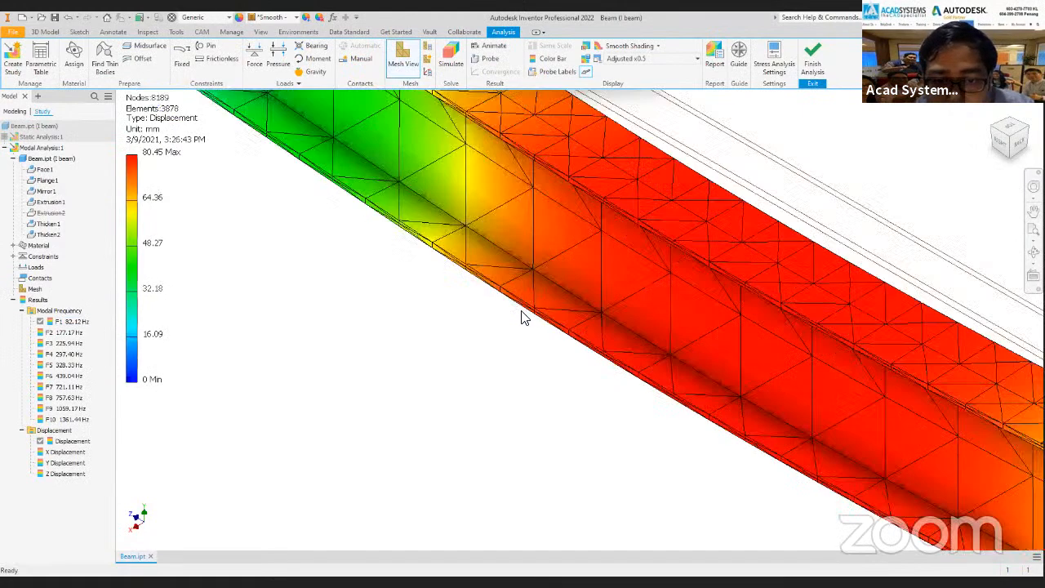
pyautogui.scroll(2, 480, 302)
pyautogui.scroll(-6, 400, 294)
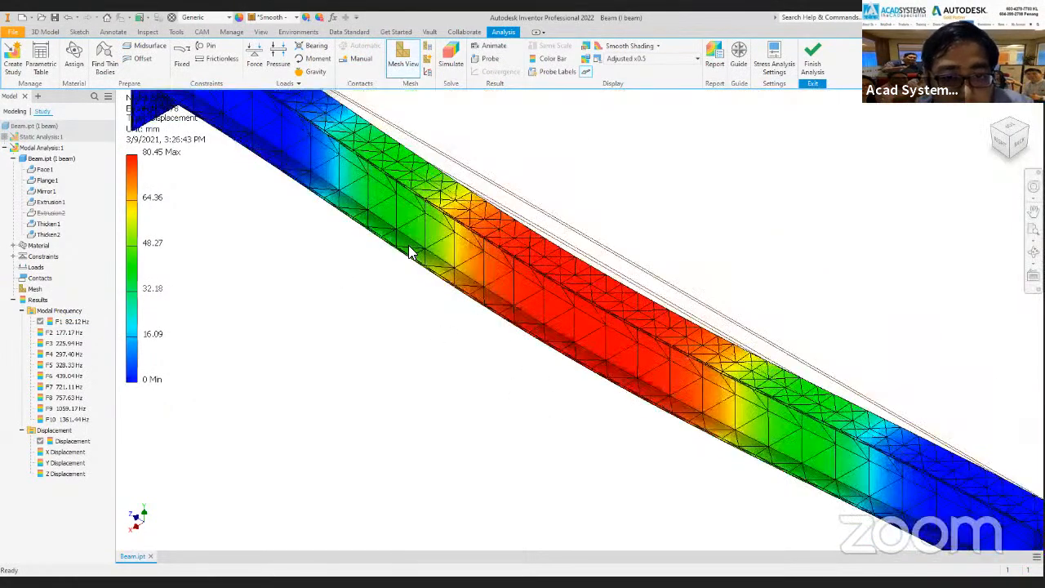
pyautogui.moveTo(330, 206); pyautogui.dragTo(367, 252, button='middle')
pyautogui.scroll(6, 439, 259)
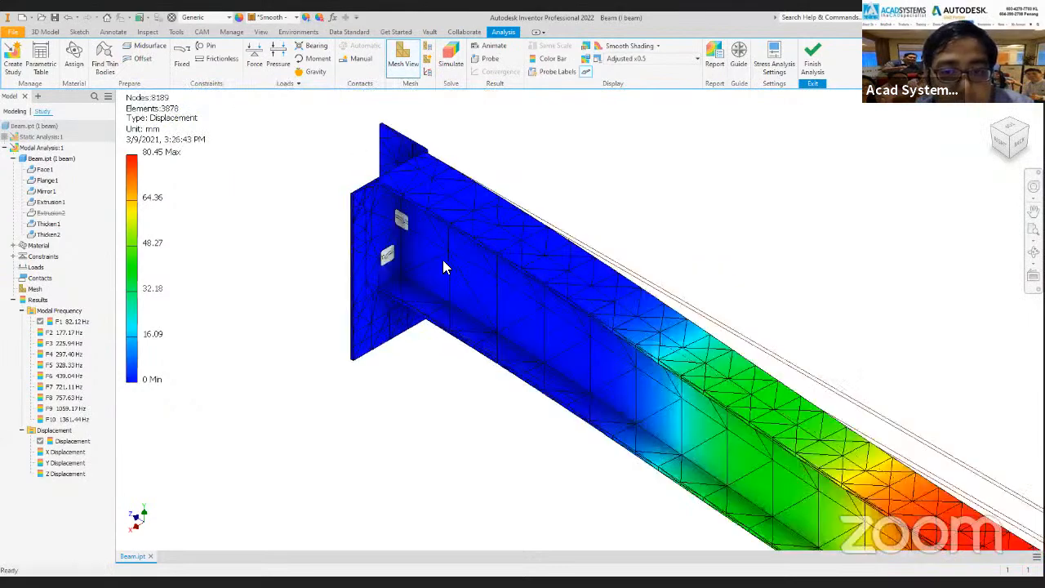
pyautogui.scroll(-6, 540, 354)
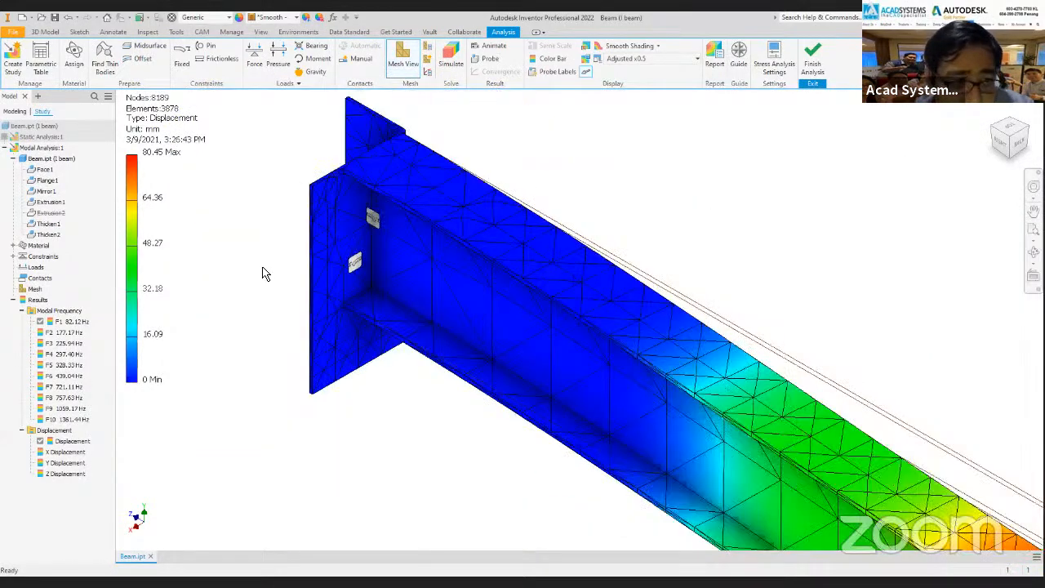
pyautogui.scroll(2, 319, 268)
pyautogui.scroll(4, 547, 302)
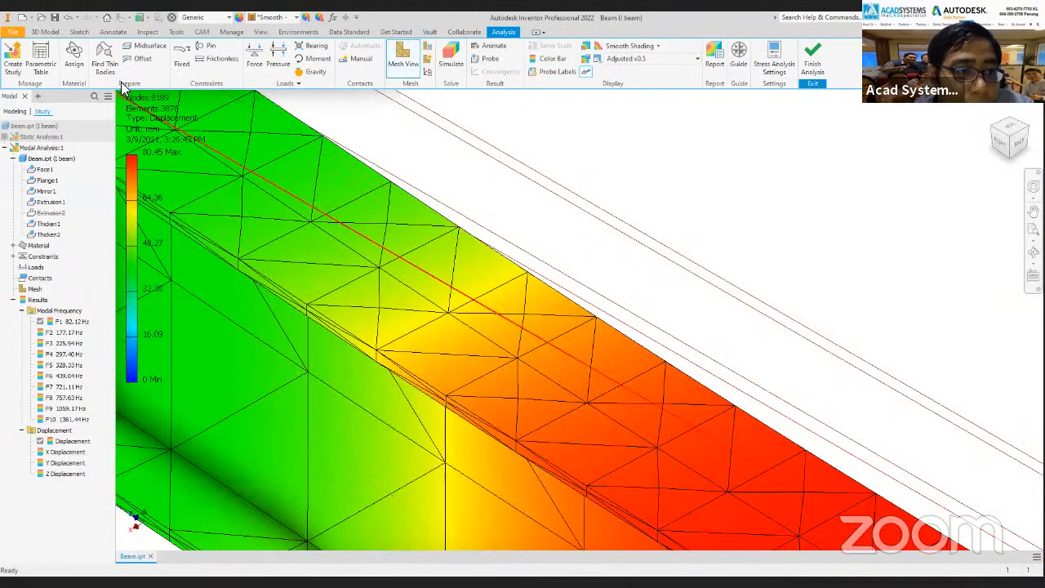
pyautogui.scroll(-2, 549, 302)
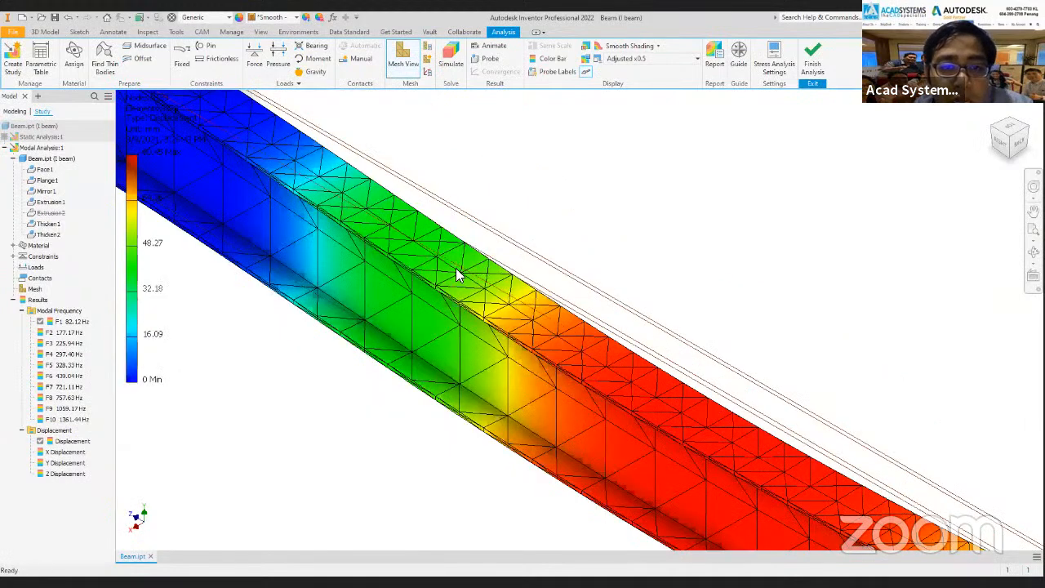
# Bring the whole I beam displacement plot into view and collapse the modal results in the browser tree.
pyautogui.scroll(-5, 457, 275)
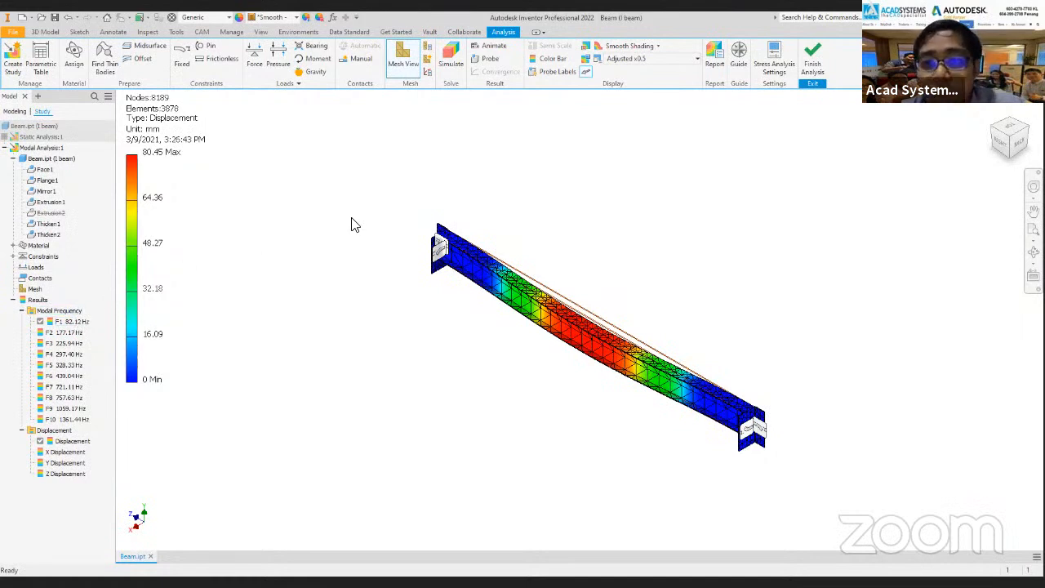
pyautogui.doubleClick(28, 301)
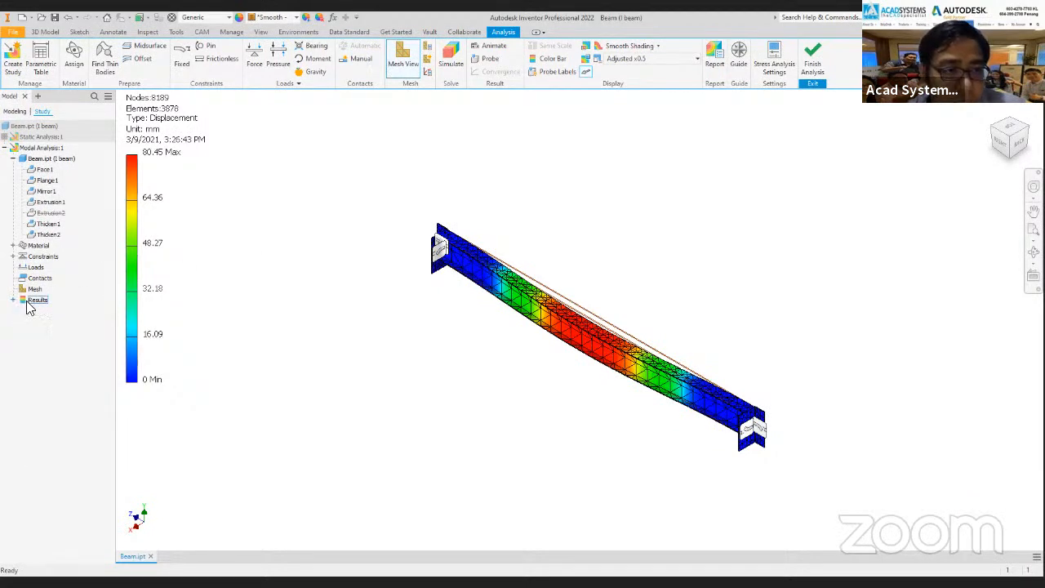
pyautogui.click(23, 149)
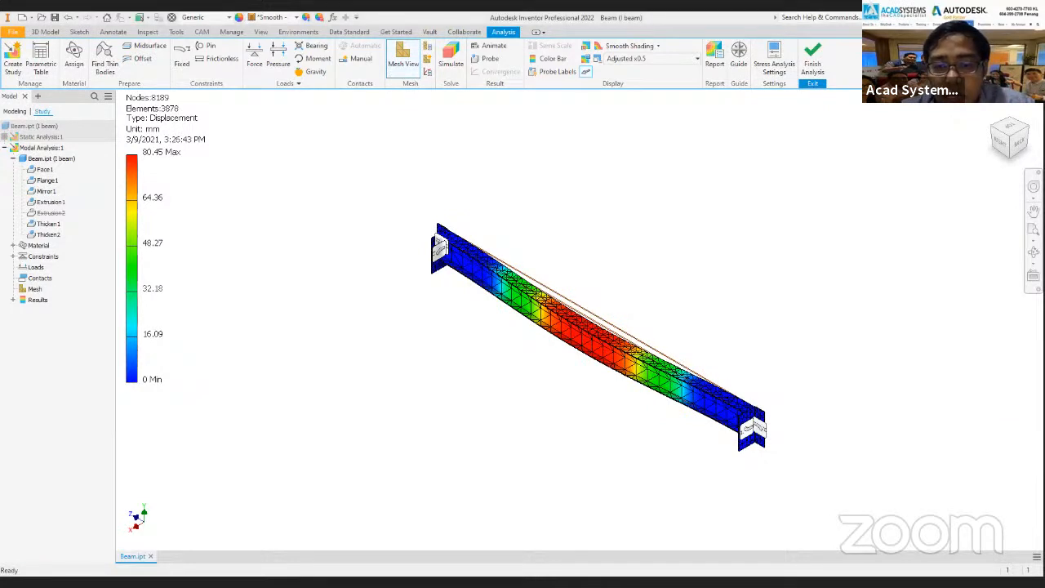
# Switch to the Edge browser and open acadsystems.com in a new tab.
pyautogui.hotkey('alt', 'Tab')
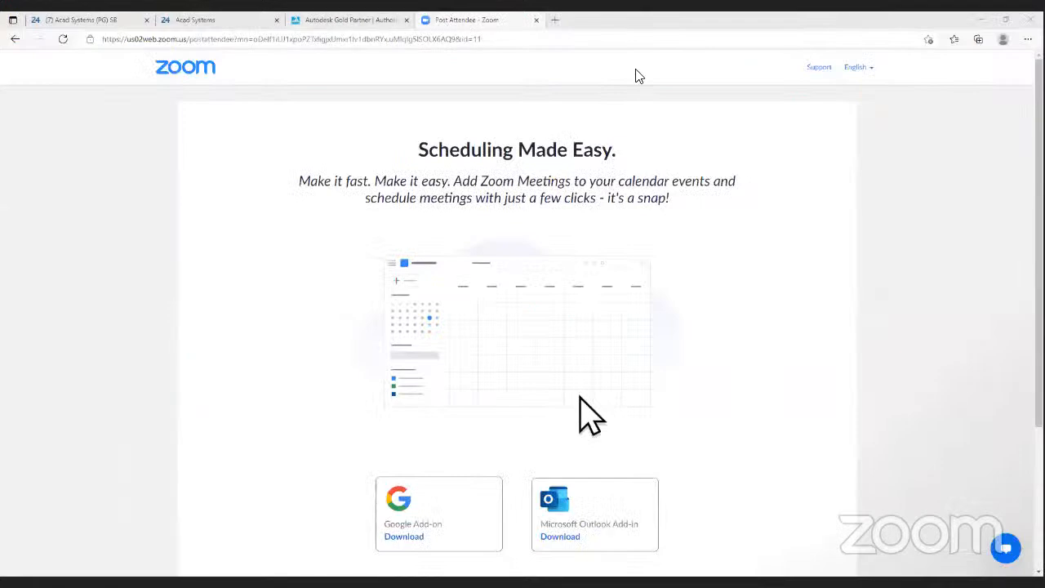
pyautogui.hotkey('ctrl', 't')
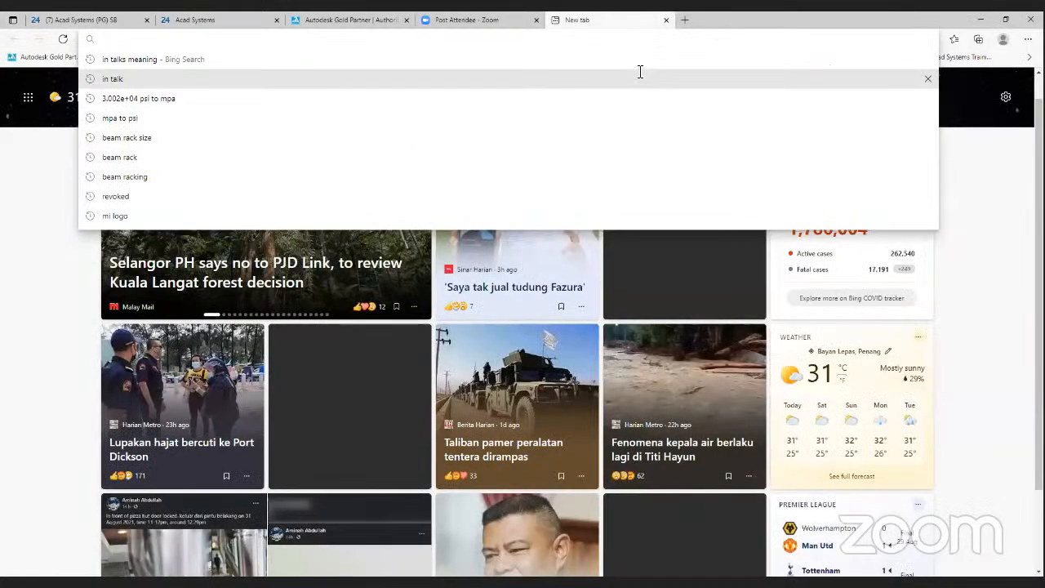
pyautogui.hotkey('alt', 'Tab')
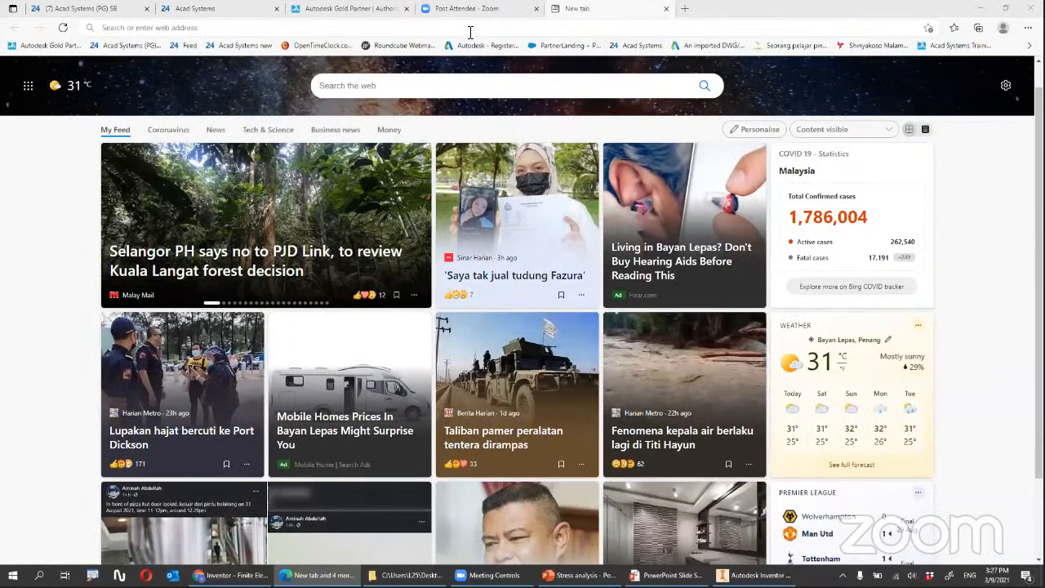
pyautogui.click(470, 42)
pyautogui.write('acad')
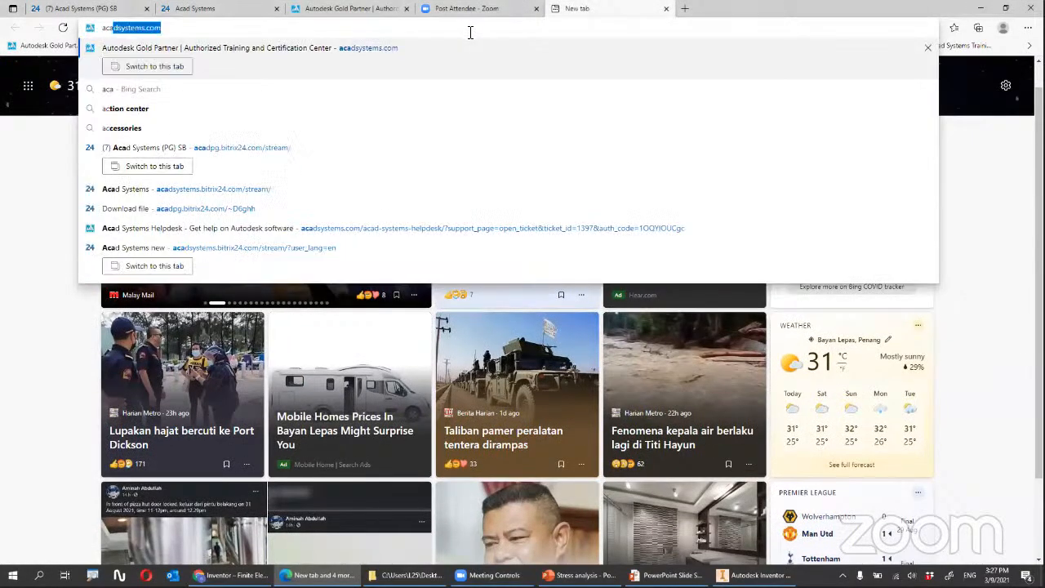
pyautogui.write('s')
pyautogui.press('Right')
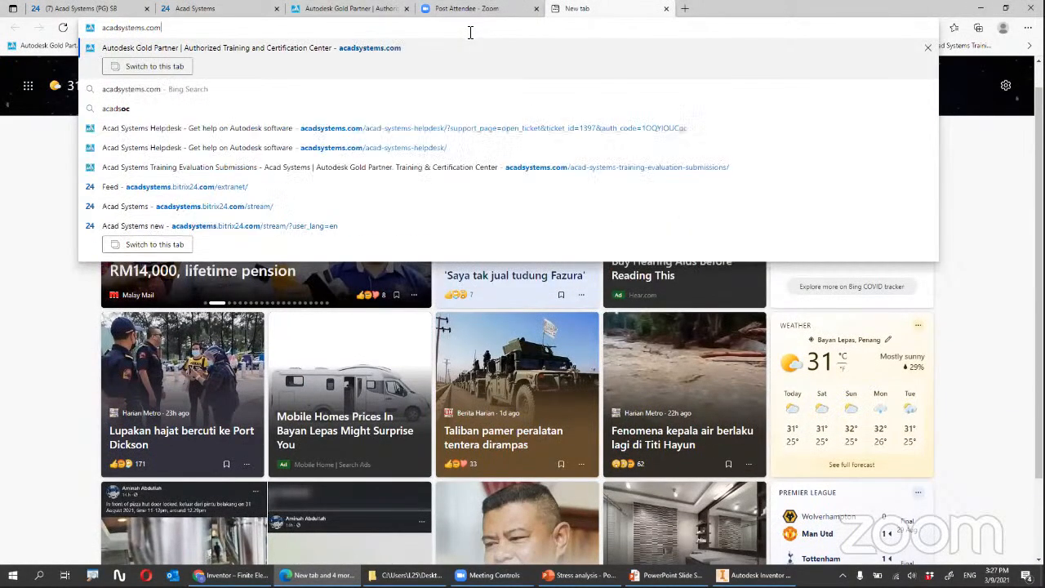
pyautogui.press('Return')
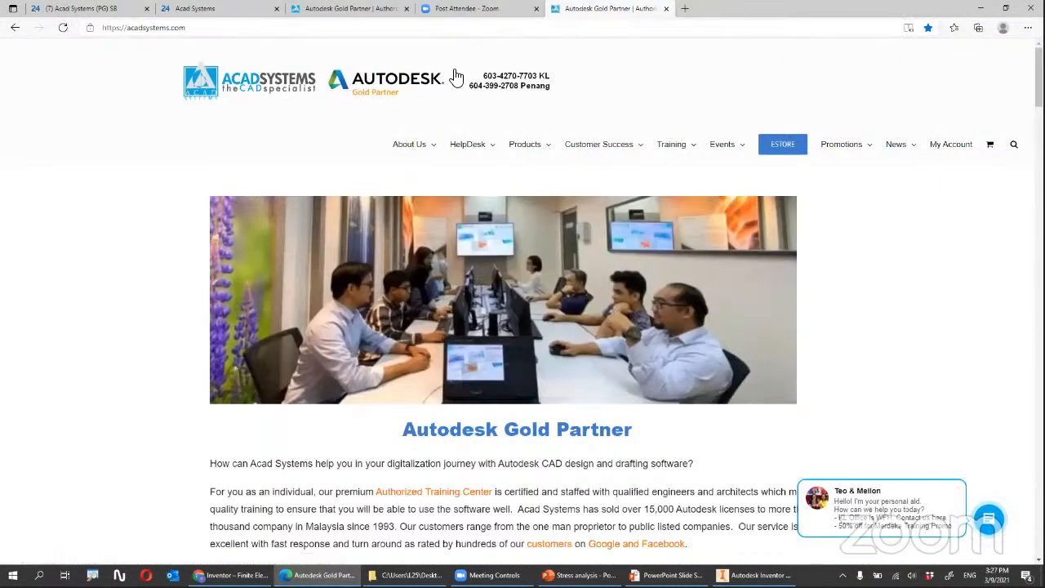
# Examine the home page's Latest Autodesk Promotions & News section, including the Merdeka Training Promotion.
pyautogui.scroll(-3, 459, 117)
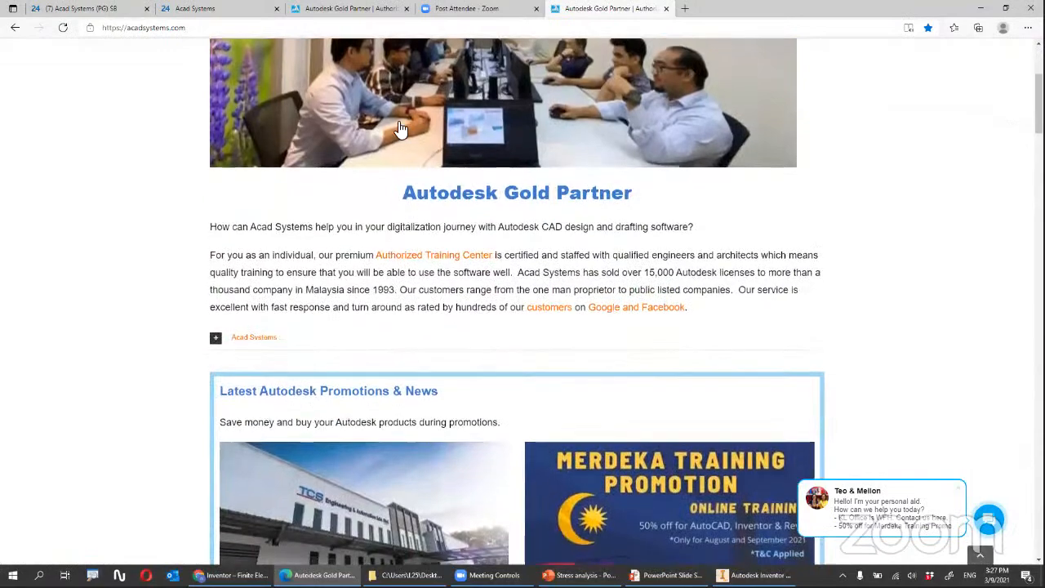
pyautogui.scroll(3, 427, 132)
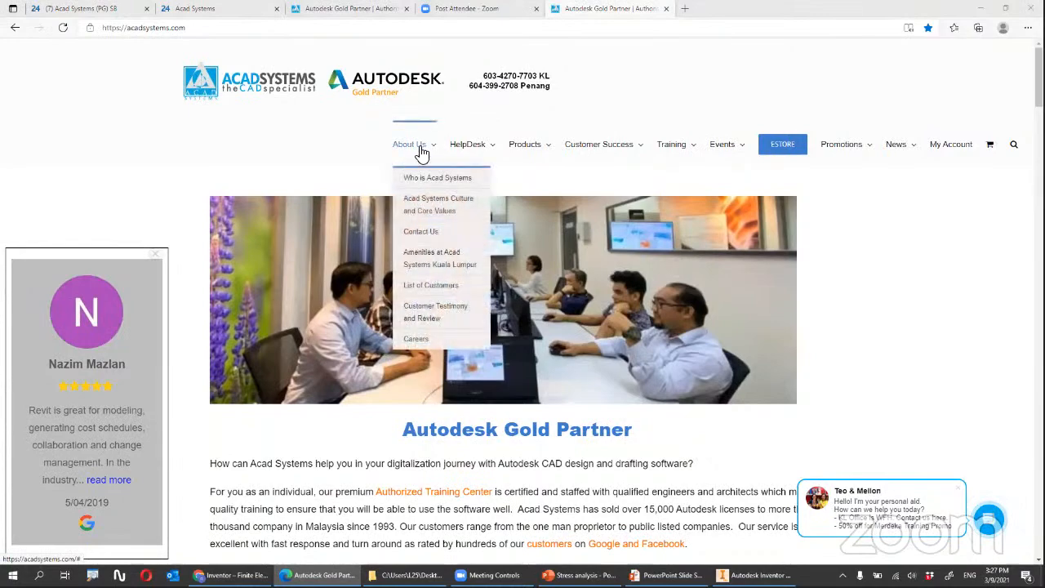
pyautogui.scroll(-6, 359, 147)
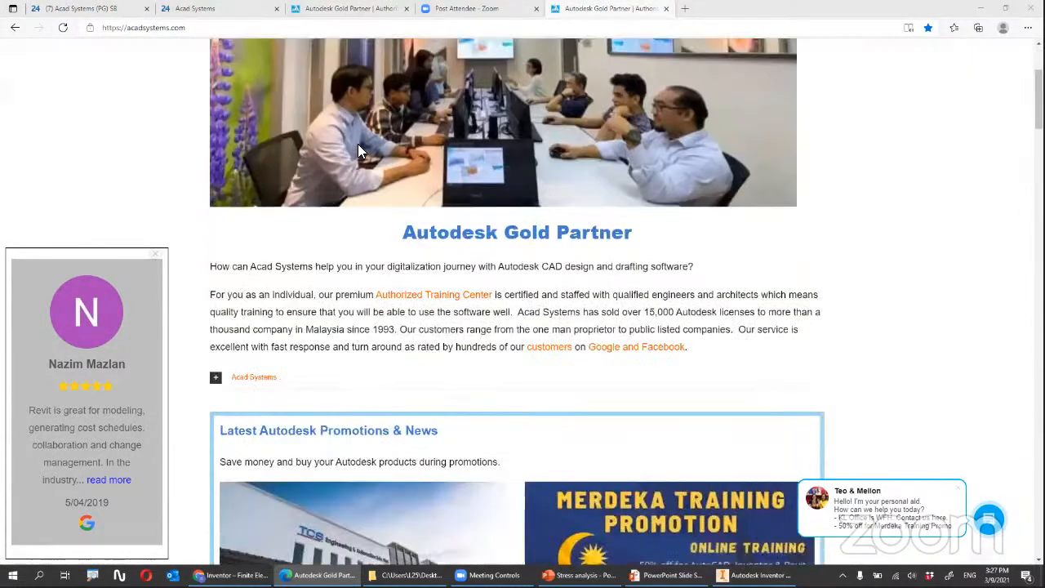
pyautogui.scroll(-1, 304, 106)
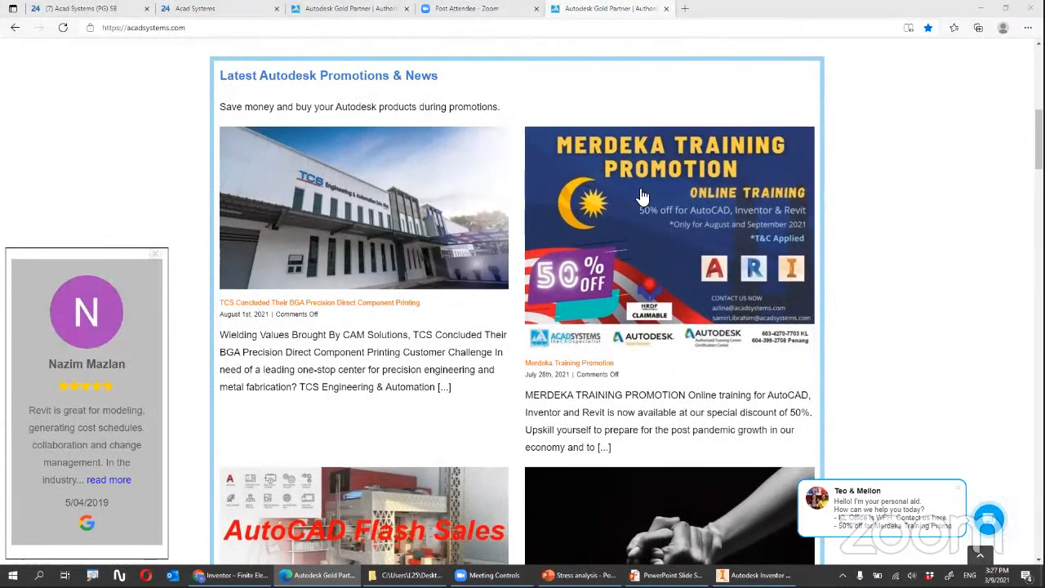
pyautogui.scroll(2, 635, 196)
pyautogui.scroll(-1, 633, 195)
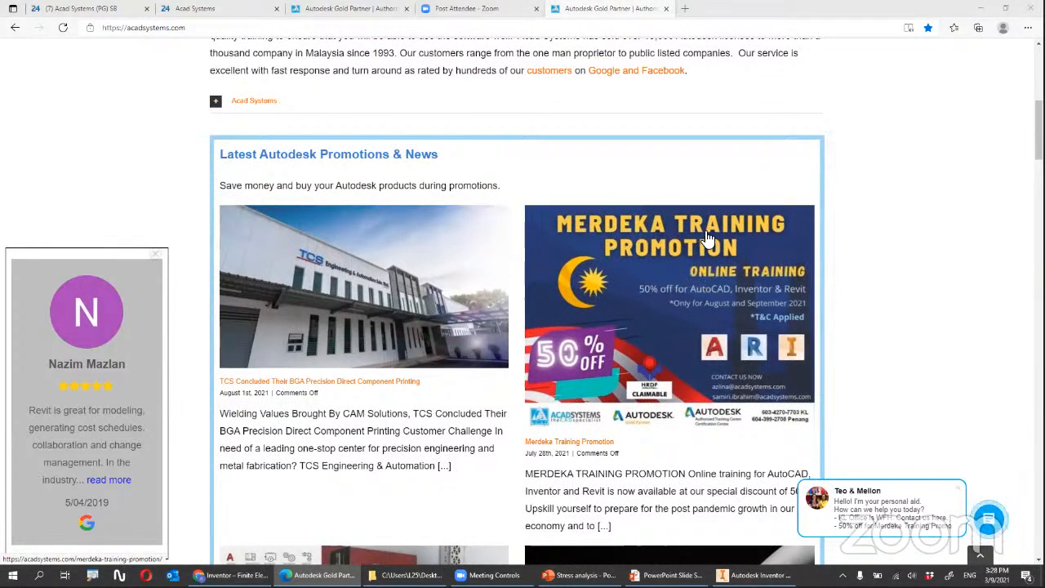
pyautogui.scroll(-1, 684, 274)
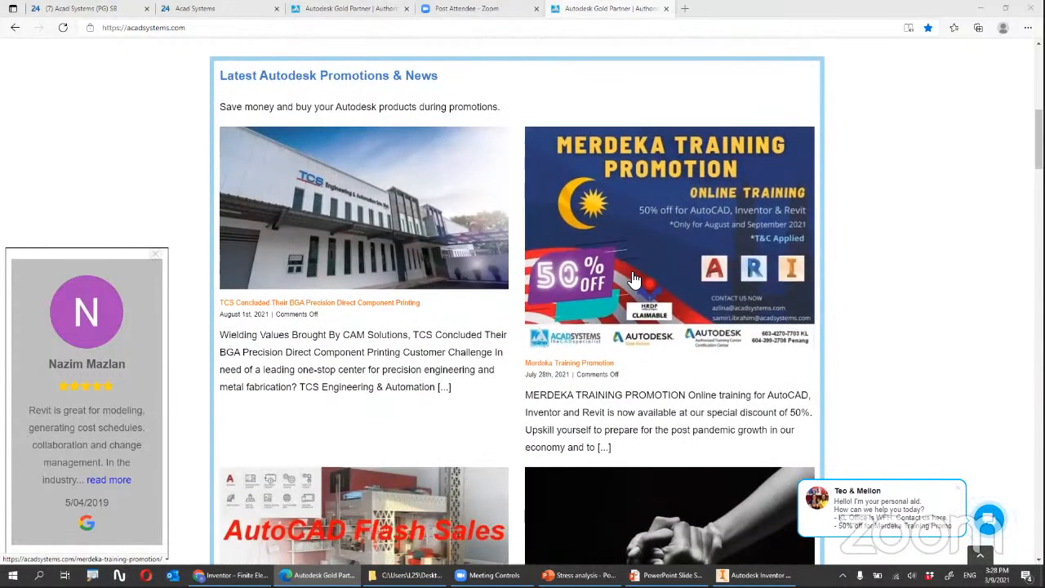
pyautogui.scroll(1, 626, 278)
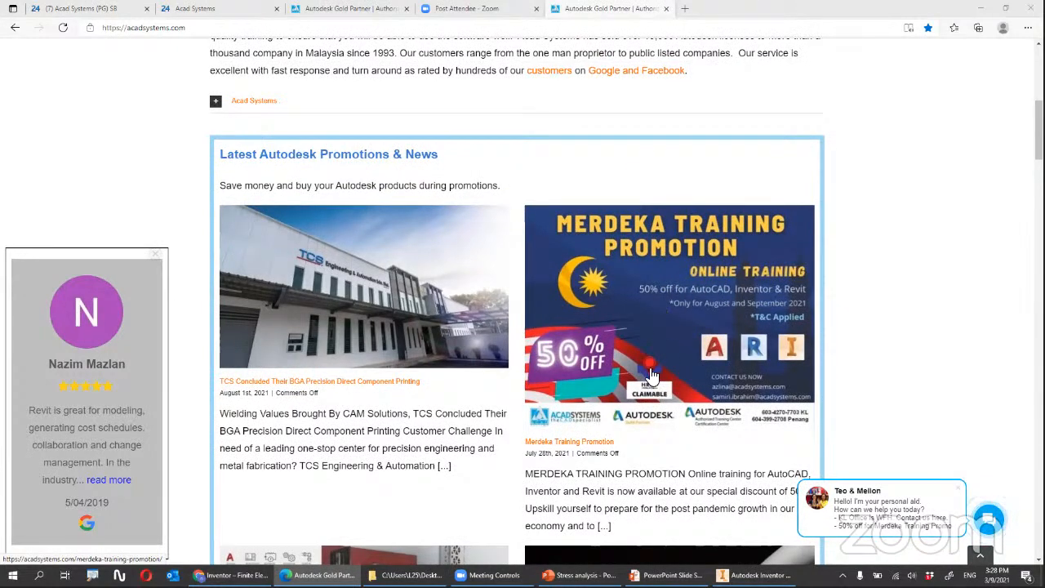
pyautogui.scroll(-1, 653, 327)
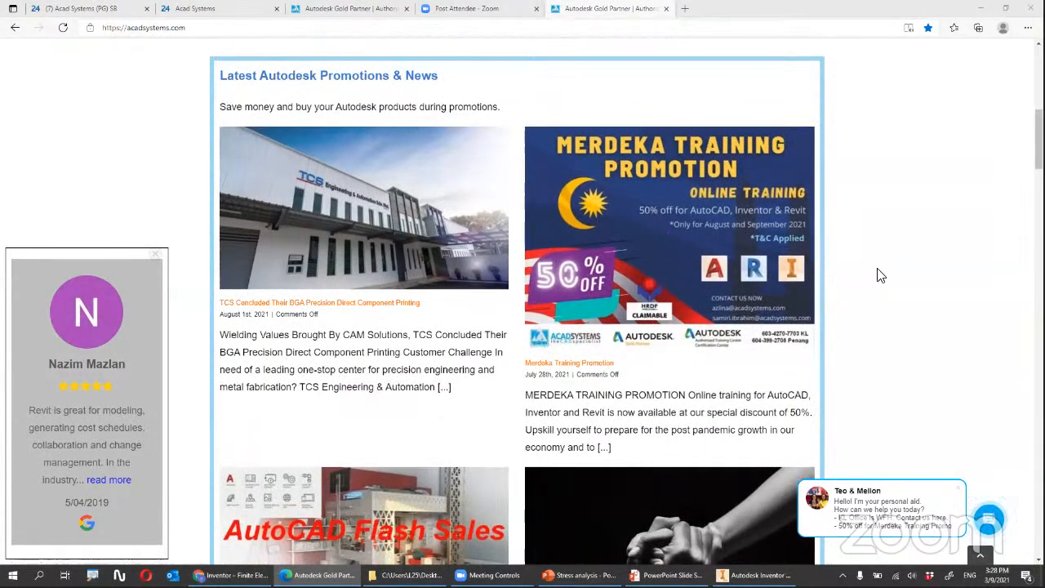
# Look through the home page's Latest Autodesk Online Lessons, Workshops, Webinars section, from Inventor Finite Element Simulation to Bridge Design for Infraworks.
pyautogui.scroll(-4, 879, 273)
pyautogui.scroll(-12, 884, 271)
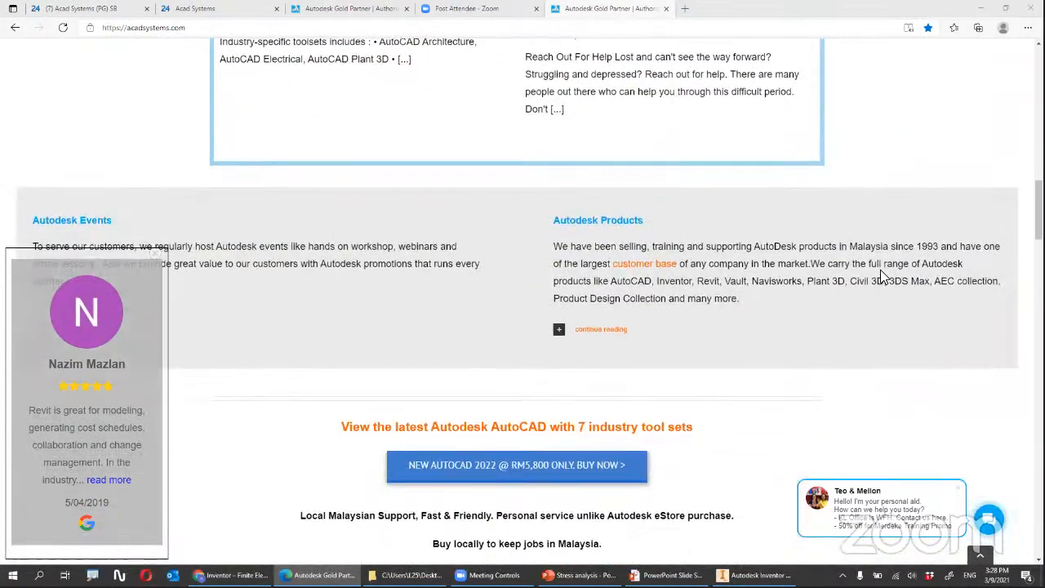
pyautogui.scroll(-1, 320, 163)
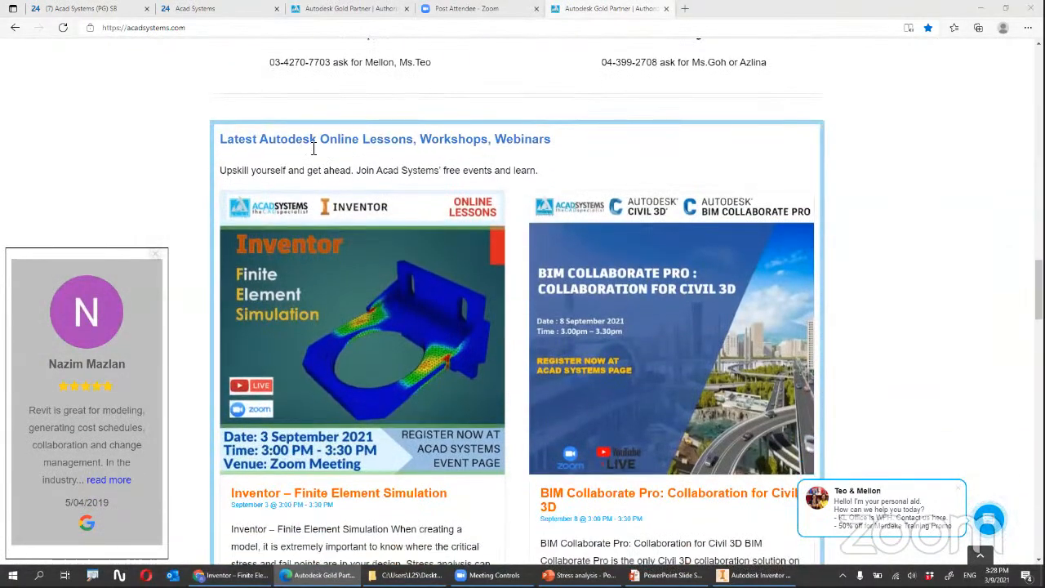
pyautogui.scroll(-1, 330, 163)
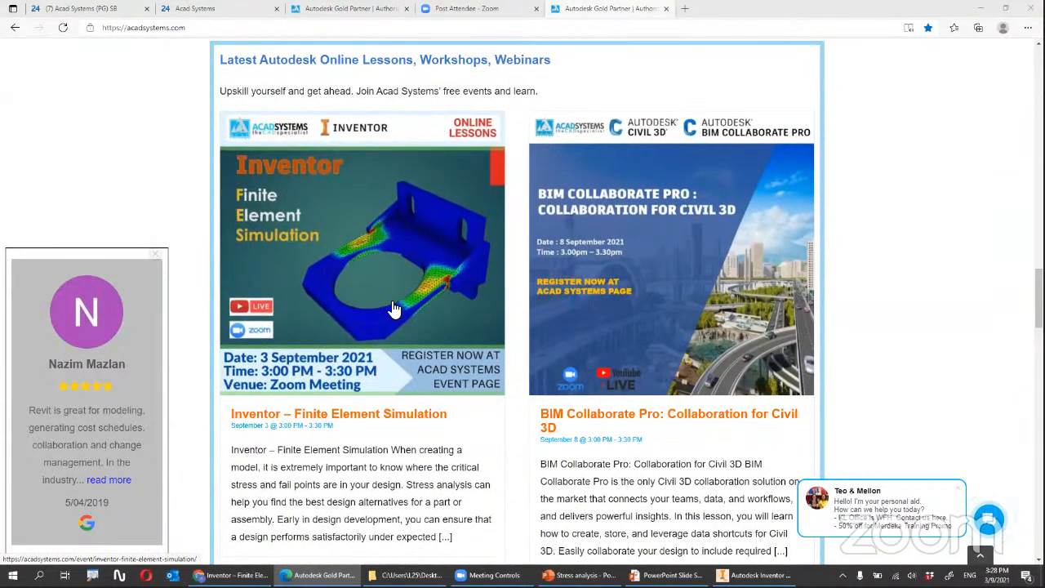
pyautogui.scroll(-3, 562, 315)
pyautogui.scroll(-2, 562, 280)
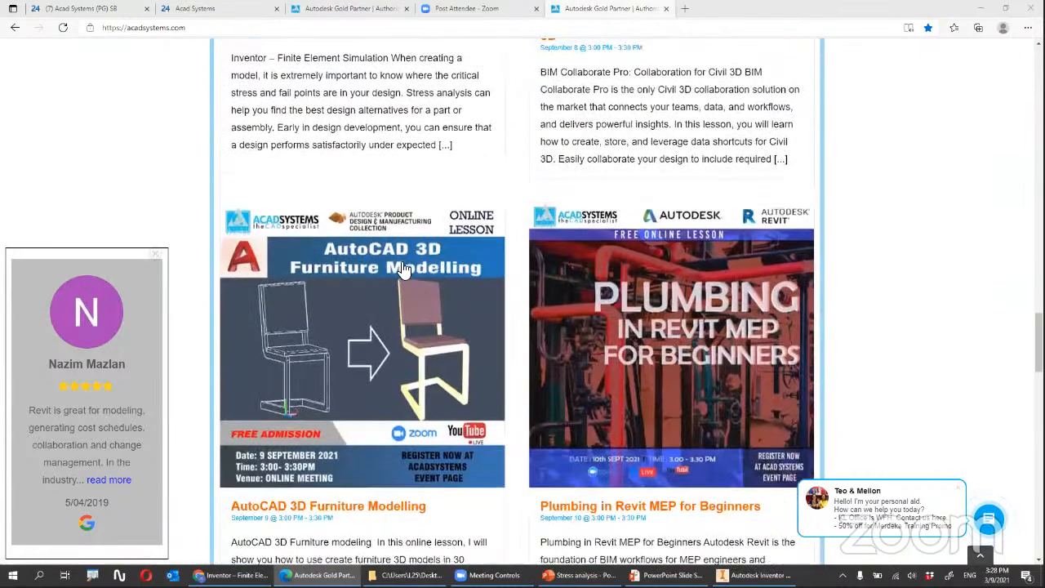
pyautogui.scroll(-3, 553, 327)
pyautogui.scroll(-3, 554, 327)
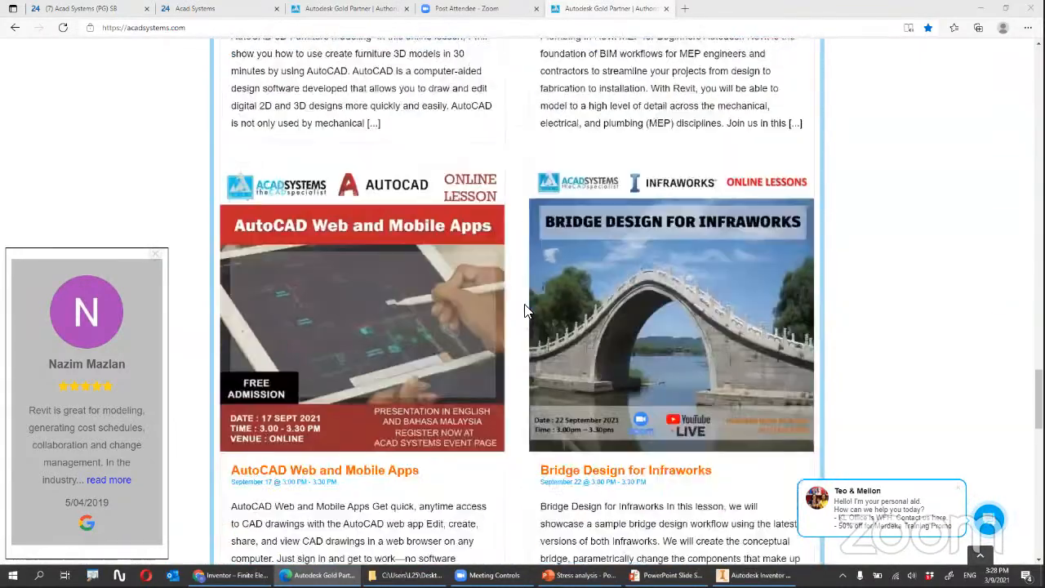
pyautogui.scroll(-4, 549, 277)
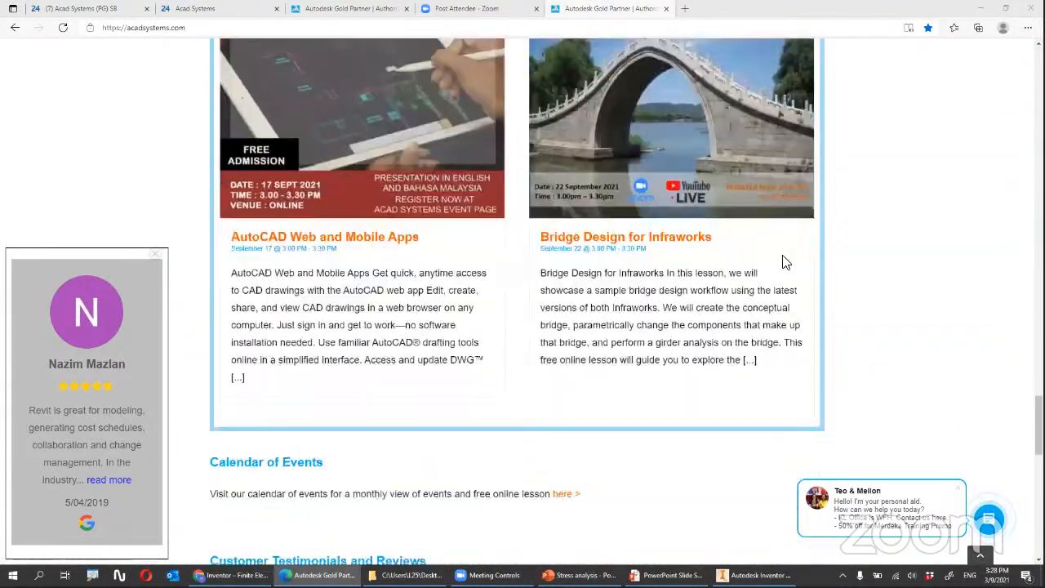
# Look through the 2021 online training schedule under Autodesk Premium Training, down to the page footer.
pyautogui.scroll(-3, 883, 260)
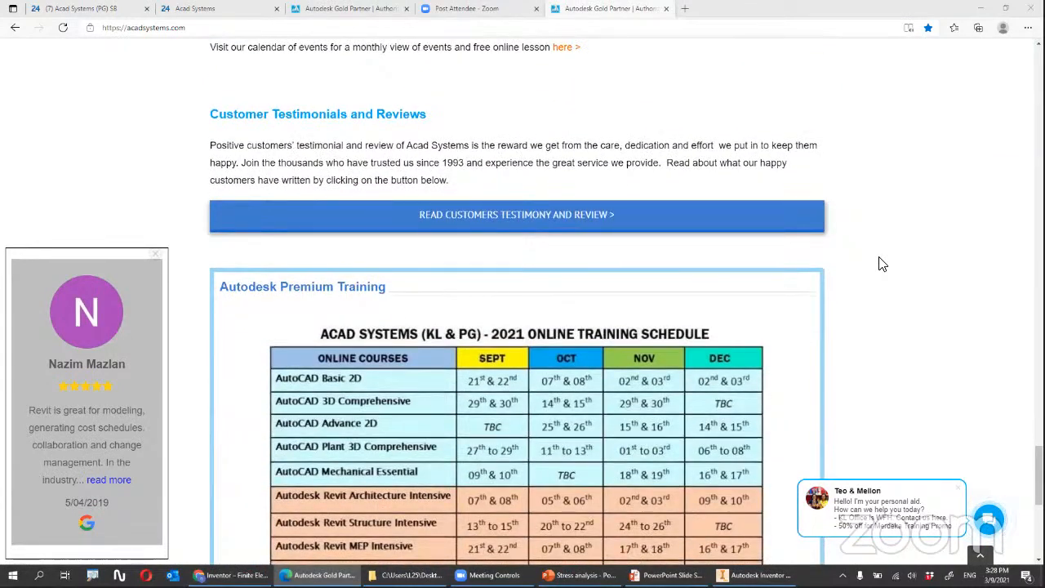
pyautogui.scroll(-2, 805, 261)
pyautogui.scroll(-3, 803, 260)
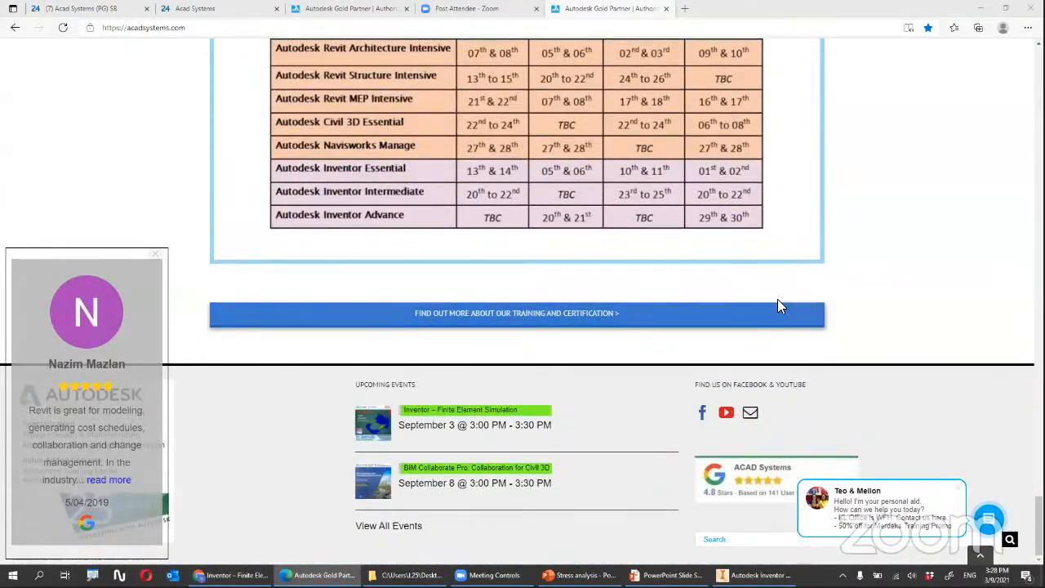
# Open the Acad Systems YouTube channel from the home page's footer and return to the Acad Systems site.
pyautogui.click(727, 417)
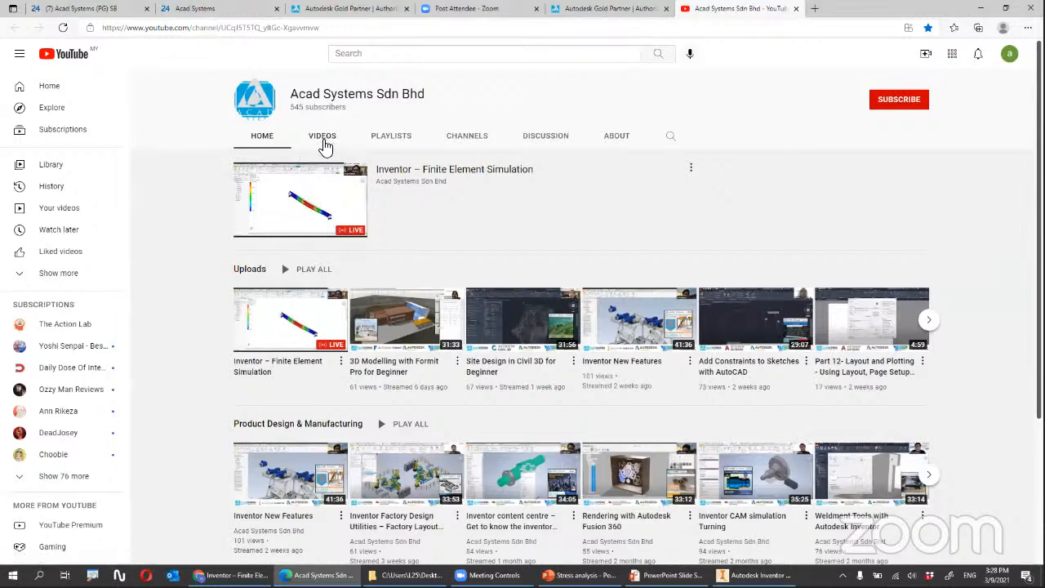
pyautogui.click(613, 8)
pyautogui.click(625, 9)
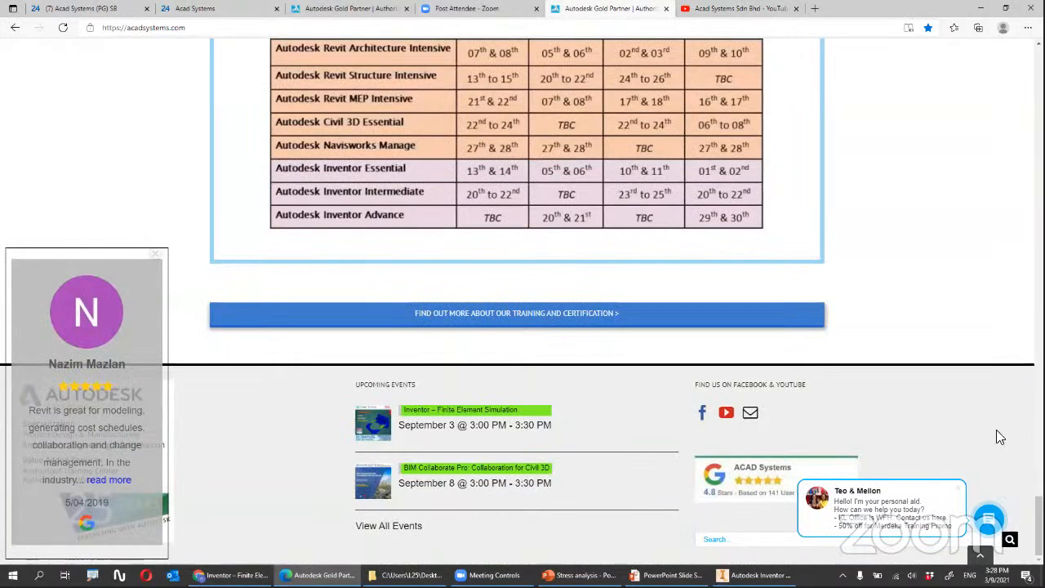
# Open the Acad Systems New Helpdesk page to view its support options and ticket list, and open the My Account page.
pyautogui.scroll(10, 523, 299)
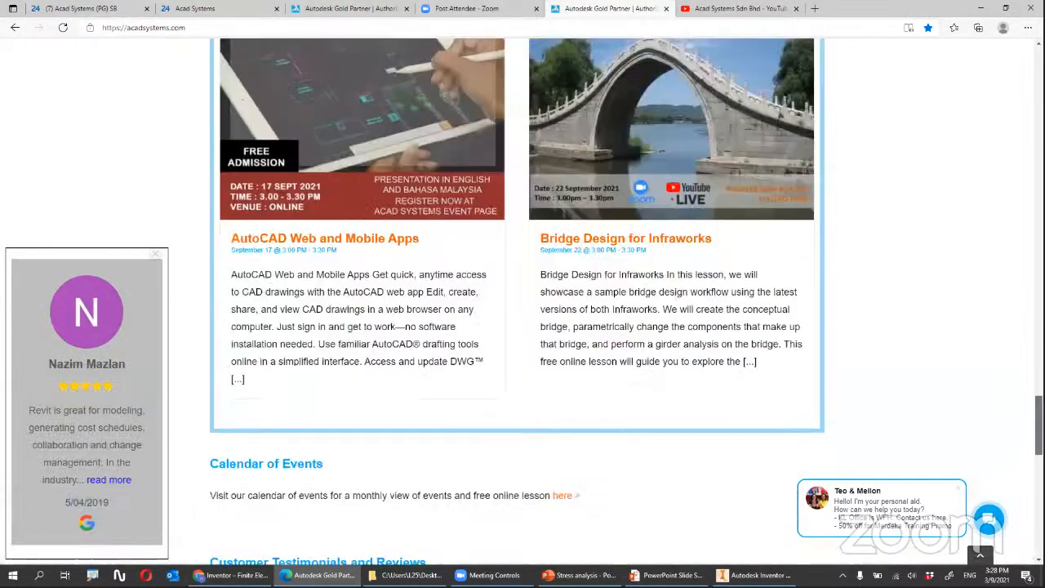
pyautogui.scroll(15, 840, 73)
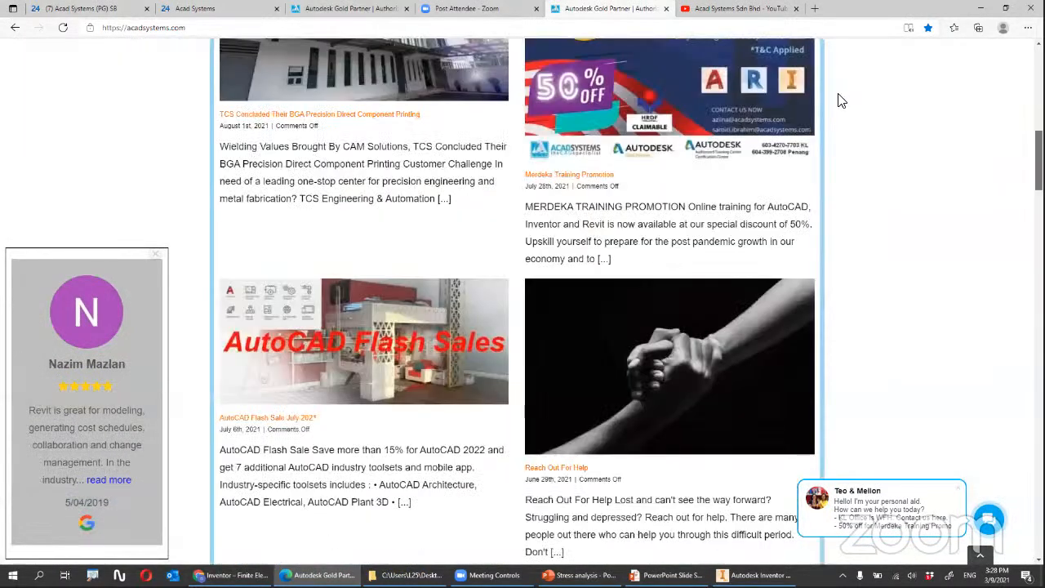
pyautogui.scroll(8, 841, 99)
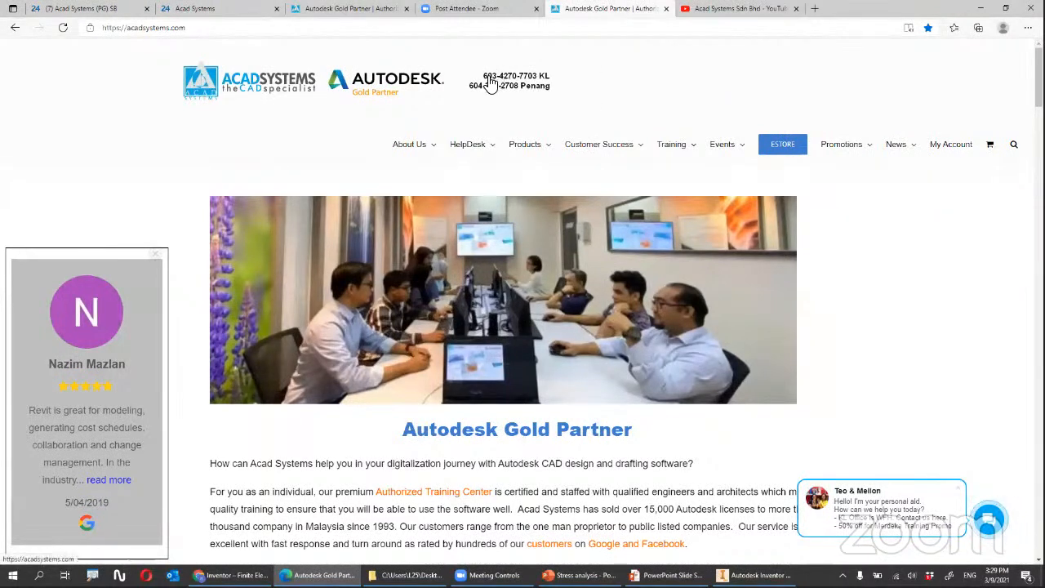
pyautogui.moveTo(476, 152)
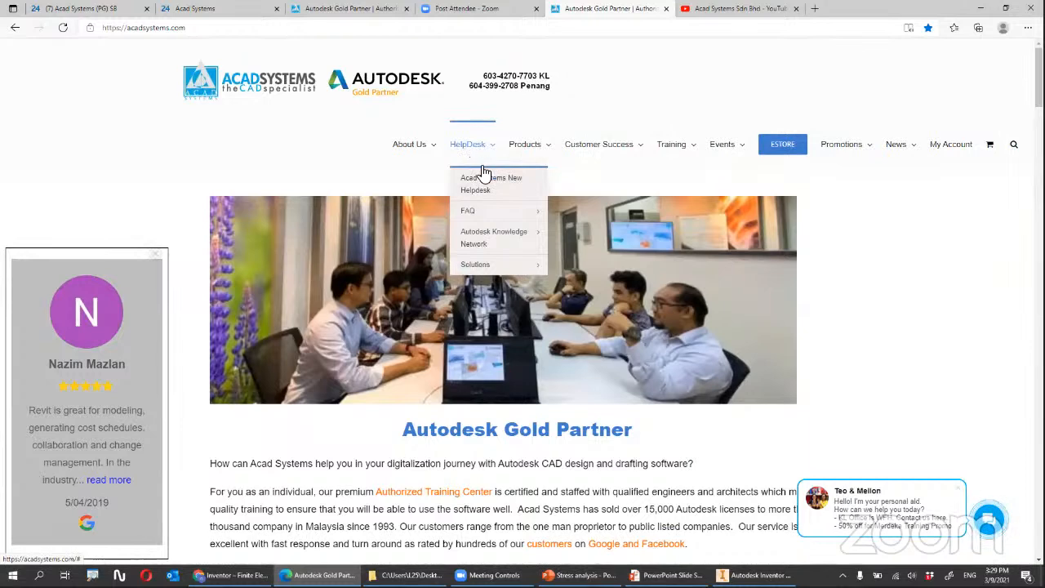
pyautogui.click(503, 189)
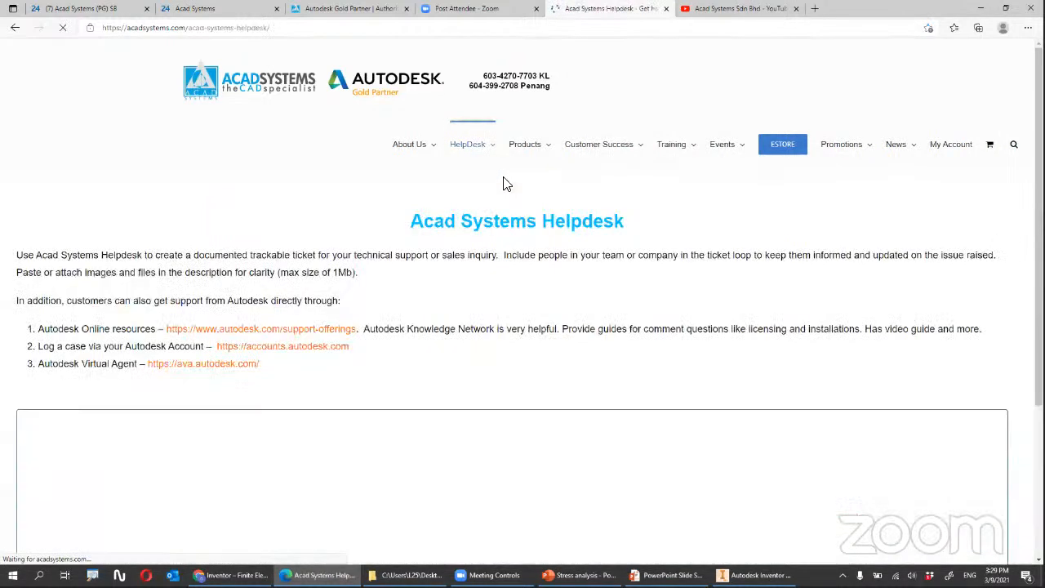
pyautogui.scroll(-3, 508, 178)
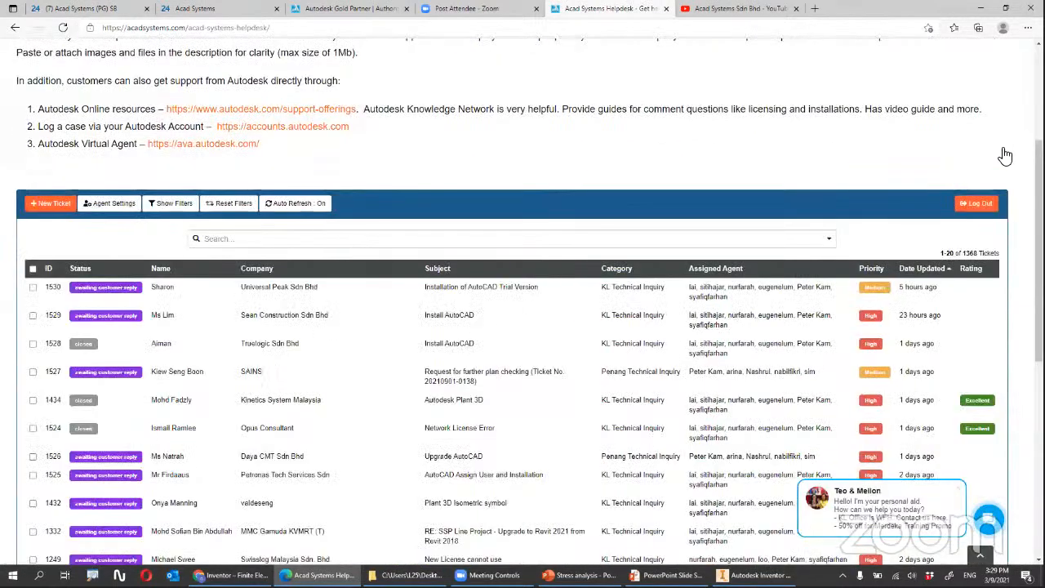
pyautogui.scroll(3, 1005, 155)
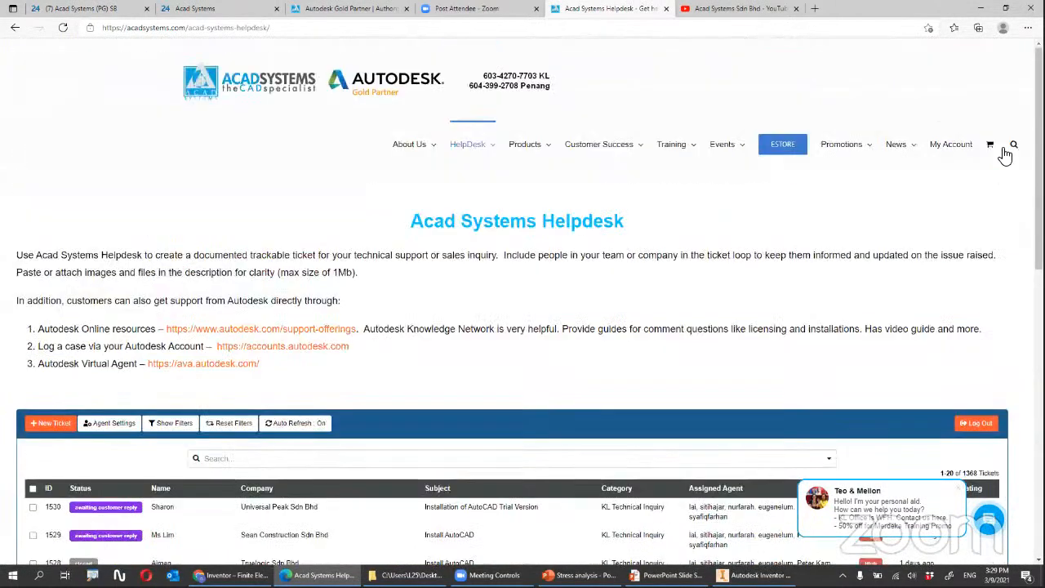
pyautogui.click(952, 145)
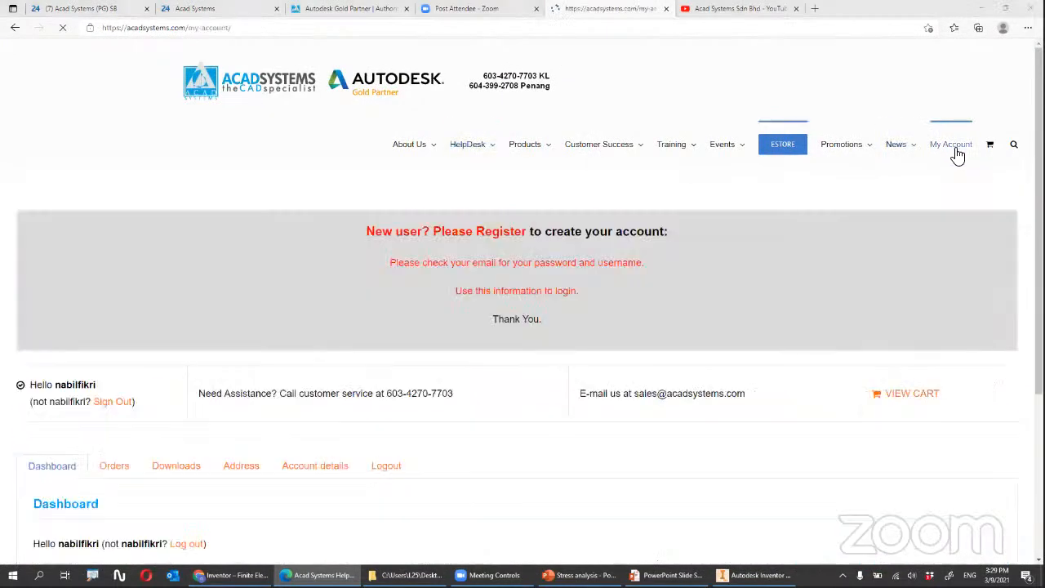
# Sign out of the Acad Systems account from the My Account page and confirm the logout.
pyautogui.click(105, 404)
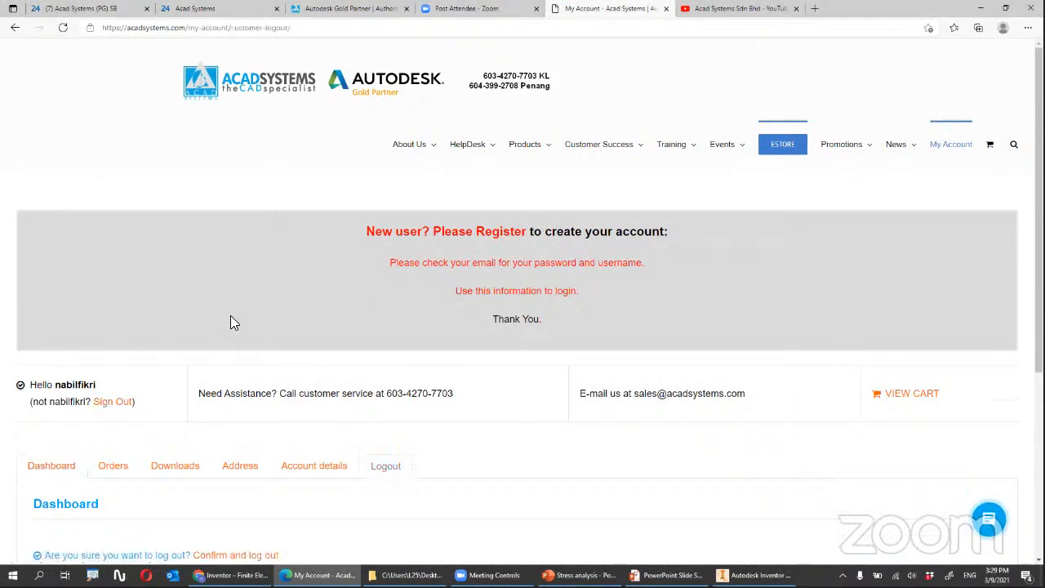
pyautogui.scroll(-3, 533, 280)
pyautogui.scroll(-1, 378, 231)
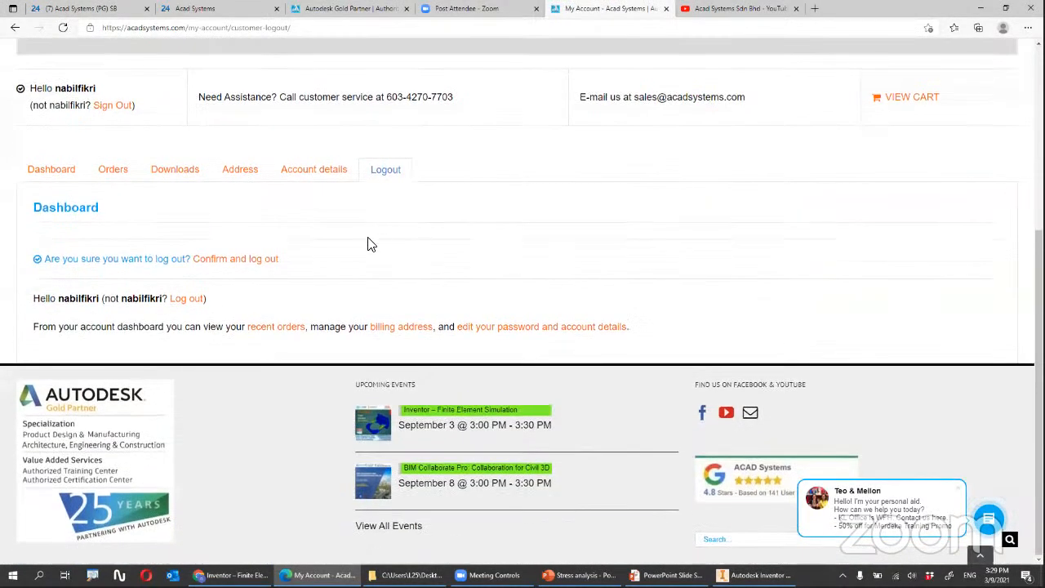
pyautogui.scroll(2, 264, 388)
pyautogui.scroll(1, 196, 451)
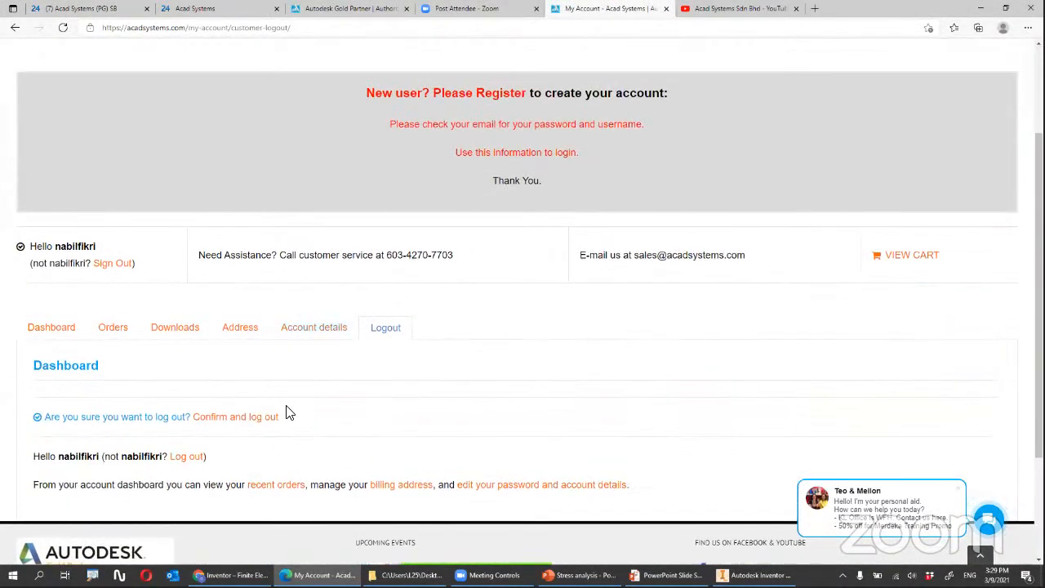
pyautogui.click(160, 327)
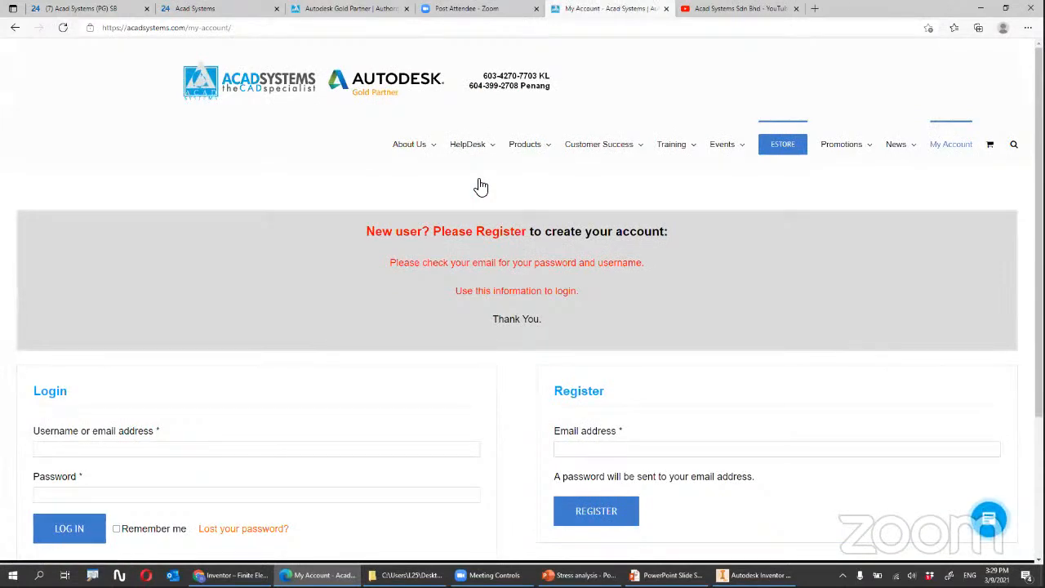
# Open the Acad Systems Helpdesk page and continue as a guest to reach the new ticket form.
pyautogui.scroll(-3, 479, 187)
pyautogui.scroll(3, 424, 187)
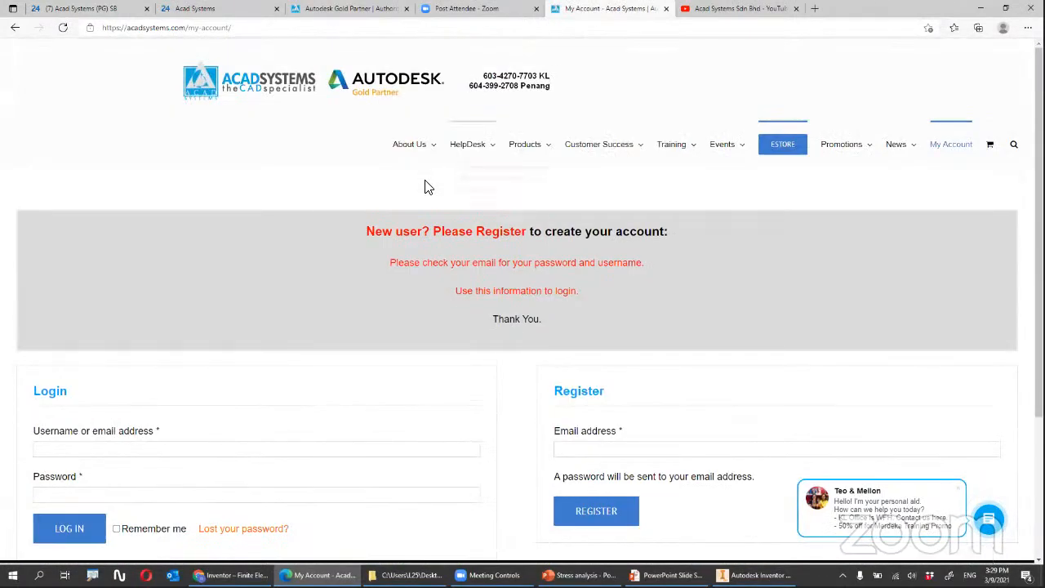
pyautogui.click(470, 193)
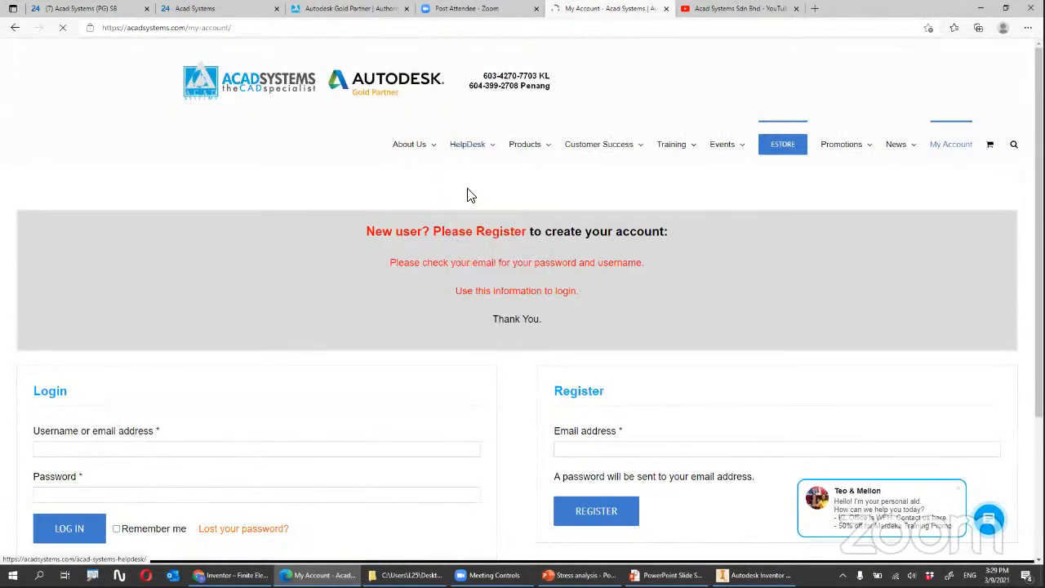
pyautogui.scroll(-3, 523, 341)
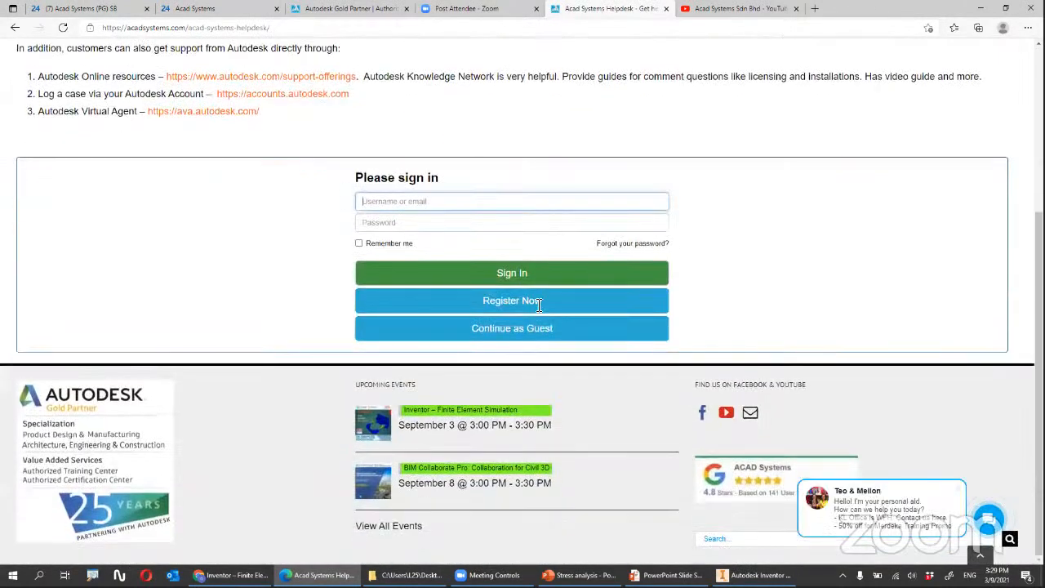
pyautogui.click(535, 330)
# Look through the guest ticket form's fields, from Name, Subject and Email Address to Description, Category and Priority.
pyautogui.scroll(-1, 170, 153)
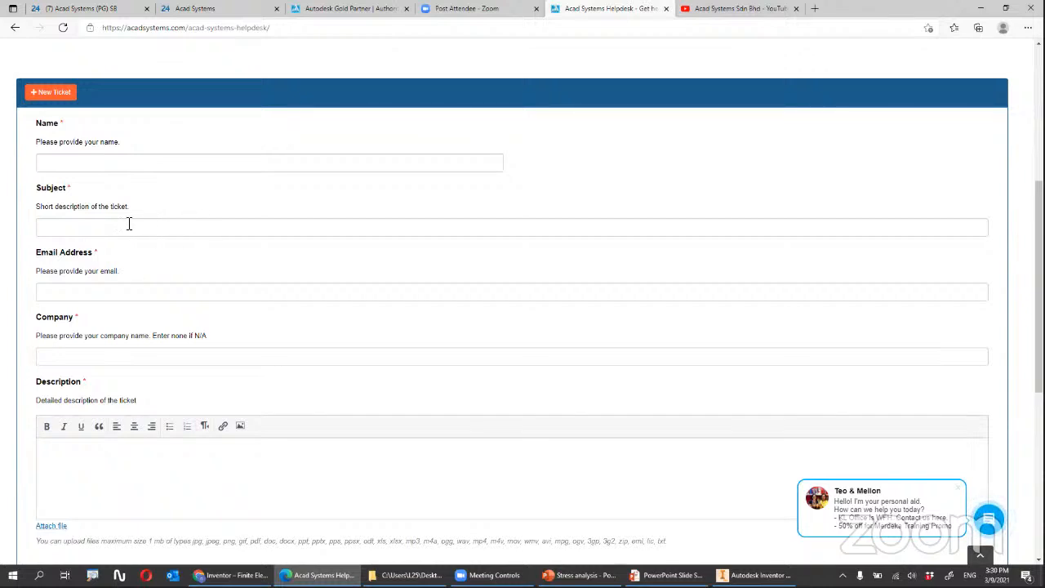
pyautogui.scroll(-2, 136, 316)
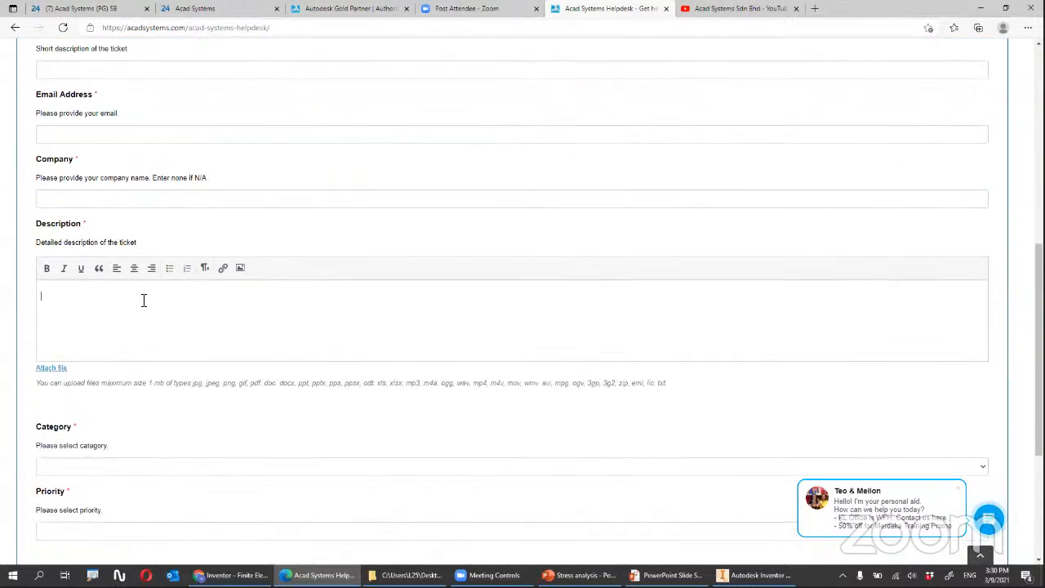
pyautogui.click(119, 326)
pyautogui.scroll(-2, 147, 331)
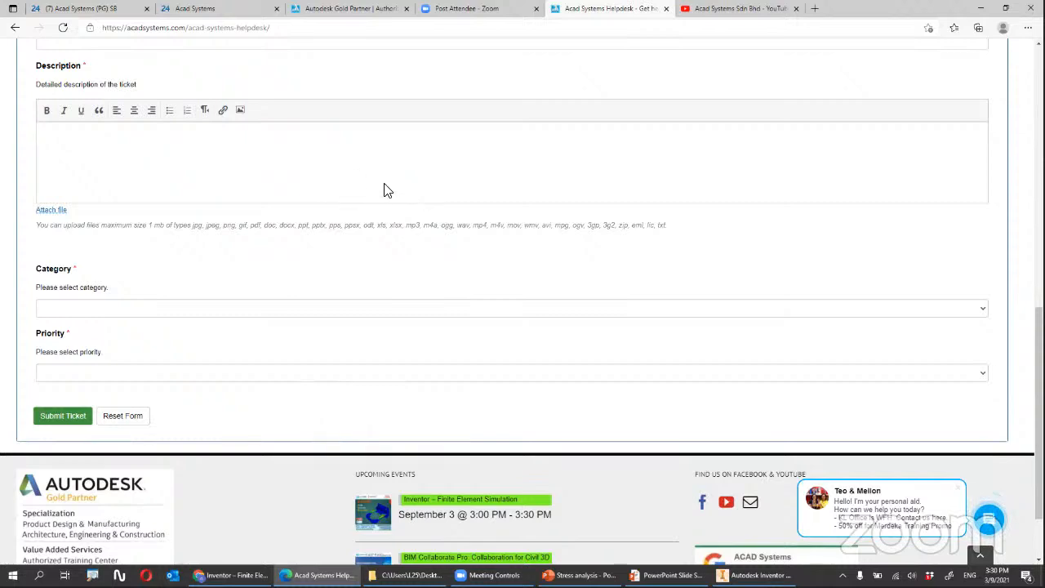
pyautogui.scroll(10, 423, 145)
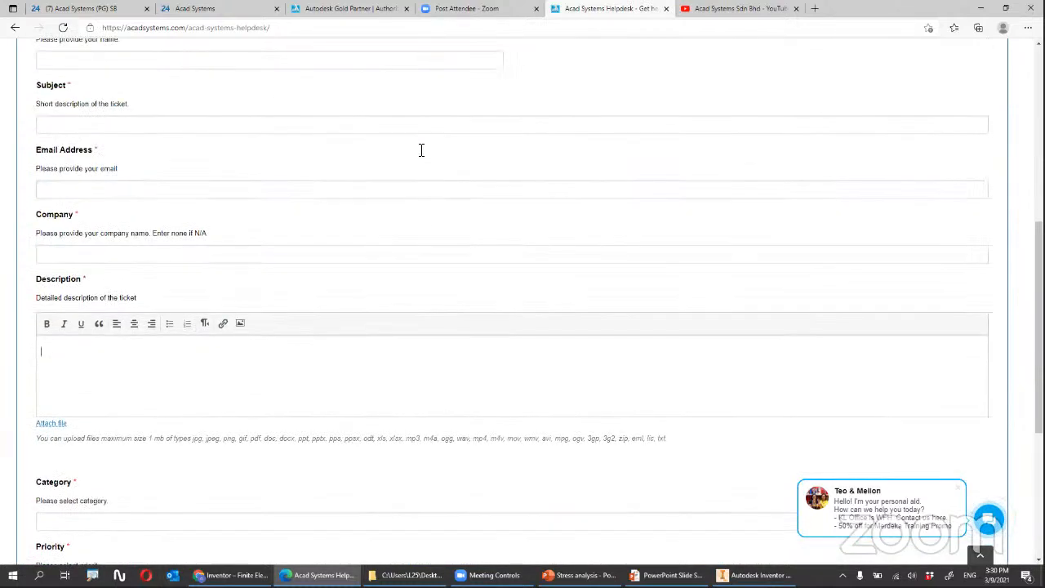